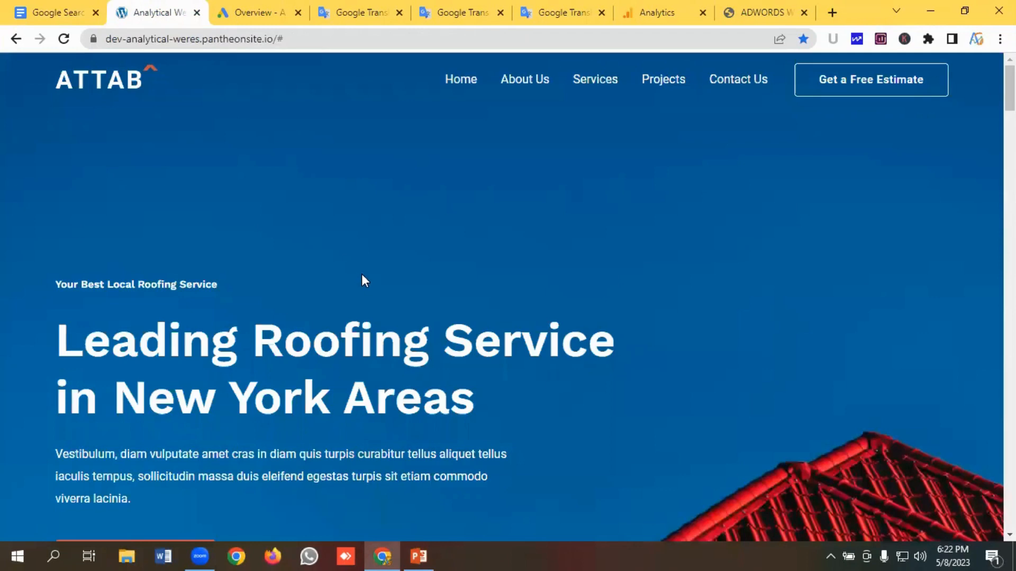
# - Scroll through the roofing company's landing page to review its hero section
pyautogui.scroll(-4, 395, 233)
pyautogui.scroll(4, 582, 233)
pyautogui.scroll(-5, 297, 286)
pyautogui.scroll(3, 263, 294)
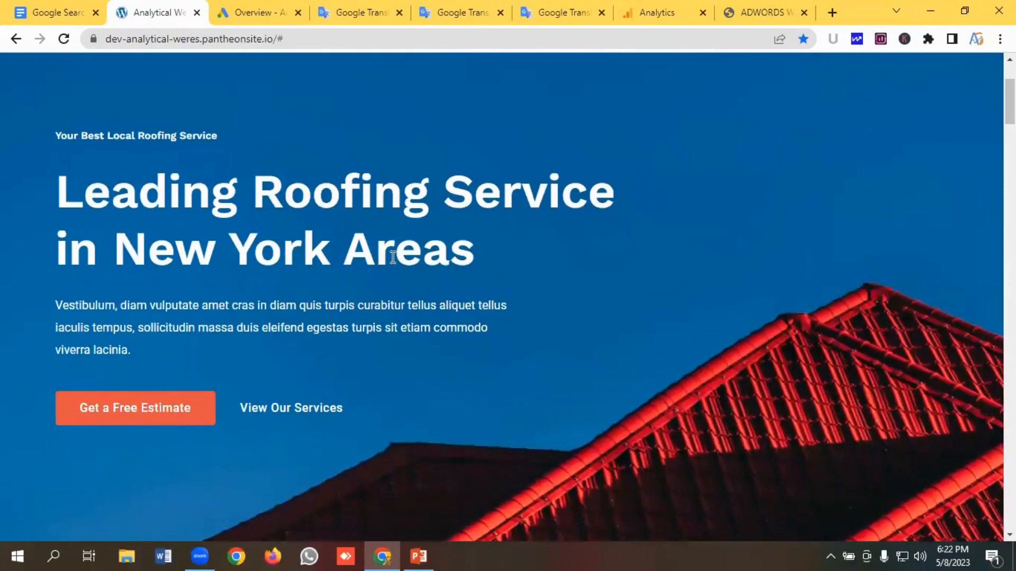
pyautogui.scroll(-3, 393, 258)
pyautogui.scroll(4, 392, 270)
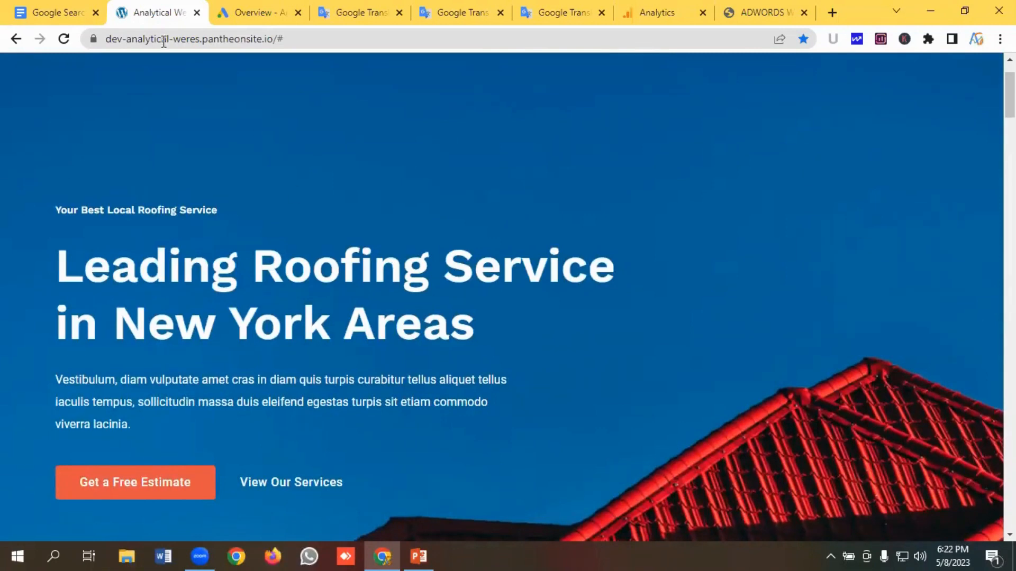
# - Switch to the checklist document and highlight the research and objective items to review them
pyautogui.click(52, 12)
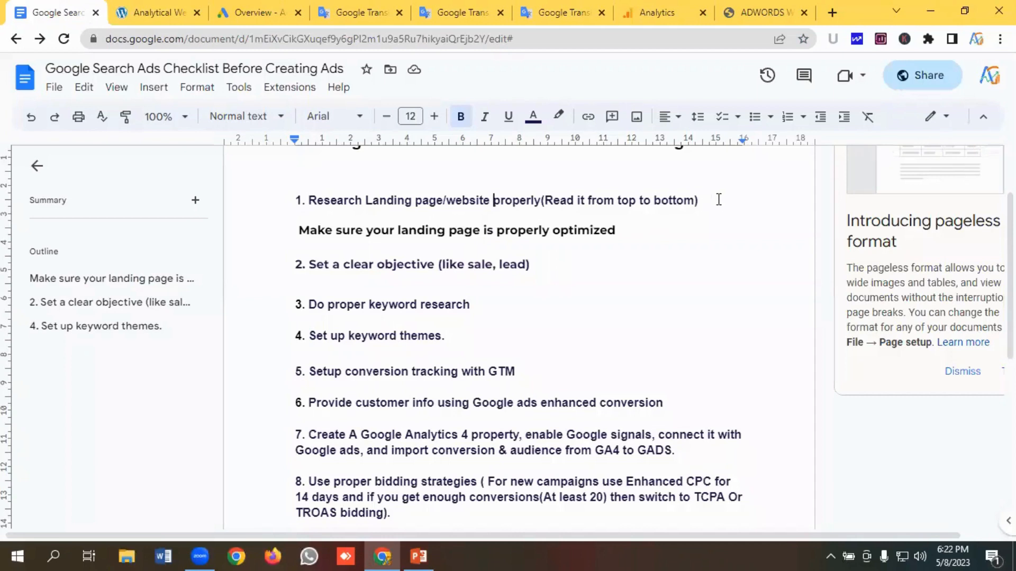
pyautogui.moveTo(719, 199); pyautogui.dragTo(303, 196)
pyautogui.click(360, 204)
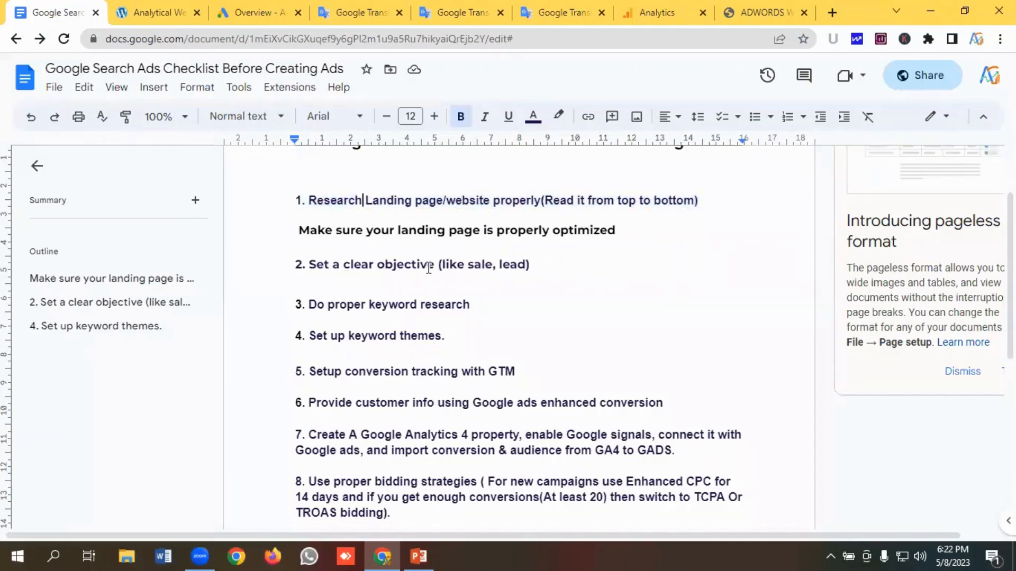
pyautogui.moveTo(440, 265); pyautogui.dragTo(309, 265)
pyautogui.hotkey('ctrl', 'alt', '3')
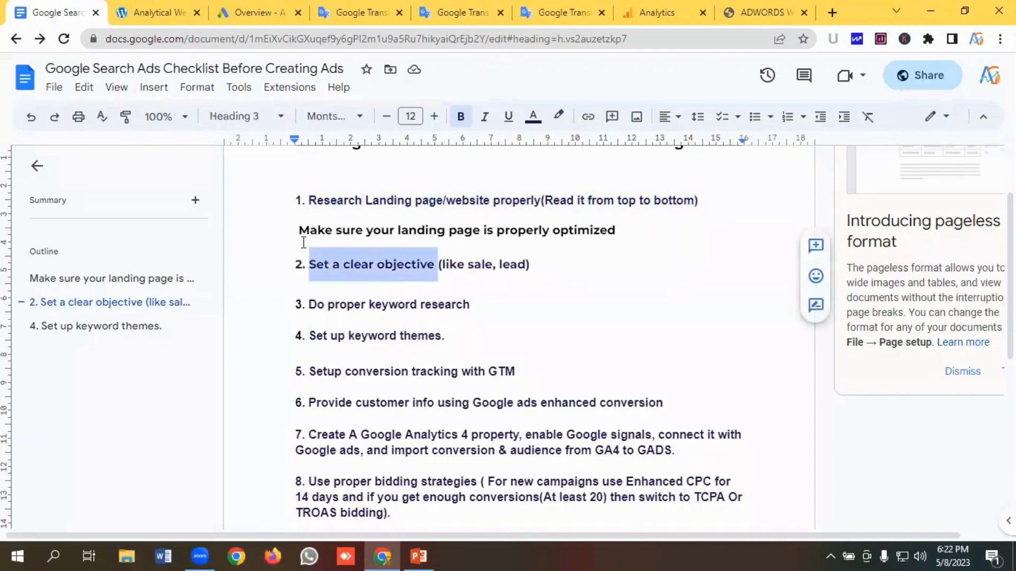
# - Return to the landing page and scroll to inspect the Request a Free Estimate form
pyautogui.click(153, 13)
pyautogui.scroll(-10, 381, 235)
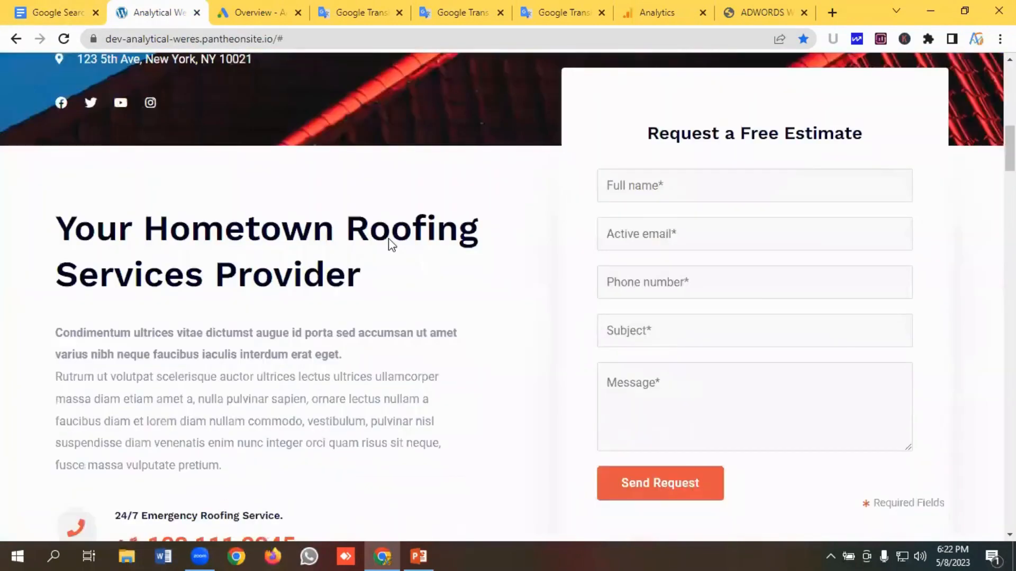
pyautogui.scroll(1, 628, 228)
pyautogui.scroll(-1, 628, 229)
pyautogui.scroll(-1, 677, 270)
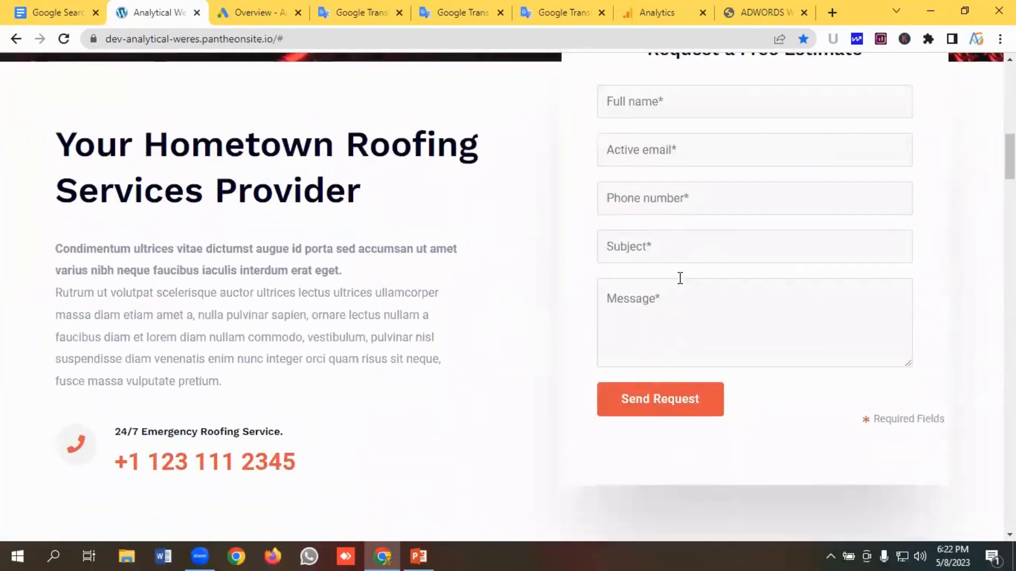
pyautogui.scroll(1, 662, 233)
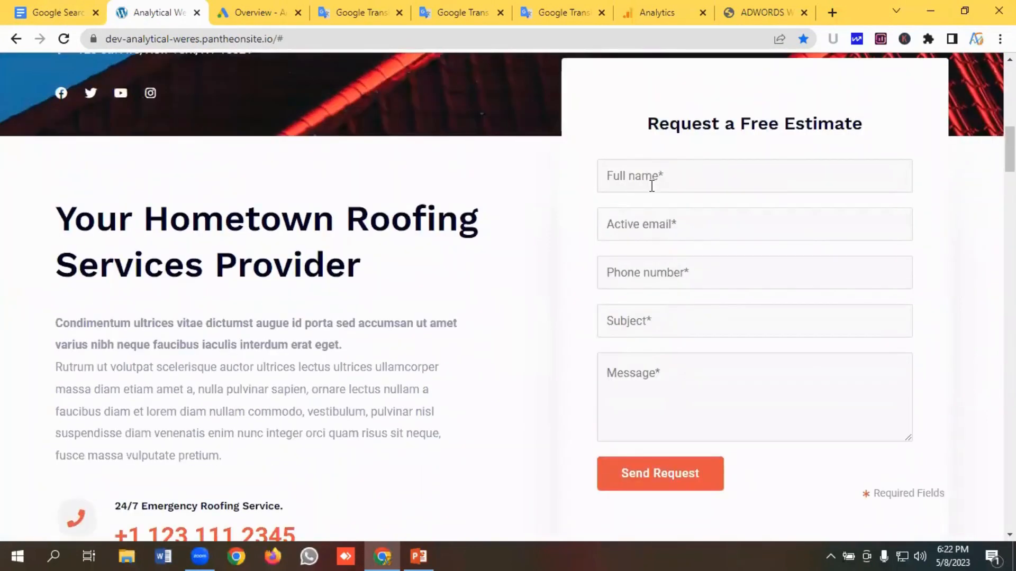
pyautogui.scroll(-1, 651, 185)
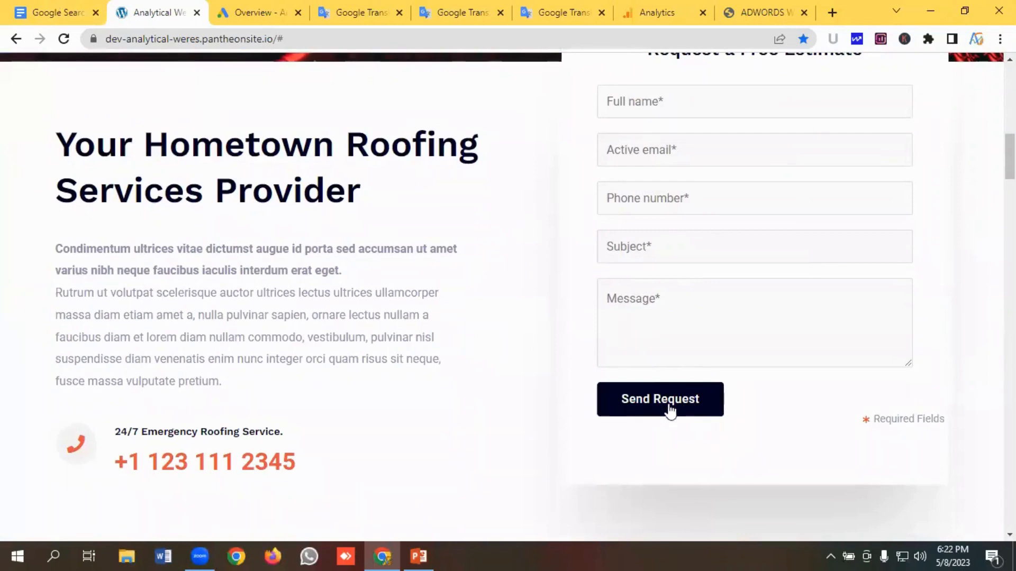
pyautogui.scroll(2, 424, 332)
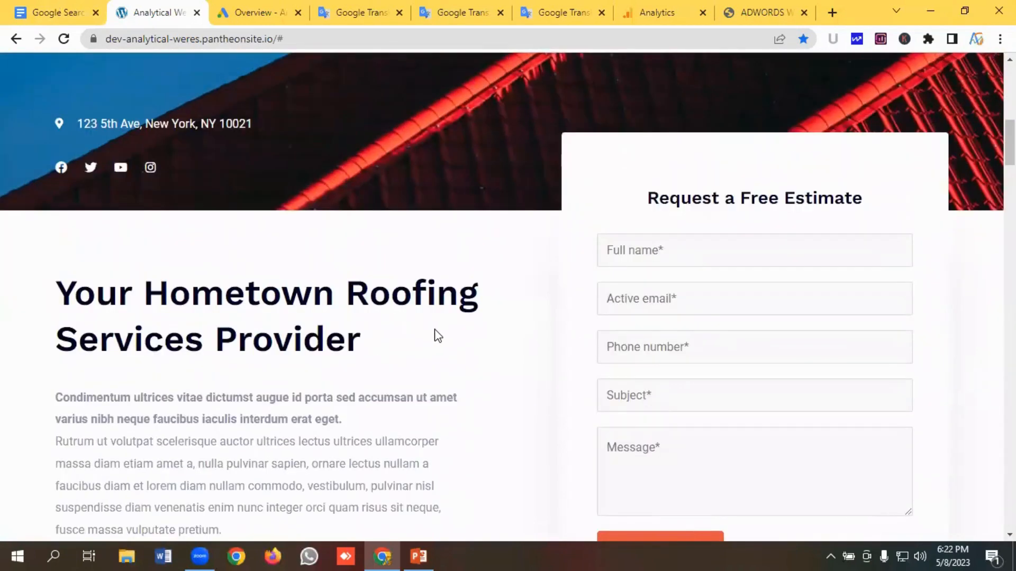
pyautogui.scroll(-1, 524, 325)
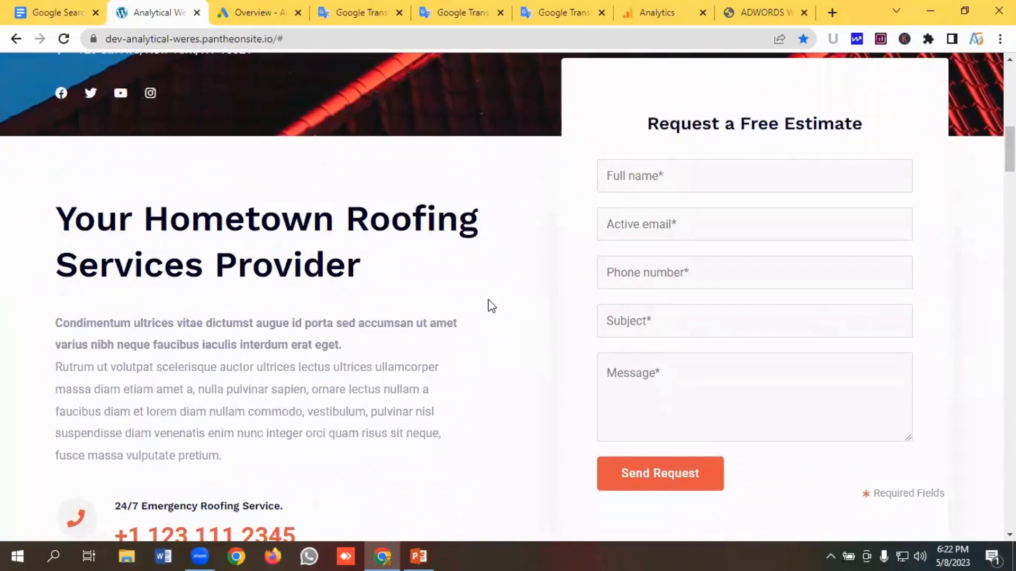
# - Back in the checklist, highlight the clear objective item and the keyword research item
pyautogui.click(33, 15)
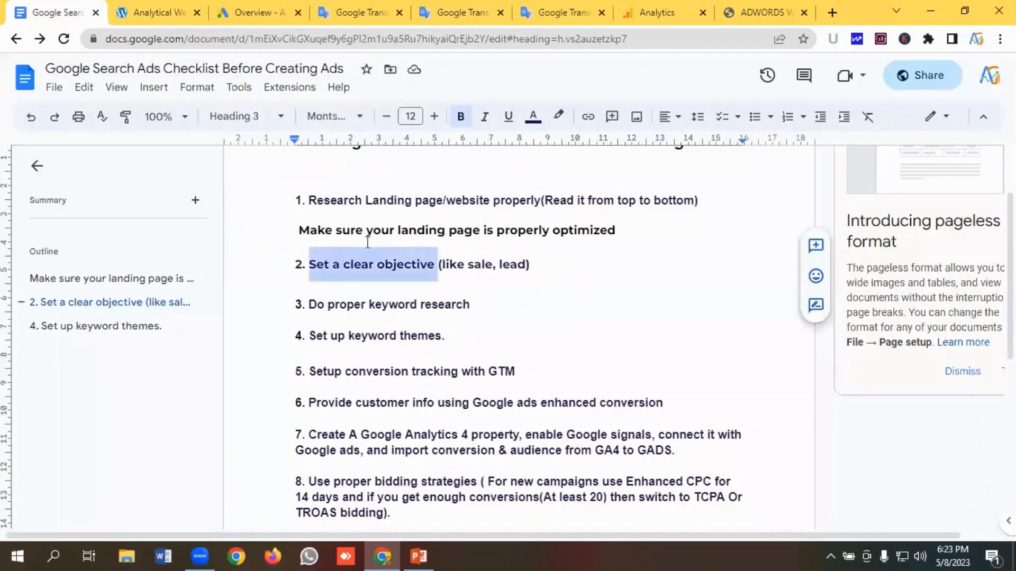
pyautogui.click(354, 266)
pyautogui.click(558, 272)
pyautogui.hotkey('shift', 'Home')
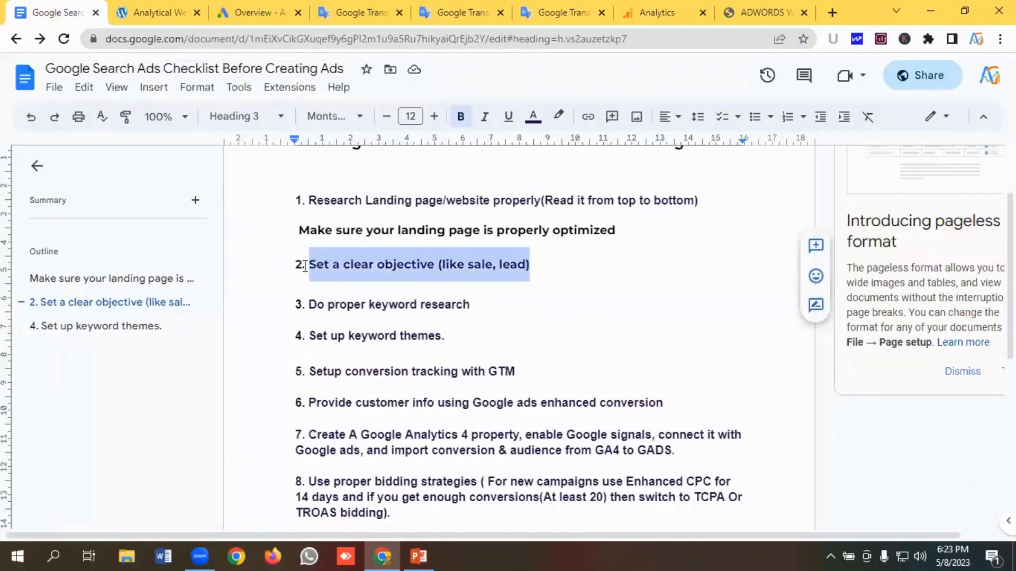
pyautogui.click(330, 265)
pyautogui.scroll(-1, 418, 274)
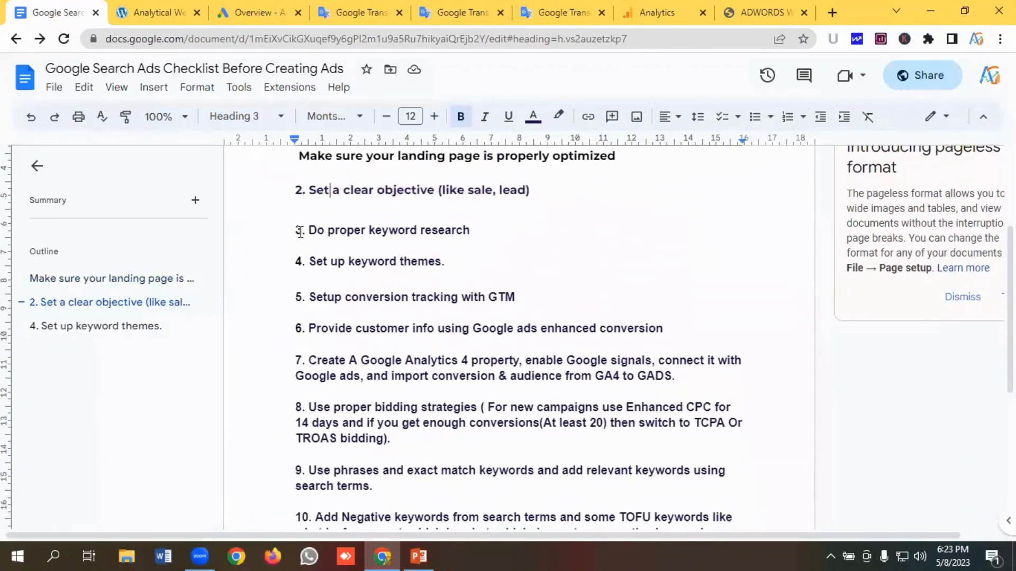
pyautogui.moveTo(310, 231); pyautogui.dragTo(474, 230)
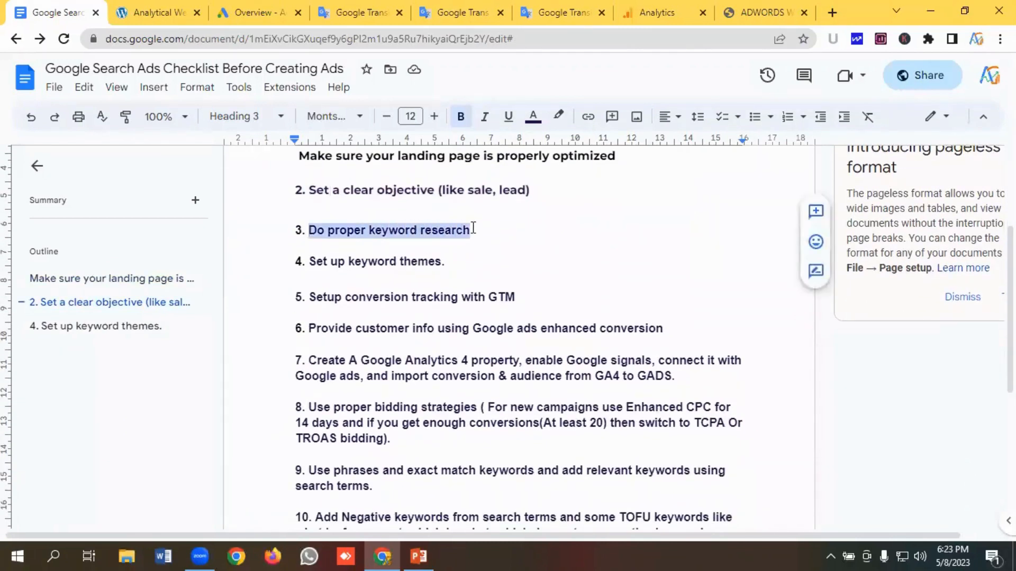
pyautogui.click(497, 229)
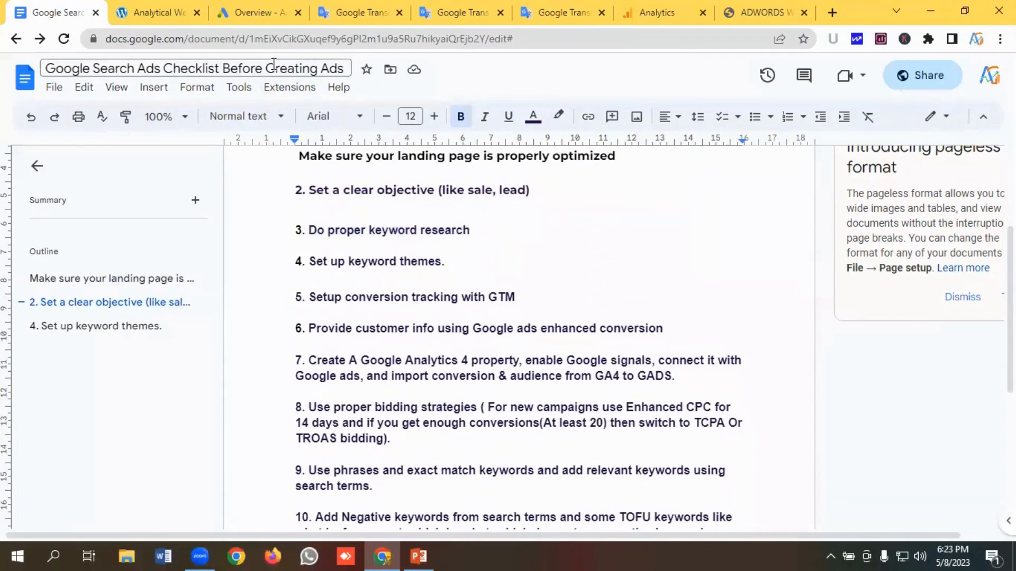
# - Scroll the landing page back to its top to review the hero content
pyautogui.click(143, 11)
pyautogui.scroll(10, 320, 321)
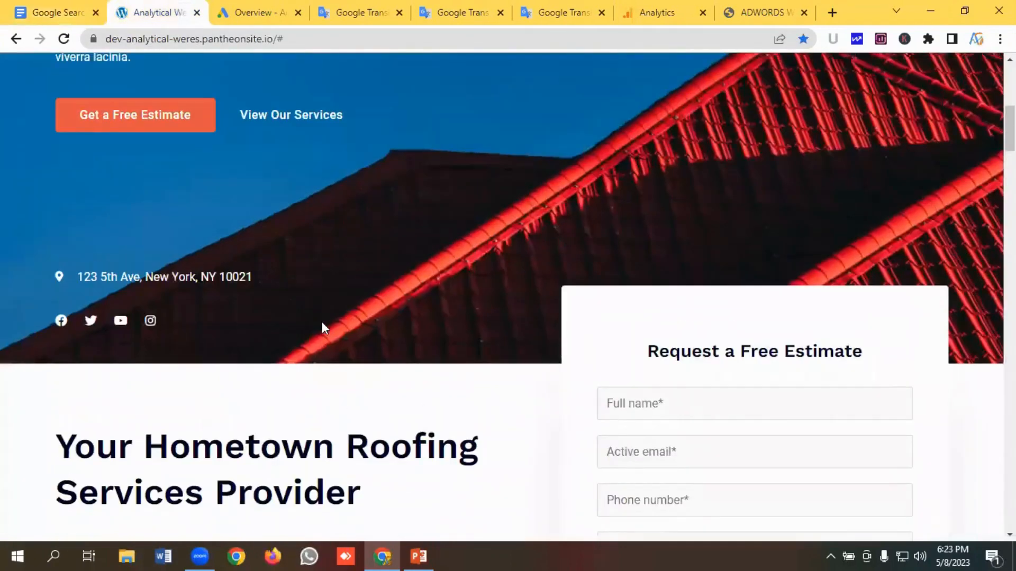
pyautogui.scroll(-1, 352, 319)
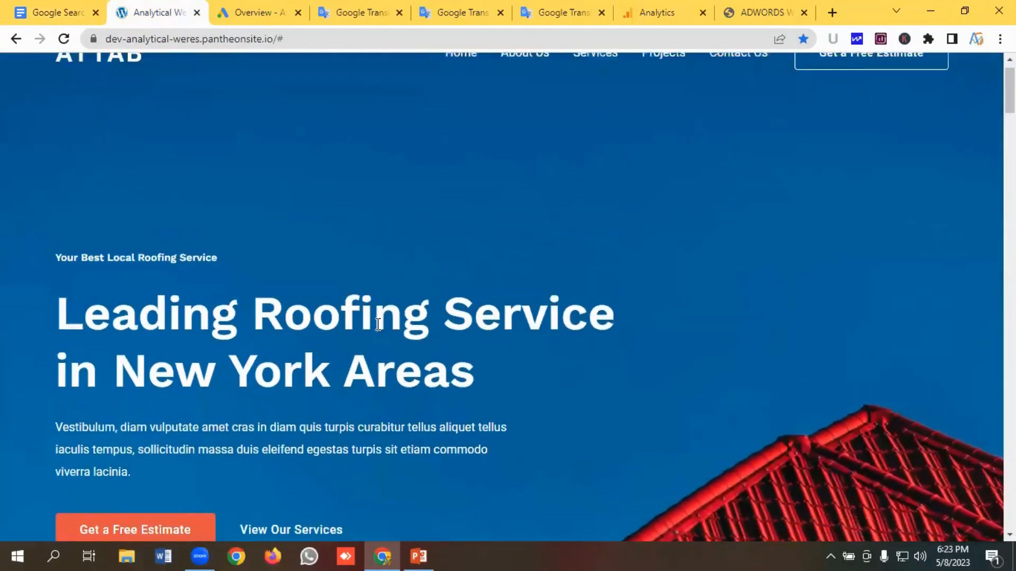
pyautogui.scroll(1, 379, 325)
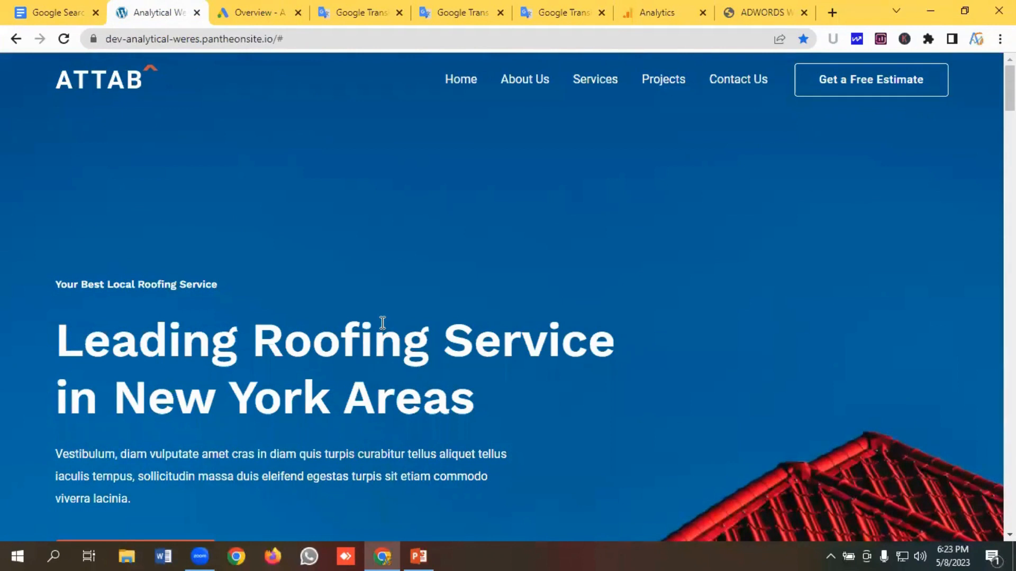
# - Open the translation tab and highlight the list of roof repair keywords
pyautogui.click(347, 12)
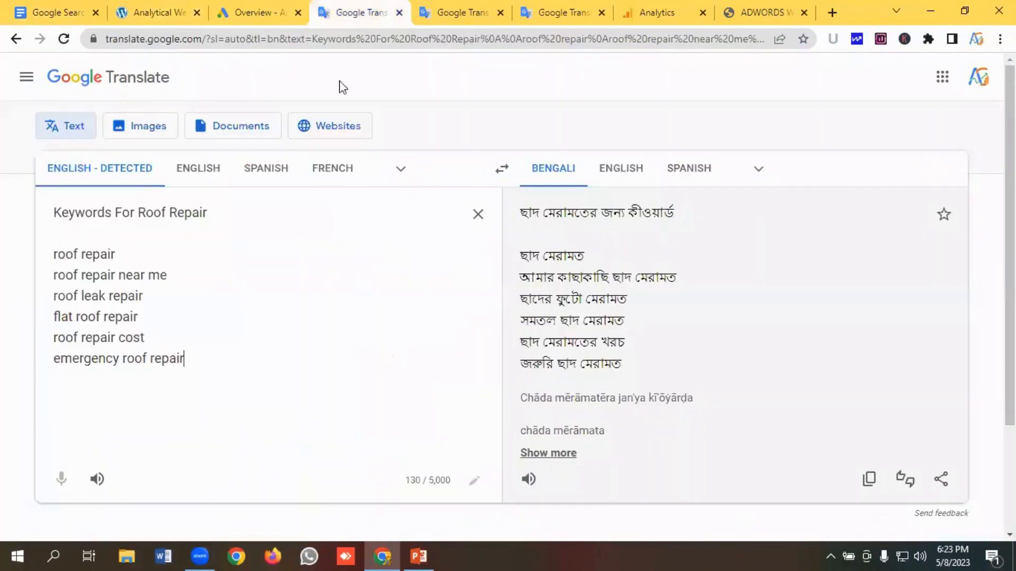
pyautogui.moveTo(202, 358); pyautogui.dragTo(45, 256)
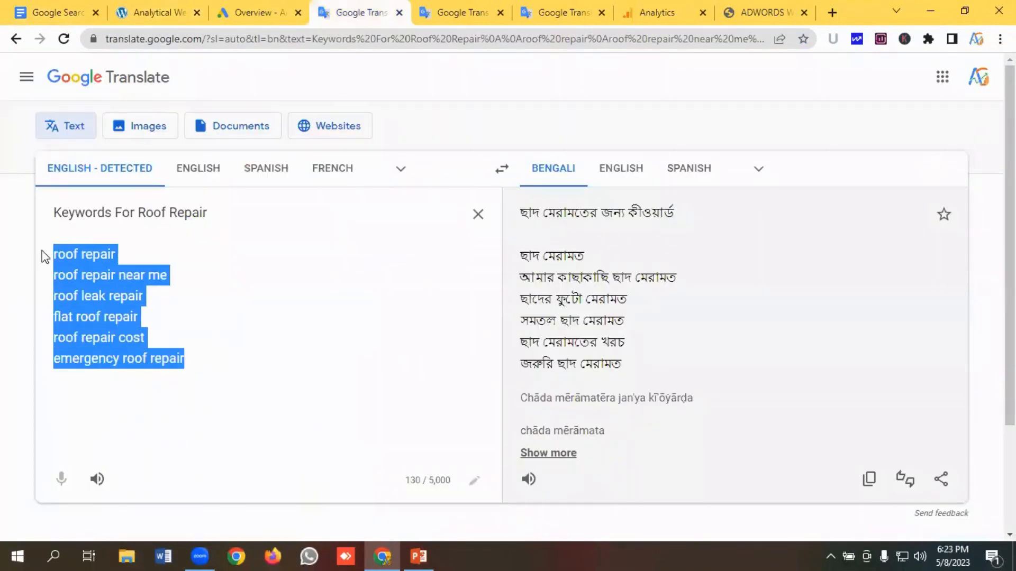
pyautogui.click(196, 260)
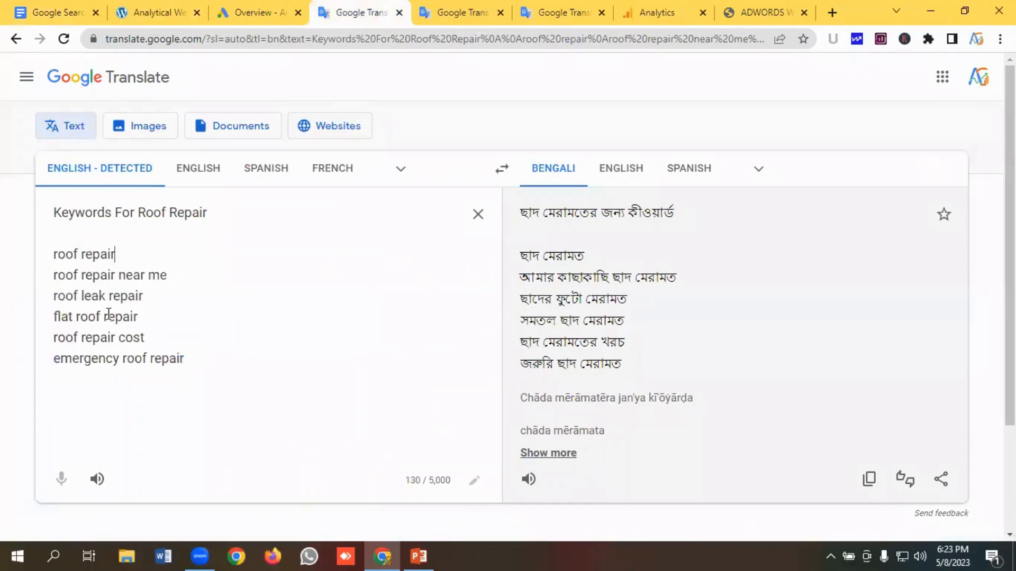
pyautogui.moveTo(207, 354); pyautogui.dragTo(40, 253)
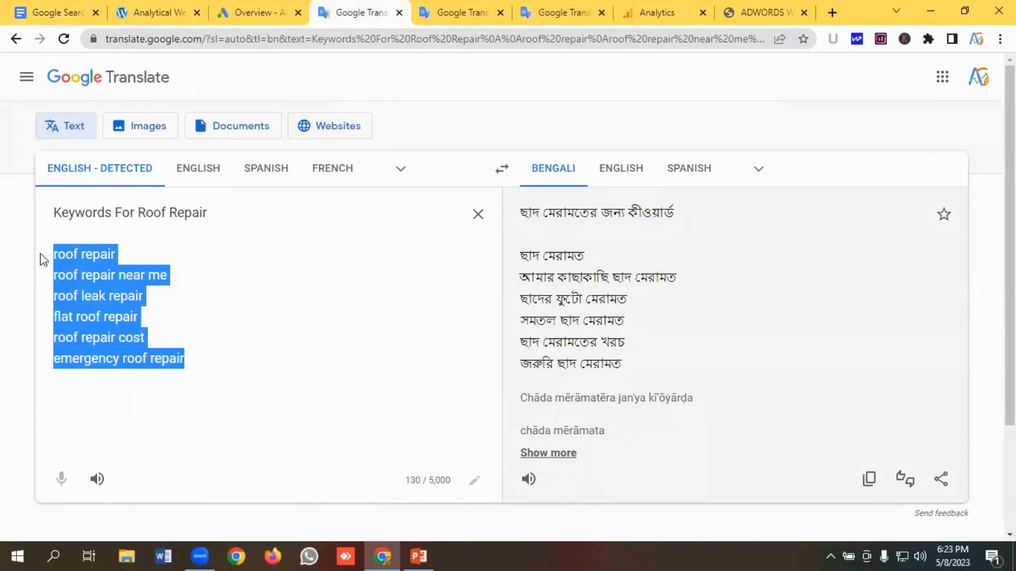
pyautogui.click(245, 268)
# - In the checklist, highlight the keyword research and keyword themes items
pyautogui.click(68, 10)
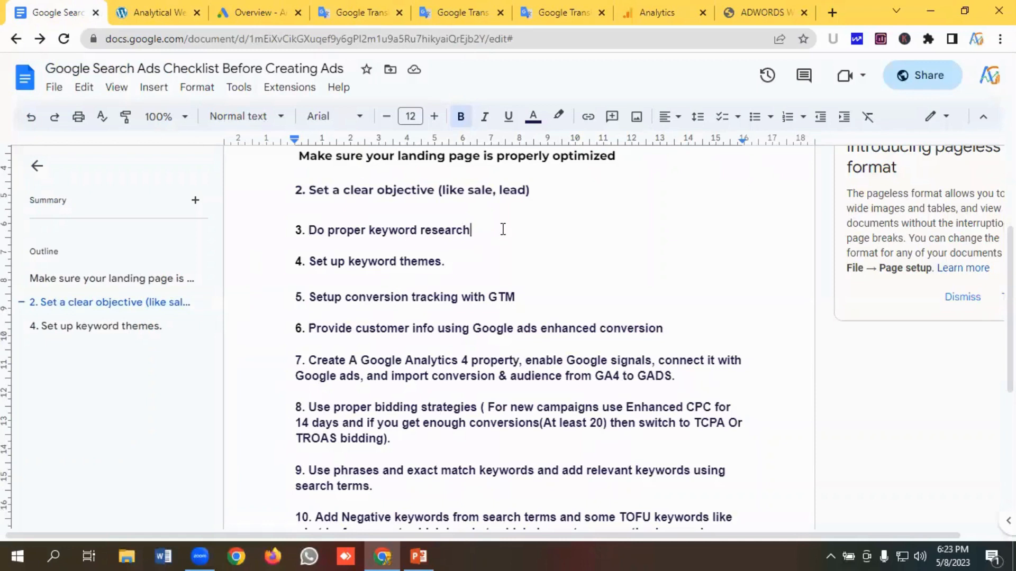
pyautogui.moveTo(503, 229); pyautogui.dragTo(268, 227)
pyautogui.click(472, 267)
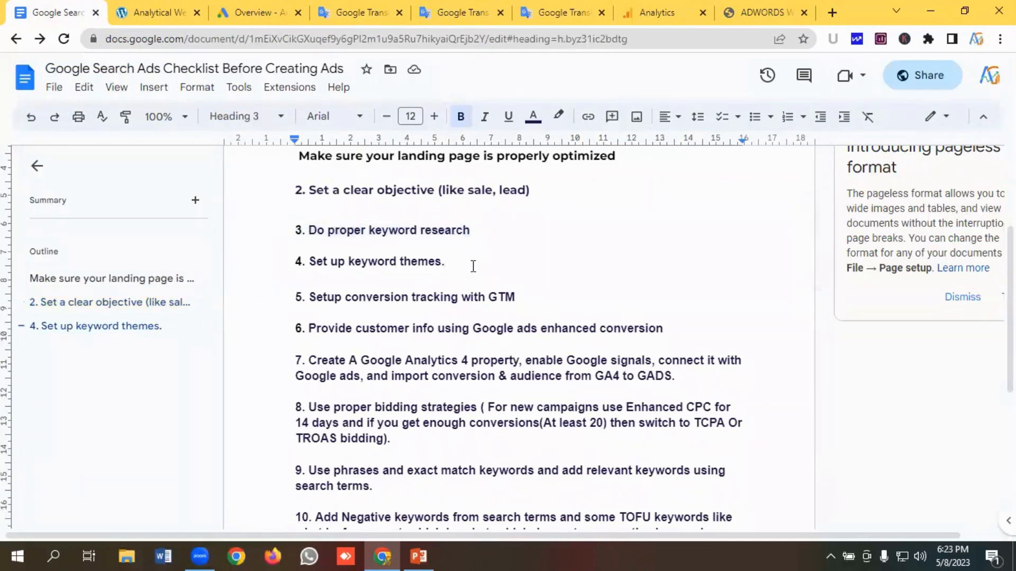
pyautogui.moveTo(463, 266); pyautogui.dragTo(296, 262)
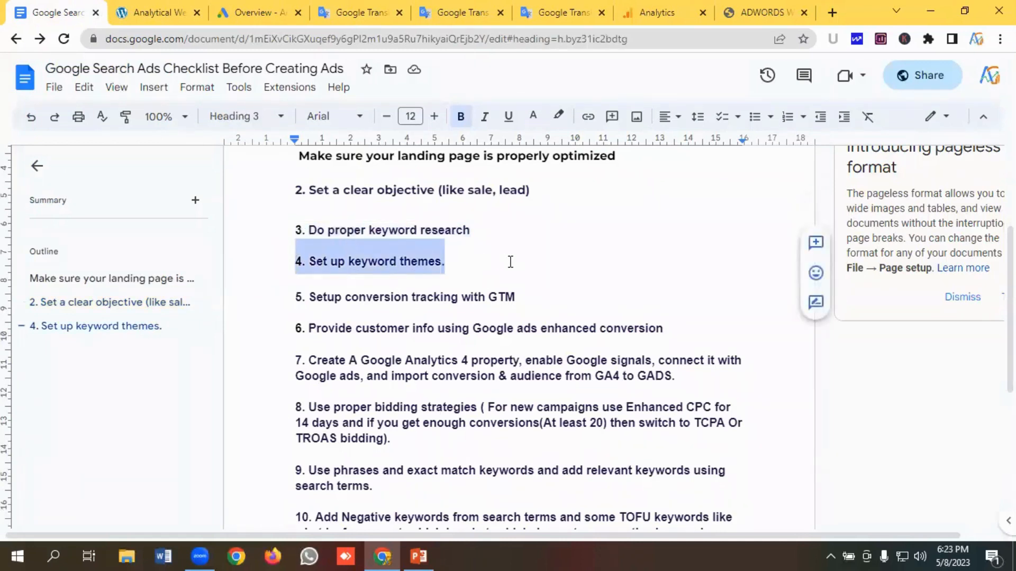
pyautogui.click(508, 261)
# - Return to the translation tab and highlight the keyword heading and the roof repair keyword list
pyautogui.click(353, 11)
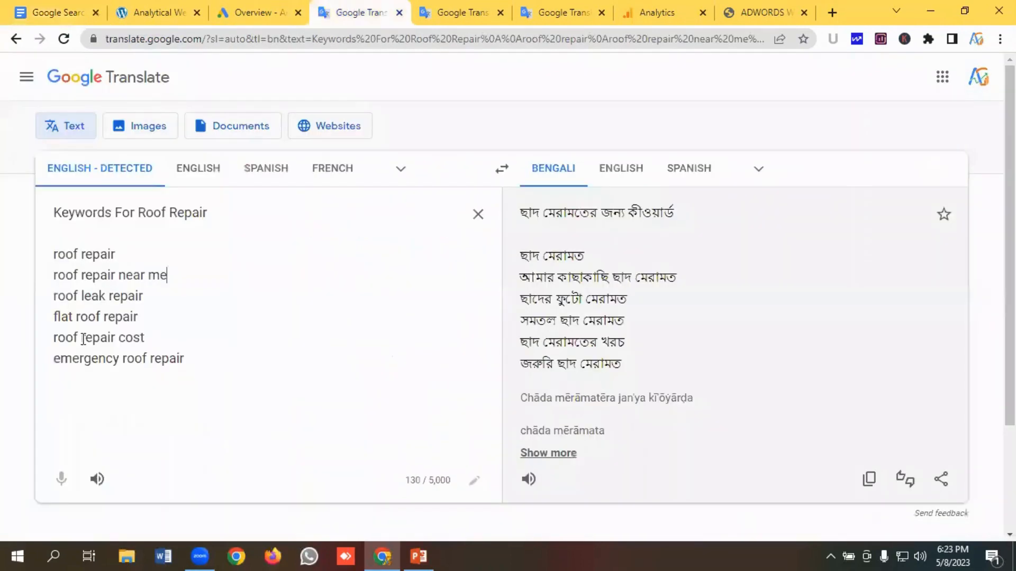
pyautogui.hotkey('ctrl', 'a')
pyautogui.click(187, 274)
pyautogui.moveTo(221, 213); pyautogui.dragTo(136, 213)
pyautogui.click(151, 213)
pyautogui.moveTo(216, 213); pyautogui.dragTo(136, 213)
pyautogui.click(153, 212)
pyautogui.moveTo(196, 361); pyautogui.dragTo(42, 264)
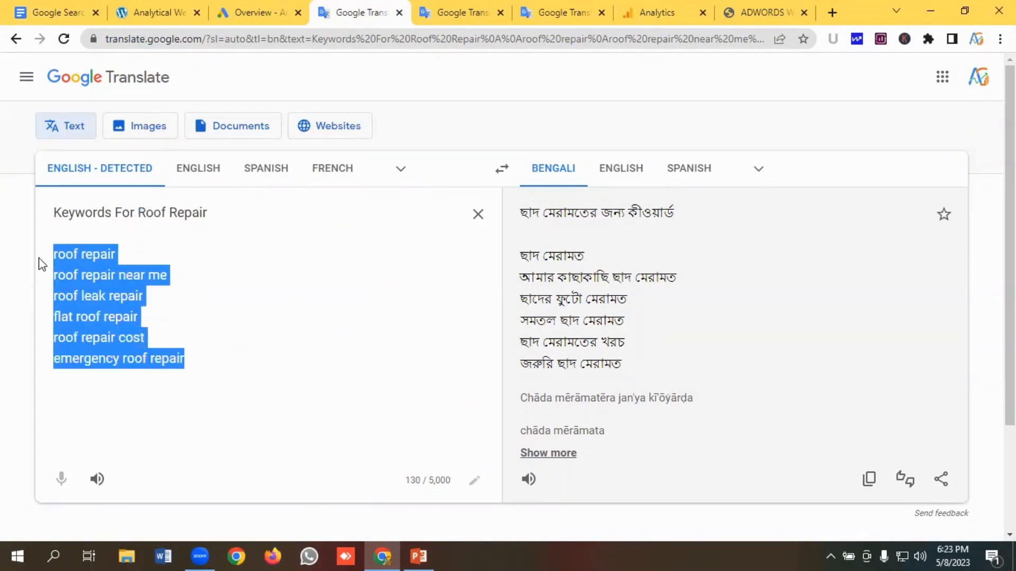
pyautogui.click(149, 257)
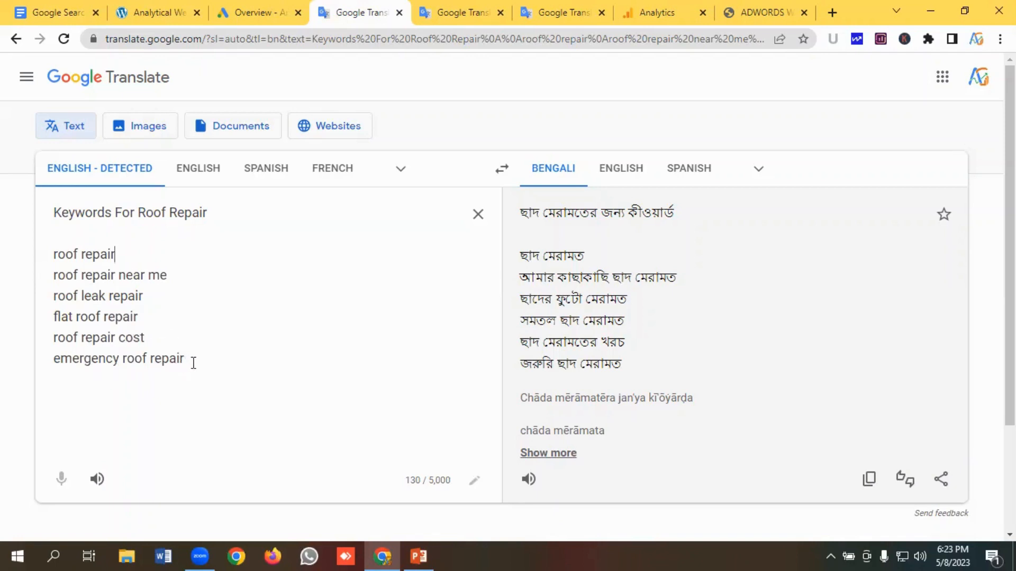
# - Highlight the Roof Repair title and reselect the keyword list to discuss the keyword theme
pyautogui.moveTo(194, 363); pyautogui.dragTo(50, 260)
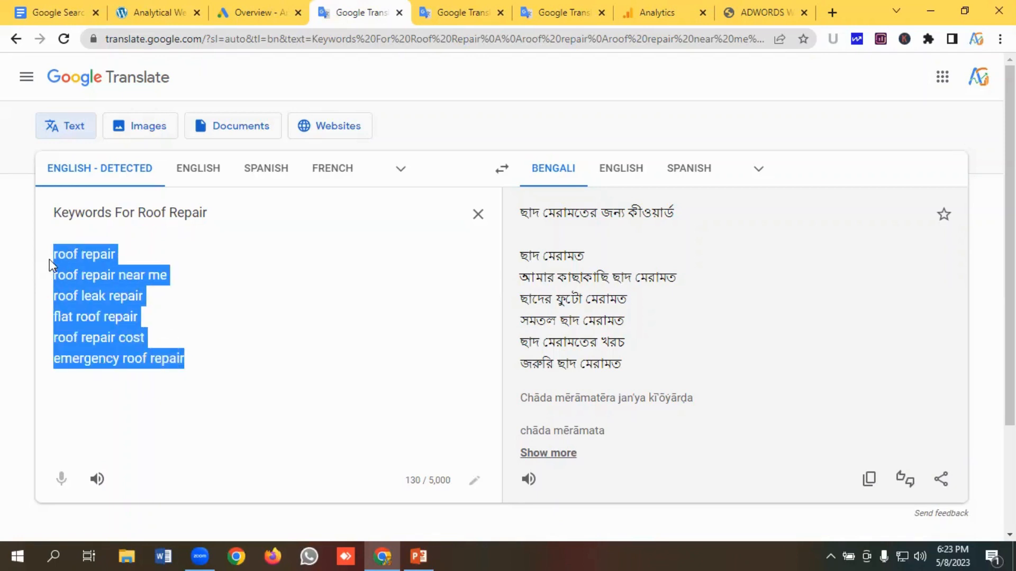
pyautogui.click(158, 247)
pyautogui.moveTo(145, 211); pyautogui.dragTo(209, 212)
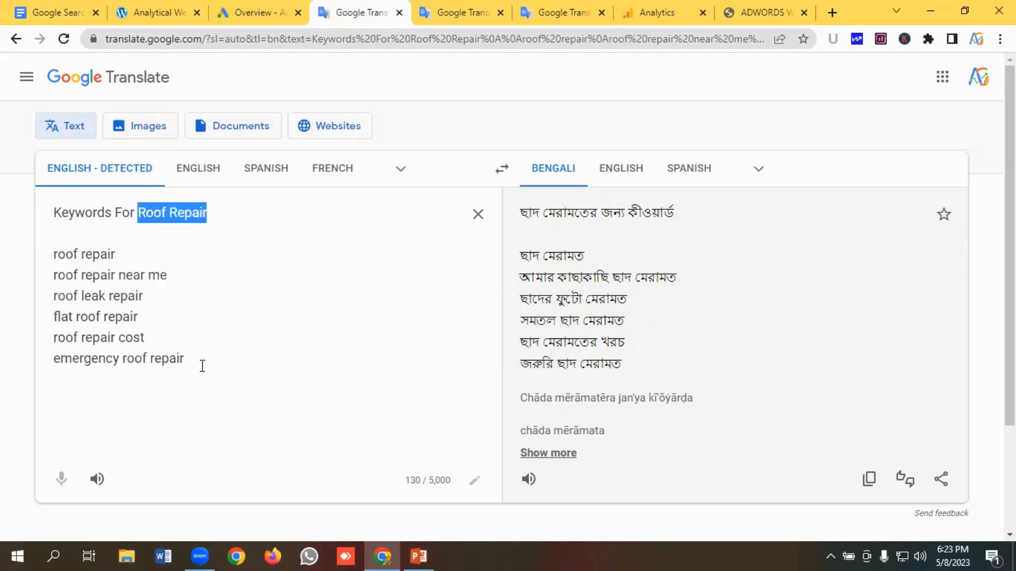
pyautogui.click(202, 366)
pyautogui.moveTo(170, 340); pyautogui.dragTo(50, 265)
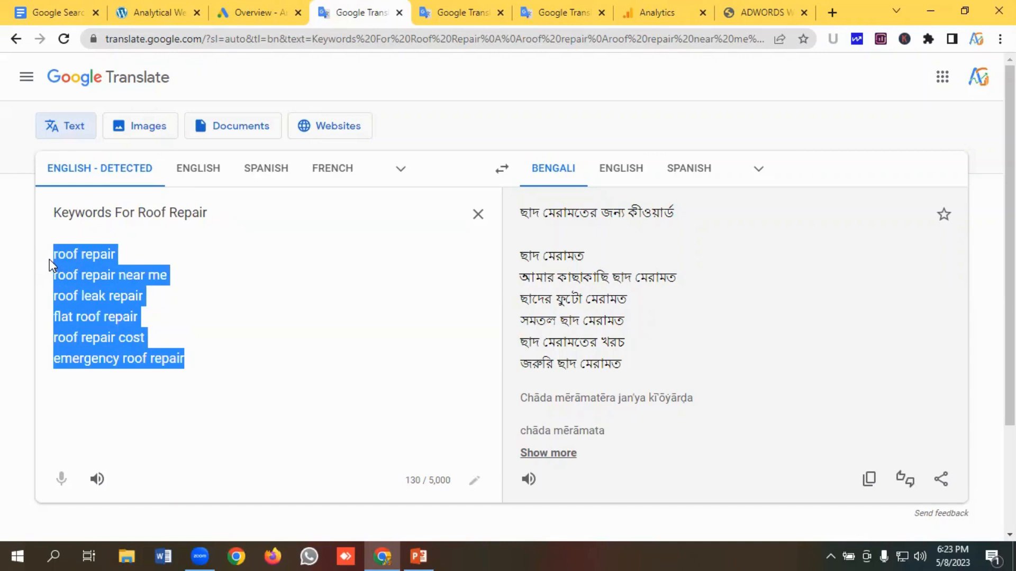
pyautogui.click(93, 270)
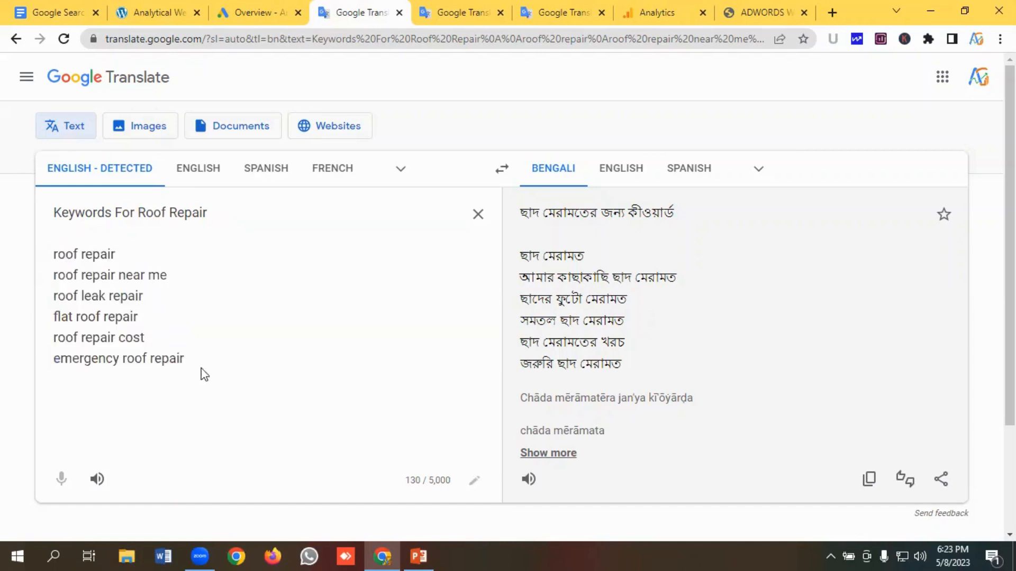
# - Select the keyword list once more, then go back to the checklist and scroll to the later items
pyautogui.moveTo(202, 373); pyautogui.dragTo(51, 259)
pyautogui.click(187, 264)
pyautogui.hotkey('ctrl', '1')
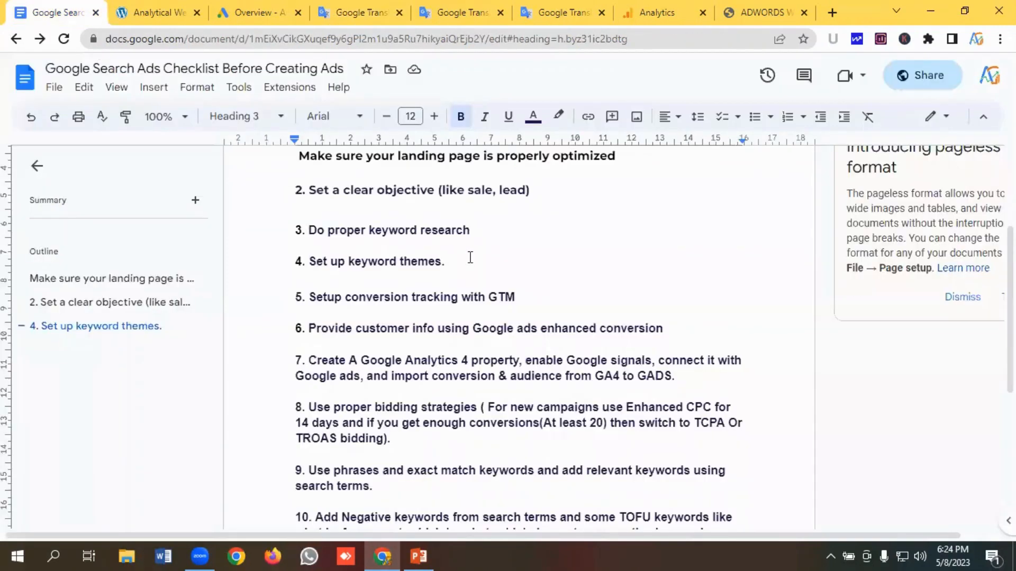
pyautogui.tripleClick(471, 258)
pyautogui.click(474, 258)
pyautogui.scroll(-1, 488, 258)
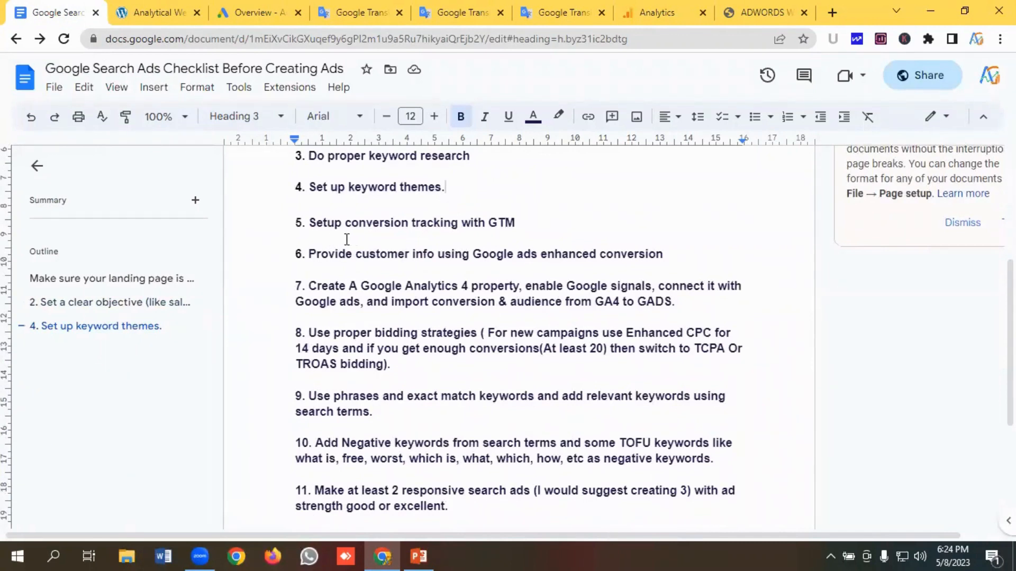
# - In the checklist, highlight the item about setting up conversion tracking with GTM
pyautogui.click(532, 221)
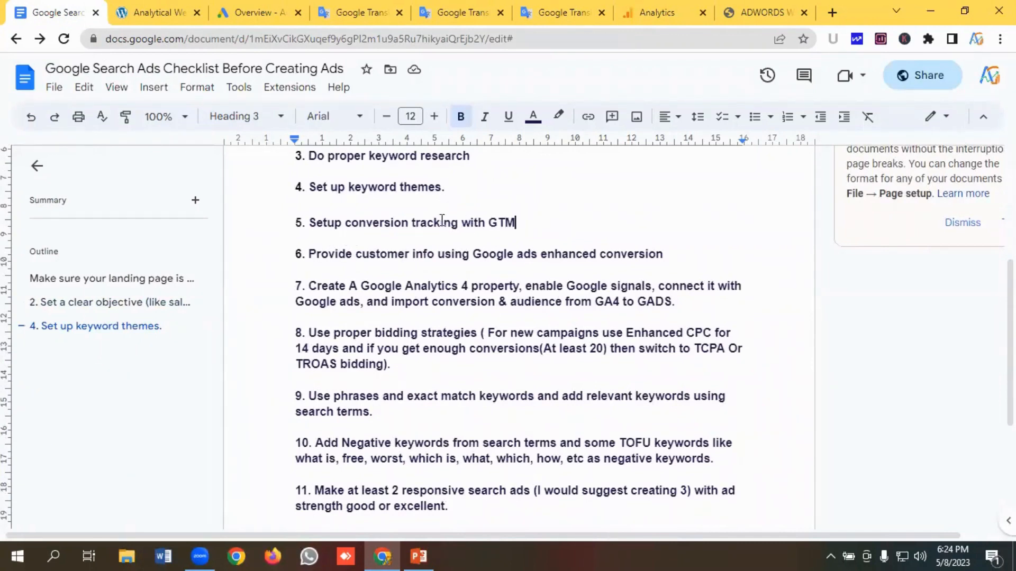
pyautogui.hotkey('ctrl', 'shift', 'Left')
pyautogui.hotkey('ctrl', 'shift', 'Left')
pyautogui.hotkey('ctrl', 'shift', 'Left')
pyautogui.hotkey('ctrl', 'shift', 'Left')
pyautogui.hotkey('ctrl', 'shift', 'Left')
pyautogui.moveTo(529, 221); pyautogui.dragTo(311, 228)
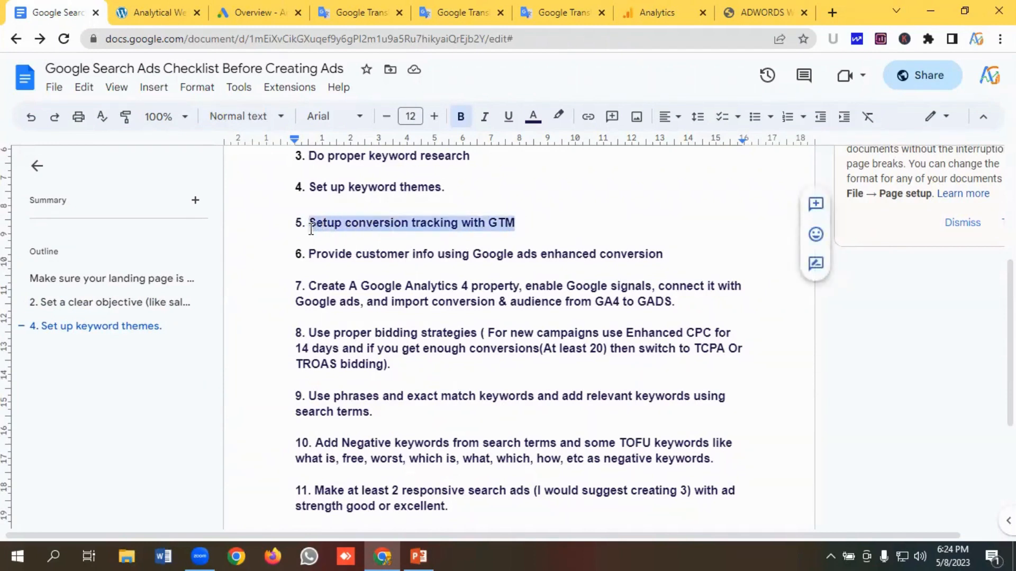
pyautogui.click(384, 222)
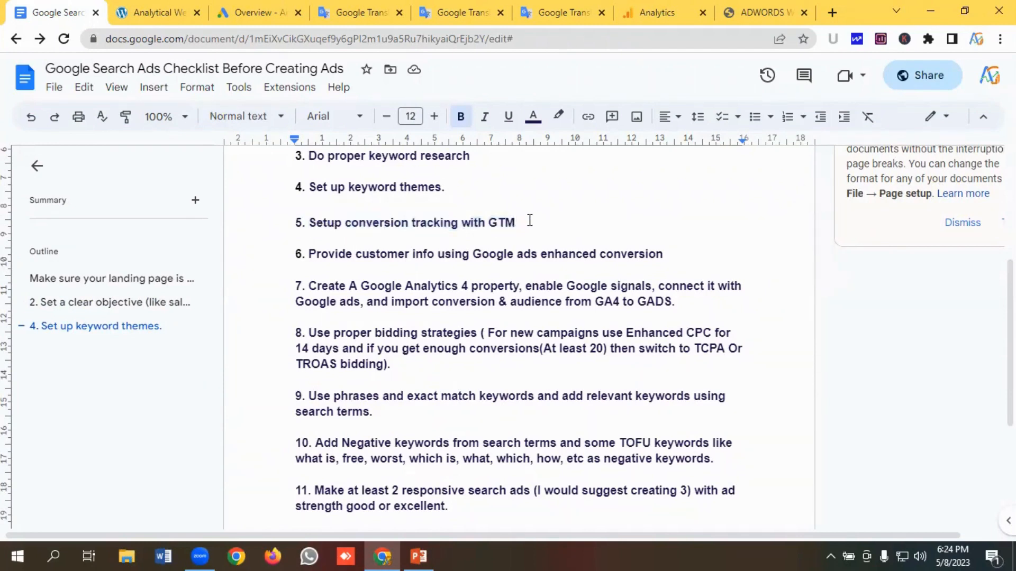
pyautogui.moveTo(529, 220); pyautogui.dragTo(315, 229)
pyautogui.click(338, 224)
# - Open the Conversions summary in Google Ads and scroll through the listed conversion actions
pyautogui.click(256, 12)
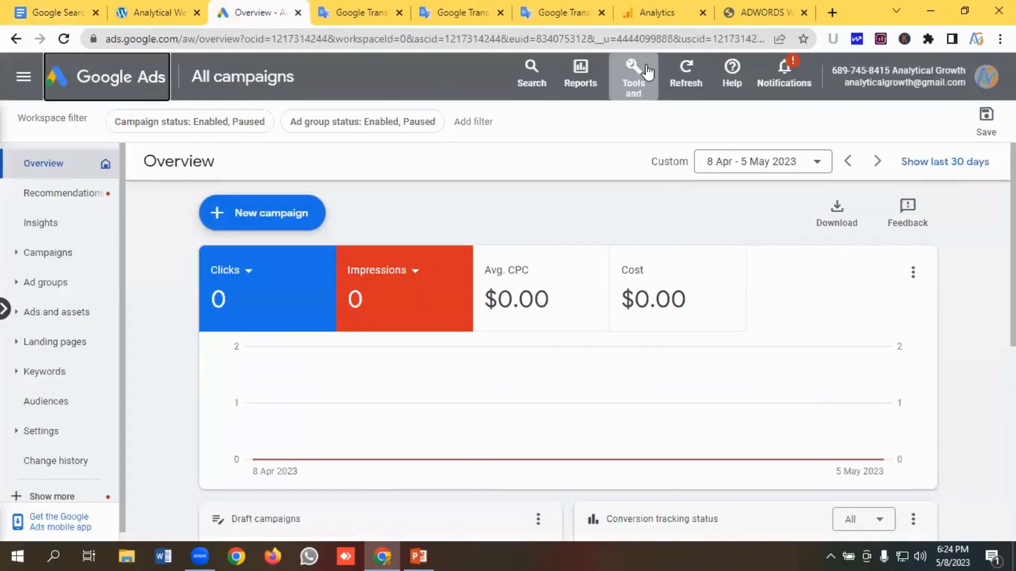
pyautogui.click(633, 75)
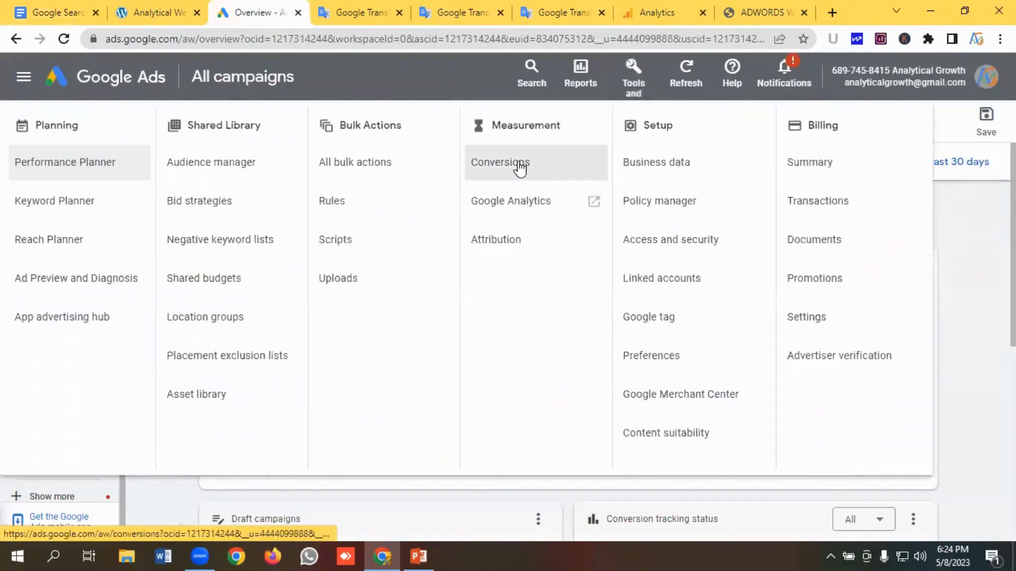
pyautogui.click(521, 166)
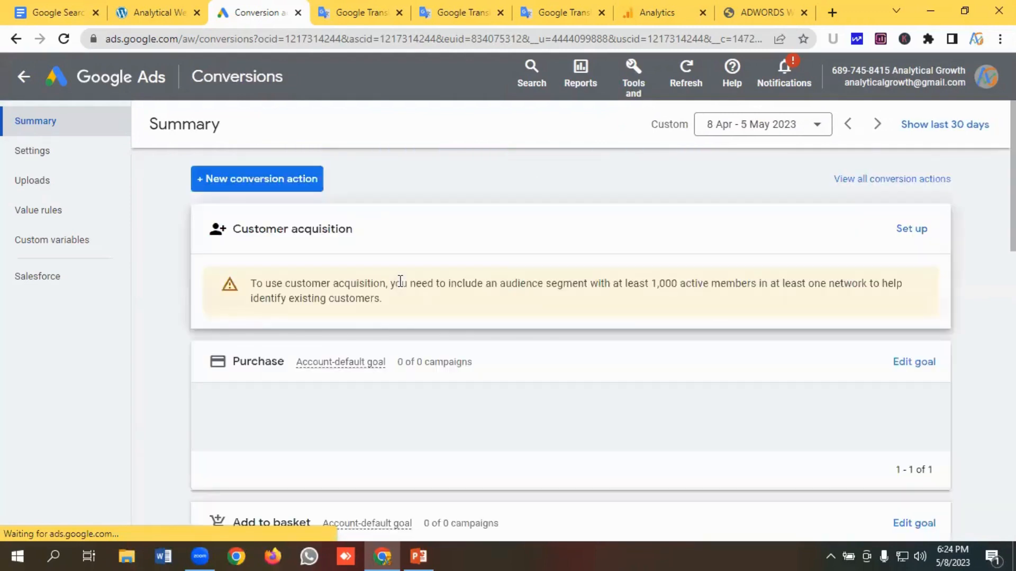
pyautogui.scroll(-7, 407, 348)
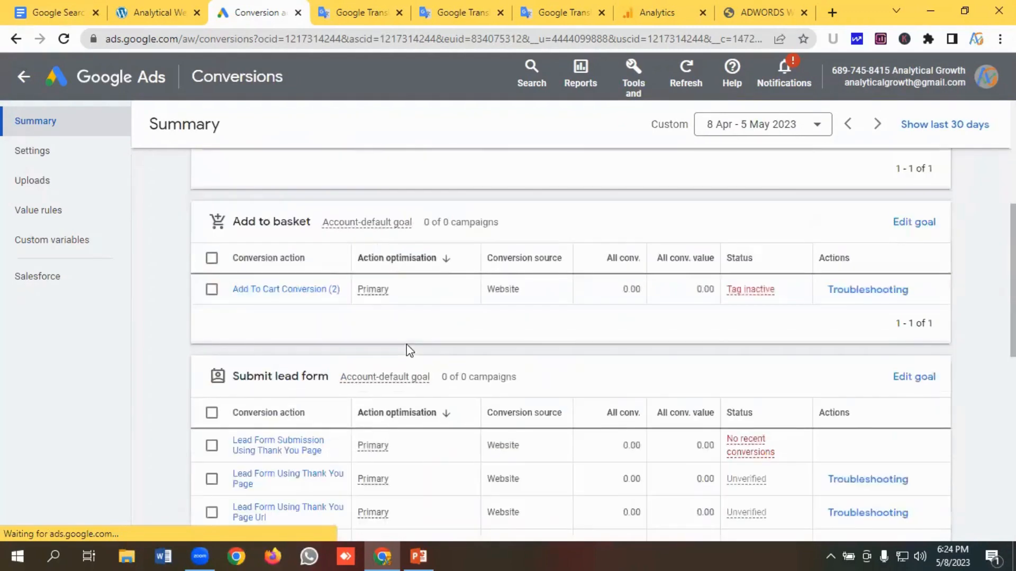
pyautogui.scroll(-2, 333, 318)
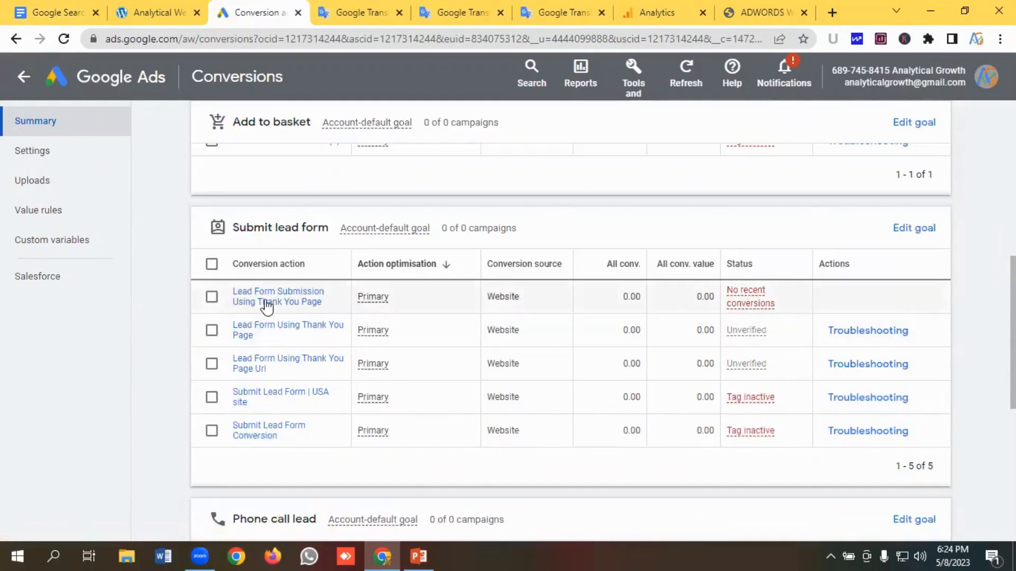
pyautogui.scroll(-3, 304, 318)
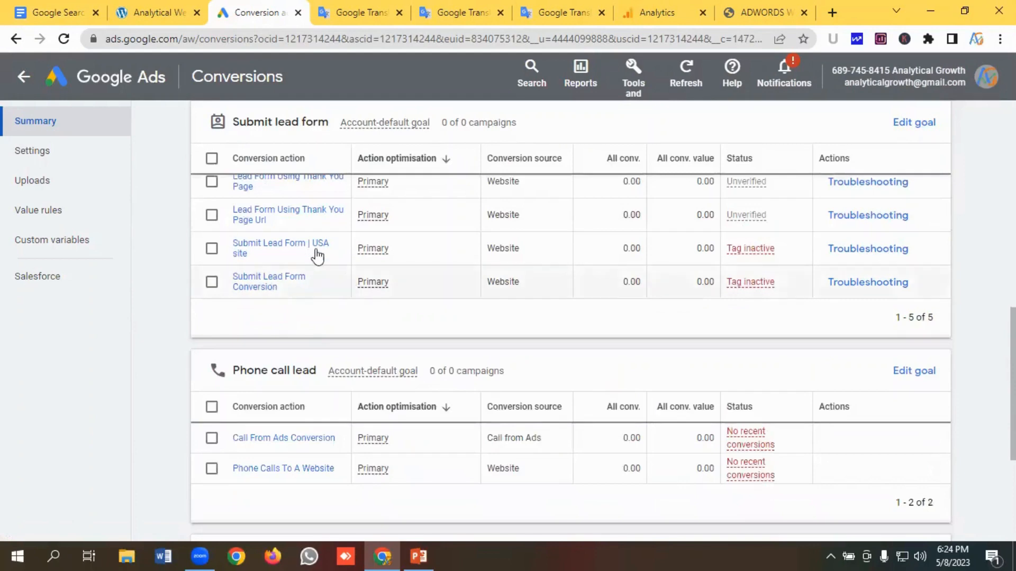
pyautogui.scroll(-2, 312, 255)
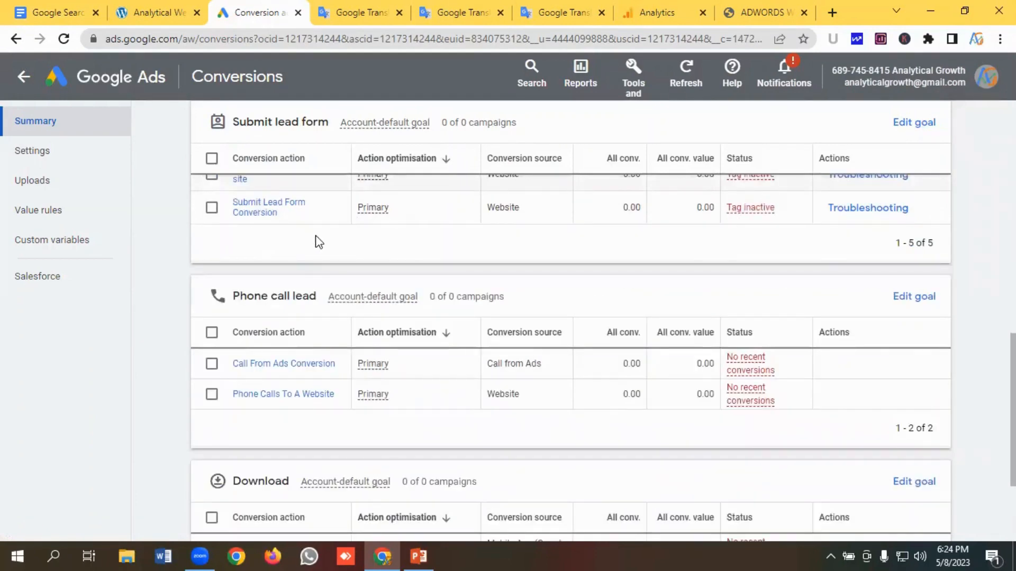
pyautogui.scroll(-2, 319, 242)
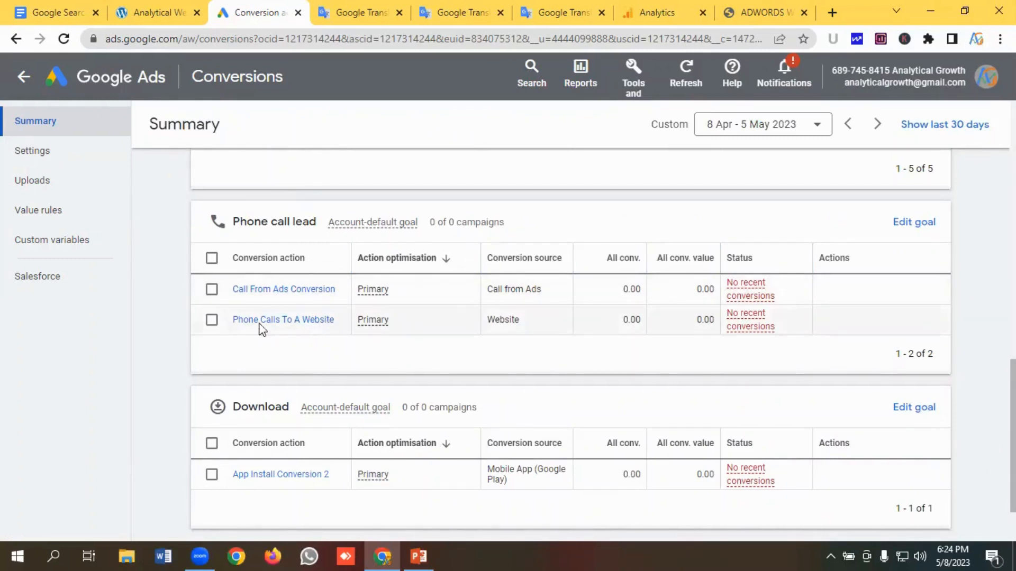
pyautogui.scroll(-3, 347, 319)
pyautogui.scroll(5, 348, 316)
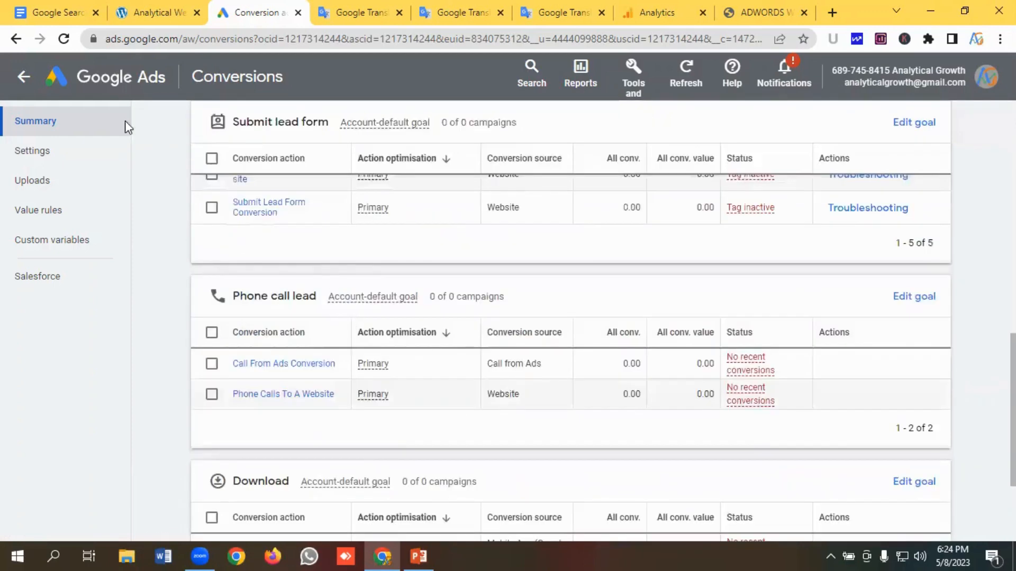
# - Return to the checklist and highlight the Google Ads enhanced conversion item
pyautogui.click(61, 6)
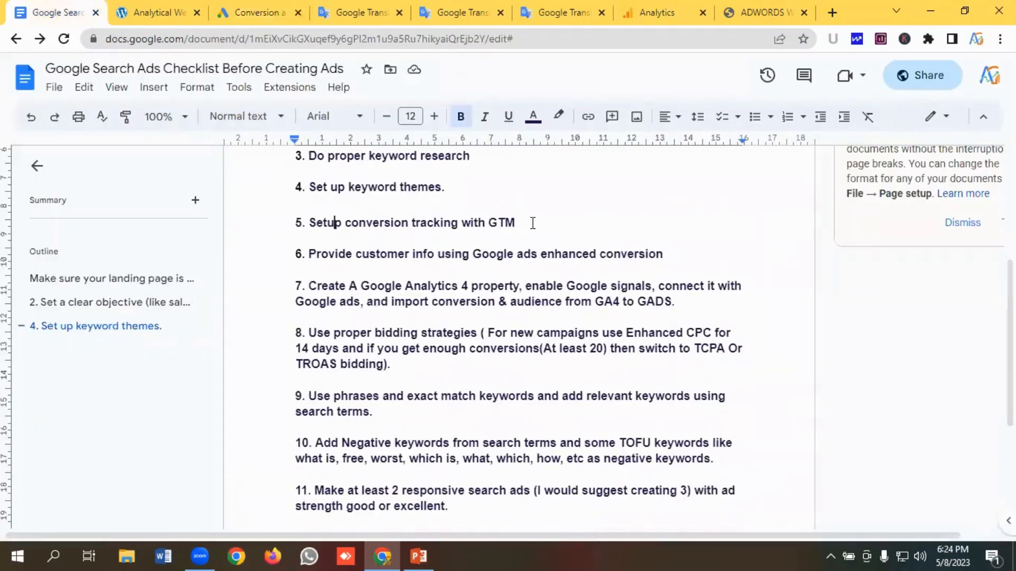
pyautogui.moveTo(533, 223); pyautogui.dragTo(472, 255)
pyautogui.click(372, 222)
pyautogui.click(637, 253)
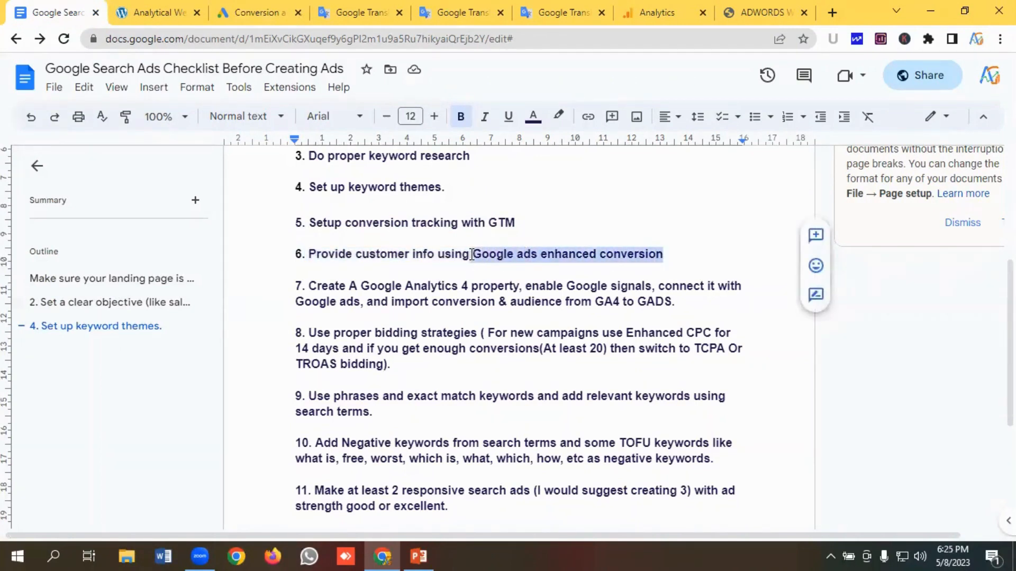
pyautogui.click(559, 256)
pyautogui.moveTo(665, 255); pyautogui.dragTo(316, 250)
pyautogui.click(370, 254)
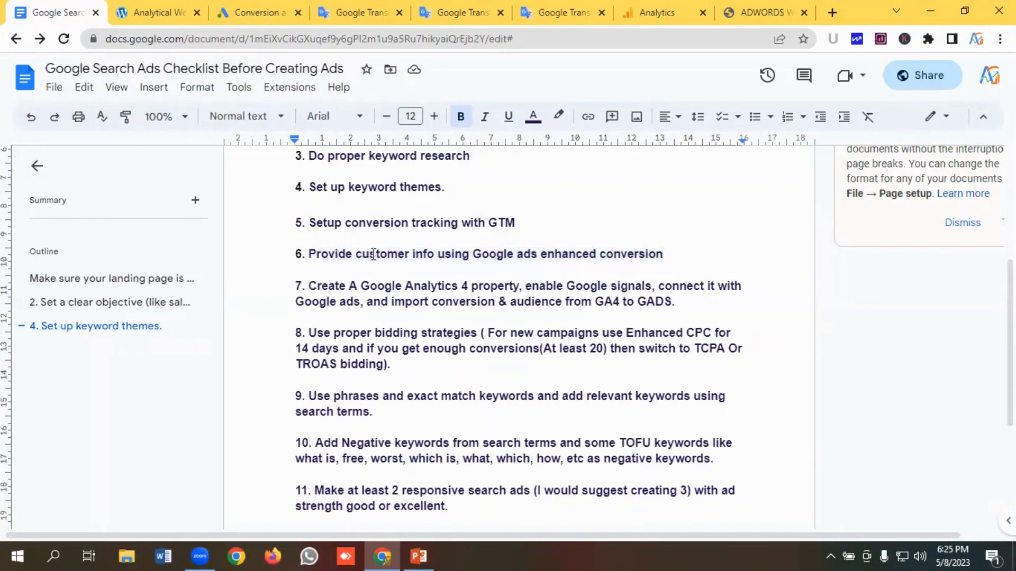
# - Open the Analytics property admin and go to its Google Ads links page
pyautogui.scroll(-1, 373, 255)
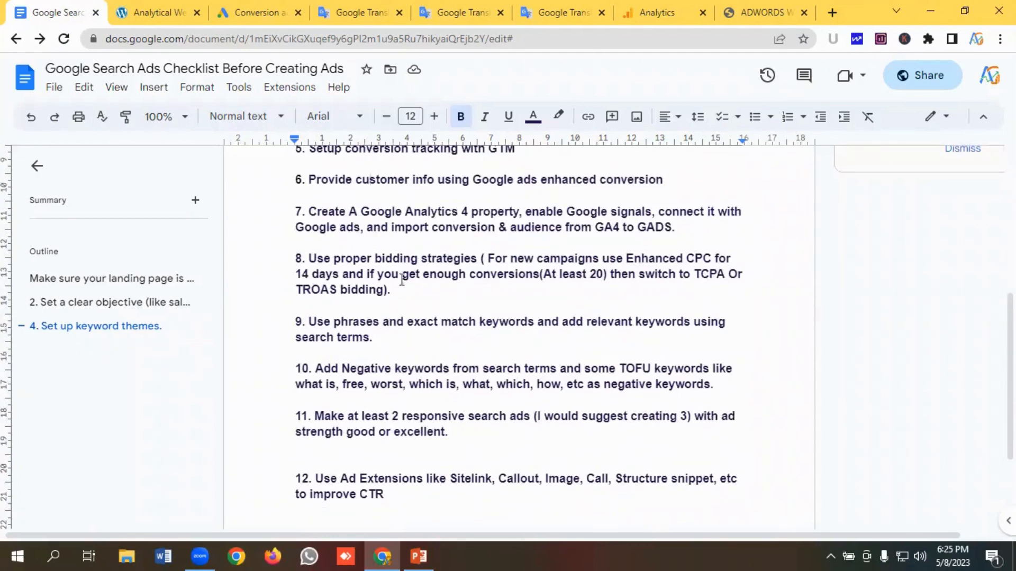
pyautogui.click(159, 11)
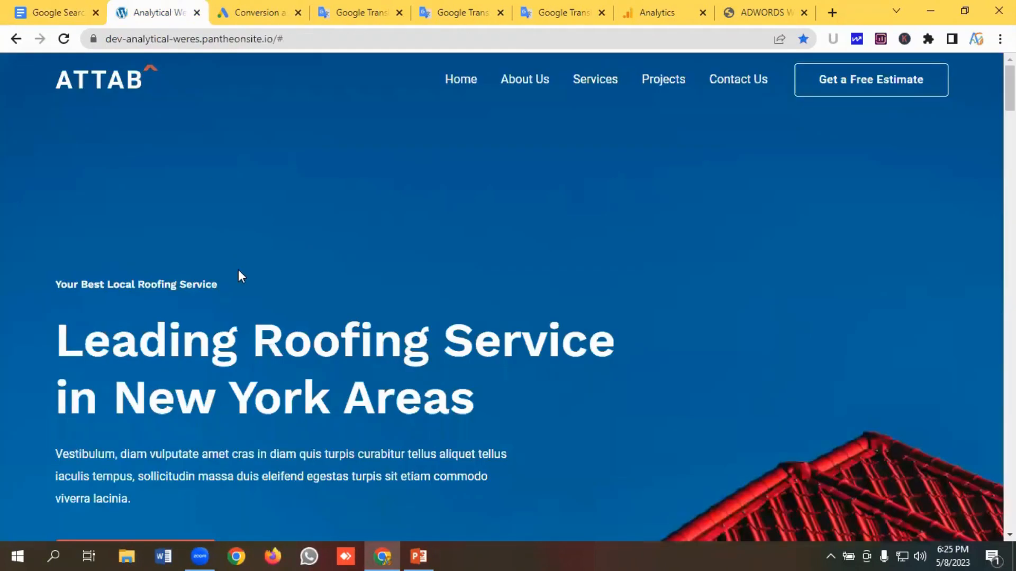
pyautogui.click(652, 8)
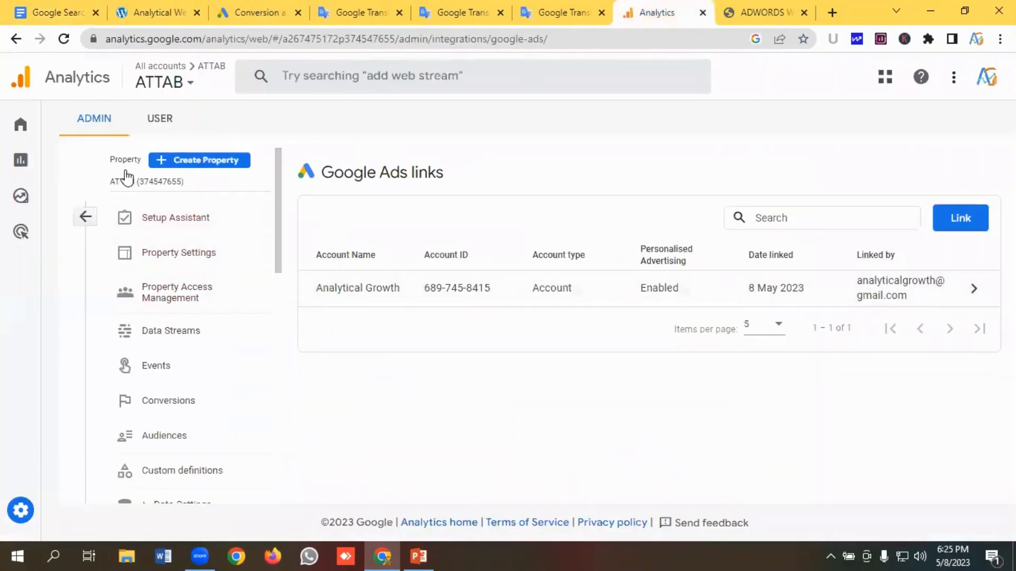
pyautogui.click(85, 217)
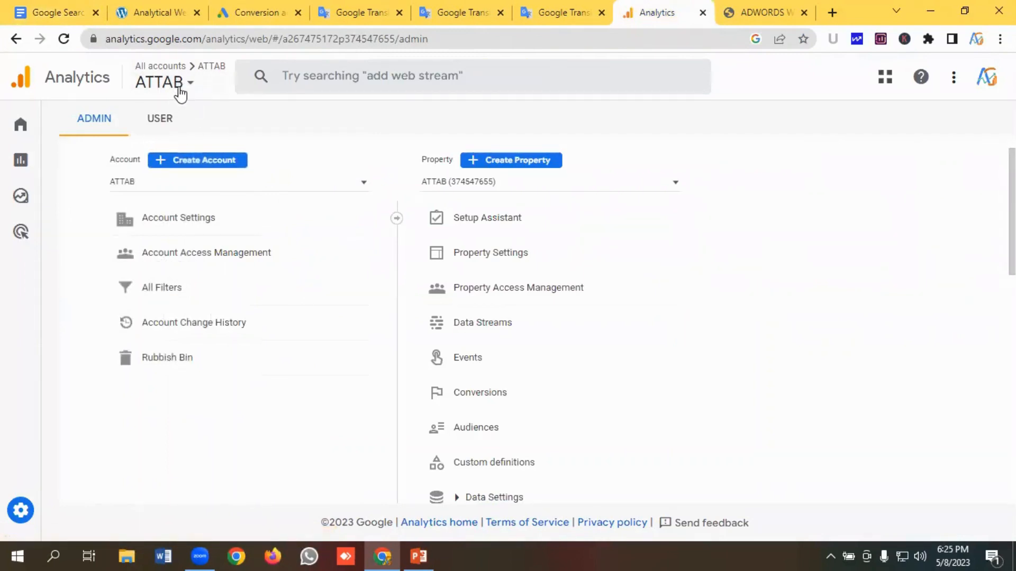
pyautogui.click(60, 13)
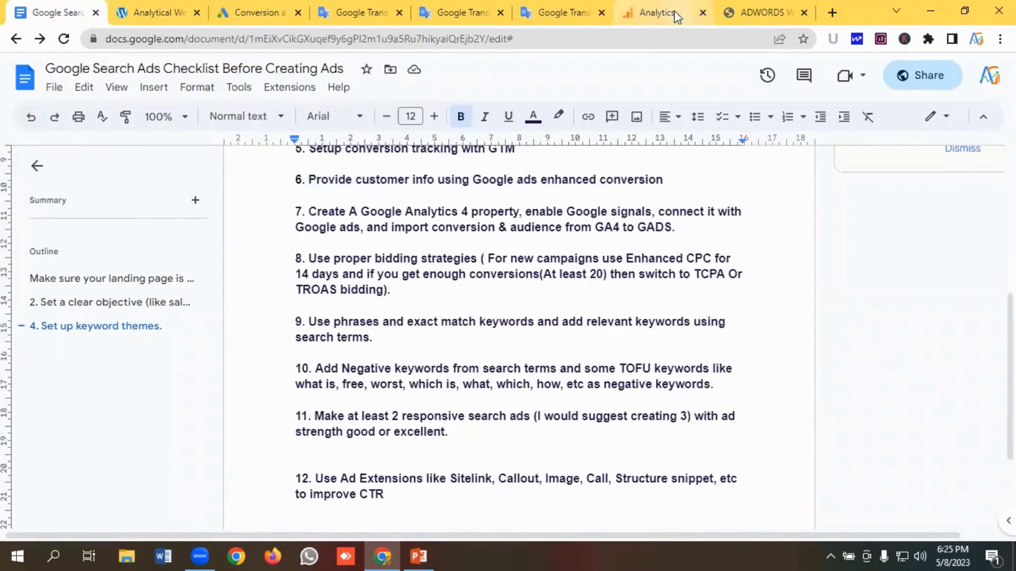
pyautogui.click(656, 13)
pyautogui.scroll(-3, 510, 275)
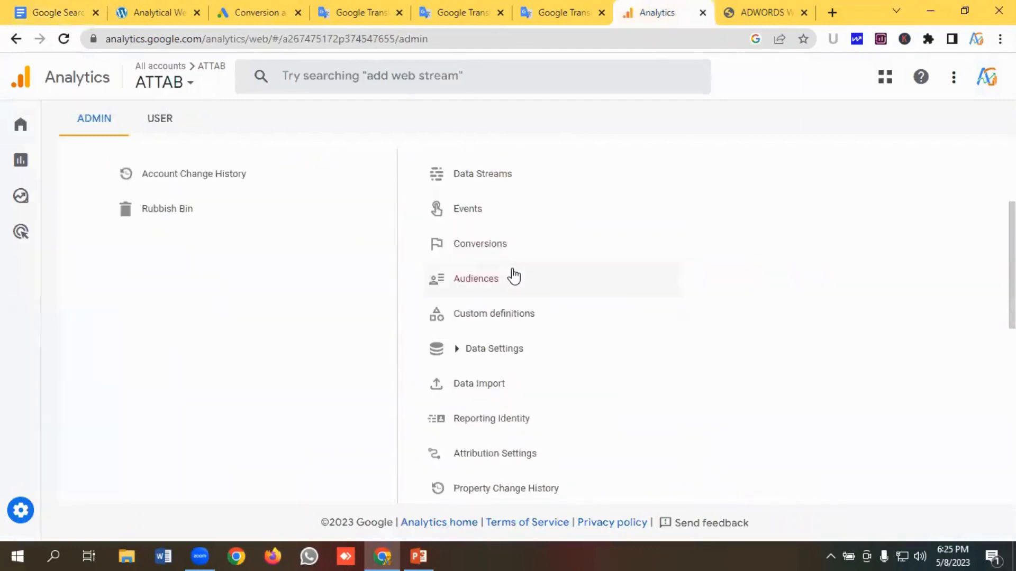
pyautogui.scroll(-5, 513, 275)
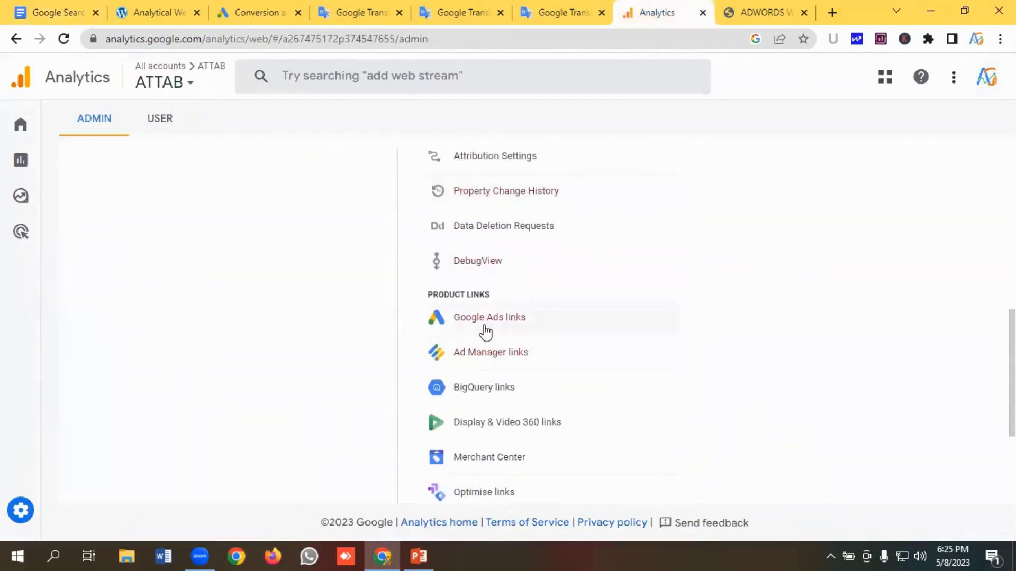
pyautogui.click(503, 325)
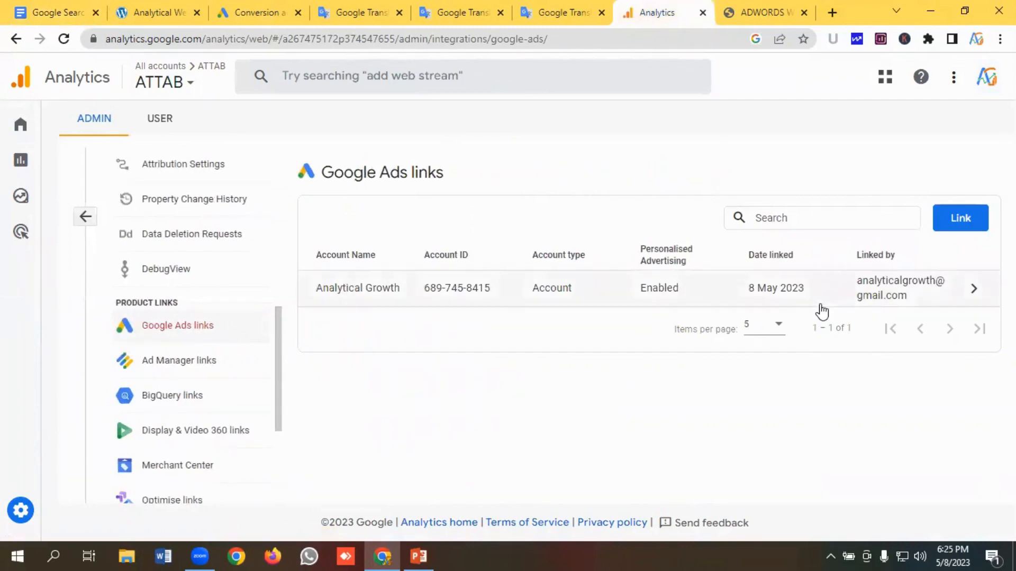
# - Revisit the Google Ads conversion goals and the Analytics Google Ads links list
pyautogui.click(258, 7)
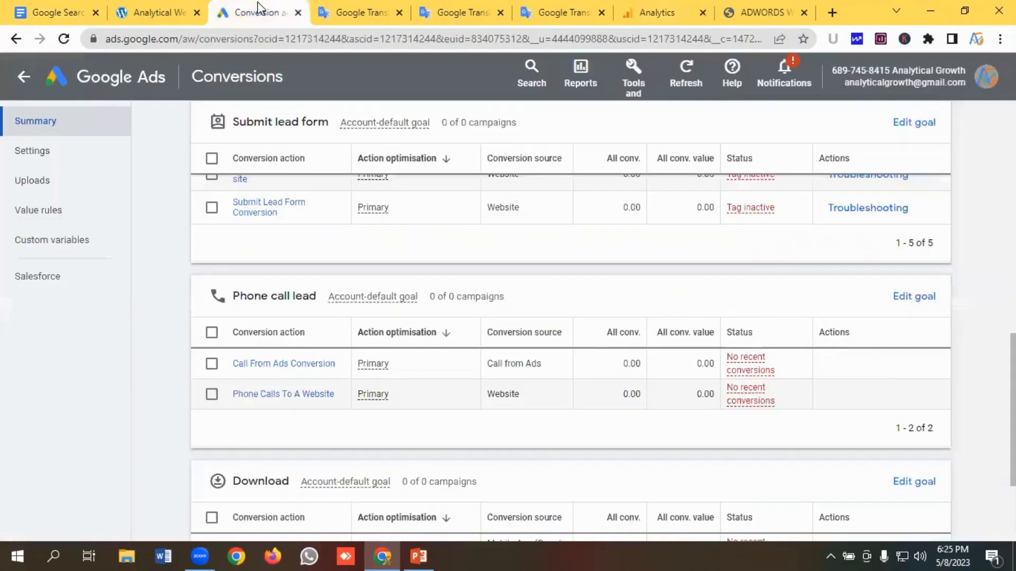
pyautogui.scroll(10, 596, 365)
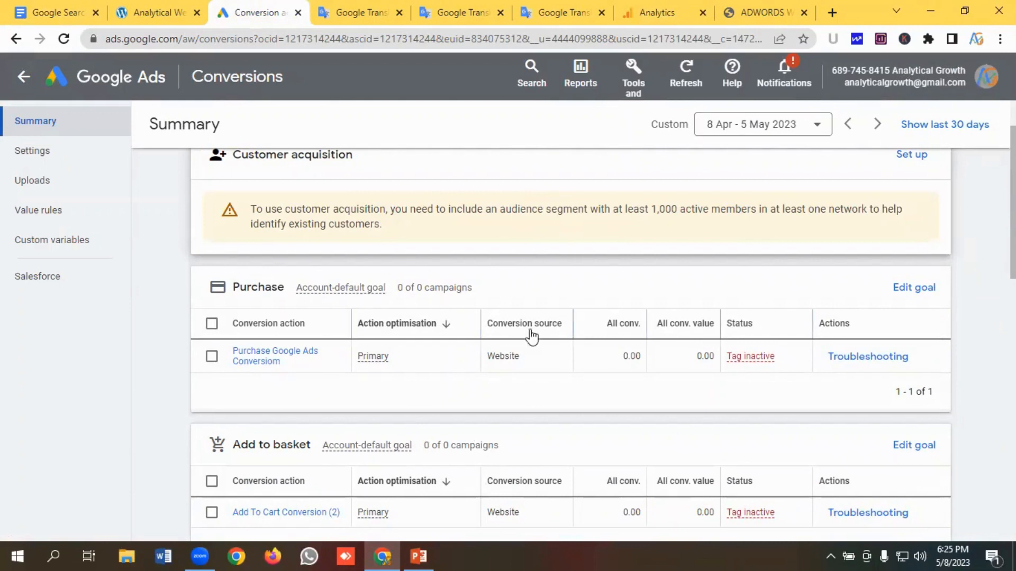
pyautogui.click(657, 12)
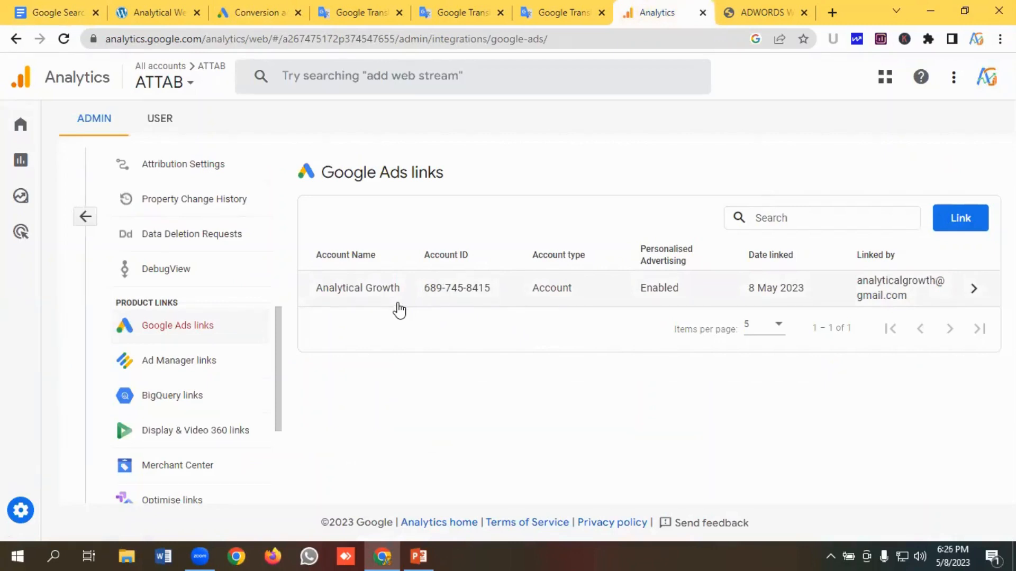
pyautogui.scroll(8, 168, 225)
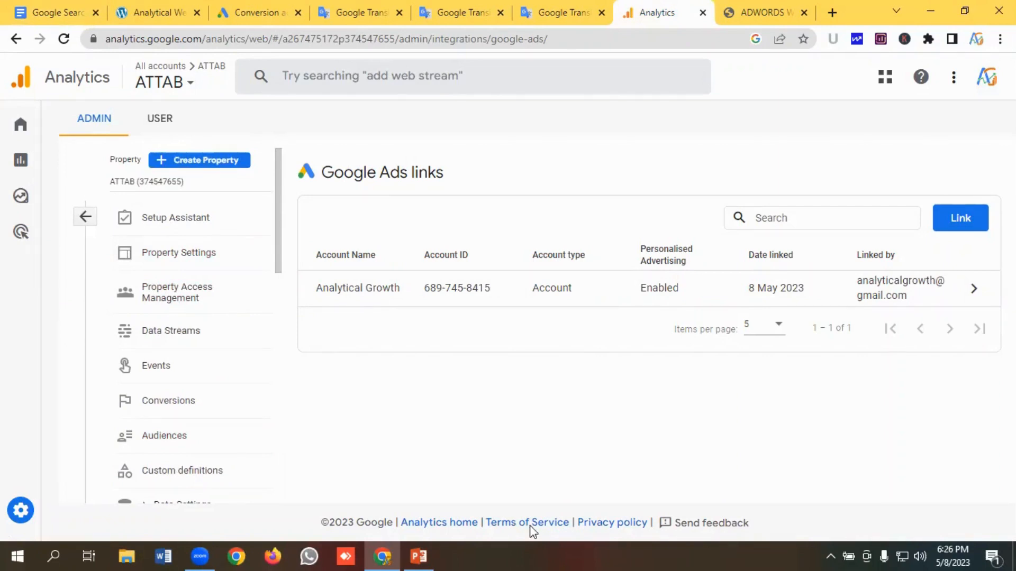
# - Back in the checklist, highlight the Use proper bidding strategies item
pyautogui.click(31, 11)
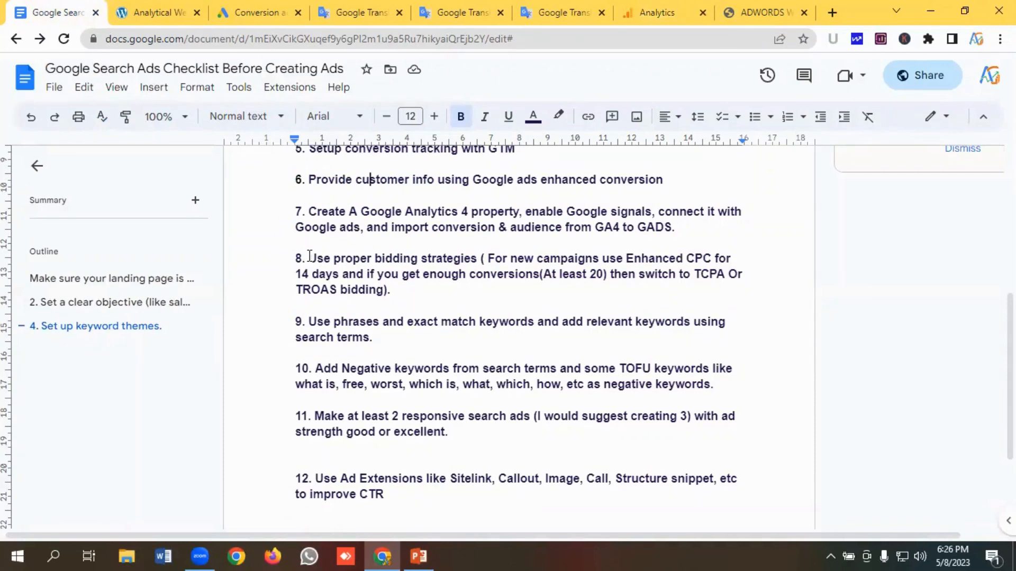
pyautogui.moveTo(309, 257); pyautogui.dragTo(479, 258)
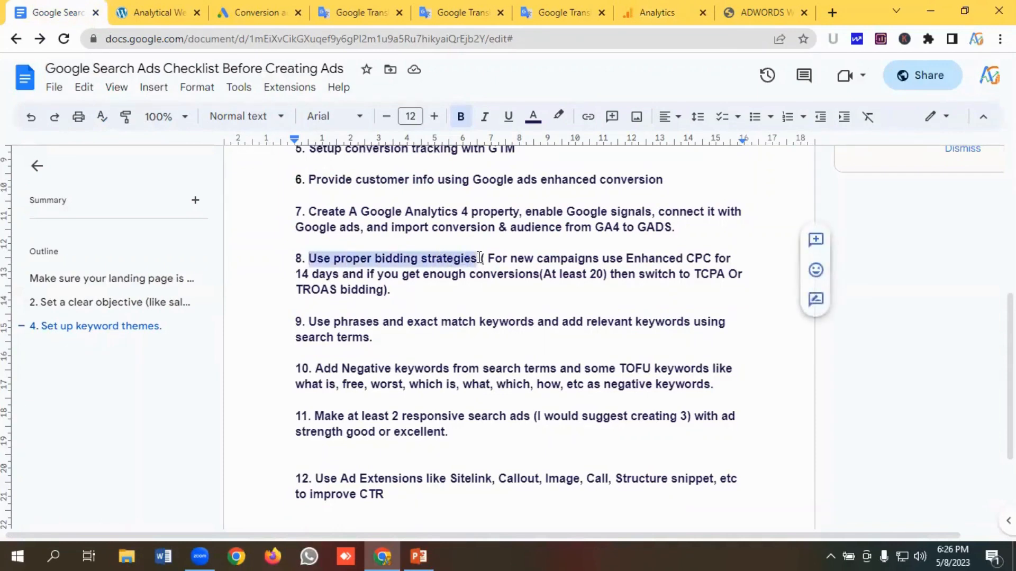
pyautogui.click(440, 260)
# - Highlight the item about using phrase and exact match keywords and adding relevant search terms
pyautogui.scroll(-2, 370, 275)
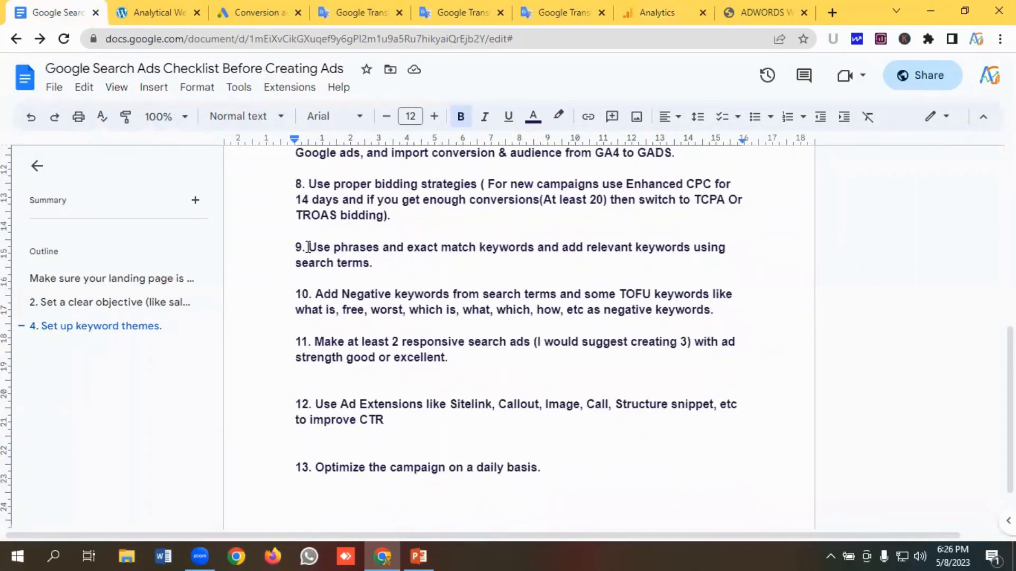
pyautogui.moveTo(308, 247); pyautogui.dragTo(380, 264)
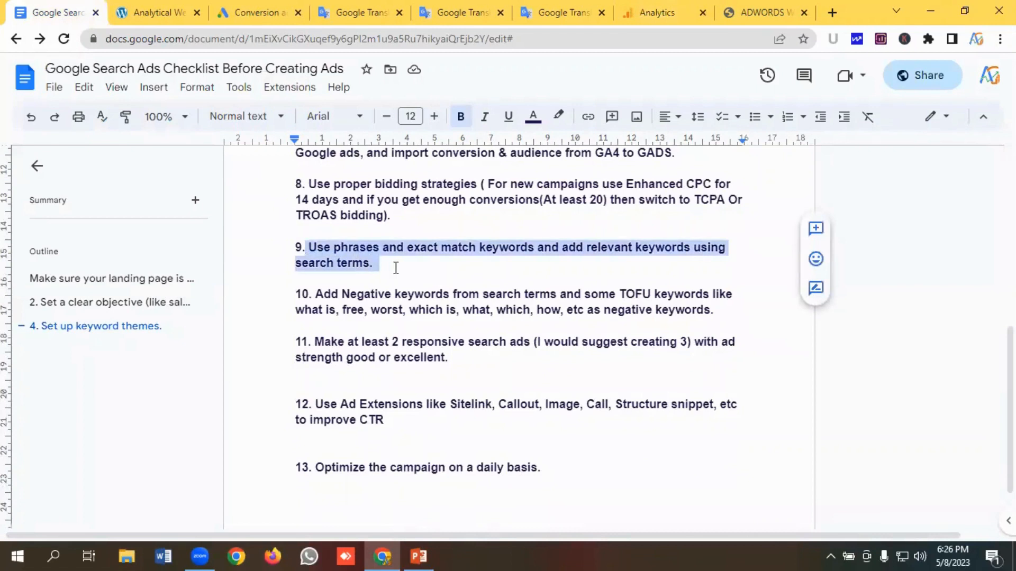
pyautogui.moveTo(395, 268); pyautogui.dragTo(311, 247)
pyautogui.click(374, 259)
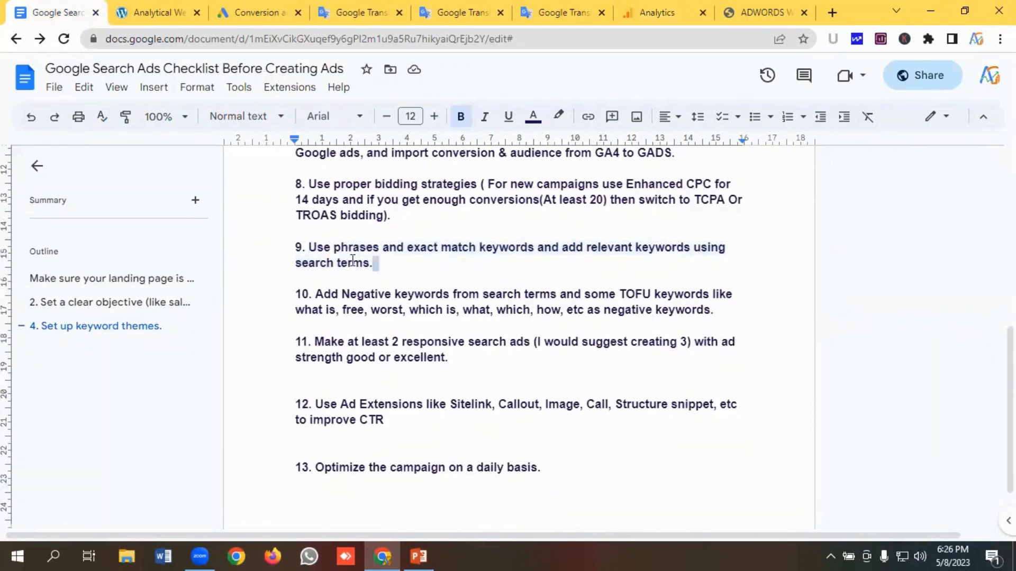
pyautogui.moveTo(376, 263); pyautogui.dragTo(311, 247)
pyautogui.click(393, 262)
# - Highlight the negative keywords item and the responsive search ads item with good or excellent ad strength
pyautogui.scroll(-2, 394, 267)
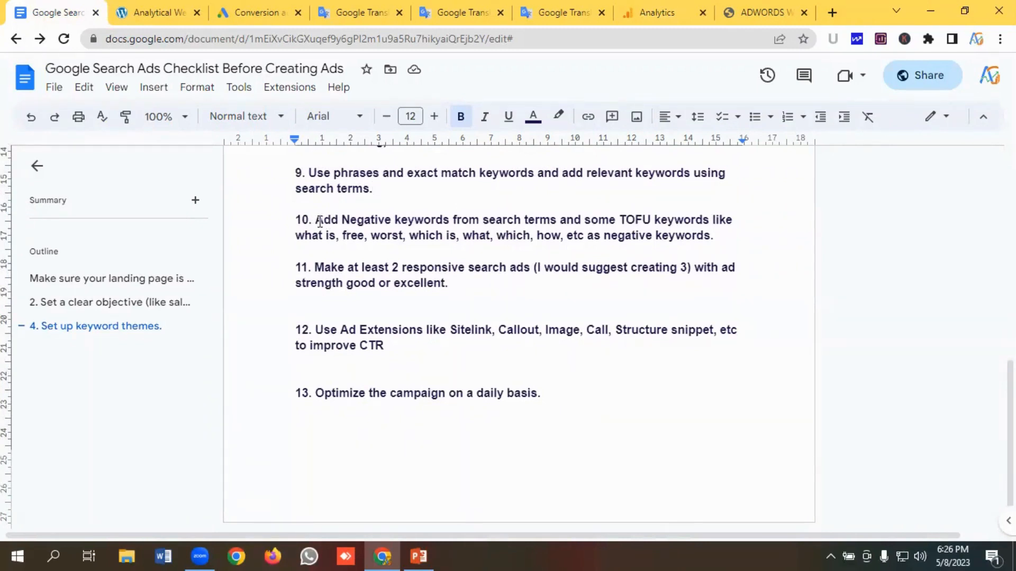
pyautogui.moveTo(316, 219); pyautogui.dragTo(718, 236)
pyautogui.click(538, 234)
pyautogui.moveTo(487, 286); pyautogui.dragTo(316, 263)
pyautogui.click(354, 269)
pyautogui.moveTo(449, 286); pyautogui.dragTo(294, 286)
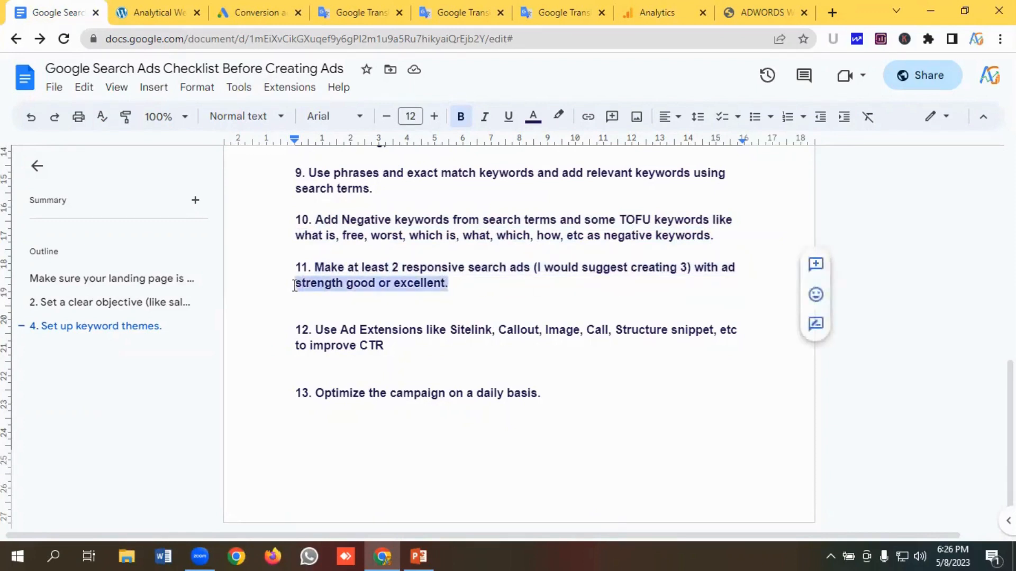
pyautogui.click(531, 285)
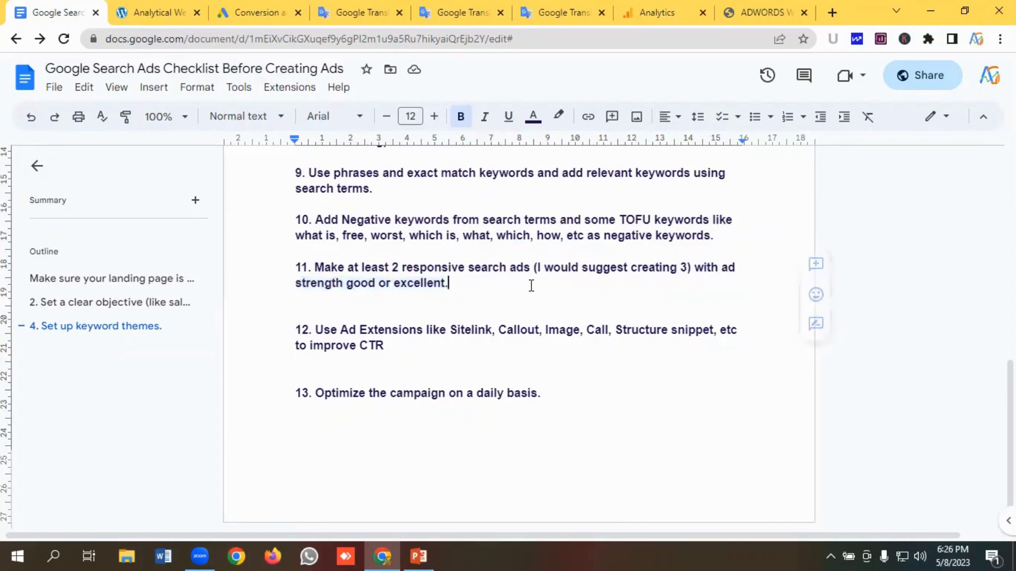
# - Highlight the checklist item about using ad extensions like Sitelink, Callout, Image, Call and Structure snippet to improve CTR
pyautogui.moveTo(401, 346); pyautogui.dragTo(304, 333)
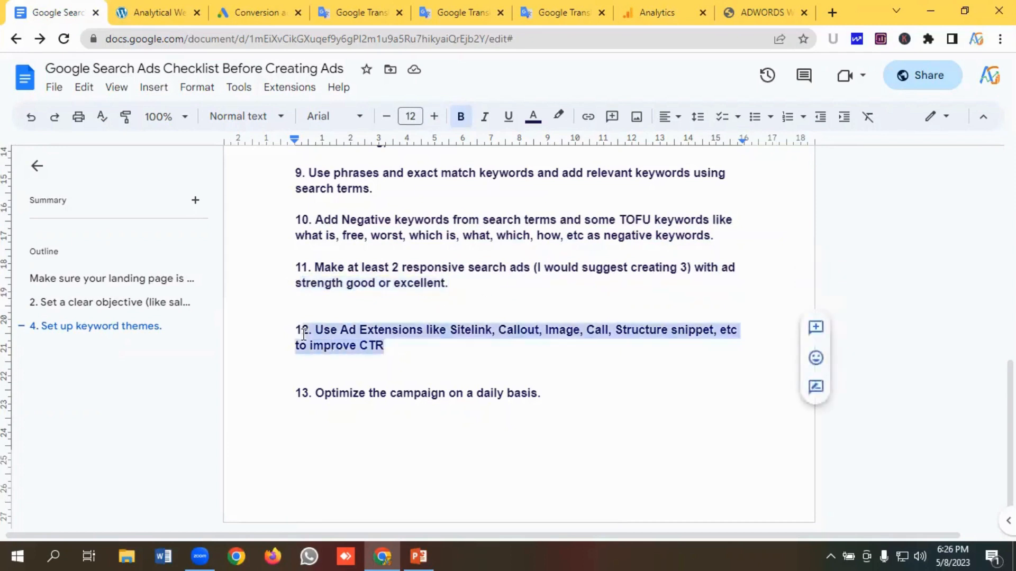
pyautogui.click(356, 334)
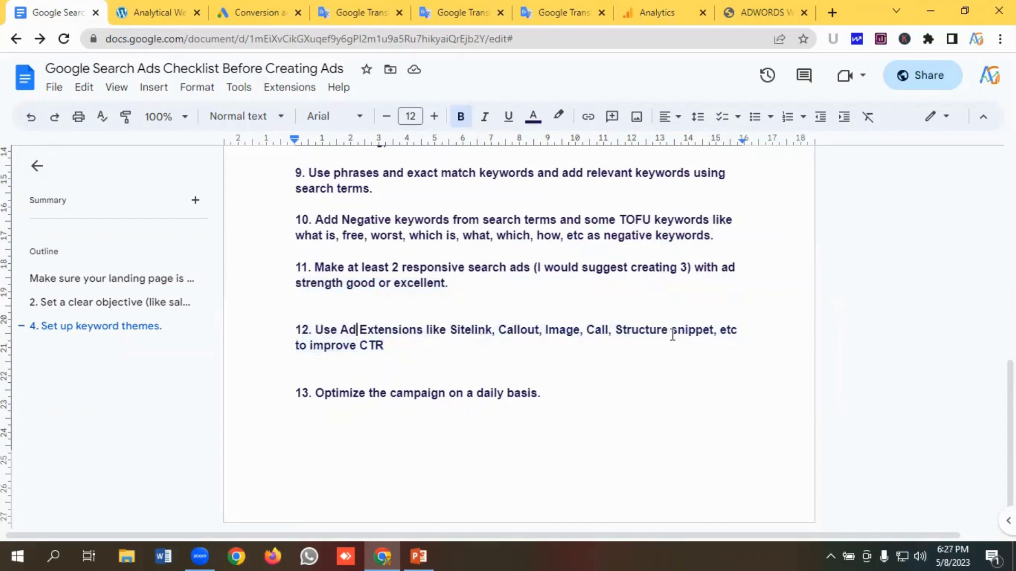
pyautogui.moveTo(385, 347); pyautogui.dragTo(299, 324)
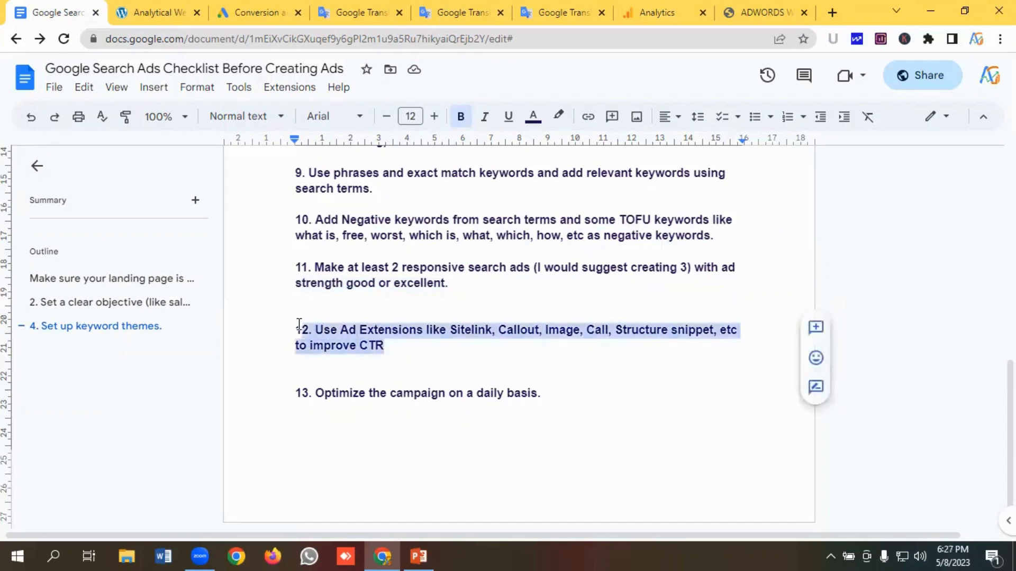
pyautogui.click(376, 319)
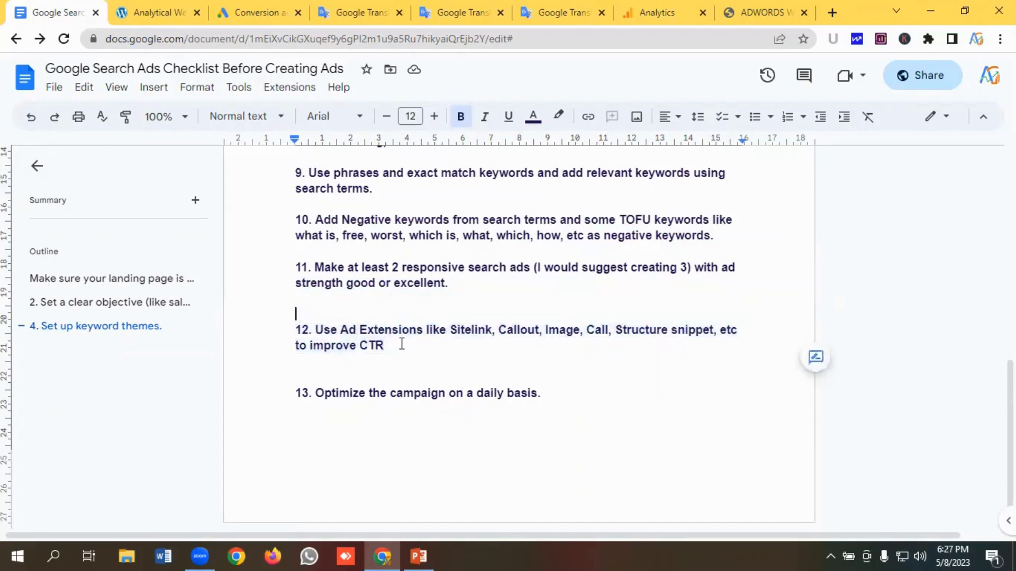
# - Look over the roofing service landing page in its tab before returning to the checklist
pyautogui.click(164, 8)
pyautogui.scroll(-10, 369, 396)
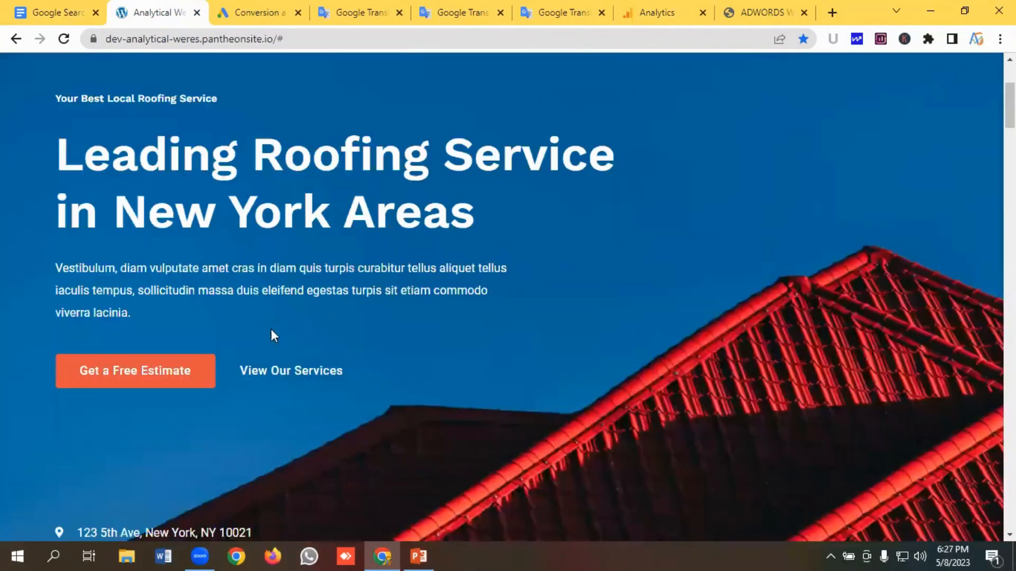
pyautogui.scroll(10, 352, 363)
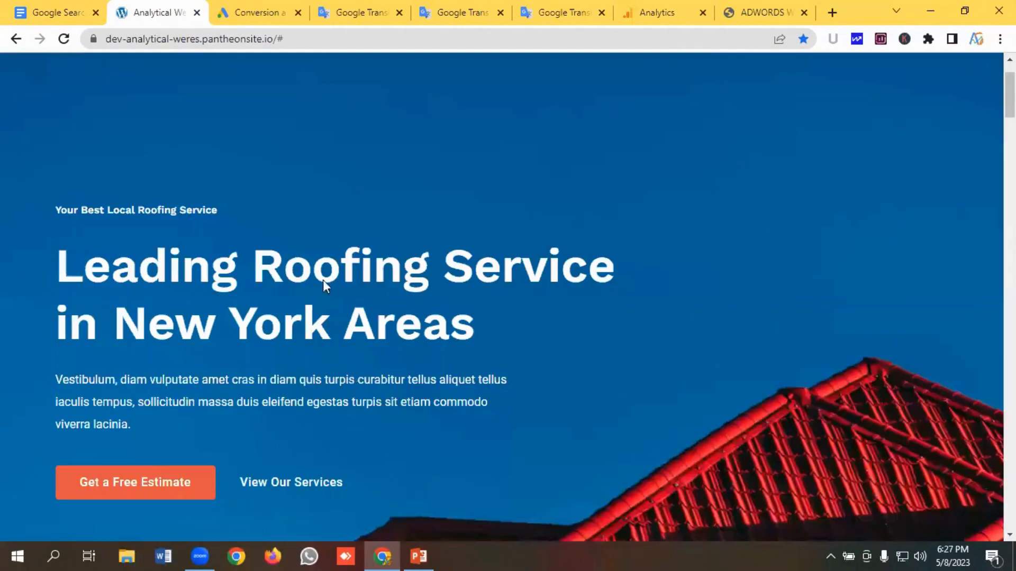
pyautogui.click(36, 6)
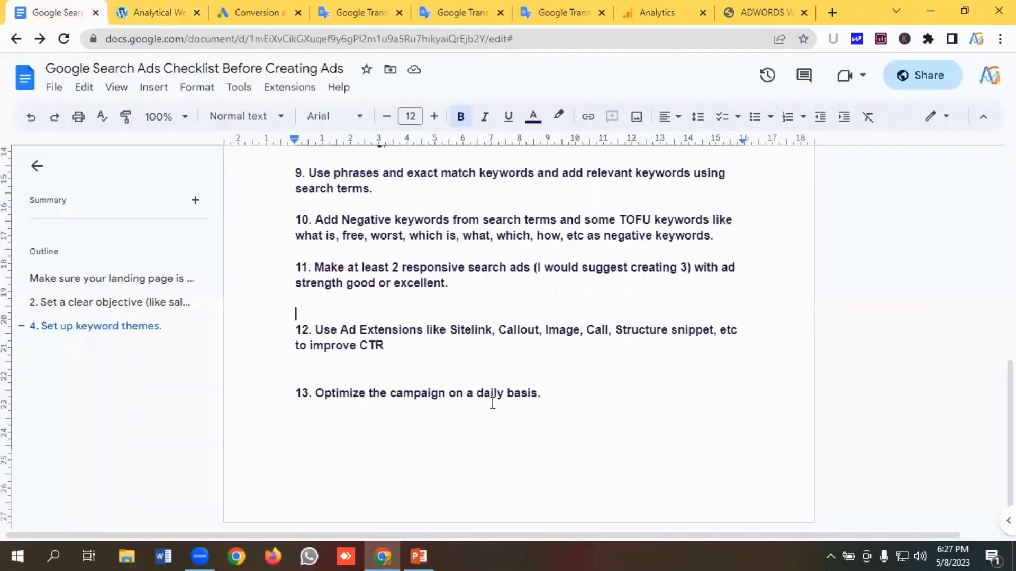
# - Highlight the Optimize the campaign on a daily basis item and scroll through the whole checklist
pyautogui.moveTo(562, 395); pyautogui.dragTo(282, 386)
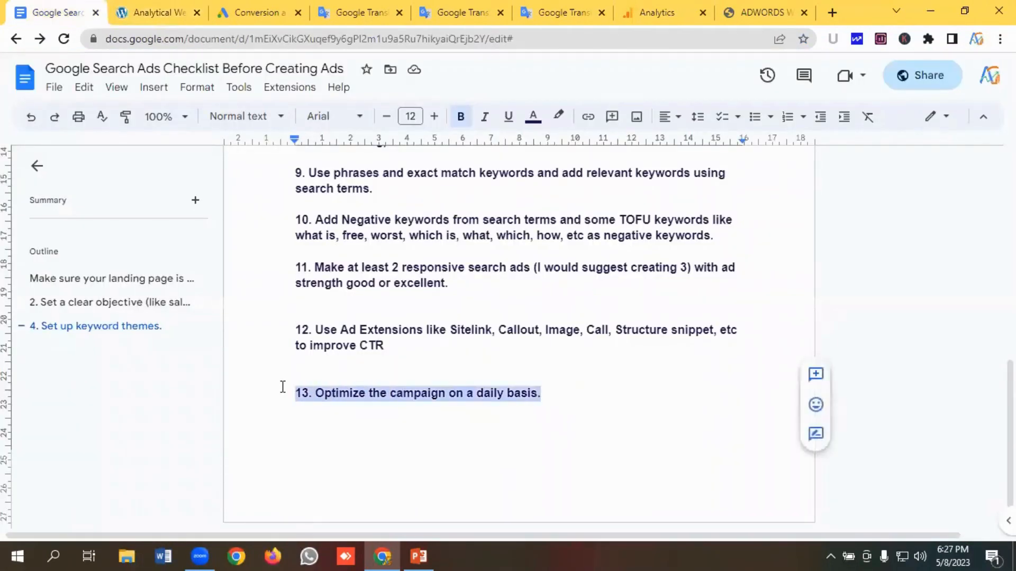
pyautogui.click(383, 381)
pyautogui.moveTo(558, 397); pyautogui.dragTo(273, 382)
pyautogui.click(379, 368)
pyautogui.scroll(15, 392, 370)
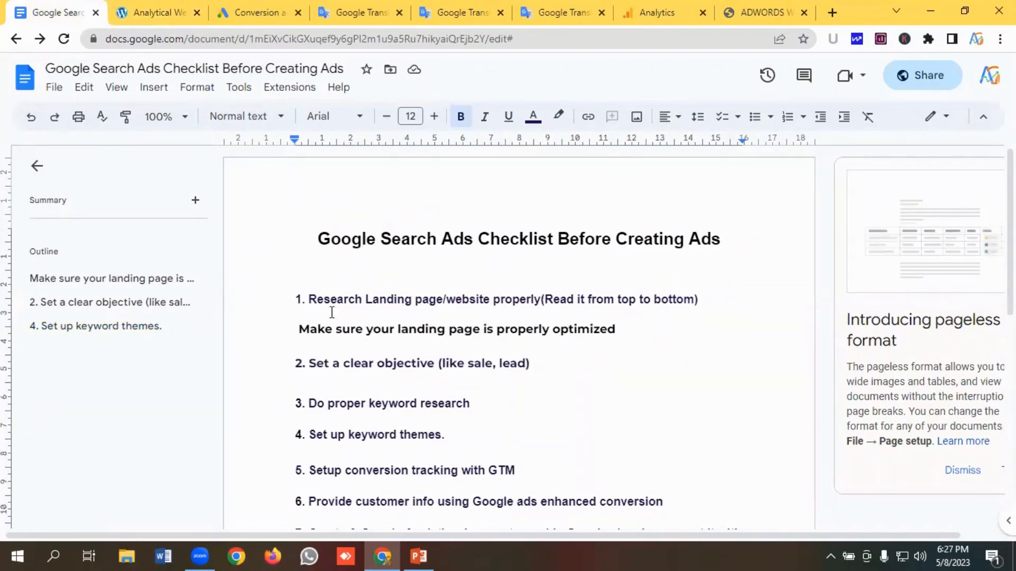
pyautogui.scroll(-9, 332, 312)
pyautogui.scroll(1, 518, 392)
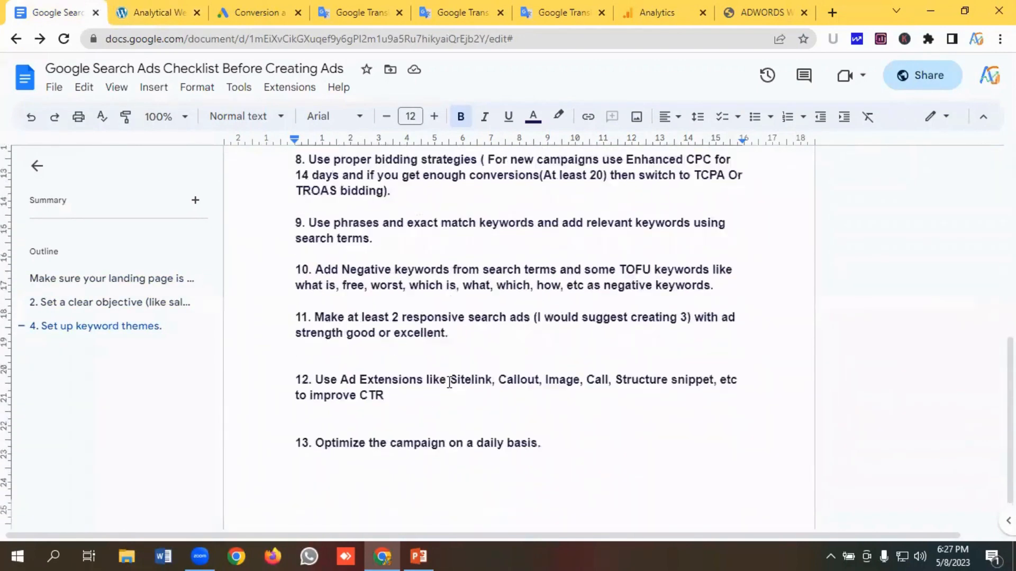
pyautogui.scroll(8, 449, 383)
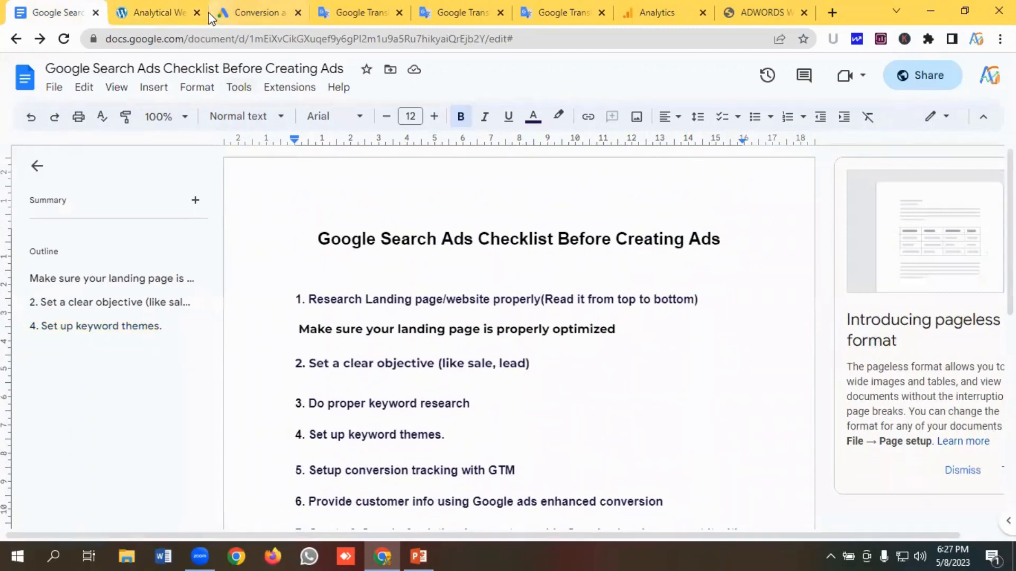
# - Start a new campaign from the Google Ads account overview
pyautogui.click(264, 12)
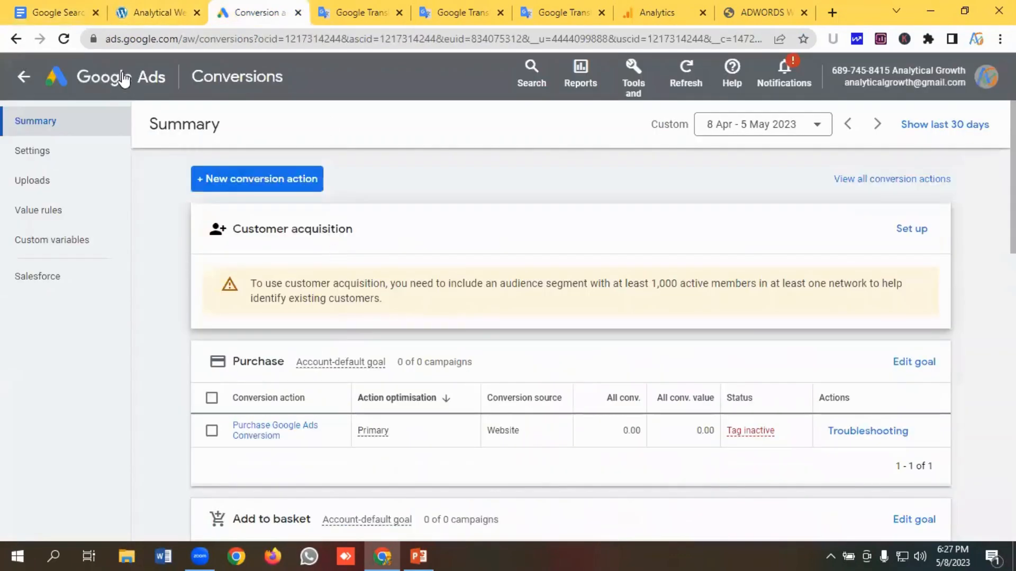
pyautogui.click(123, 79)
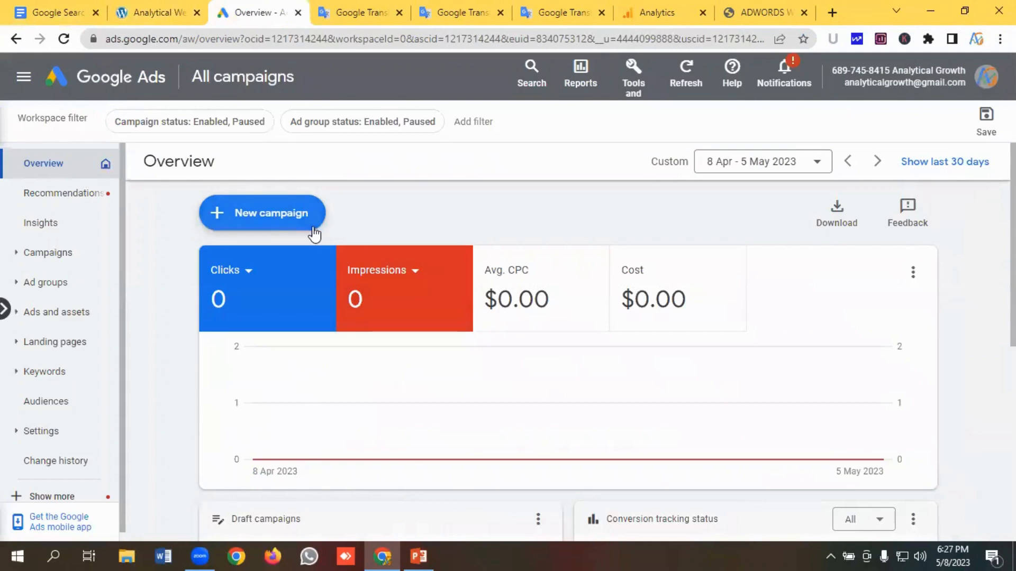
pyautogui.click(270, 223)
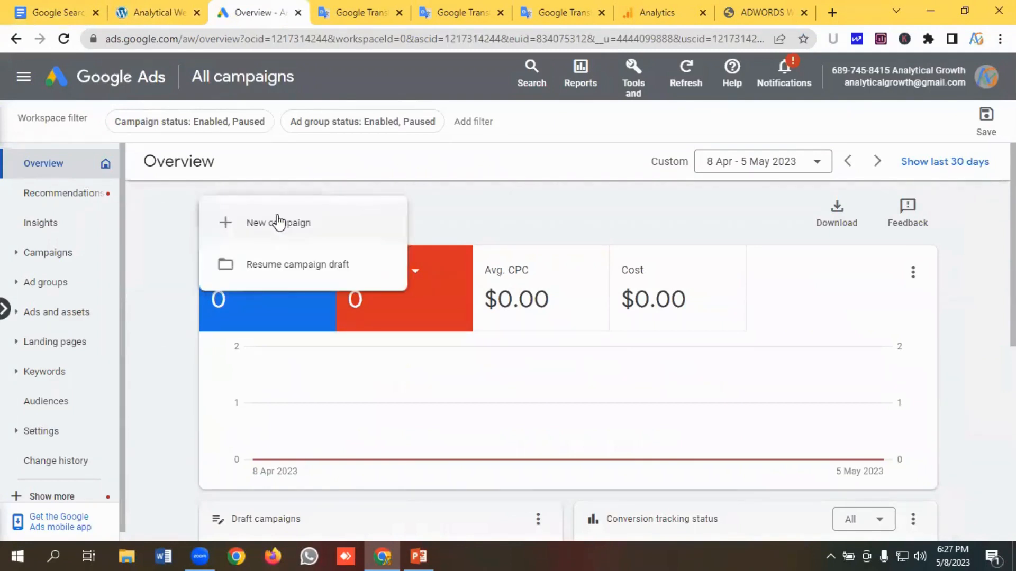
pyautogui.click(277, 223)
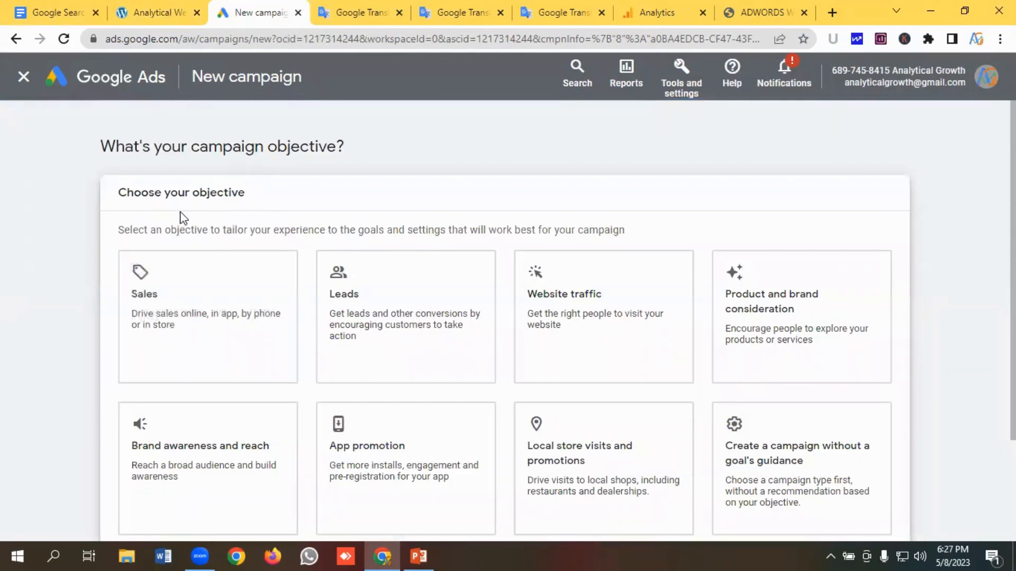
# - Choose Leads as the campaign objective
pyautogui.scroll(-1, 401, 236)
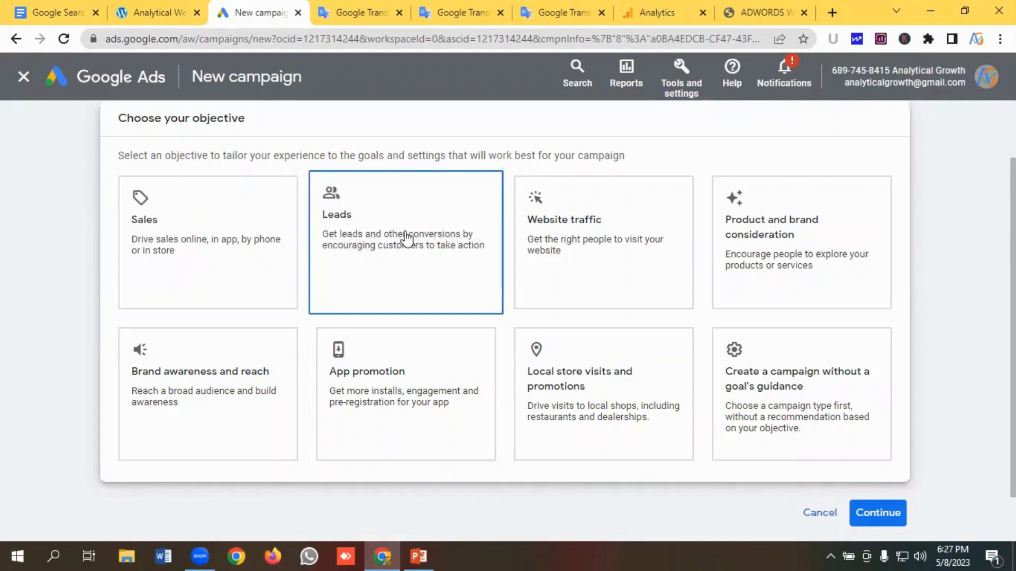
pyautogui.click(406, 239)
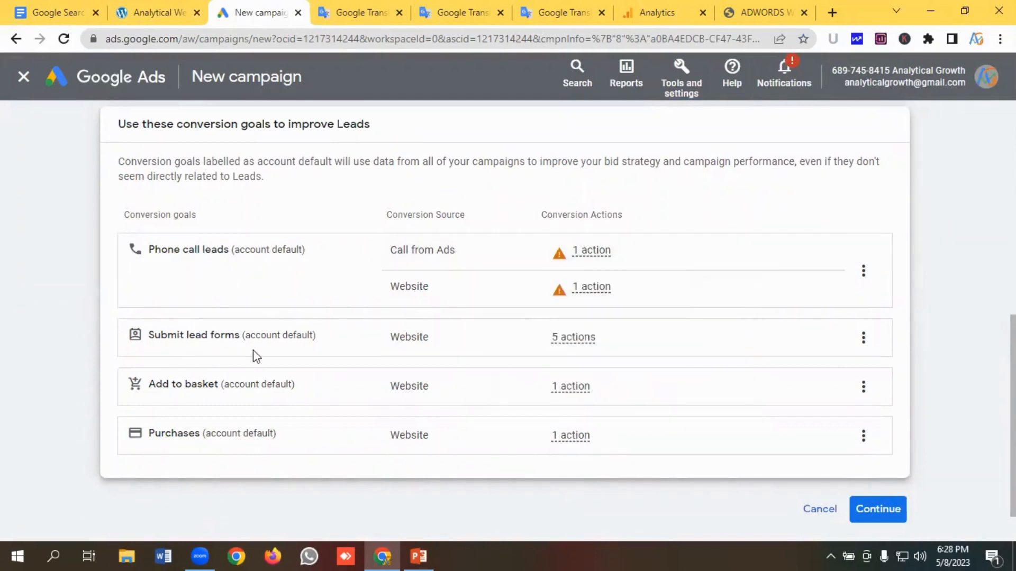
# - Remove the Add to basket and Purchases conversion goals from this campaign
pyautogui.scroll(-1, 256, 357)
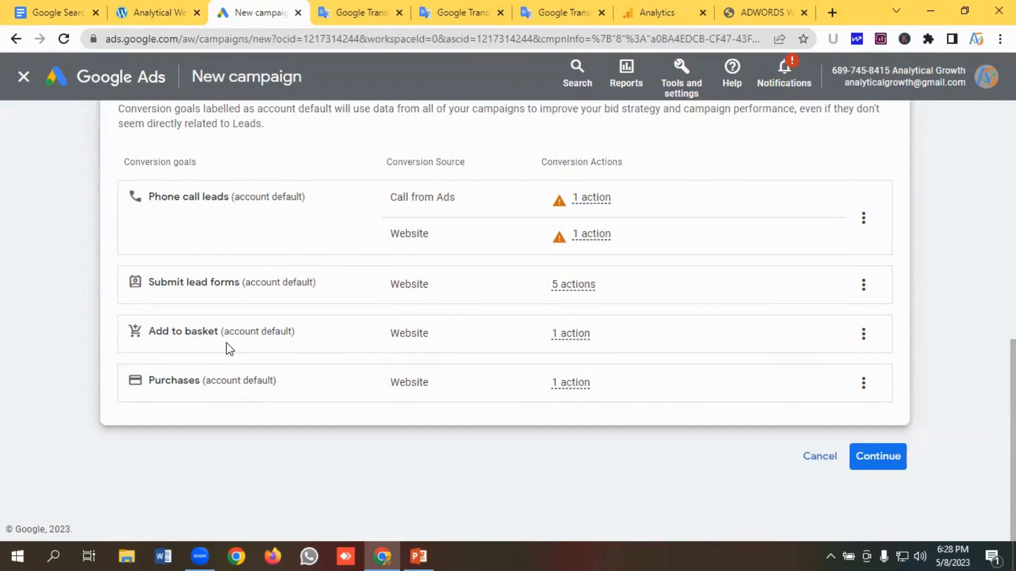
pyautogui.click(873, 344)
pyautogui.click(889, 347)
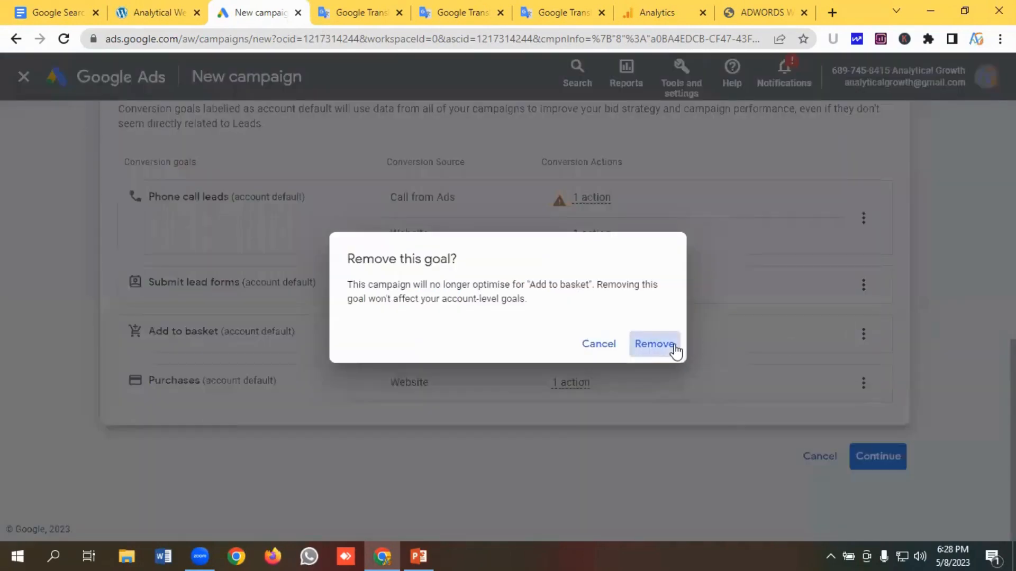
pyautogui.click(654, 344)
pyautogui.click(863, 355)
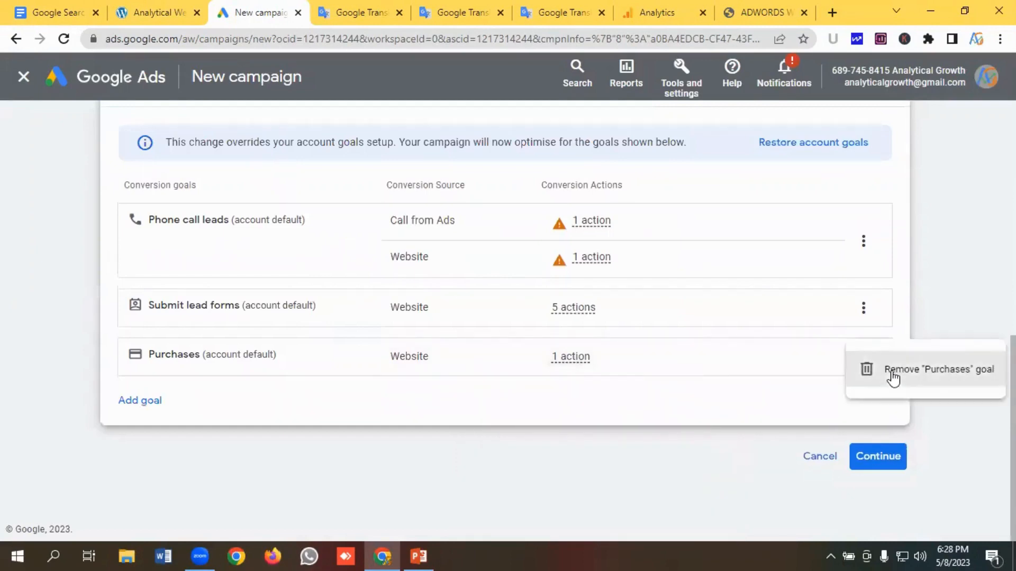
pyautogui.click(894, 377)
pyautogui.click(664, 344)
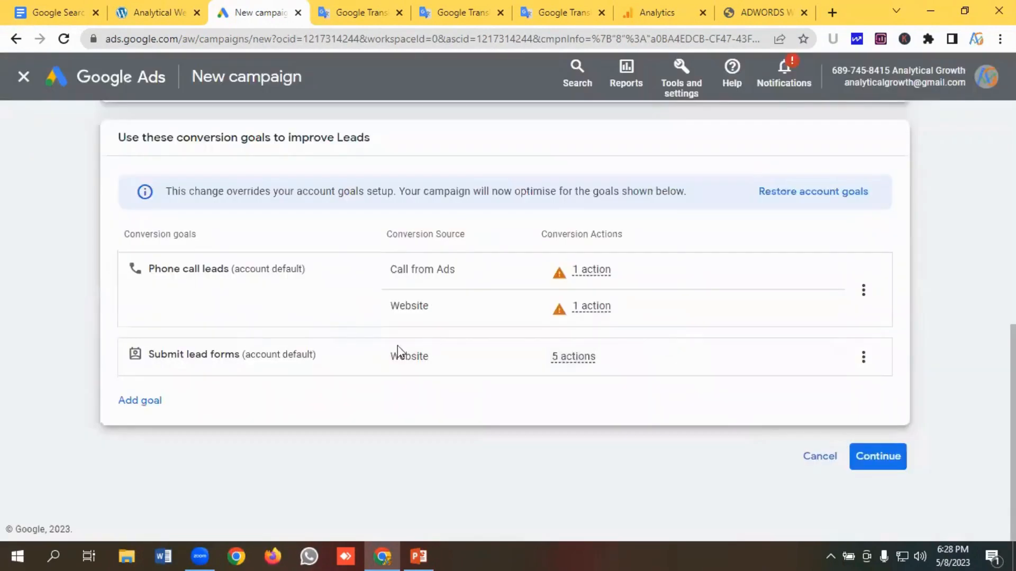
# - Continue and select Search as the campaign type
pyautogui.click(894, 455)
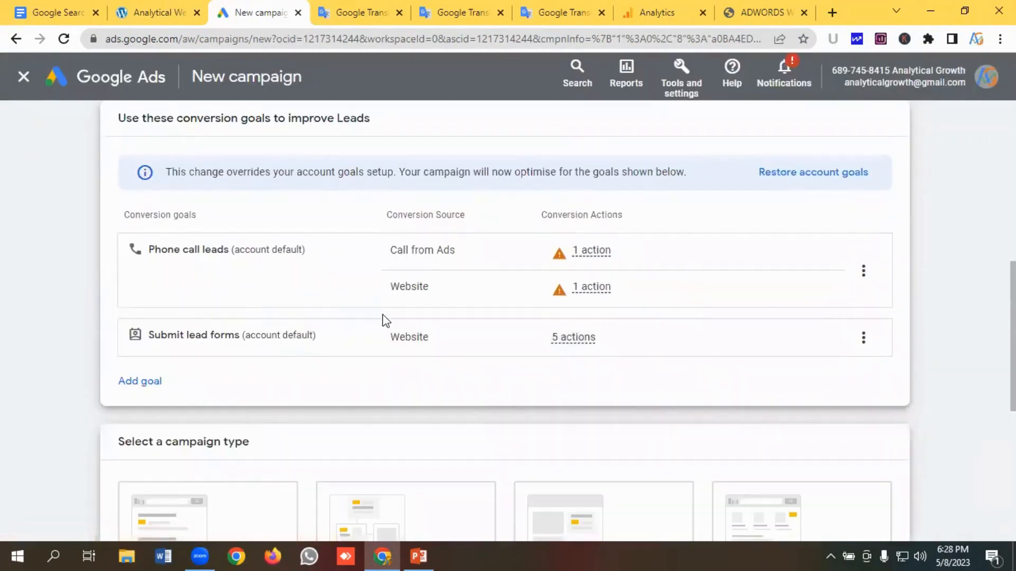
pyautogui.scroll(-3, 386, 318)
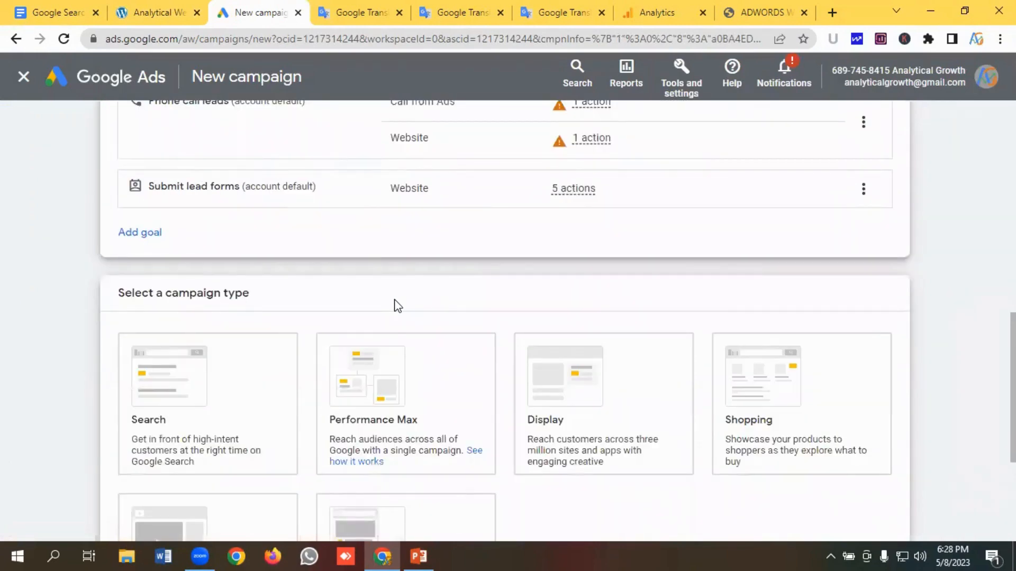
pyautogui.scroll(-2, 398, 306)
pyautogui.click(394, 307)
pyautogui.click(227, 334)
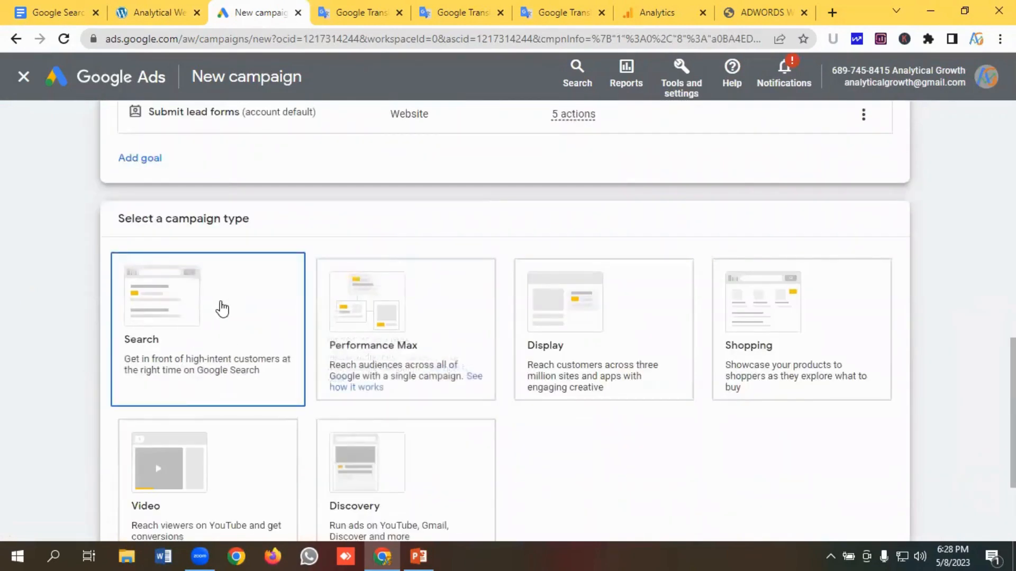
# - Tick Website visits and paste the roofing landing page URL, copied from its tab, as the business website
pyautogui.scroll(-2, 222, 308)
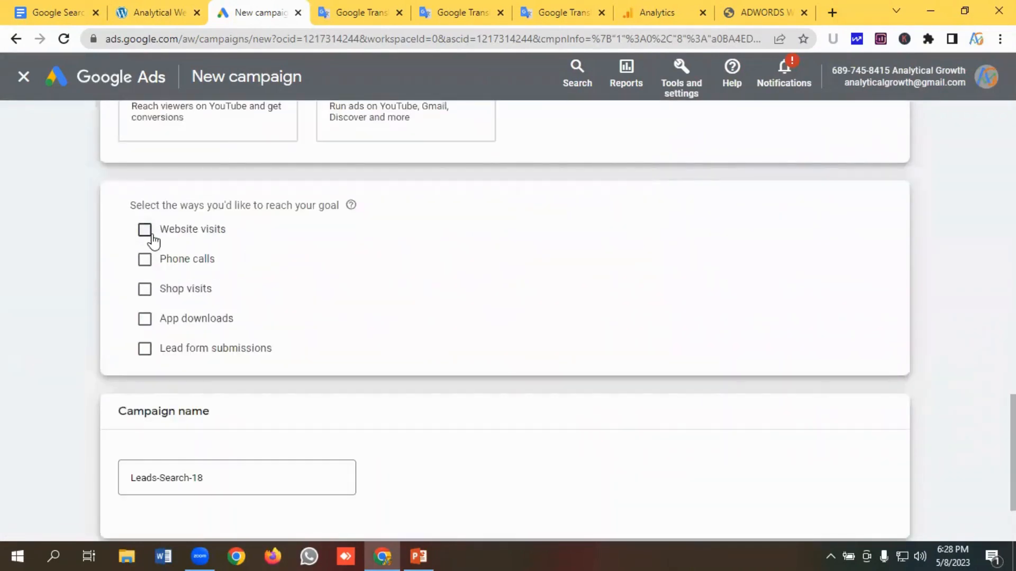
pyautogui.click(148, 236)
pyautogui.click(292, 269)
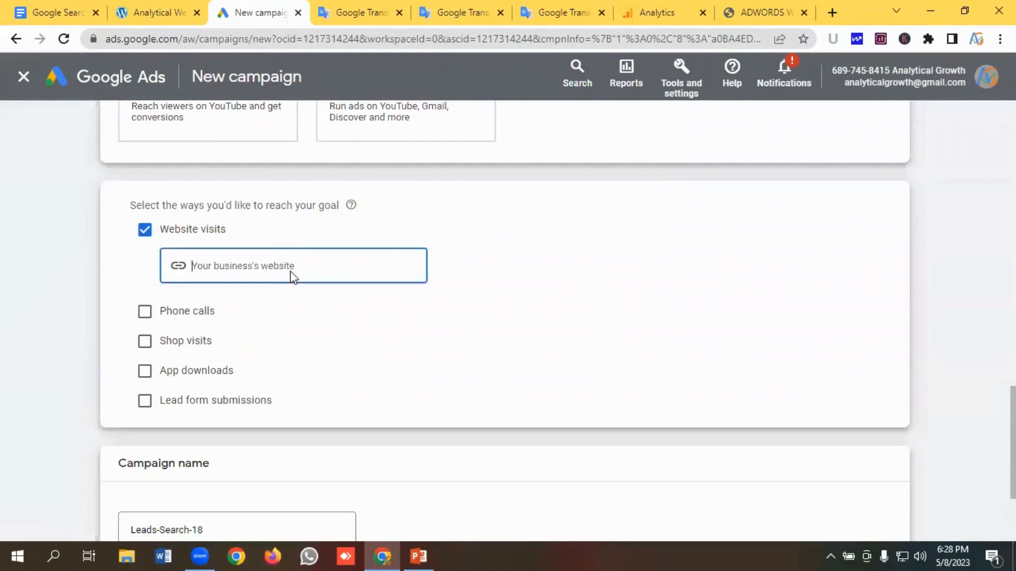
pyautogui.click(142, 12)
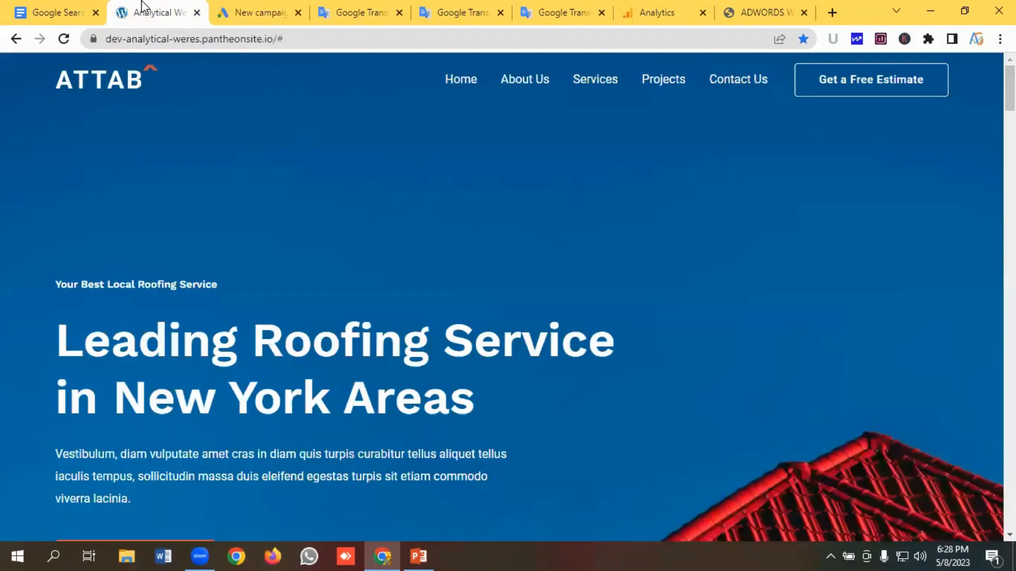
pyautogui.click(276, 41)
pyautogui.hotkey('ctrl', 'c')
pyautogui.rightClick(137, 39)
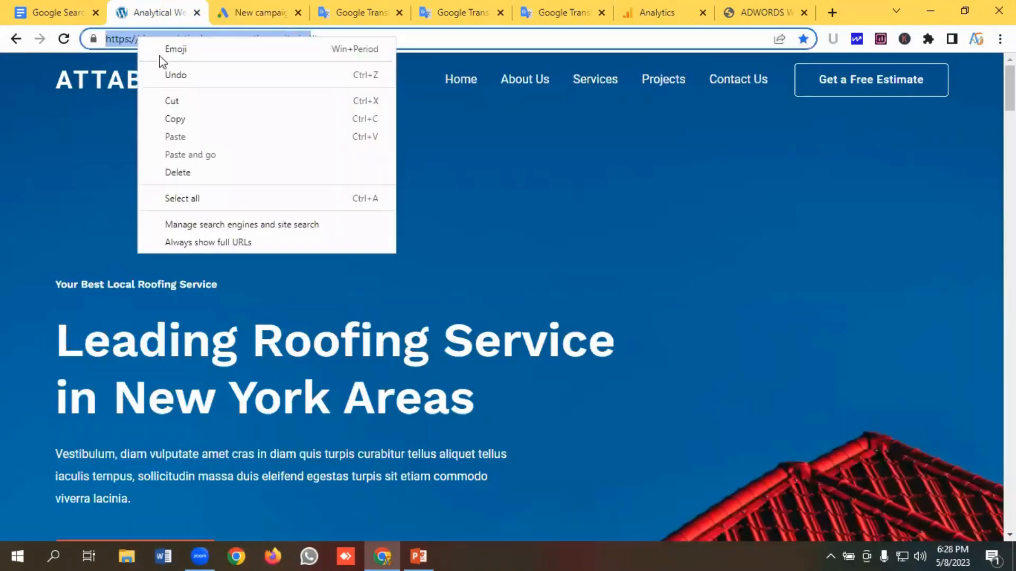
pyautogui.click(185, 125)
pyautogui.click(265, 12)
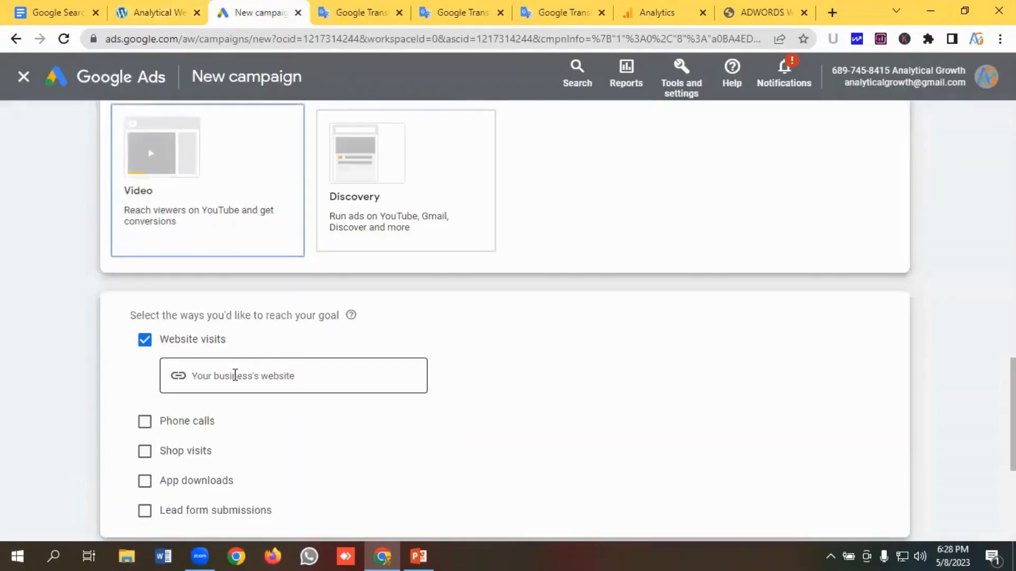
pyautogui.hotkey('ctrl', 'v')
# - Replace the campaign name with Roof Repair C and continue
pyautogui.scroll(-4, 427, 337)
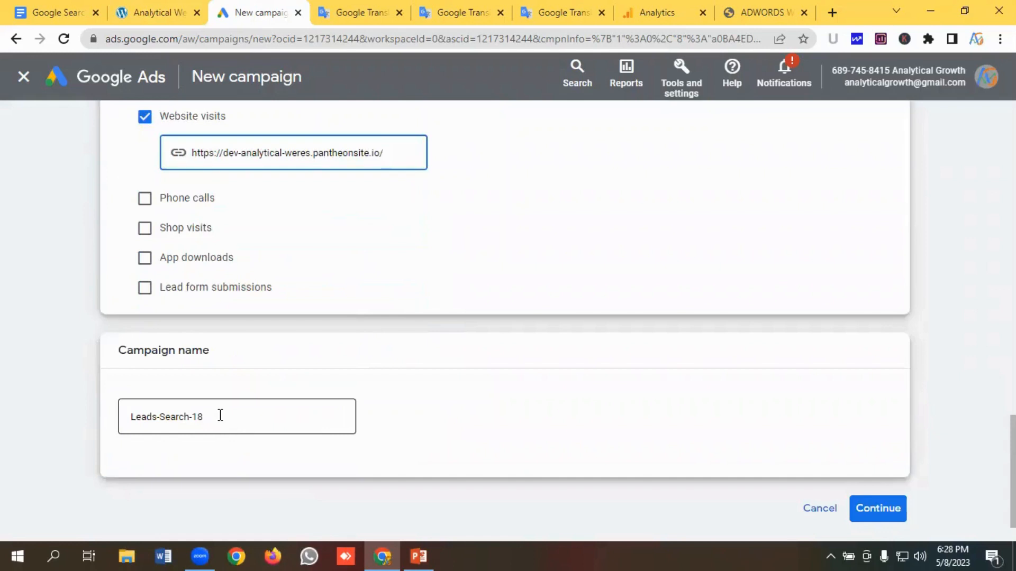
pyautogui.moveTo(220, 415); pyautogui.dragTo(117, 420)
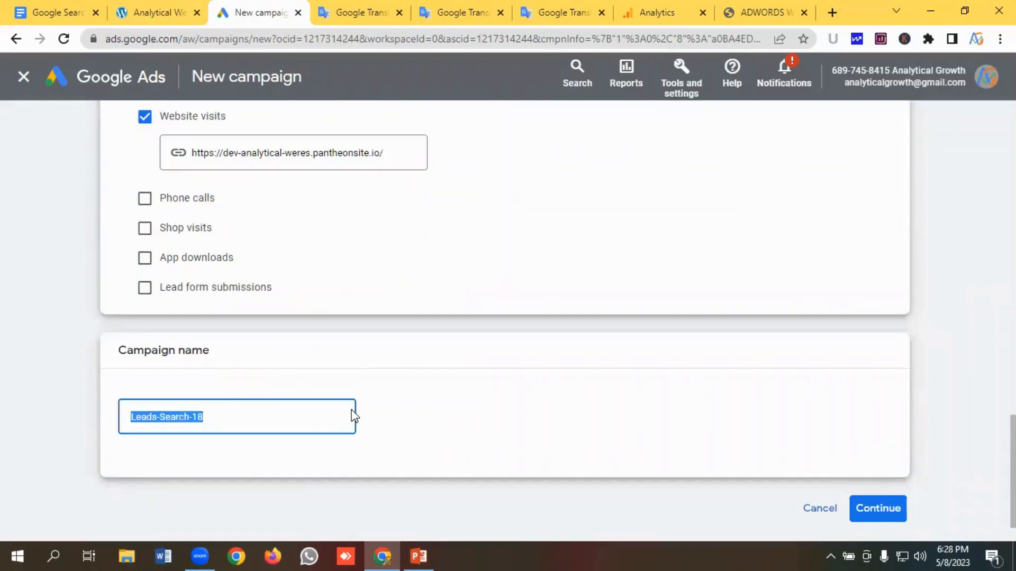
pyautogui.press('BackSpace')
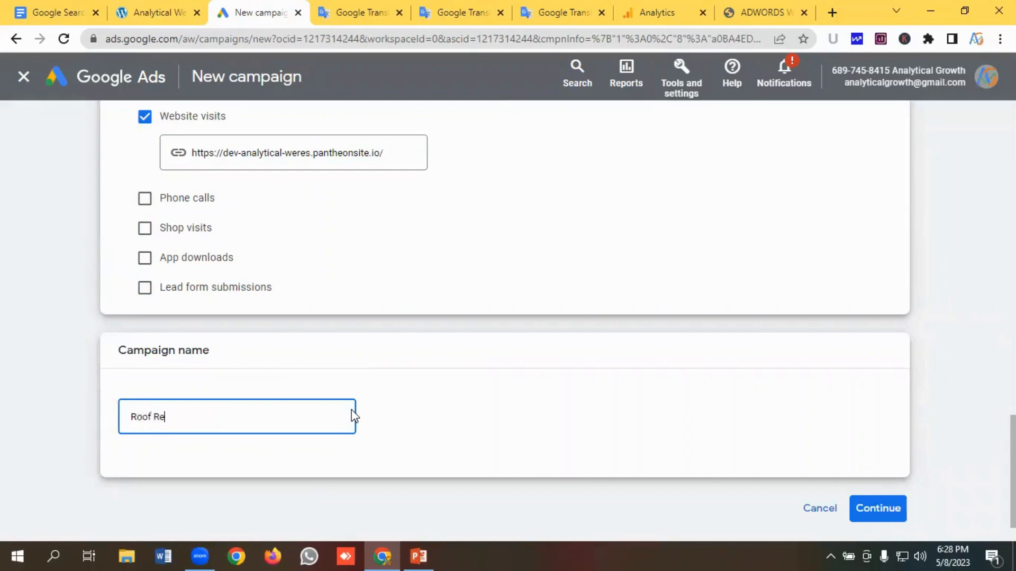
pyautogui.write('Roof Repair Campaign')
pyautogui.press('Return')
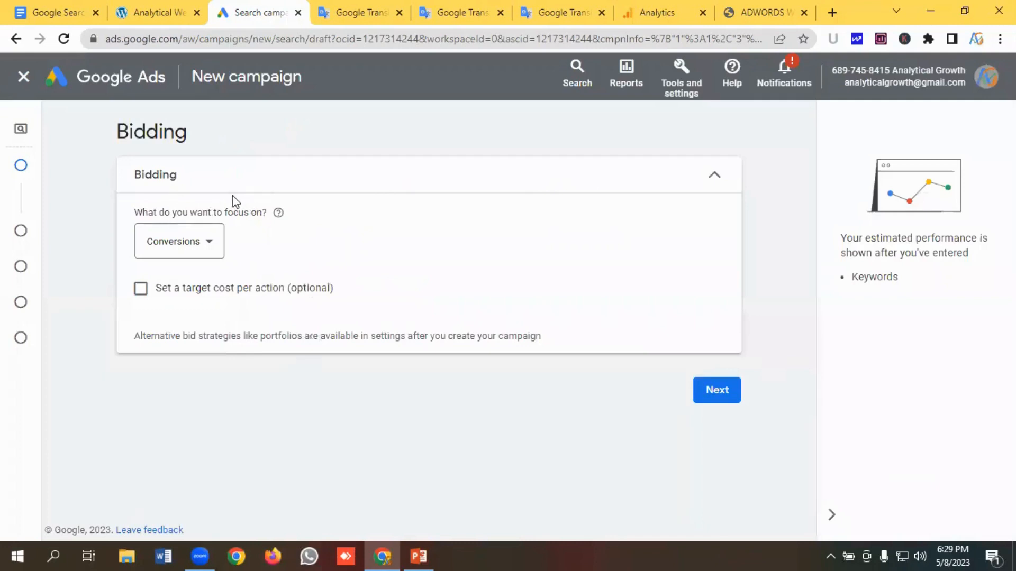
# - Set the bidding focus to Clicks
pyautogui.click(197, 247)
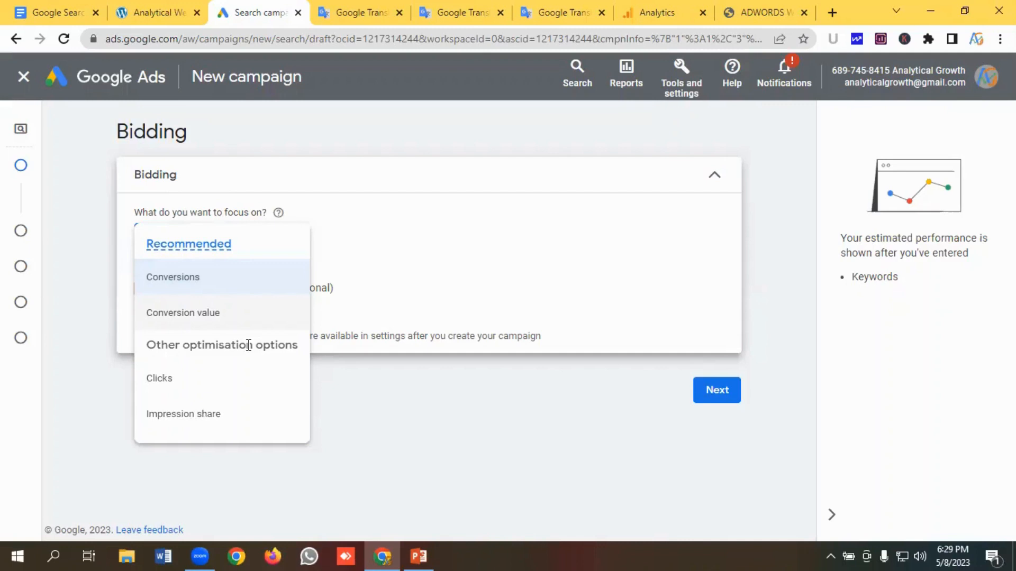
pyautogui.click(165, 390)
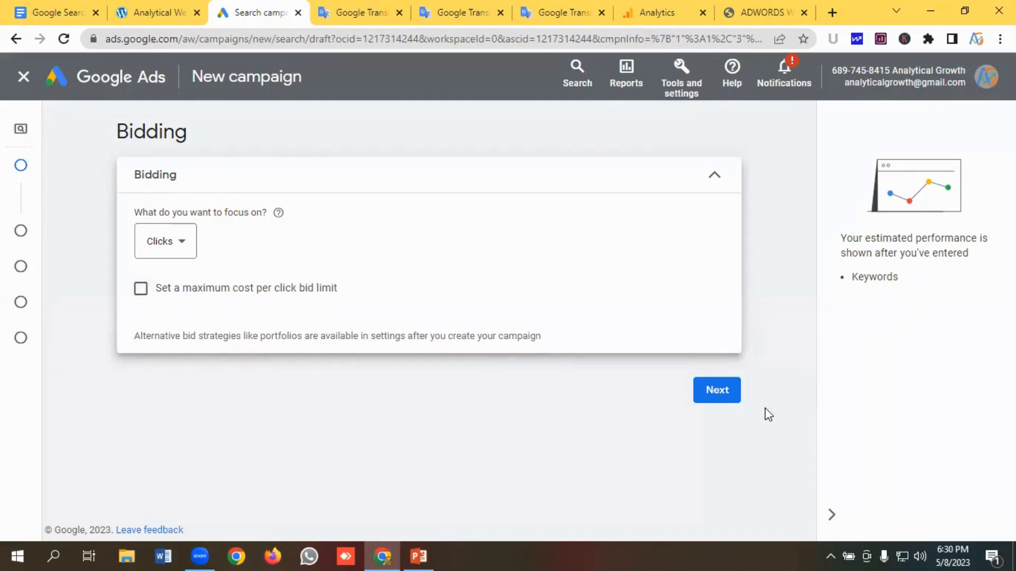
# - Continue to campaign settings and choose networks, unticking both Google search partners and Google Display Network
pyautogui.click(718, 395)
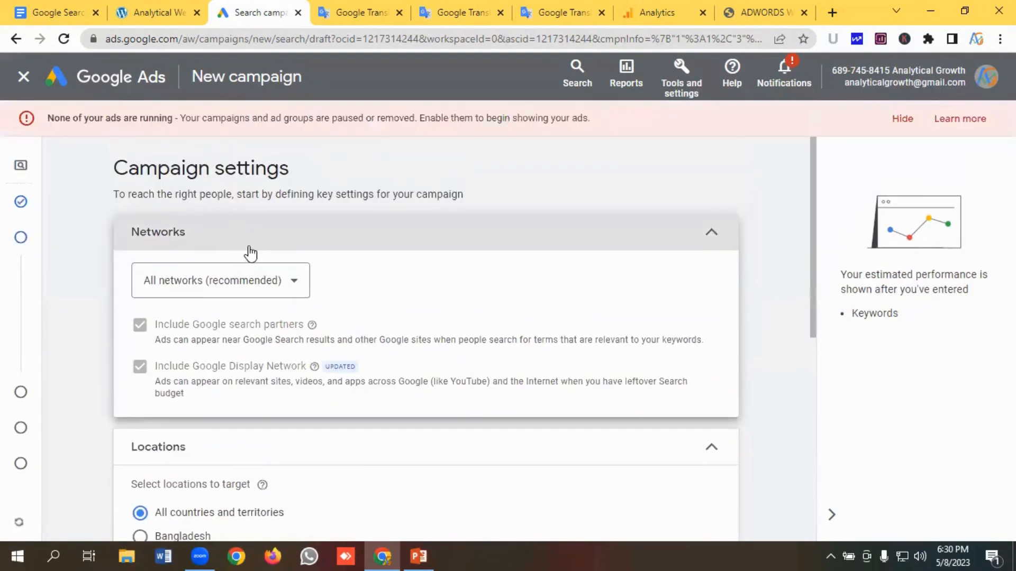
pyautogui.scroll(-3, 267, 252)
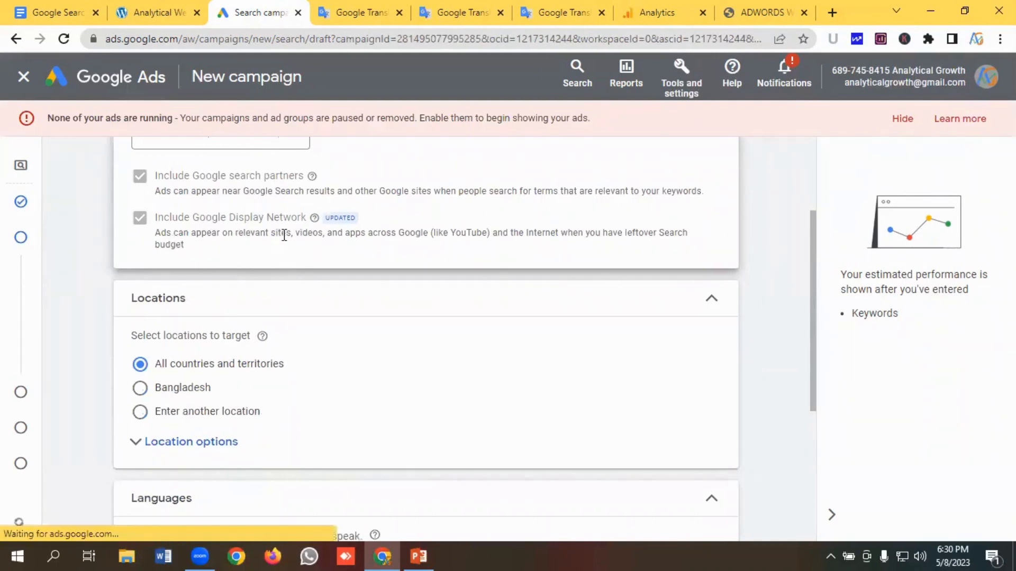
pyautogui.scroll(3, 308, 243)
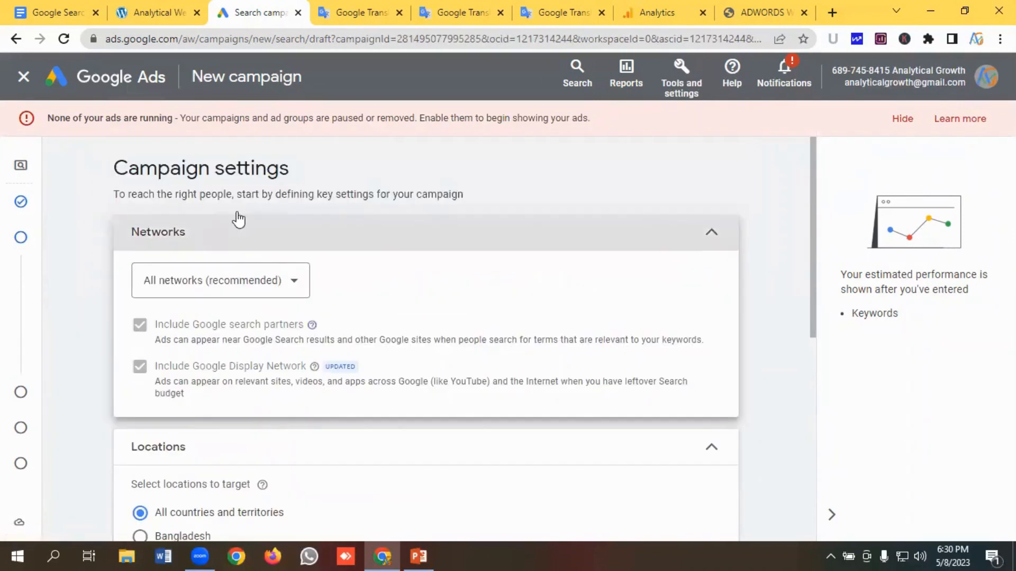
pyautogui.click(245, 281)
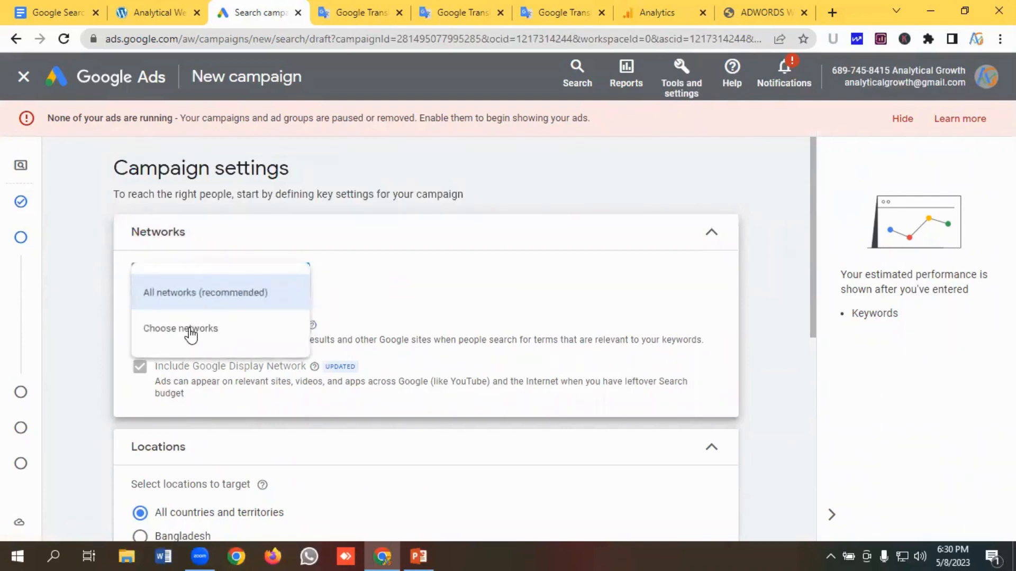
pyautogui.click(190, 334)
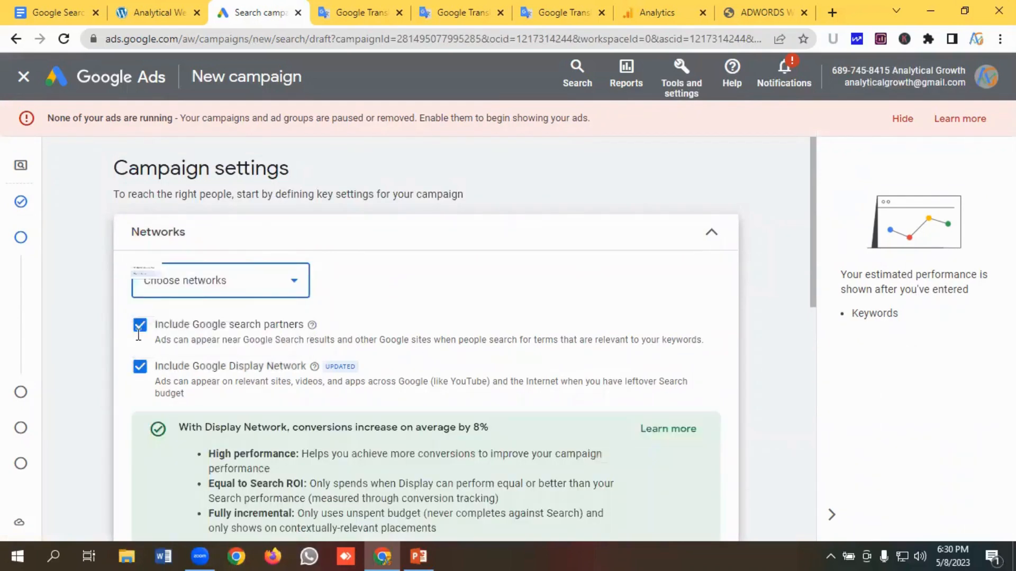
pyautogui.click(140, 326)
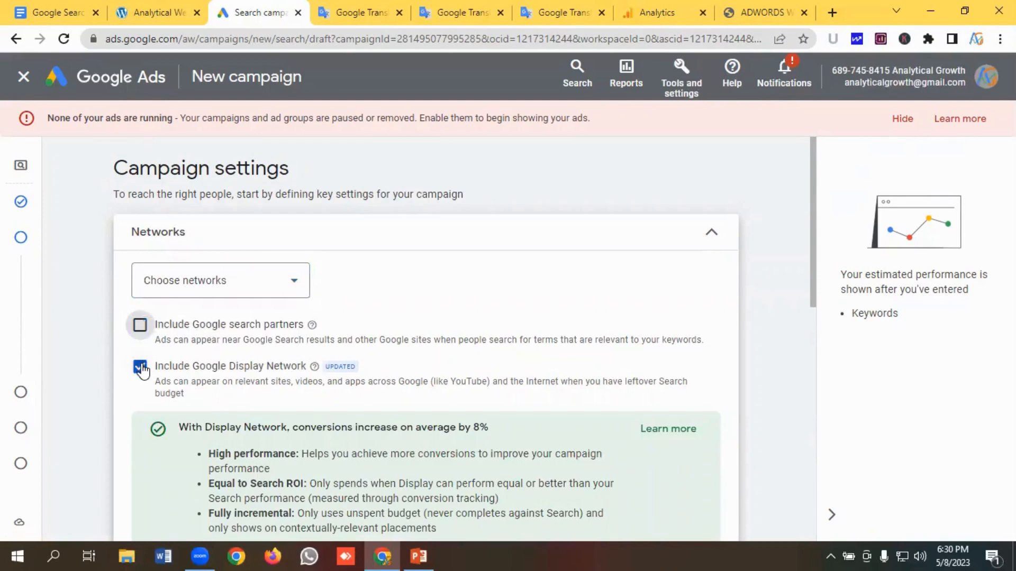
pyautogui.click(141, 367)
# - Switch location targeting to enter another location and check the roofing website's service area in its tab
pyautogui.scroll(-1, 347, 322)
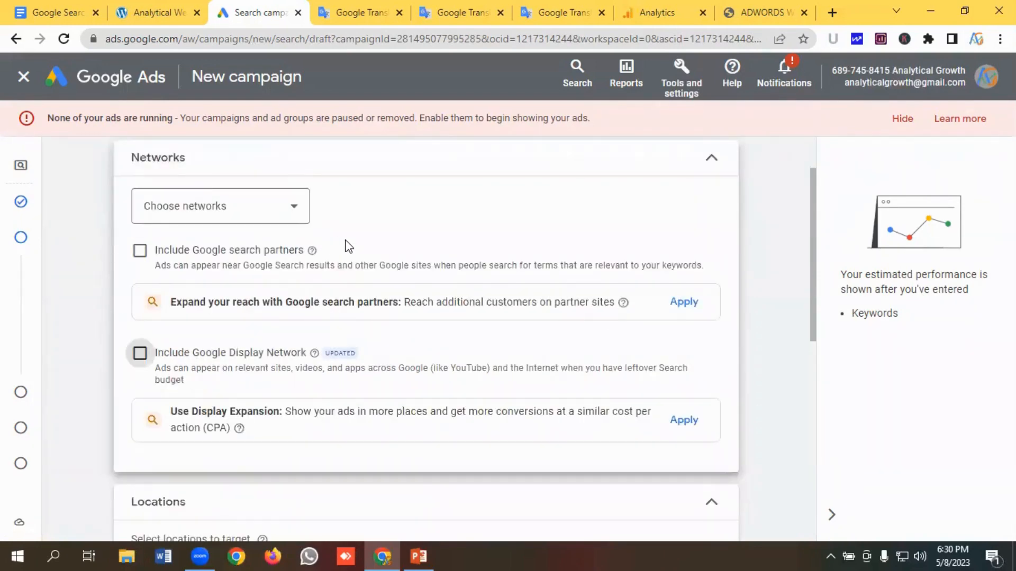
pyautogui.scroll(-3, 348, 245)
pyautogui.scroll(3, 352, 246)
pyautogui.scroll(1, 354, 248)
pyautogui.scroll(-2, 354, 254)
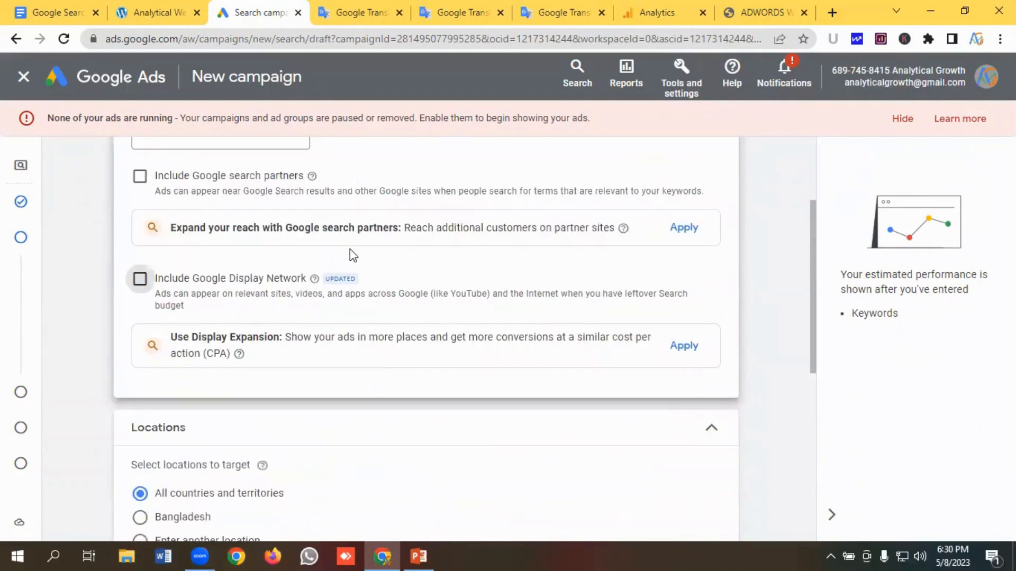
pyautogui.scroll(-3, 357, 264)
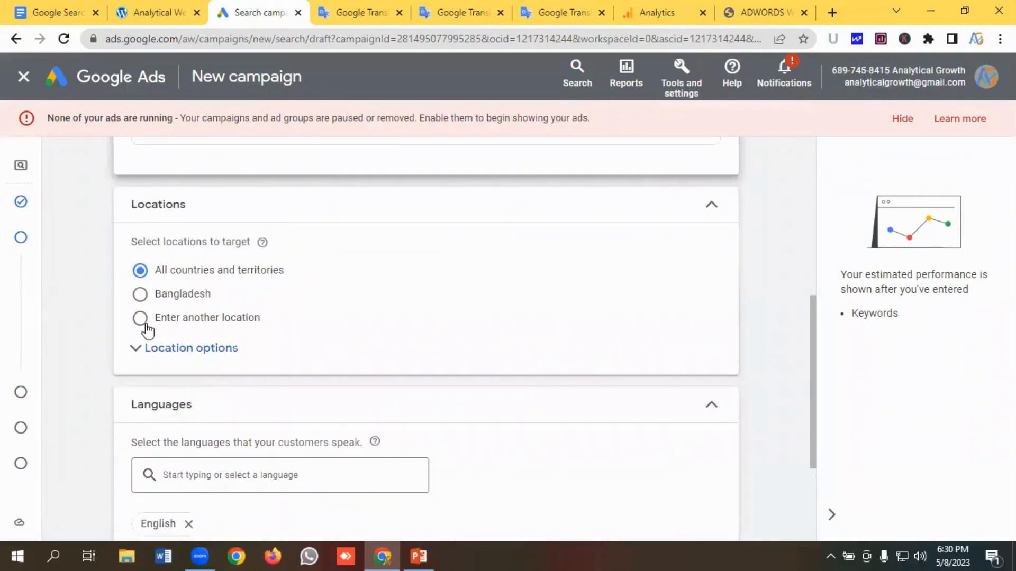
pyautogui.click(272, 325)
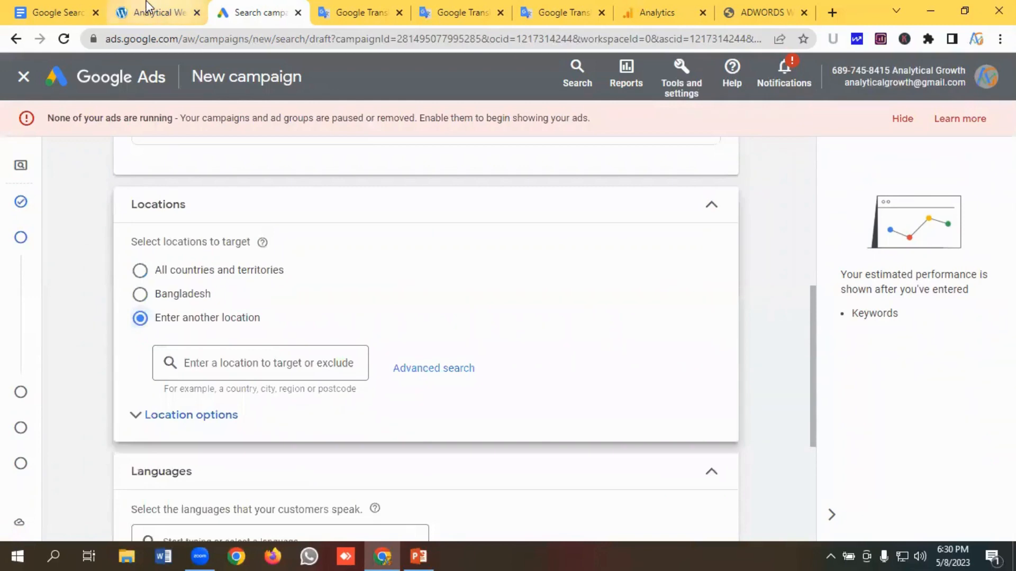
pyautogui.click(157, 12)
pyautogui.moveTo(502, 337); pyautogui.dragTo(58, 288)
pyautogui.click(169, 290)
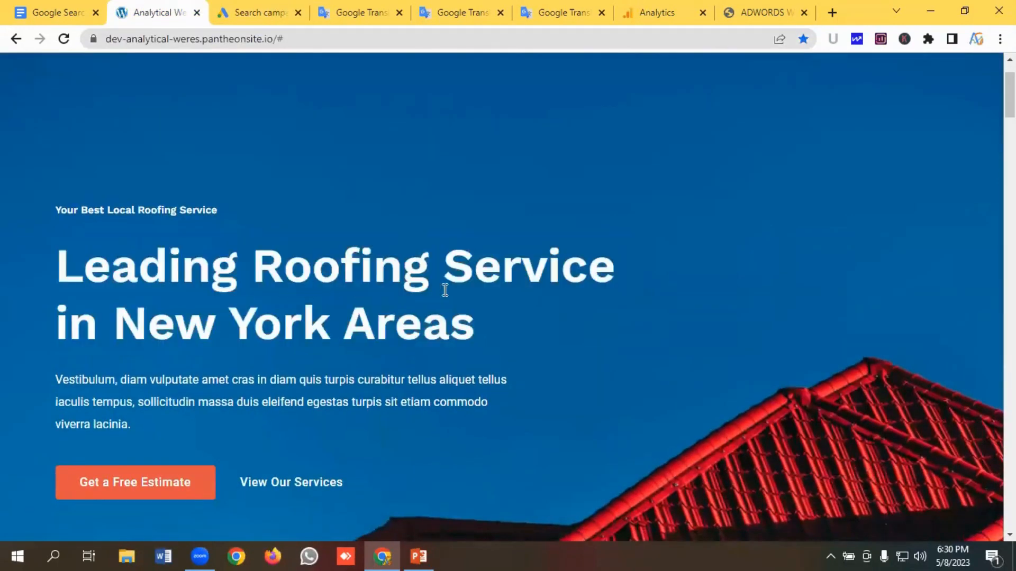
pyautogui.click(261, 13)
# - Search for United and target United States as the campaign location
pyautogui.click(234, 364)
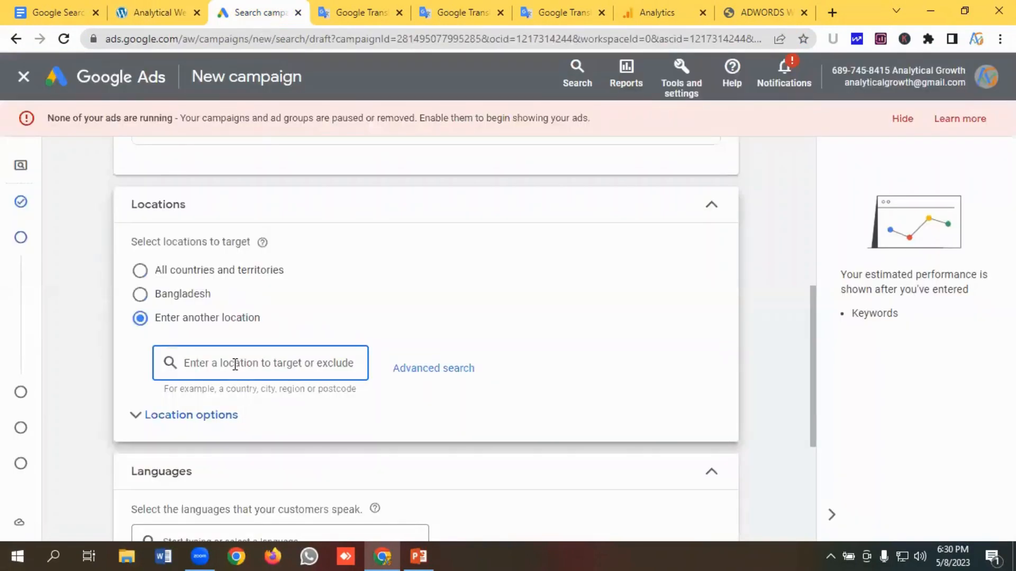
pyautogui.write('Un')
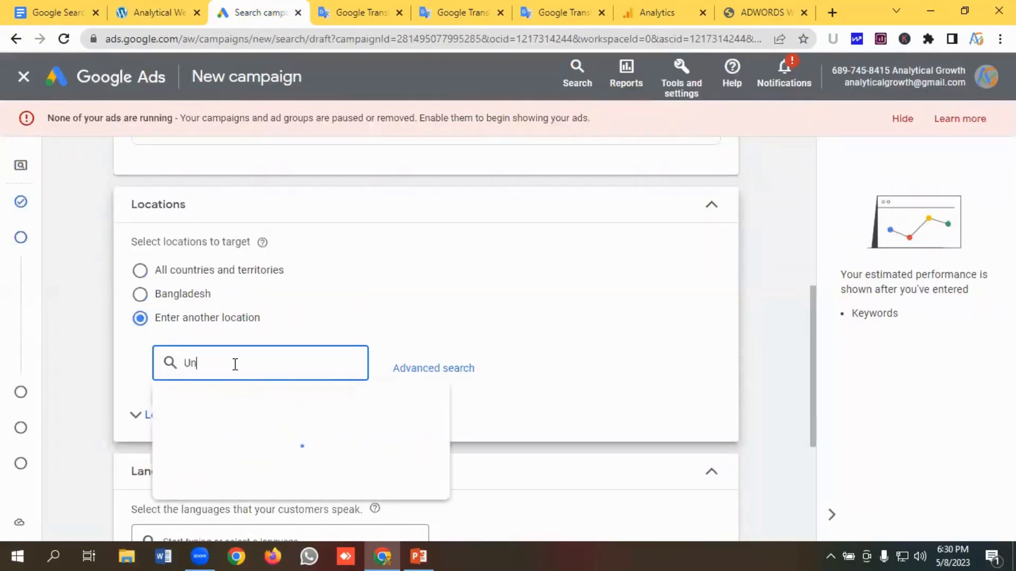
pyautogui.write('ited')
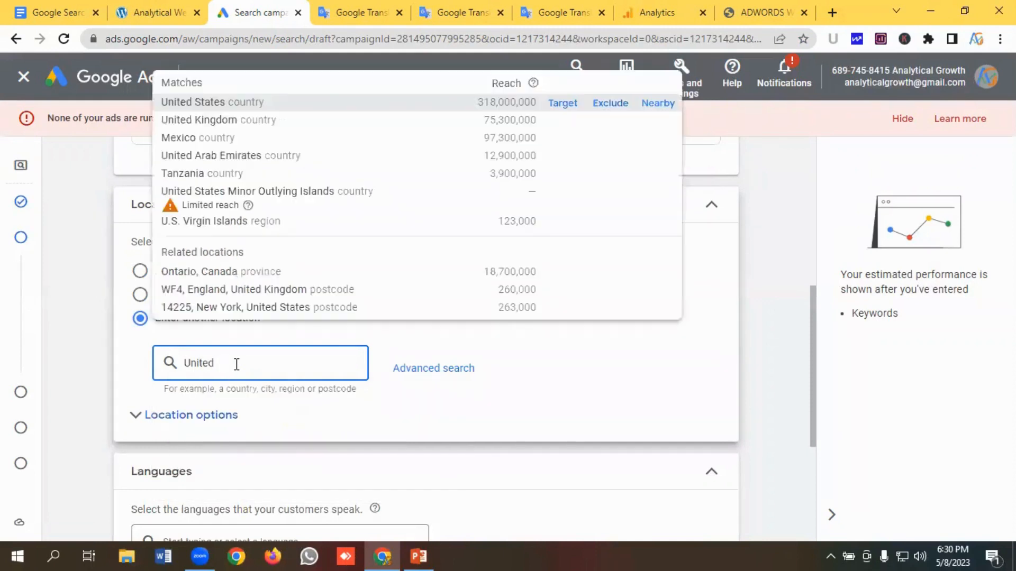
pyautogui.click(569, 106)
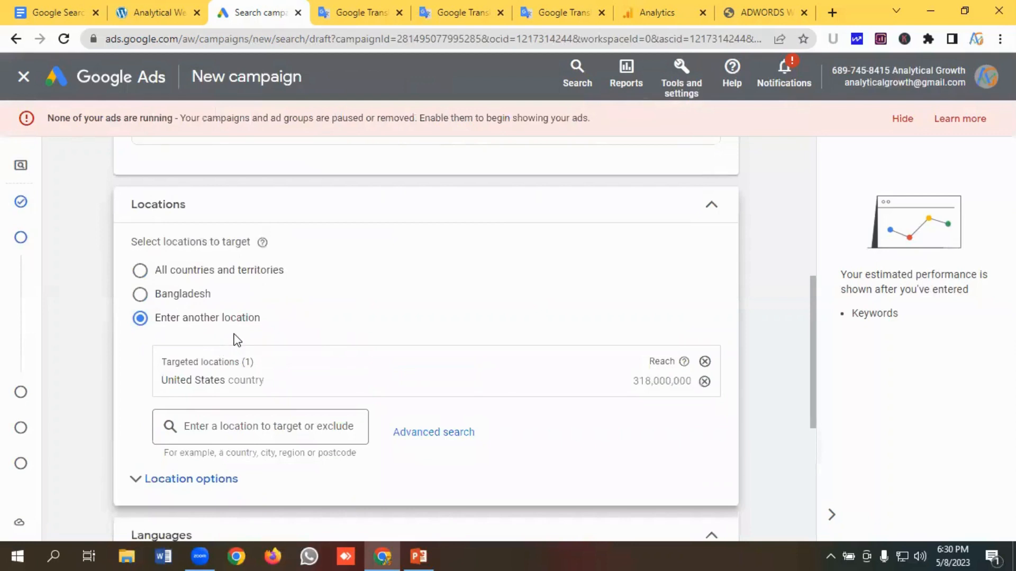
# - Expand location options and set targeting to Presence: people in or regularly in your targeted locations
pyautogui.scroll(-1, 239, 334)
pyautogui.click(205, 403)
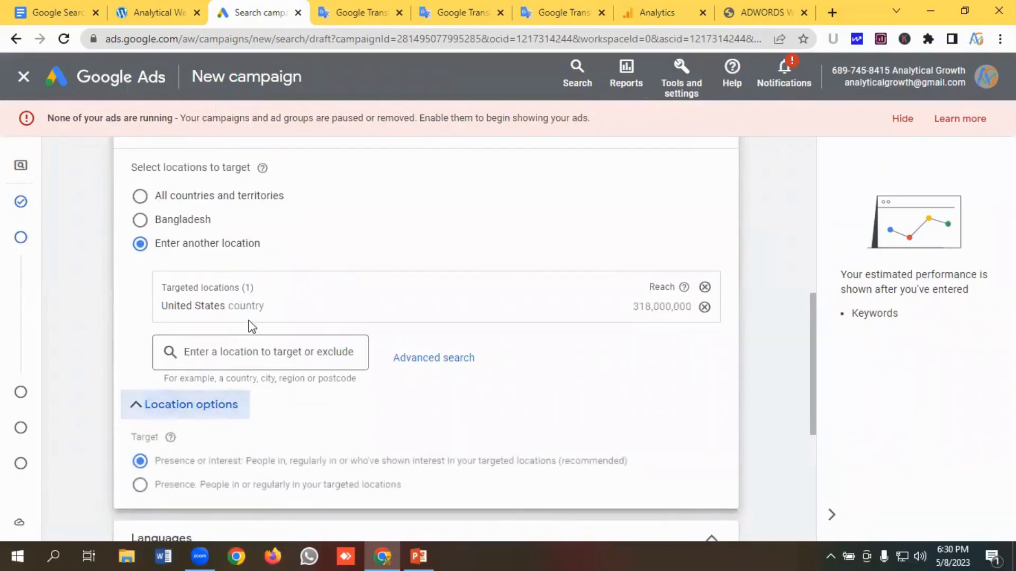
pyautogui.scroll(-2, 147, 409)
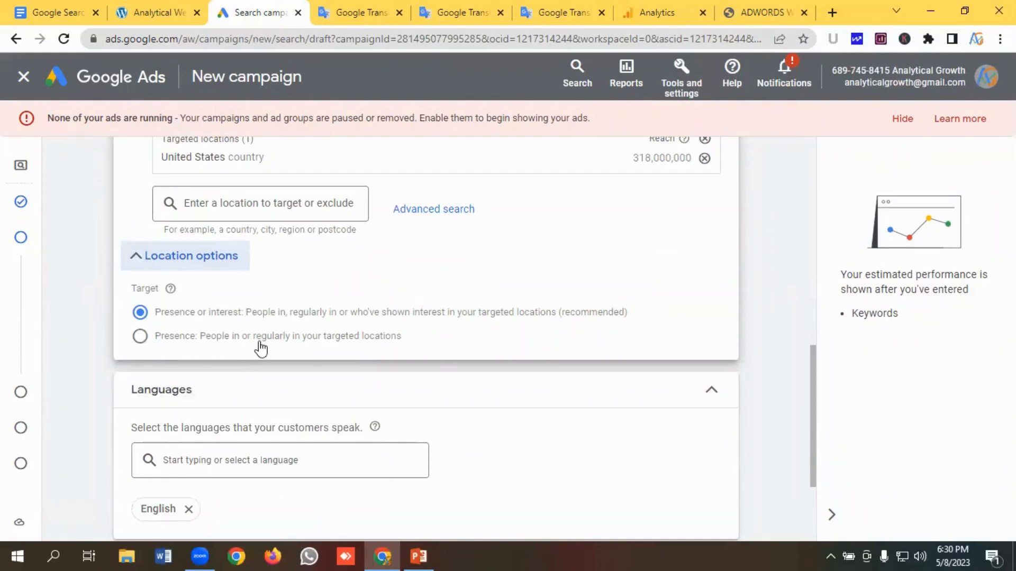
pyautogui.click(146, 340)
# - Open the campaign's More settings section
pyautogui.scroll(-1, 252, 336)
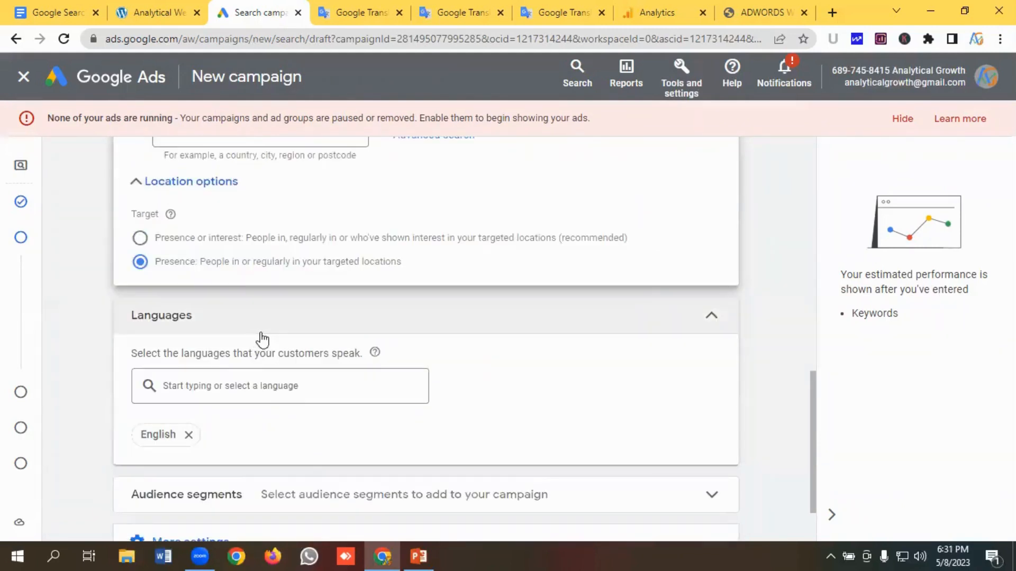
pyautogui.scroll(-1, 229, 364)
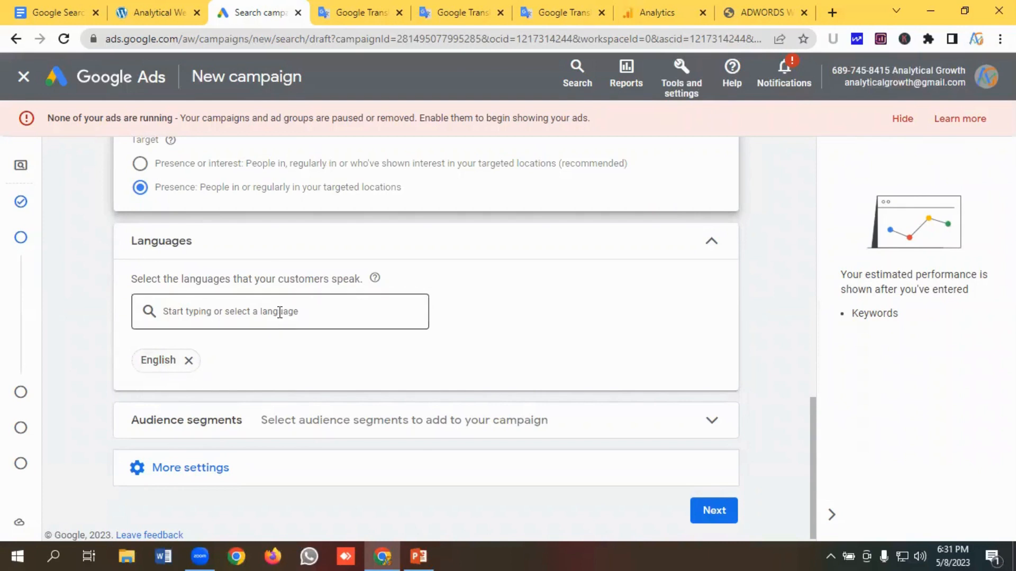
pyautogui.scroll(-1, 249, 327)
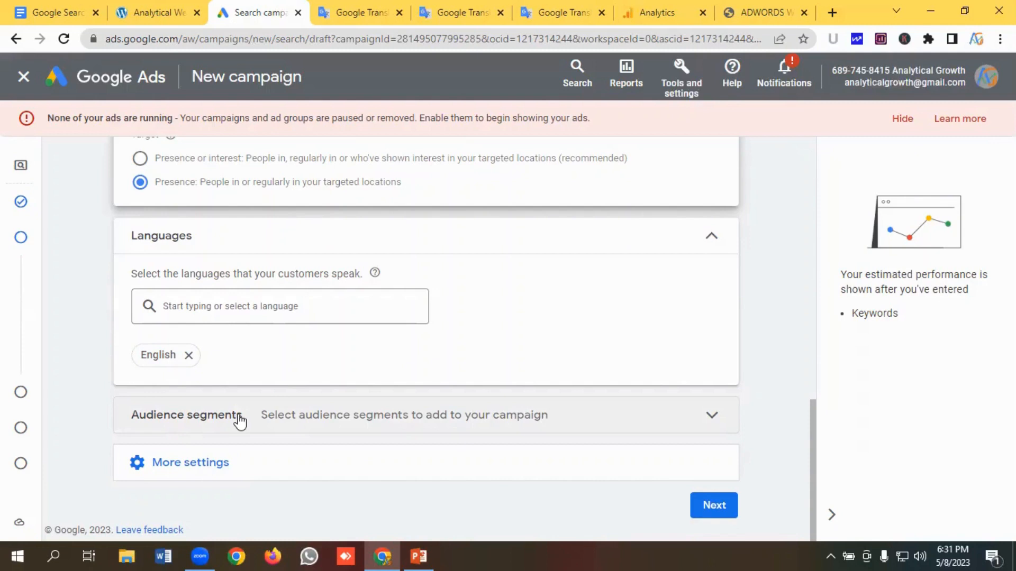
pyautogui.click(218, 463)
pyautogui.scroll(-1, 270, 358)
pyautogui.scroll(-2, 271, 363)
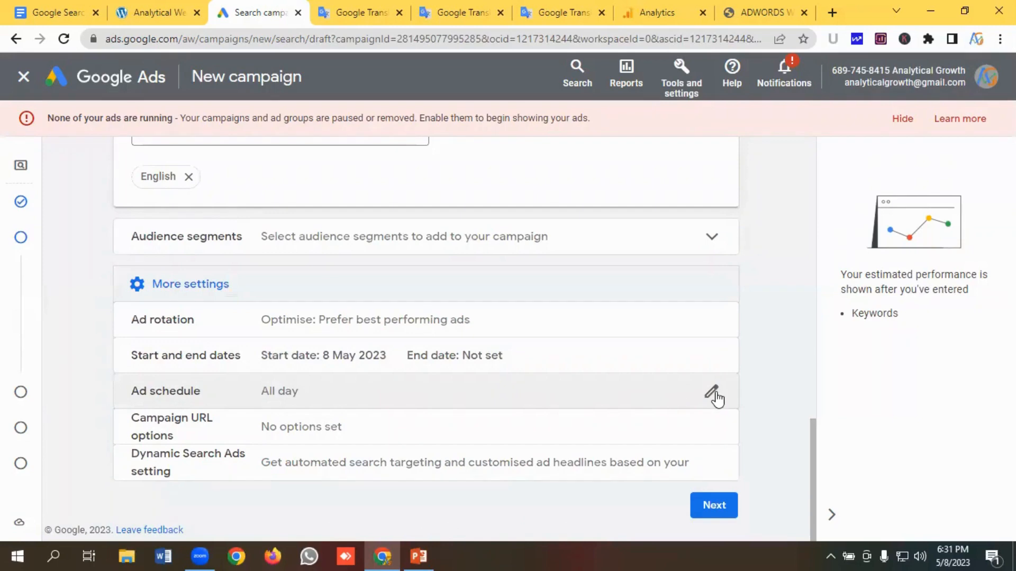
# - Edit the ad schedule to run Mondays - Fridays starting at 07:00
pyautogui.click(712, 394)
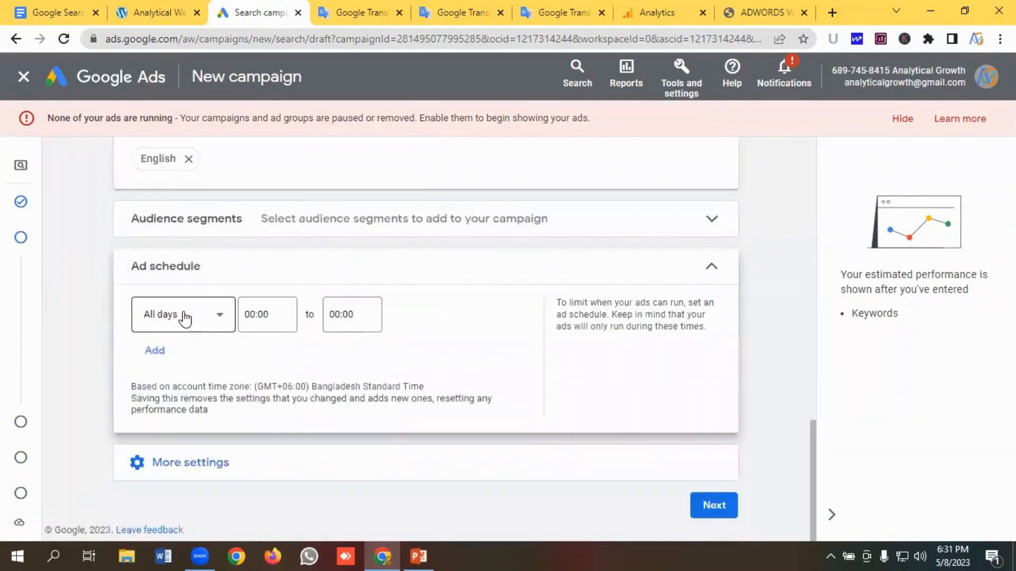
pyautogui.click(185, 319)
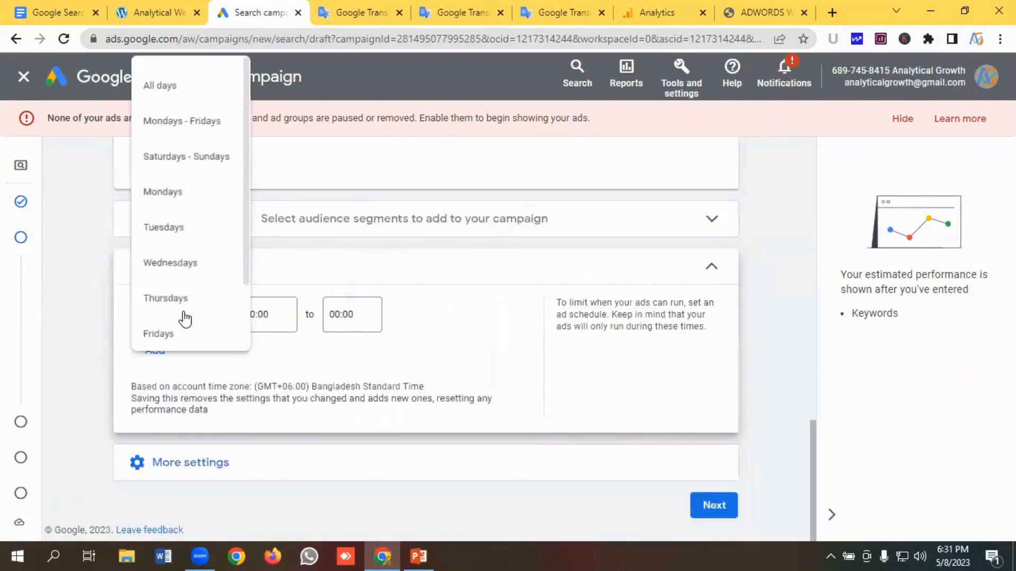
pyautogui.click(175, 120)
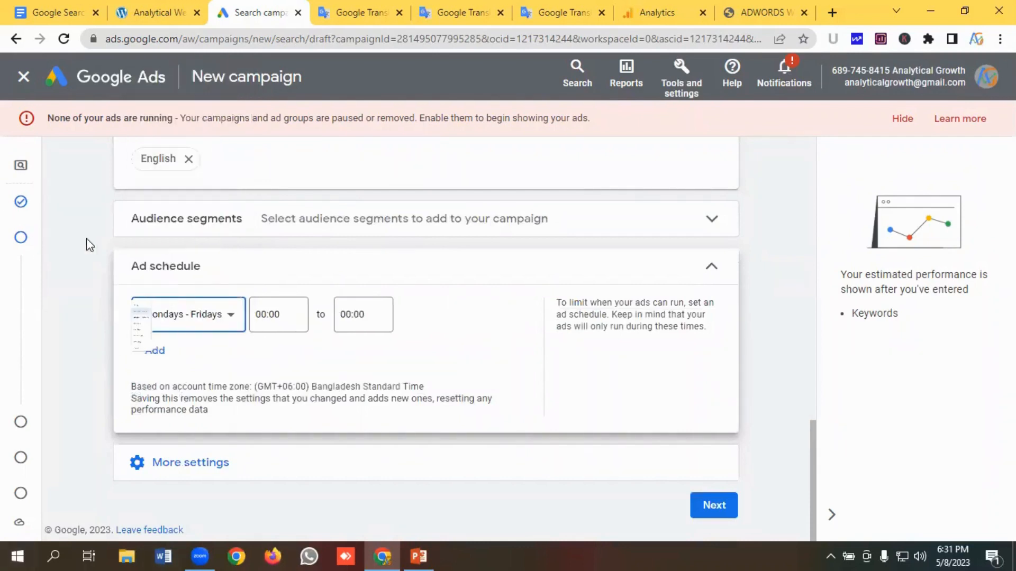
pyautogui.click(278, 314)
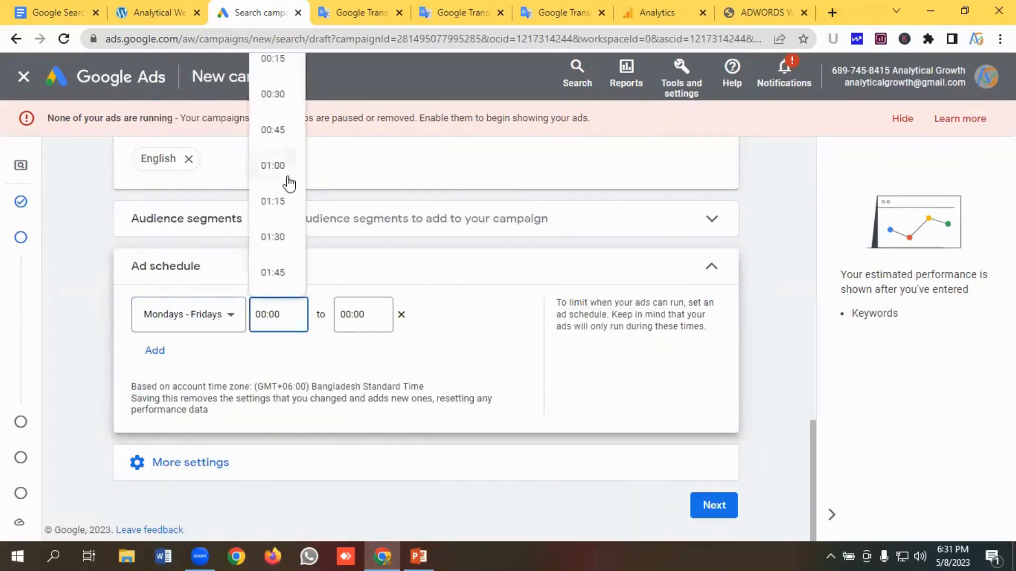
pyautogui.scroll(-10, 289, 184)
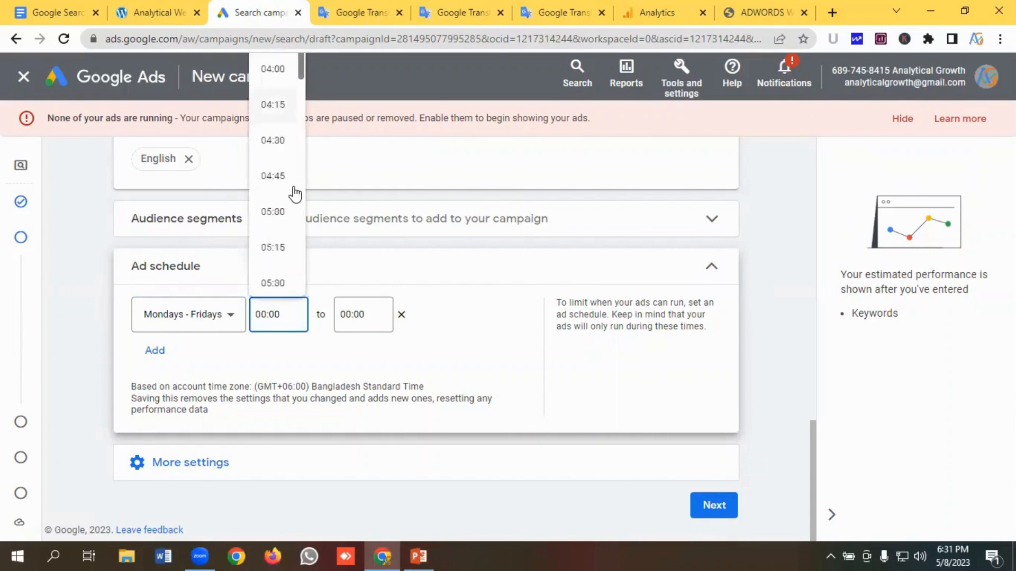
pyautogui.scroll(-4, 295, 196)
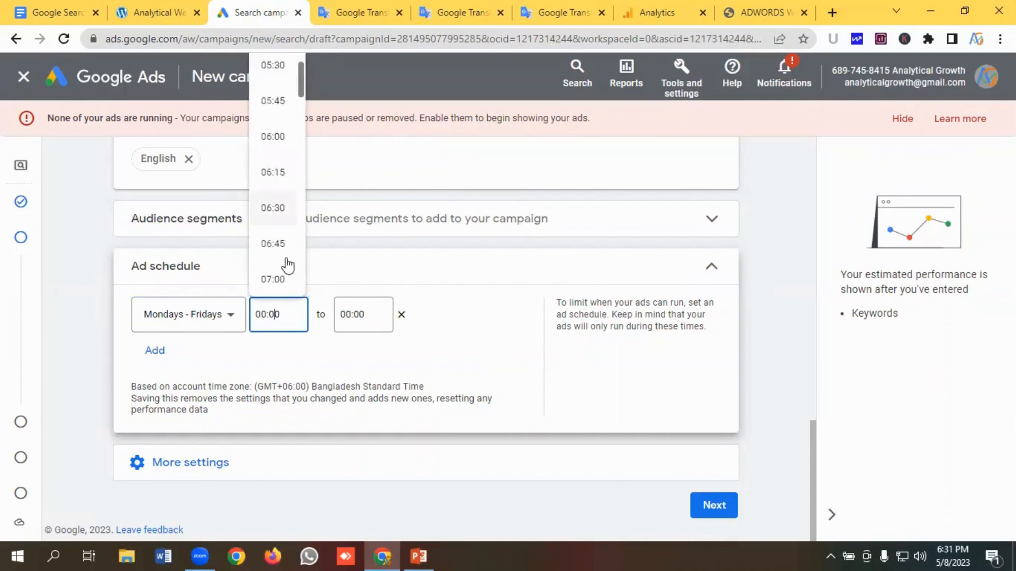
pyautogui.click(285, 280)
# - Set the ad schedule's end time to 18:00
pyautogui.click(359, 314)
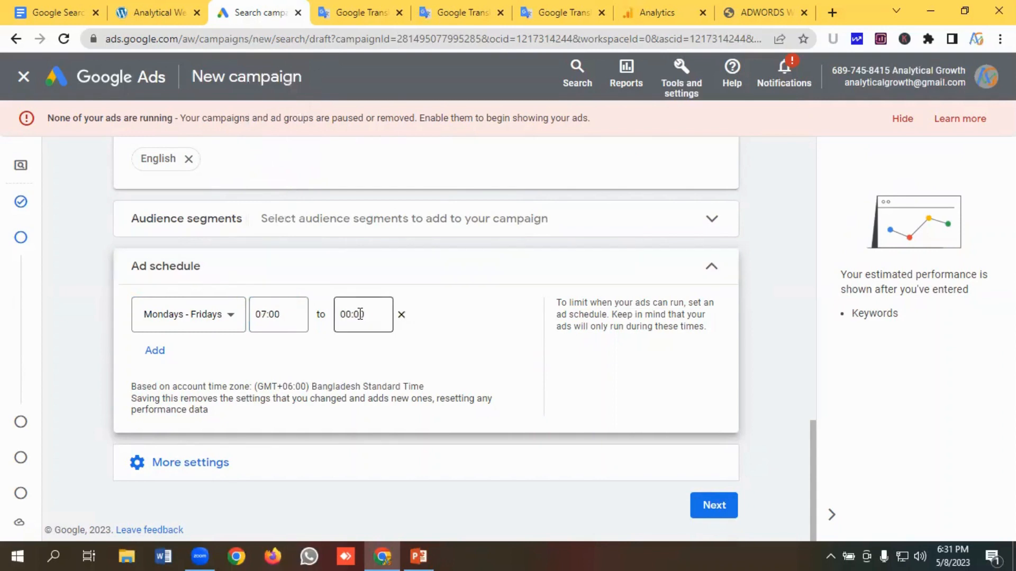
pyautogui.scroll(-10, 356, 206)
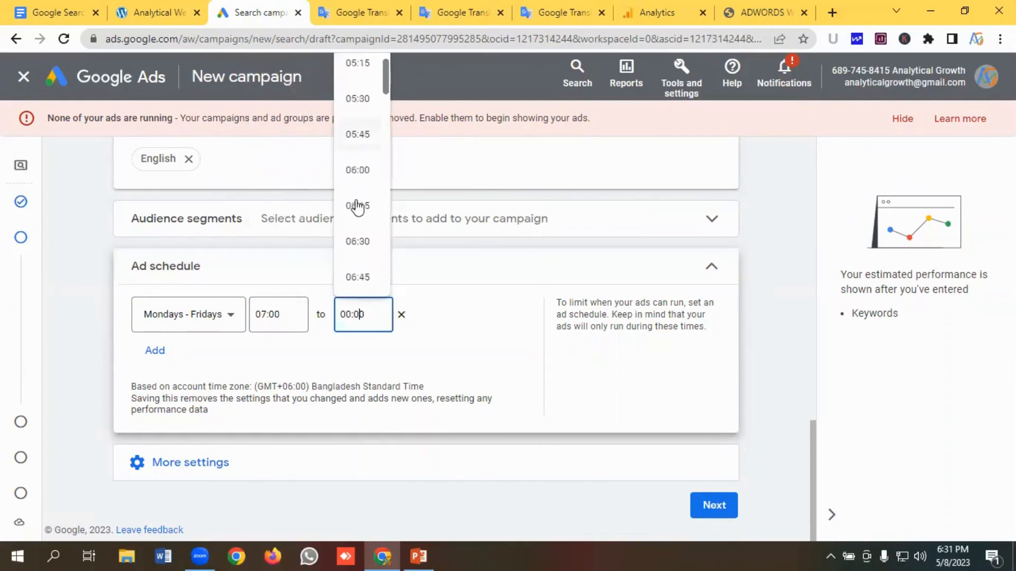
pyautogui.scroll(-20, 358, 207)
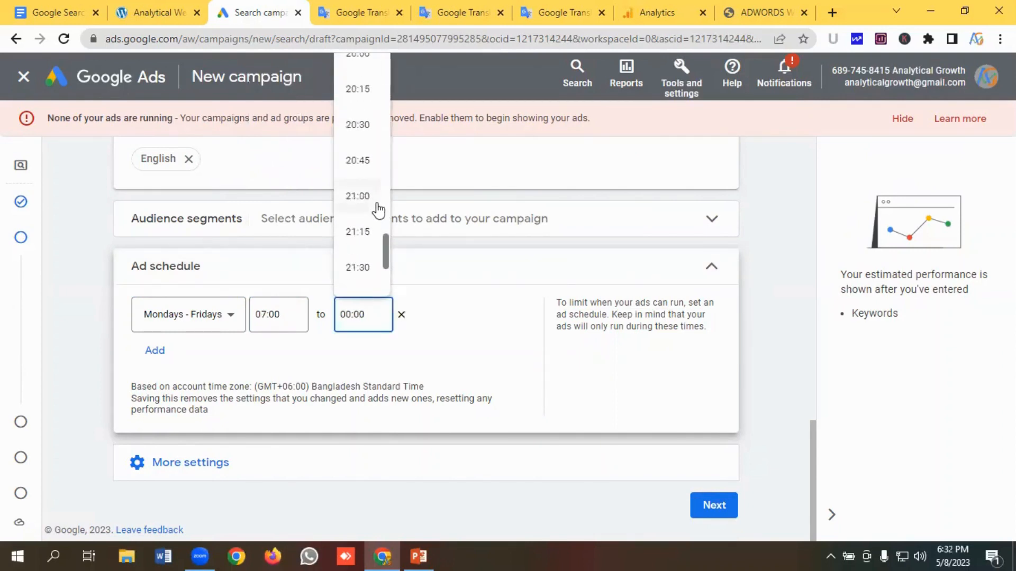
pyautogui.scroll(-5, 378, 210)
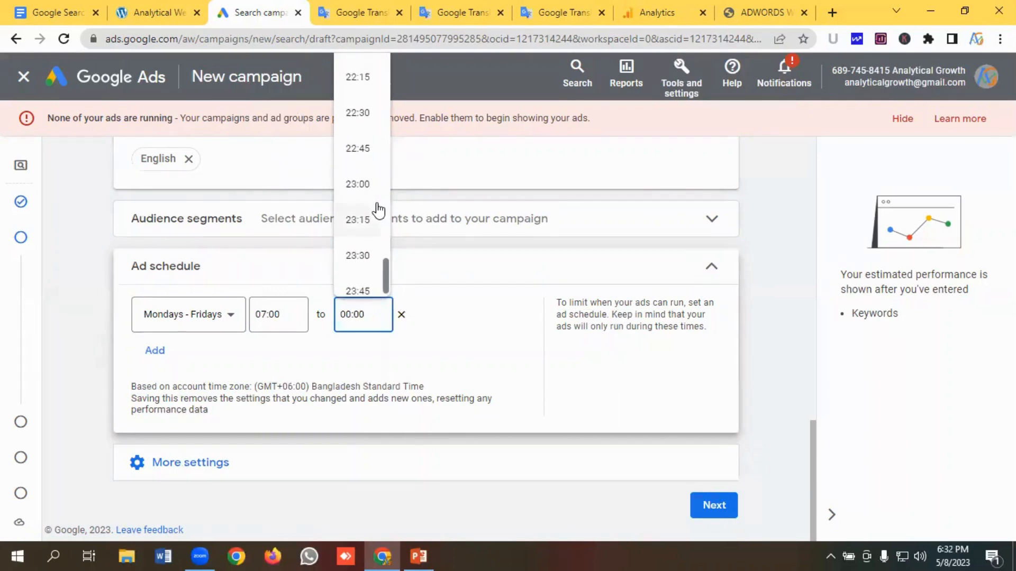
pyautogui.scroll(8, 378, 210)
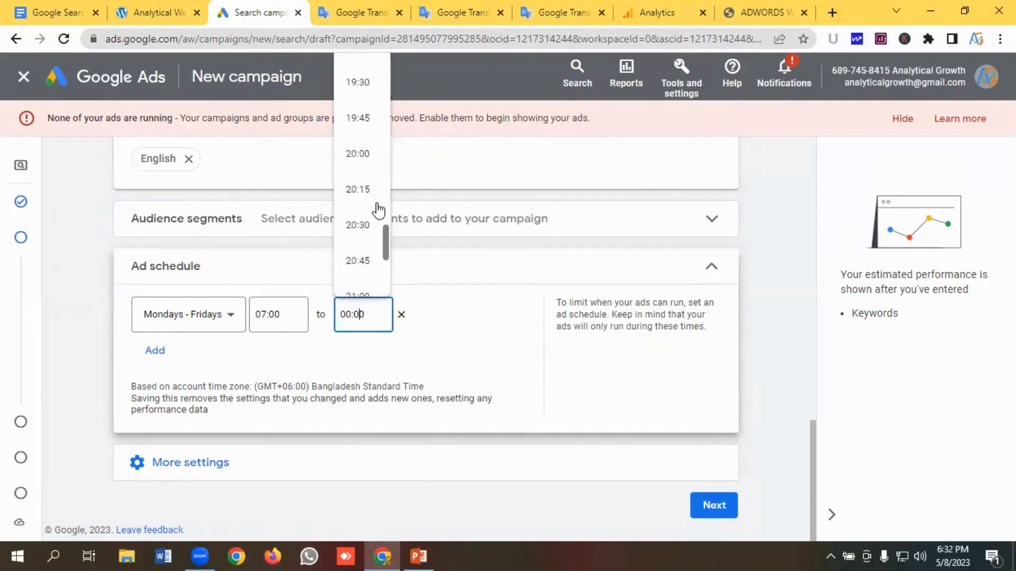
pyautogui.scroll(2, 378, 210)
pyautogui.scroll(1, 375, 209)
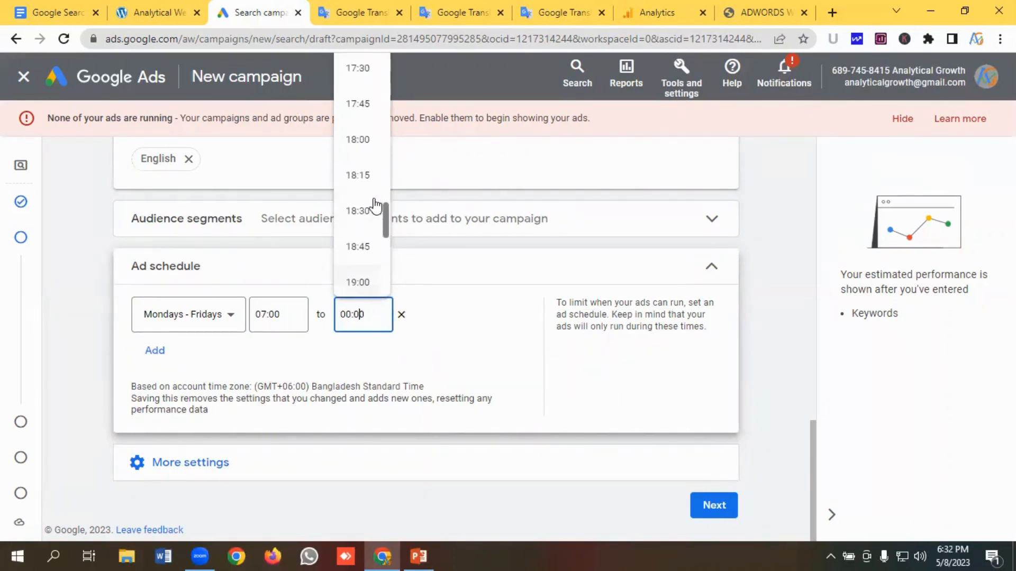
pyautogui.click(356, 152)
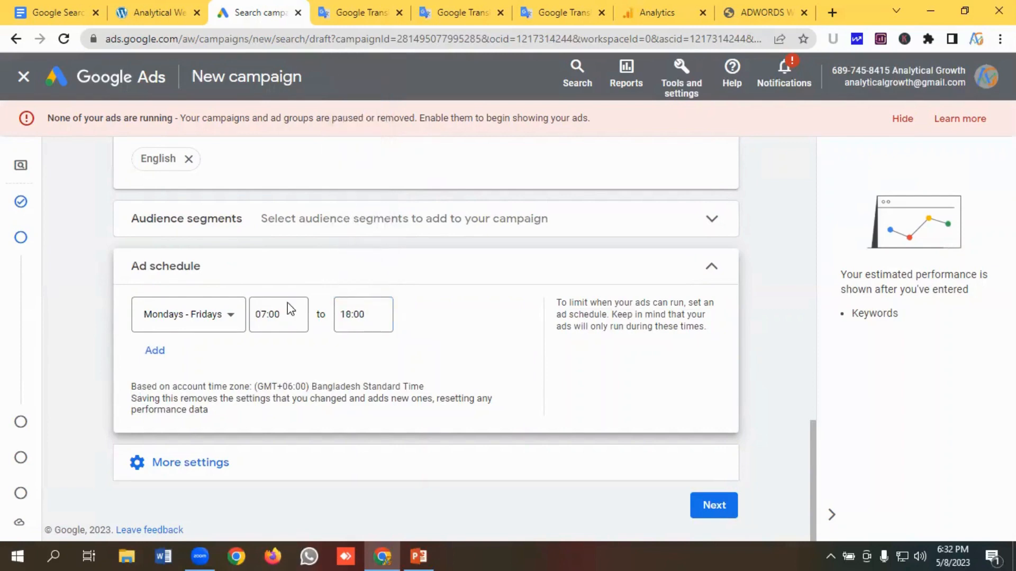
pyautogui.click(179, 465)
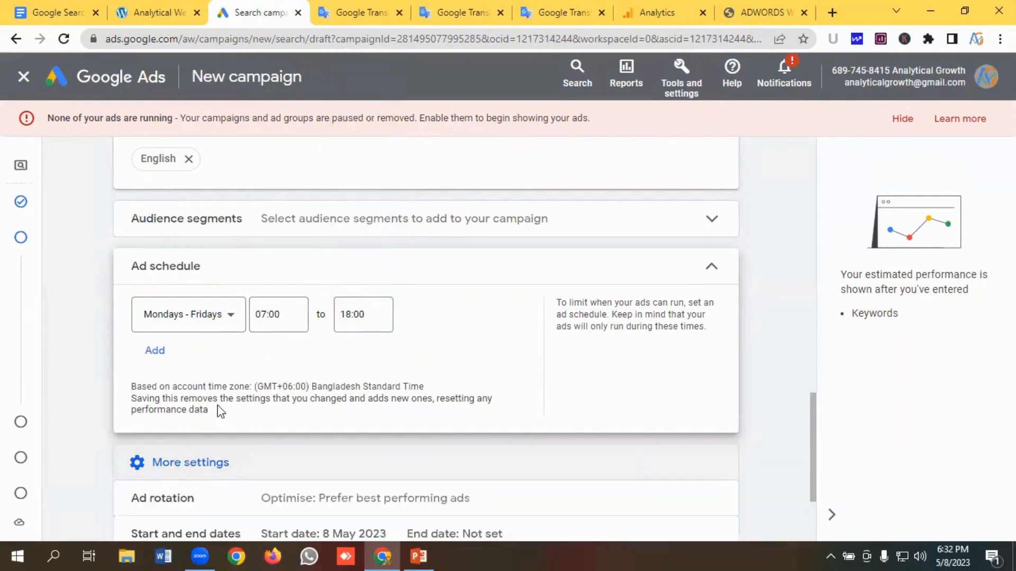
# - Proceed to the Keywords and ads step and dismiss the ads-not-running notice banner
pyautogui.scroll(-3, 261, 363)
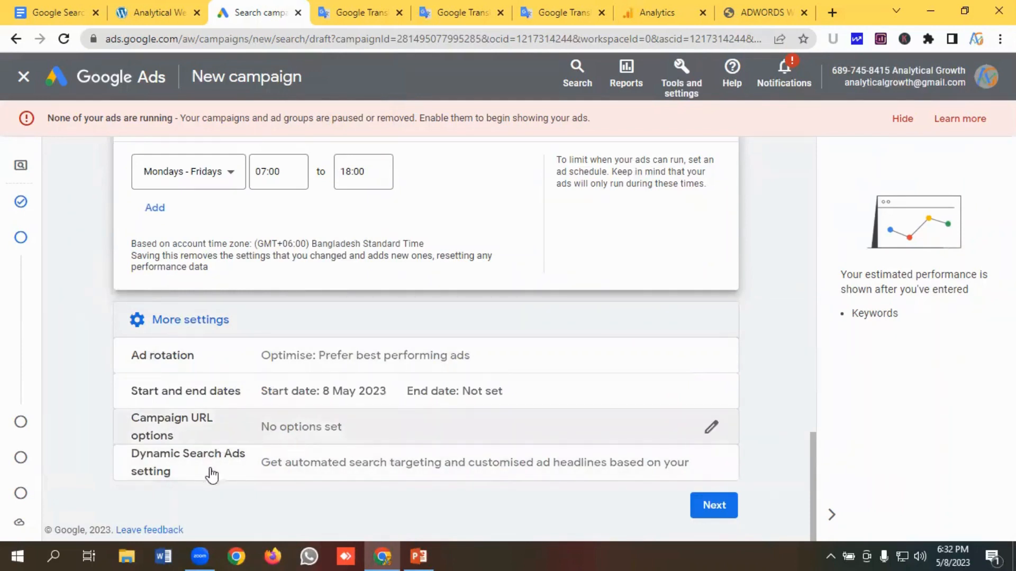
pyautogui.click(722, 512)
pyautogui.click(720, 507)
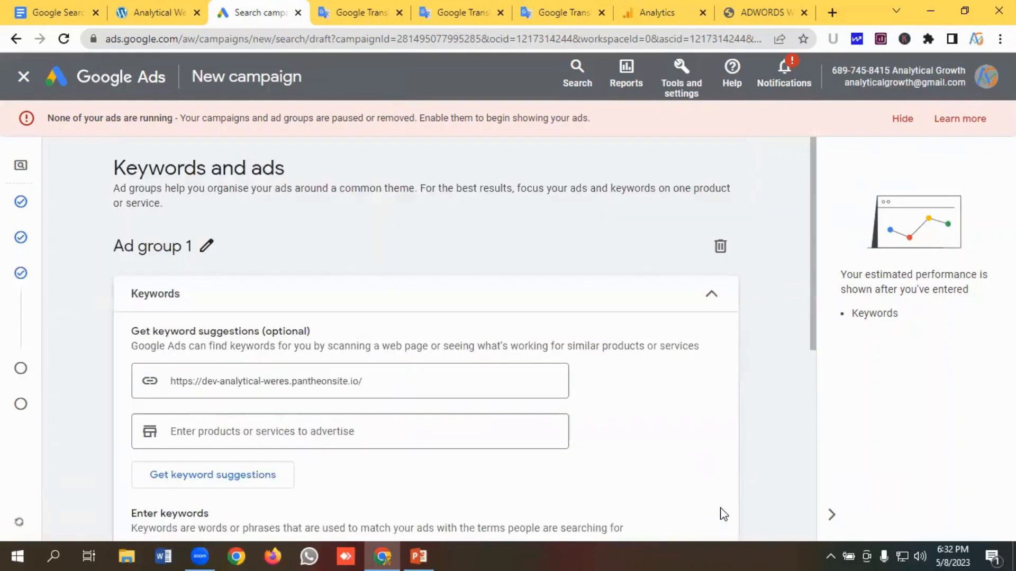
pyautogui.click(902, 122)
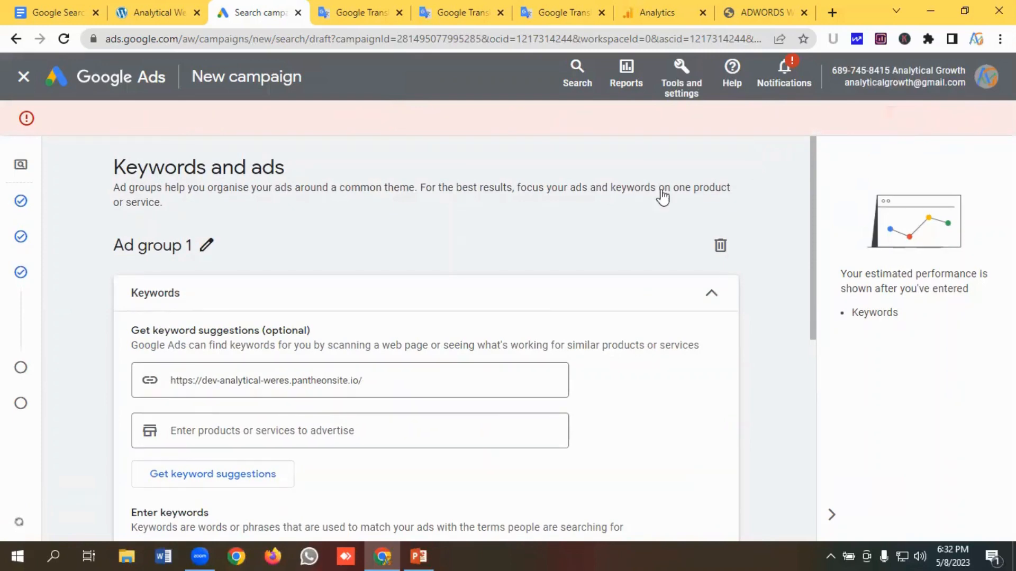
# - Rename the ad group to Roof Repair Phrase
pyautogui.scroll(-2, 211, 212)
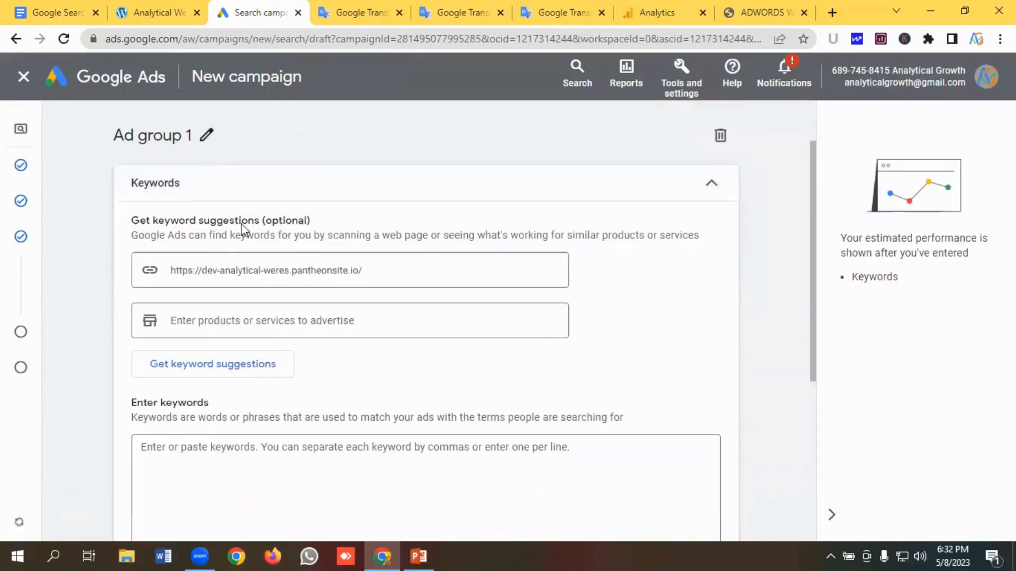
pyautogui.scroll(2, 198, 228)
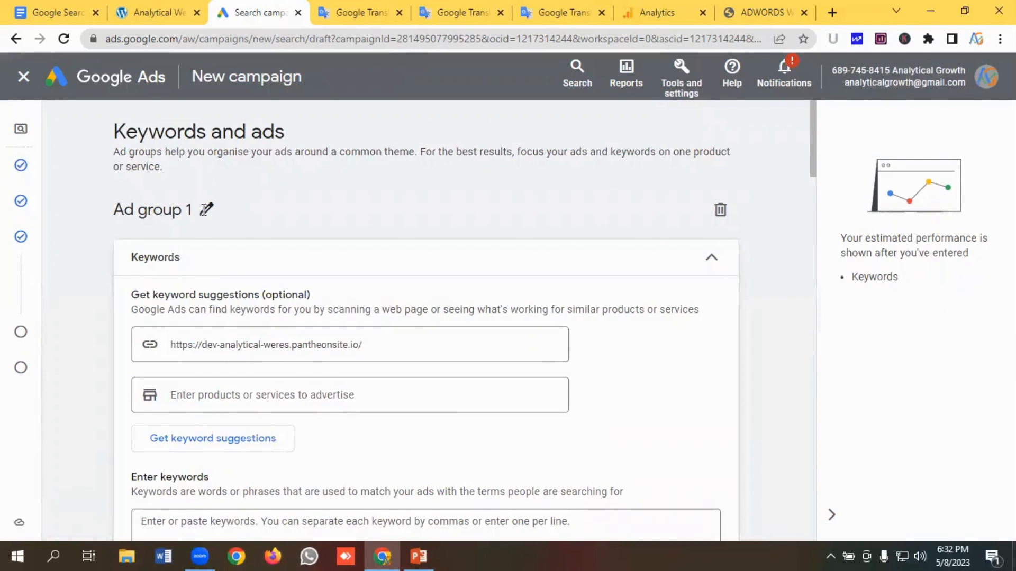
pyautogui.click(205, 210)
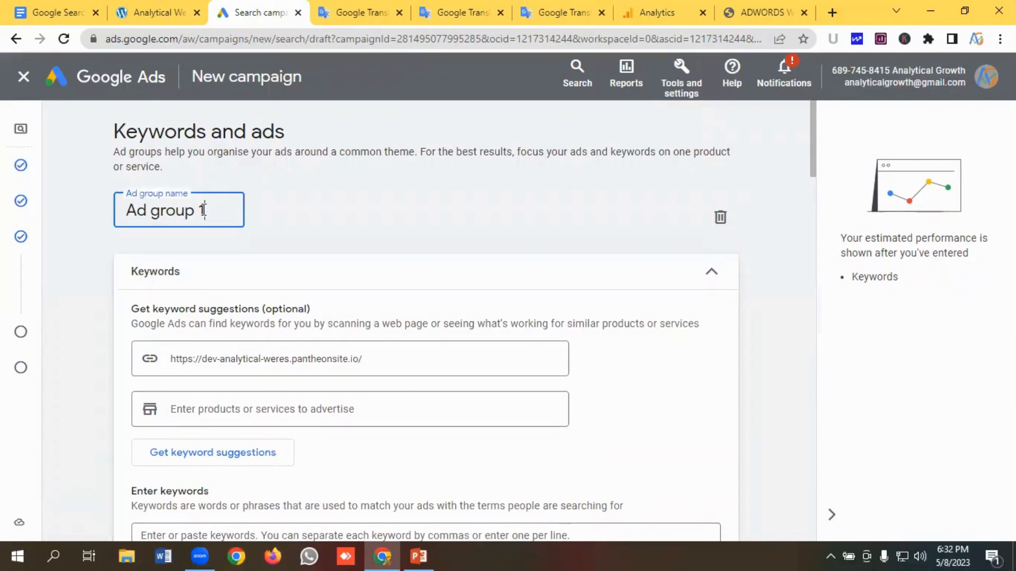
pyautogui.tripleClick(119, 213)
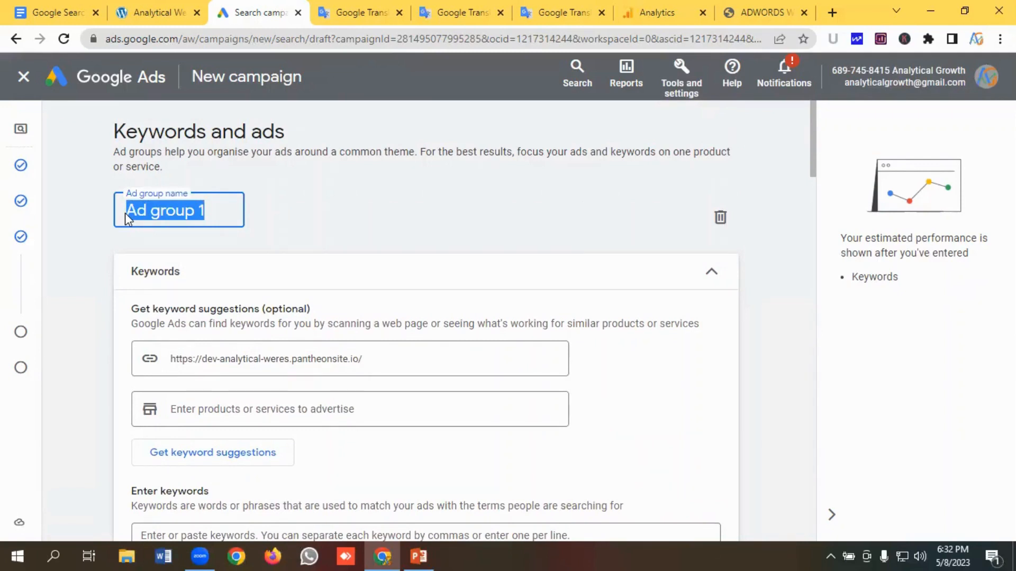
pyautogui.press('BackSpace')
pyautogui.write('R')
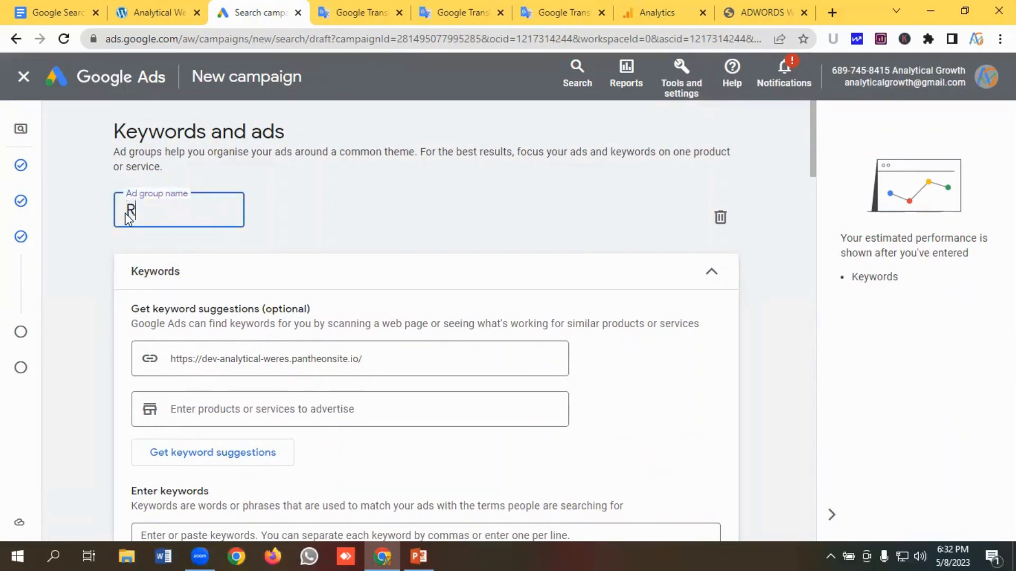
pyautogui.write('oof Repair Ph')
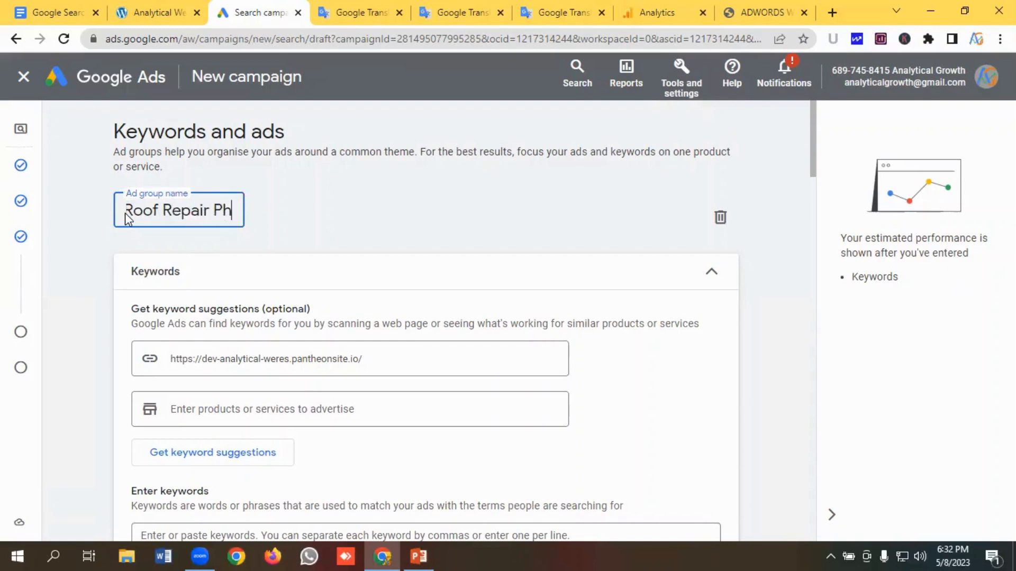
pyautogui.write('rase')
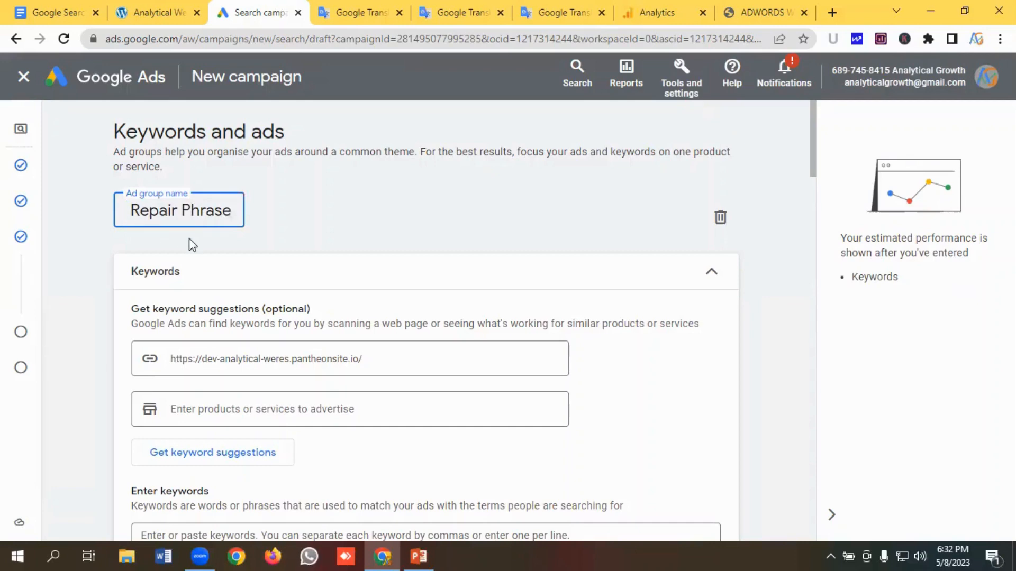
# - Copy the six roof repair keywords listed in the Google Translate tab
pyautogui.scroll(-3, 214, 302)
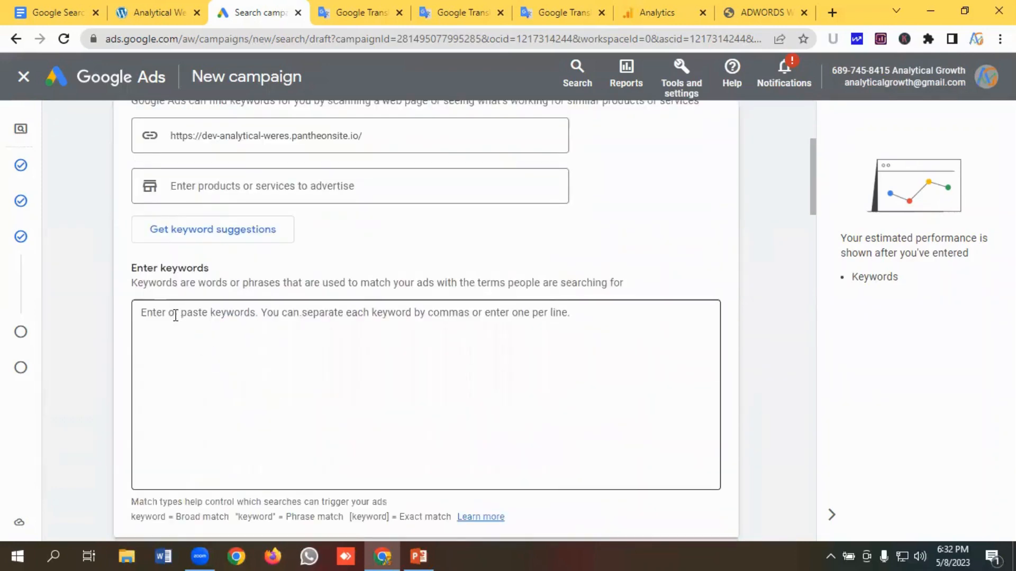
pyautogui.click(175, 316)
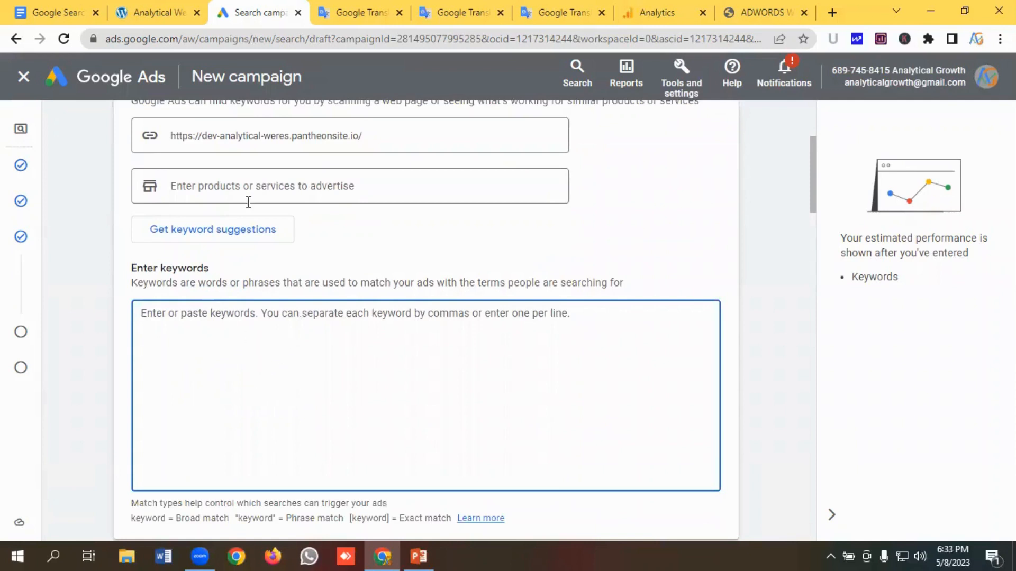
pyautogui.click(347, 14)
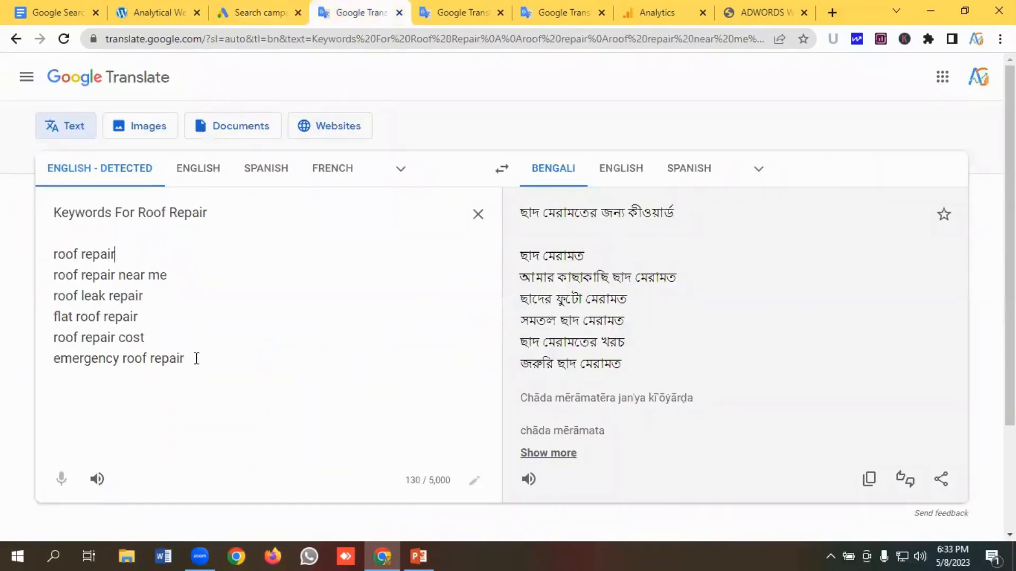
pyautogui.moveTo(196, 358); pyautogui.dragTo(46, 249)
pyautogui.click(159, 256)
pyautogui.moveTo(199, 358); pyautogui.dragTo(53, 256)
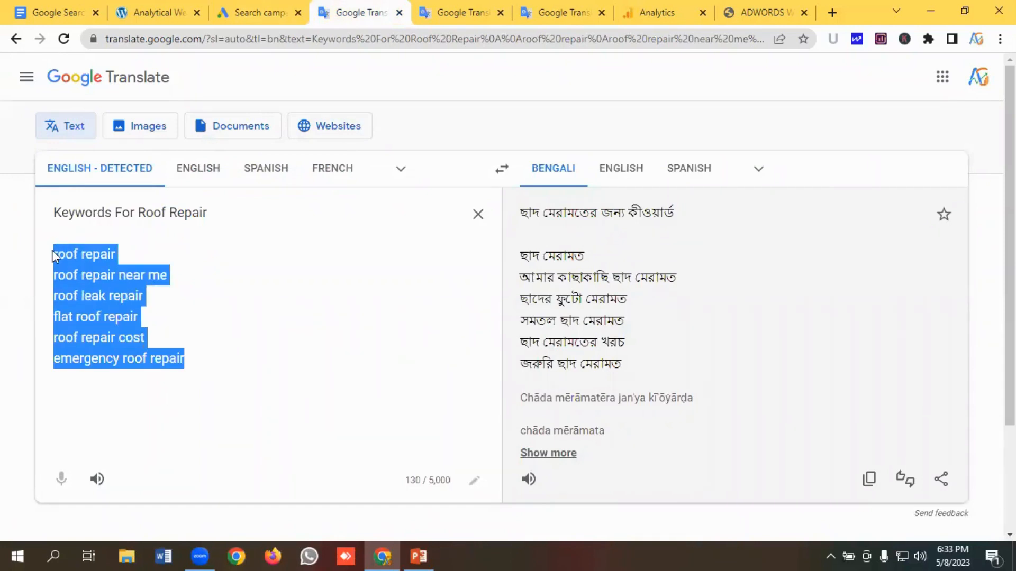
pyautogui.rightClick(107, 284)
pyautogui.click(151, 71)
# - Wrap the roof repair keywords into match types with the AdWords Wrapper tool
pyautogui.click(751, 13)
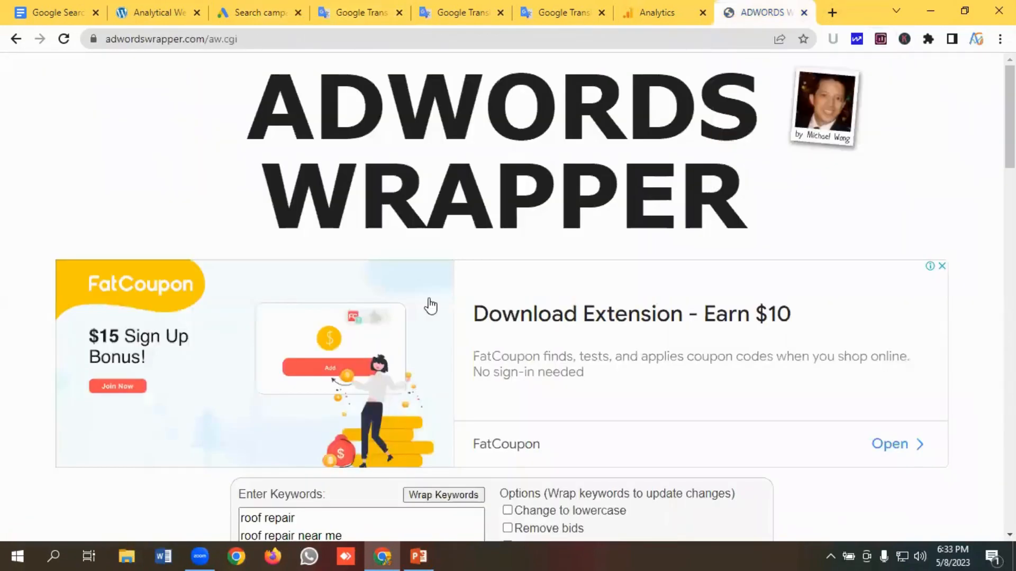
pyautogui.scroll(-4, 500, 233)
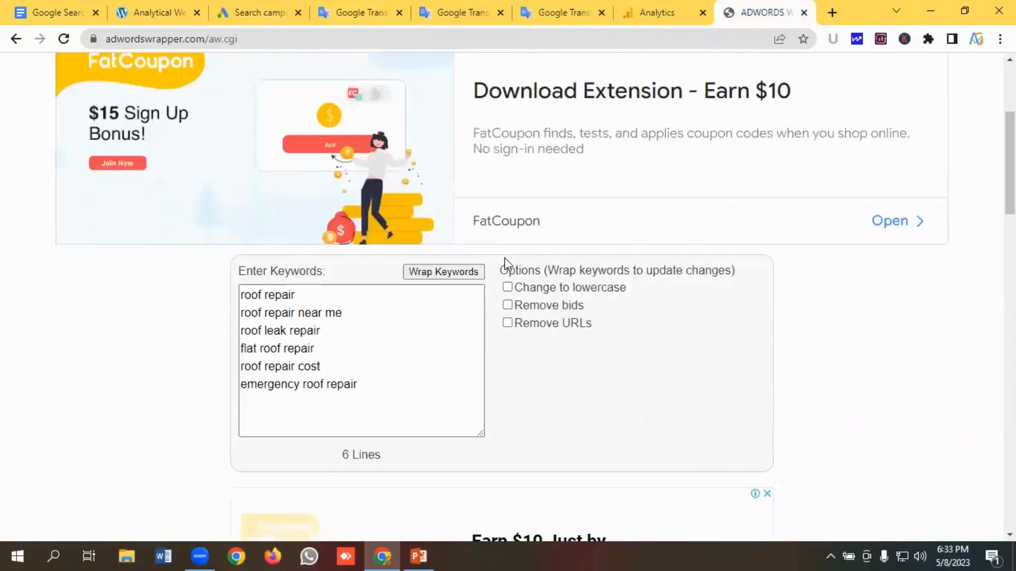
pyautogui.scroll(-1, 335, 328)
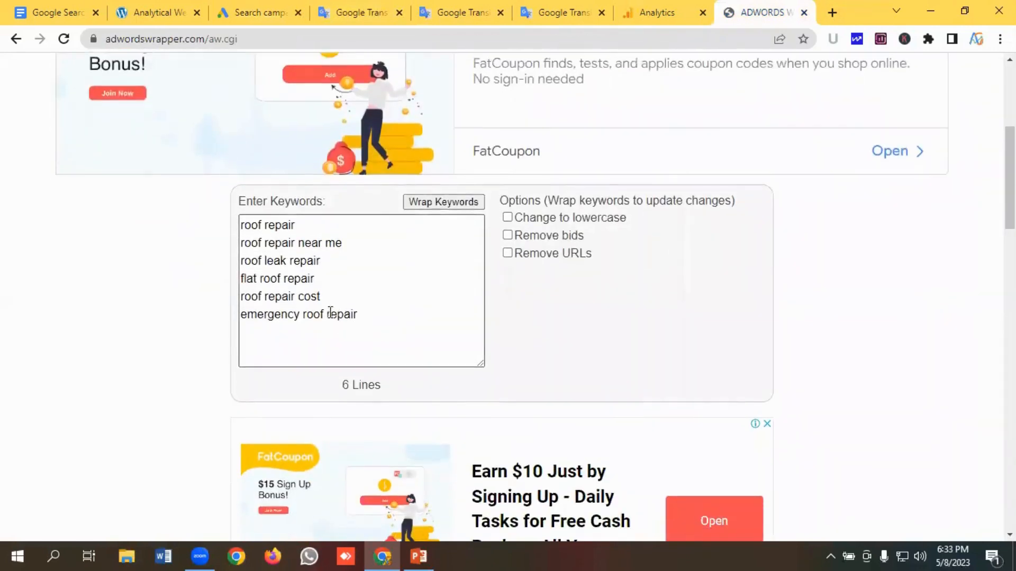
pyautogui.scroll(4, 331, 312)
pyautogui.scroll(-4, 354, 317)
pyautogui.click(352, 290)
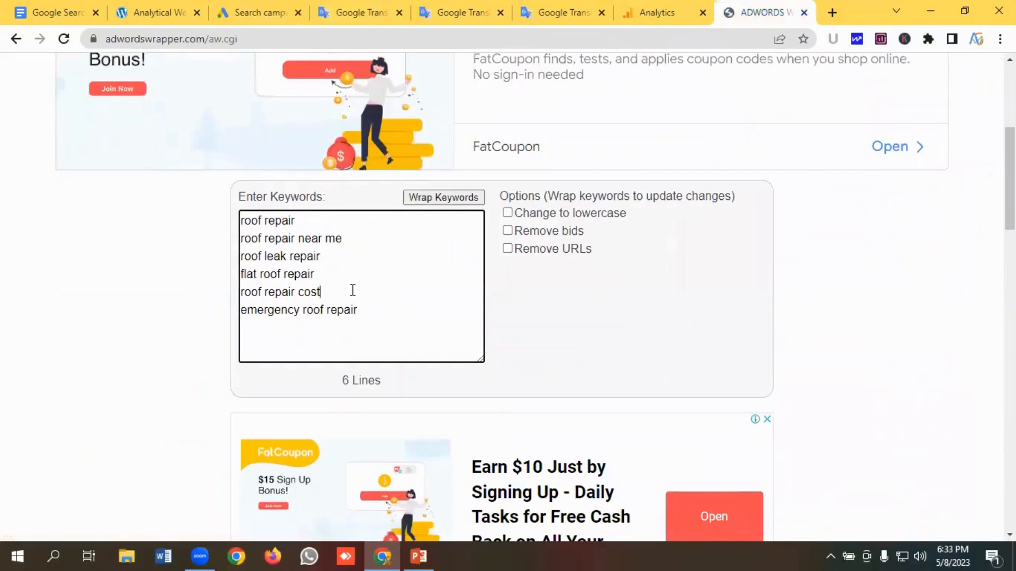
pyautogui.hotkey('ctrl', 'a')
pyautogui.press('Right')
pyautogui.scroll(-1, 411, 277)
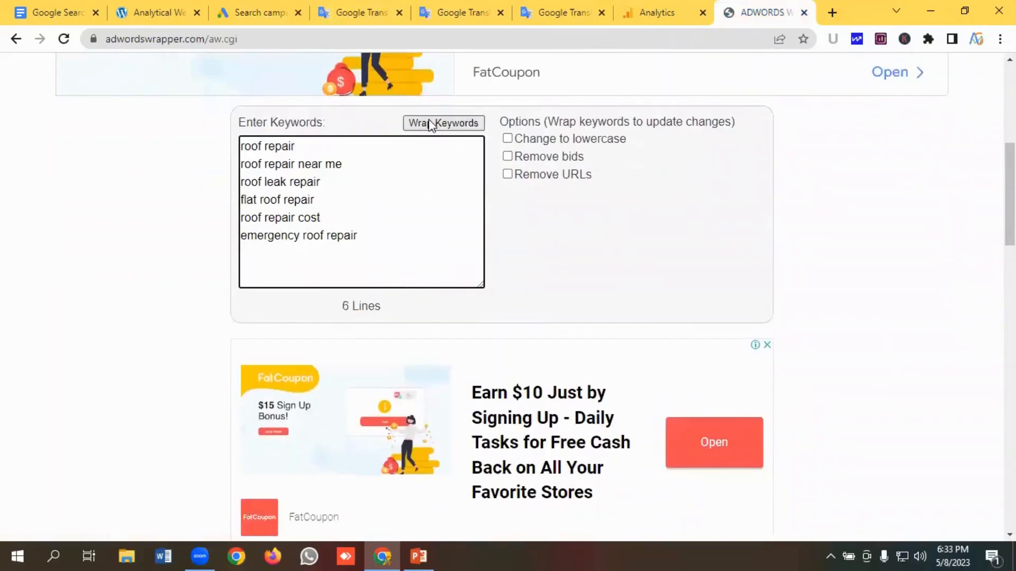
pyautogui.click(432, 124)
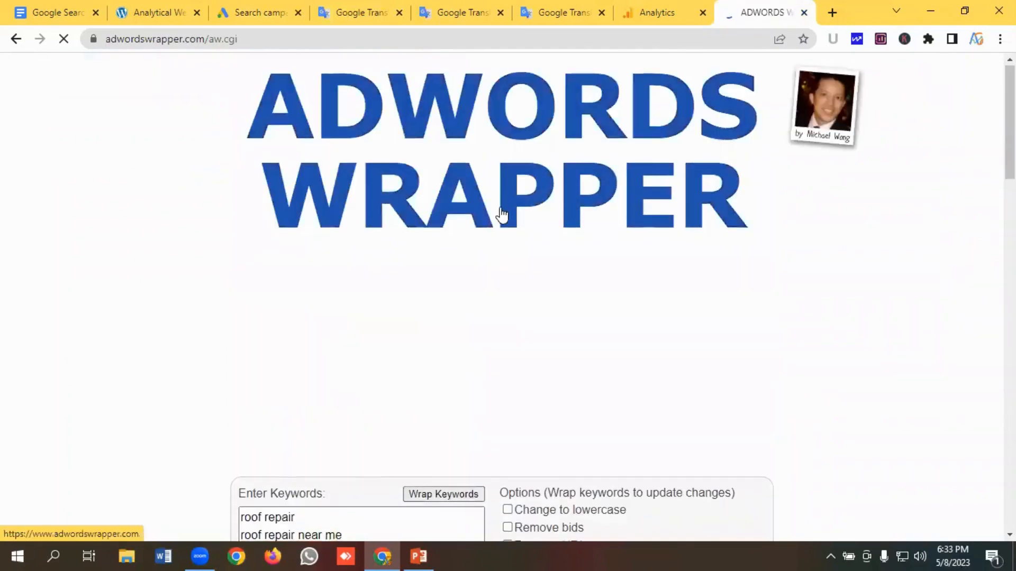
# - Copy the "Phrase Match" keyword list from the wrapper's results
pyautogui.scroll(-5, 388, 233)
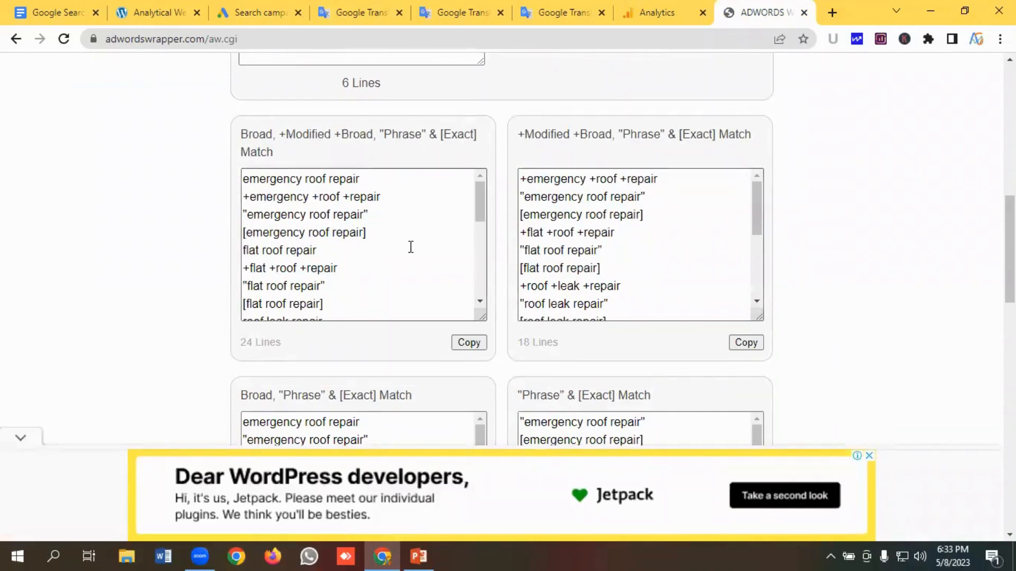
pyautogui.scroll(-3, 382, 279)
pyautogui.scroll(-2, 382, 280)
pyautogui.scroll(-4, 543, 336)
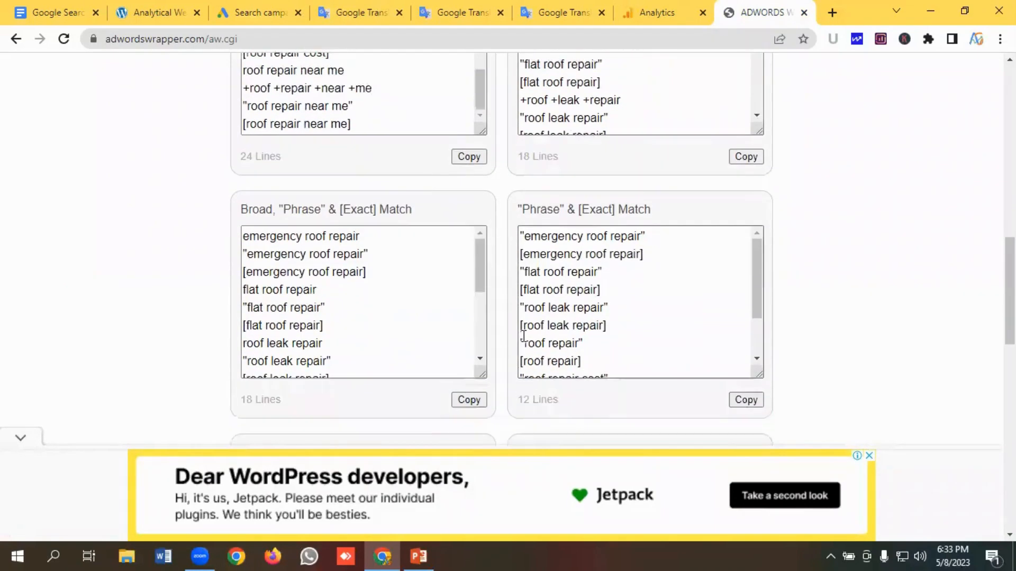
pyautogui.scroll(-1, 604, 284)
pyautogui.scroll(-2, 468, 320)
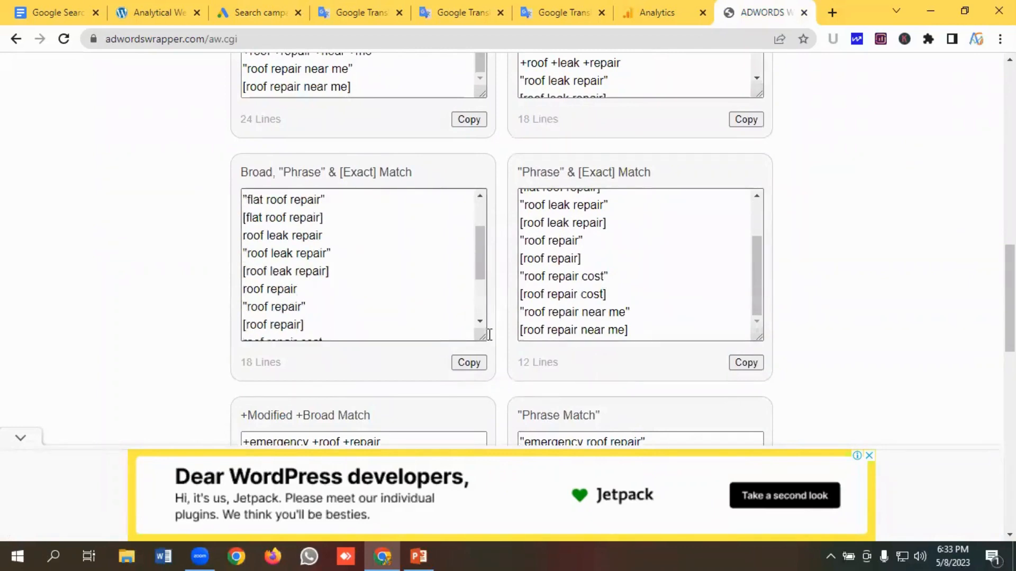
pyautogui.scroll(-3, 556, 349)
pyautogui.moveTo(634, 314); pyautogui.dragTo(511, 229)
pyautogui.rightClick(534, 238)
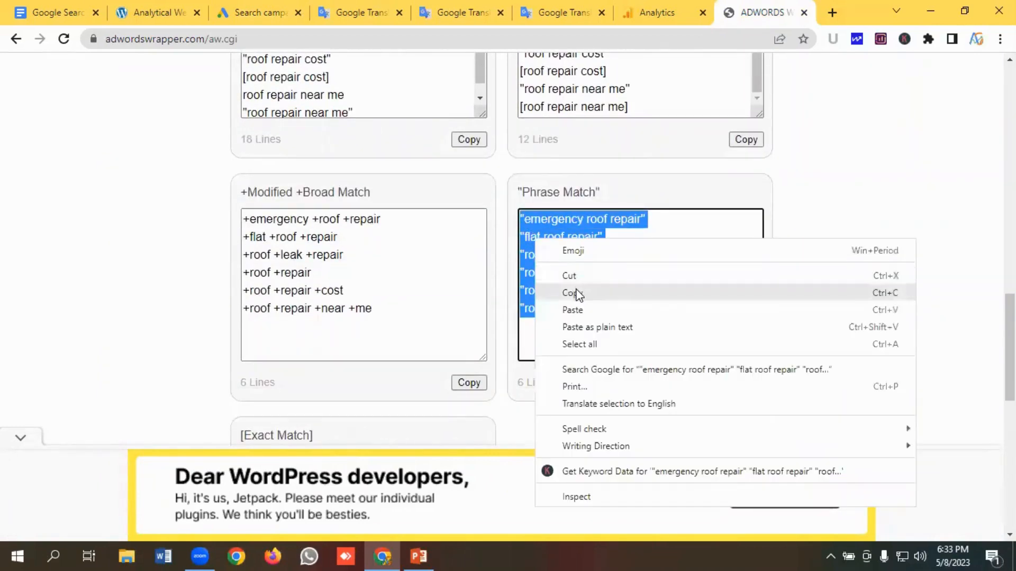
pyautogui.click(574, 293)
# - Paste the phrase-match keywords into the ad group's keywords box
pyautogui.click(228, 12)
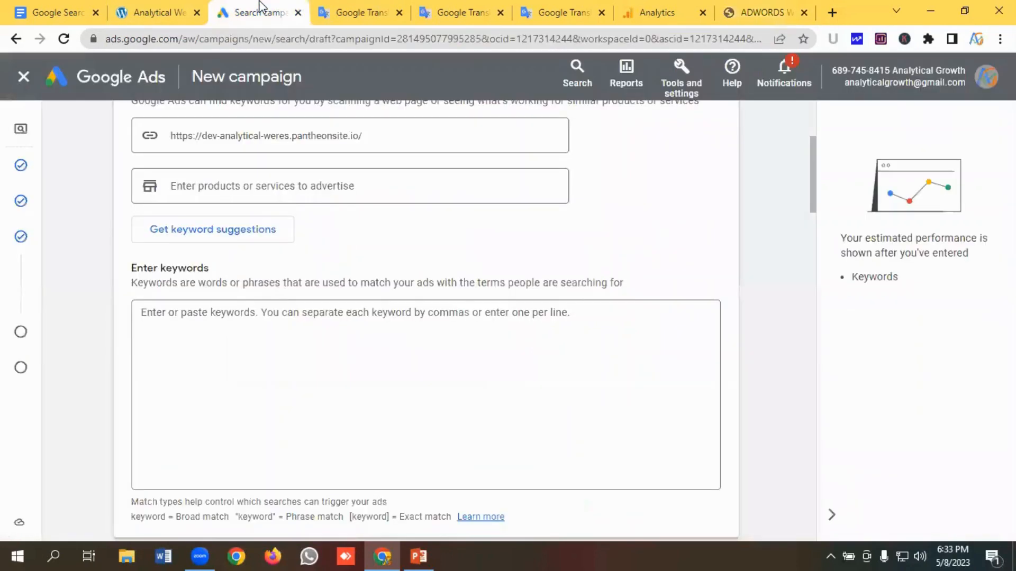
pyautogui.click(189, 320)
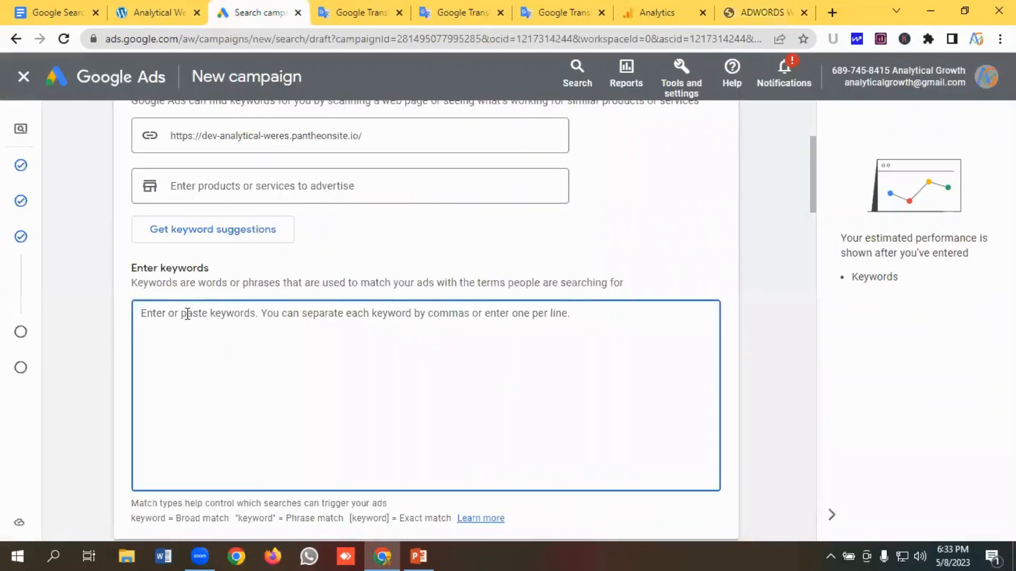
pyautogui.hotkey('ctrl', 'v')
pyautogui.scroll(-5, 238, 324)
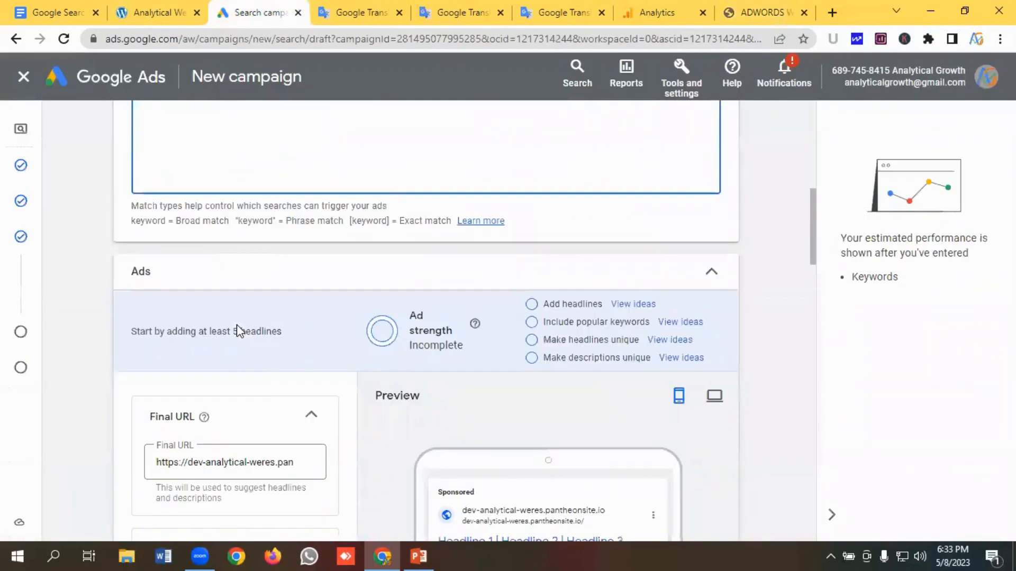
pyautogui.scroll(-1, 236, 328)
pyautogui.scroll(3, 237, 322)
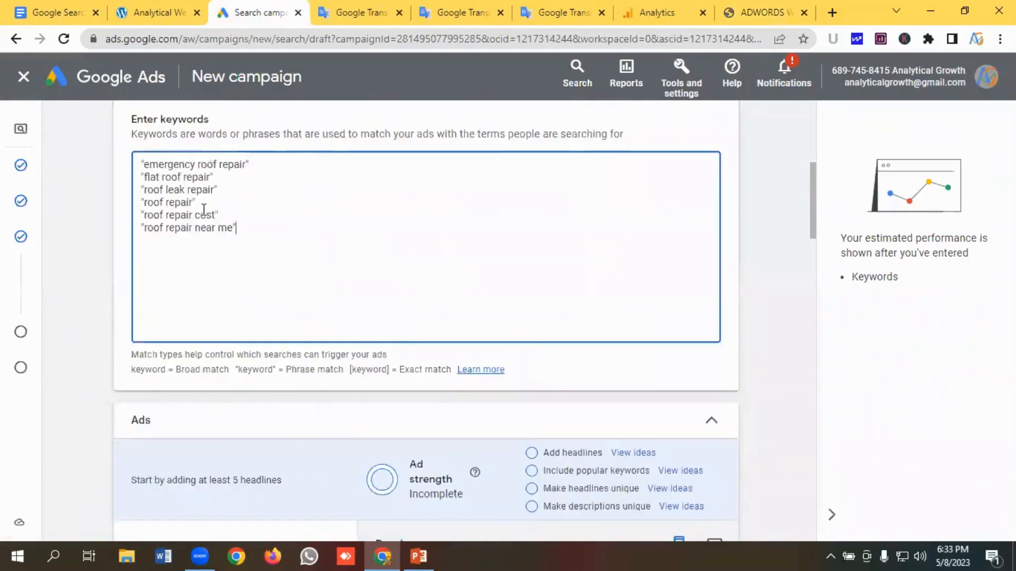
# - Clear the ad's Final URL field
pyautogui.scroll(1, 200, 233)
pyautogui.scroll(-1, 220, 270)
pyautogui.scroll(-3, 233, 273)
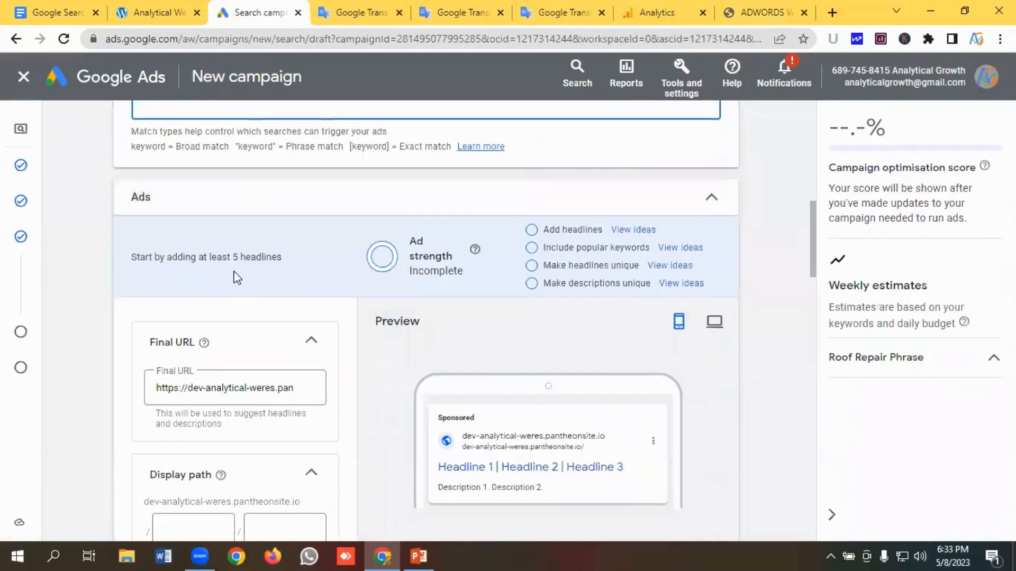
pyautogui.scroll(-1, 244, 321)
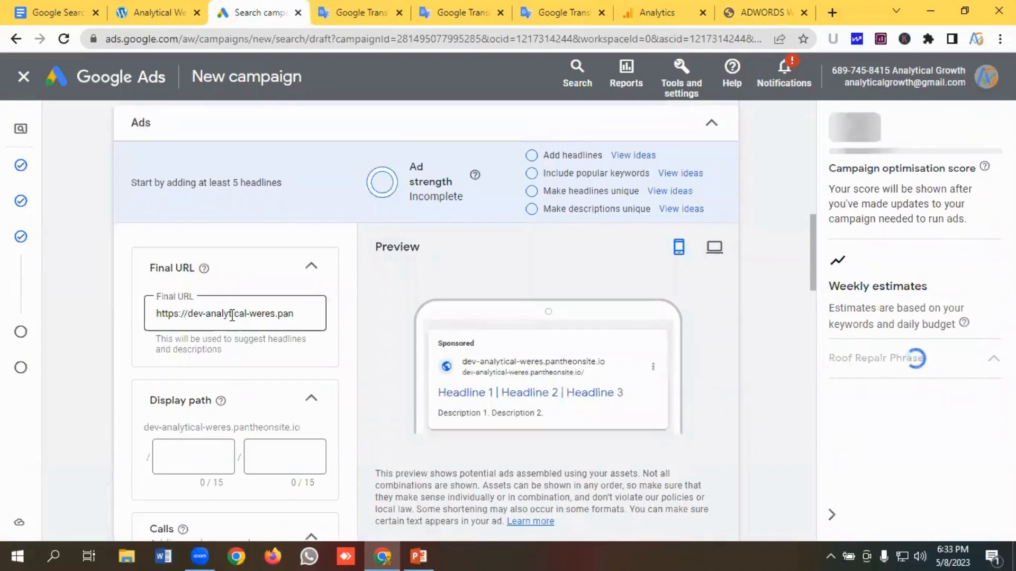
pyautogui.click(230, 314)
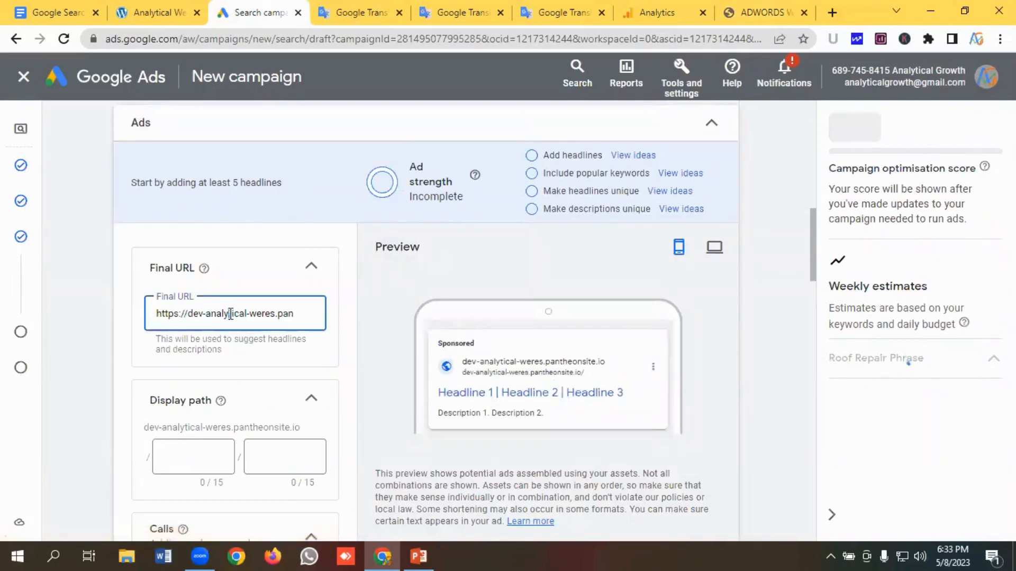
pyautogui.hotkey('ctrl', 'a')
pyautogui.press('BackSpace')
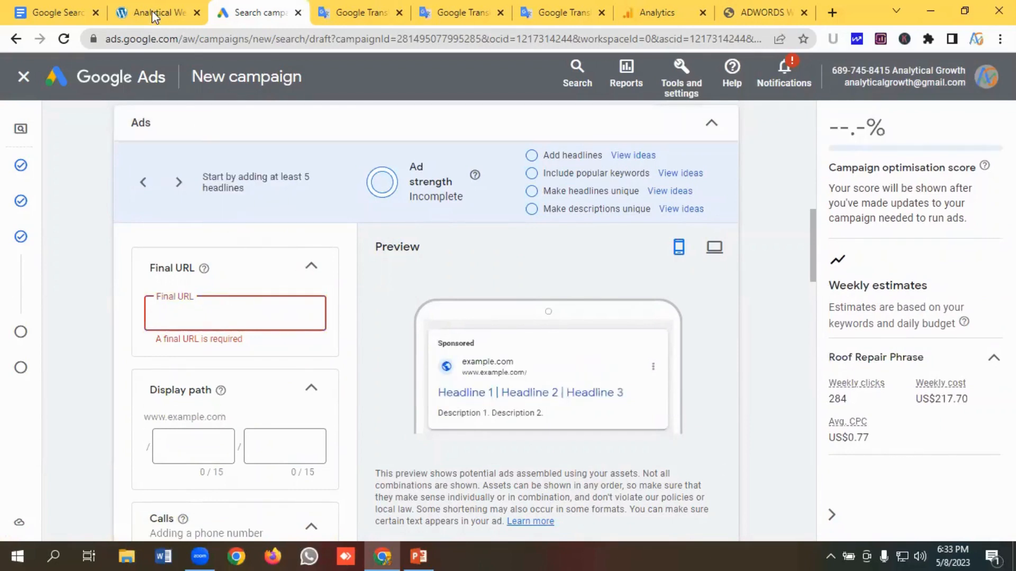
# - Search Google in a new tab for campaign url builder and open the GA Dev Tools Campaign URL Builder
pyautogui.click(833, 10)
pyautogui.write('Ca')
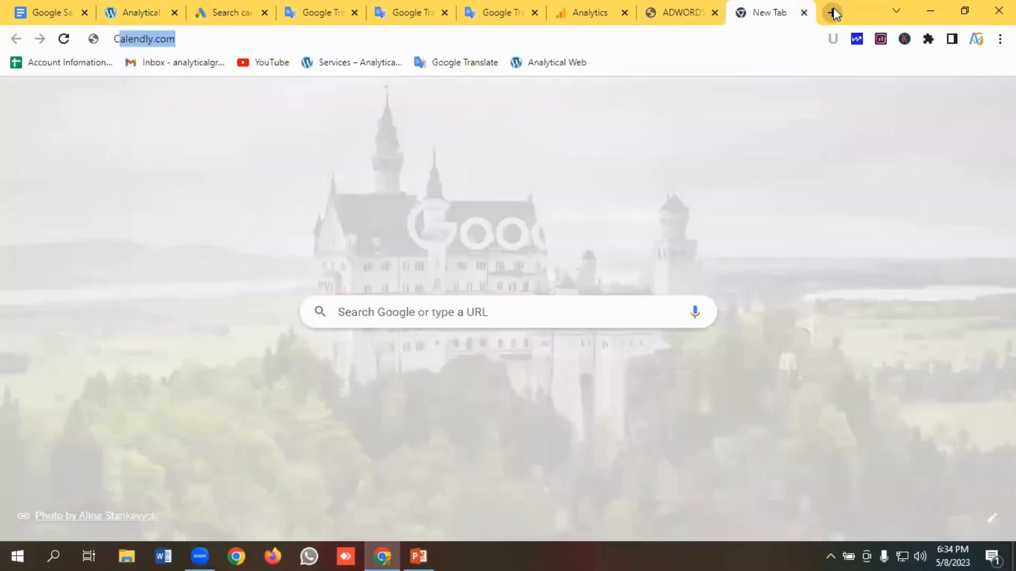
pyautogui.write('mp')
pyautogui.press('Return')
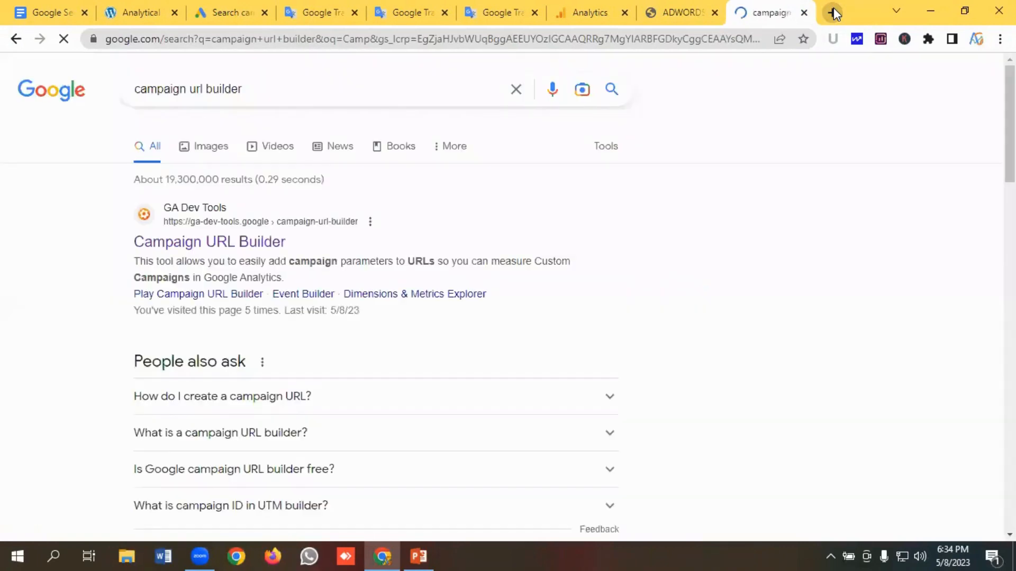
pyautogui.click(160, 245)
# - Copy the roofing website's address from its browser tab
pyautogui.click(136, 12)
pyautogui.click(164, 40)
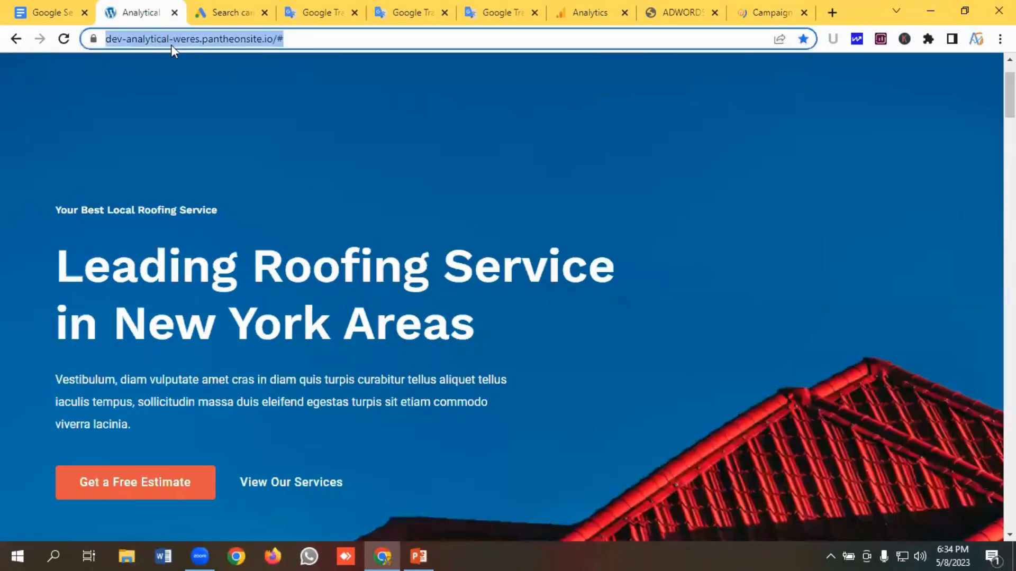
pyautogui.click(311, 38)
pyautogui.moveTo(310, 38); pyautogui.dragTo(105, 38)
pyautogui.rightClick(132, 37)
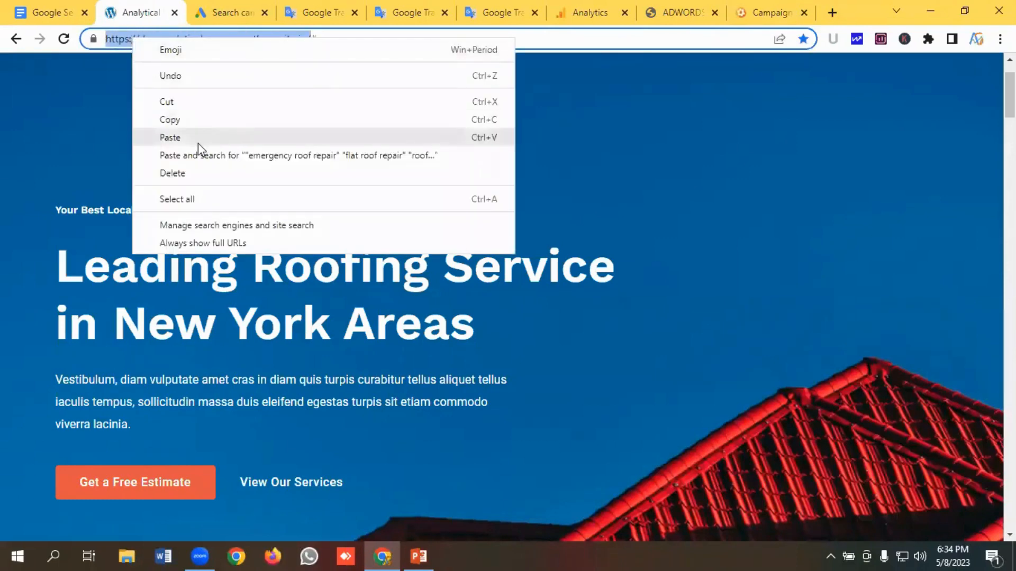
pyautogui.click(169, 119)
# - Paste the website address into the Campaign URL Builder's website URL field
pyautogui.click(768, 13)
pyautogui.click(483, 359)
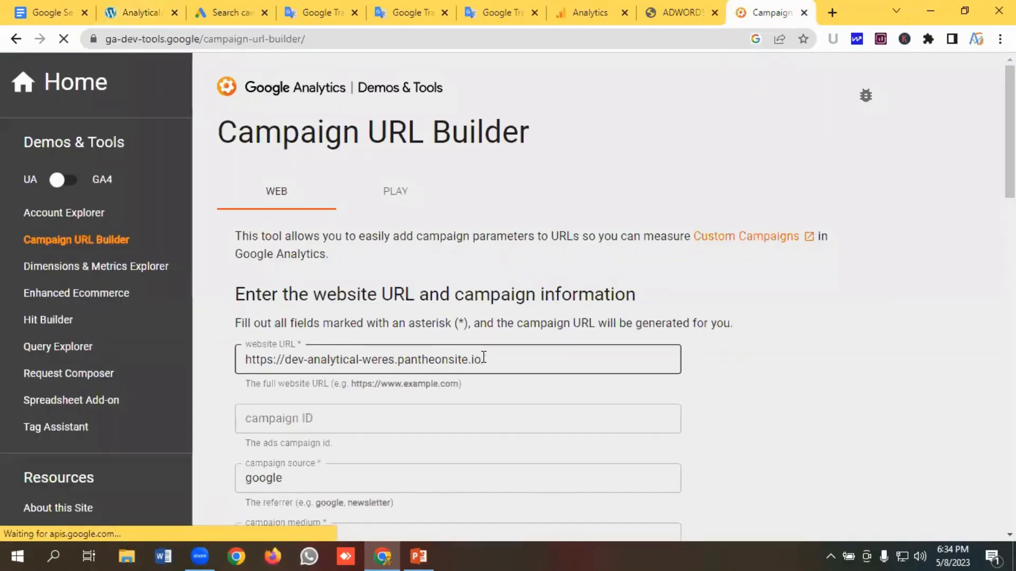
pyautogui.click(511, 356)
pyautogui.hotkey('ctrl', 'a')
pyautogui.hotkey('ctrl', 'v')
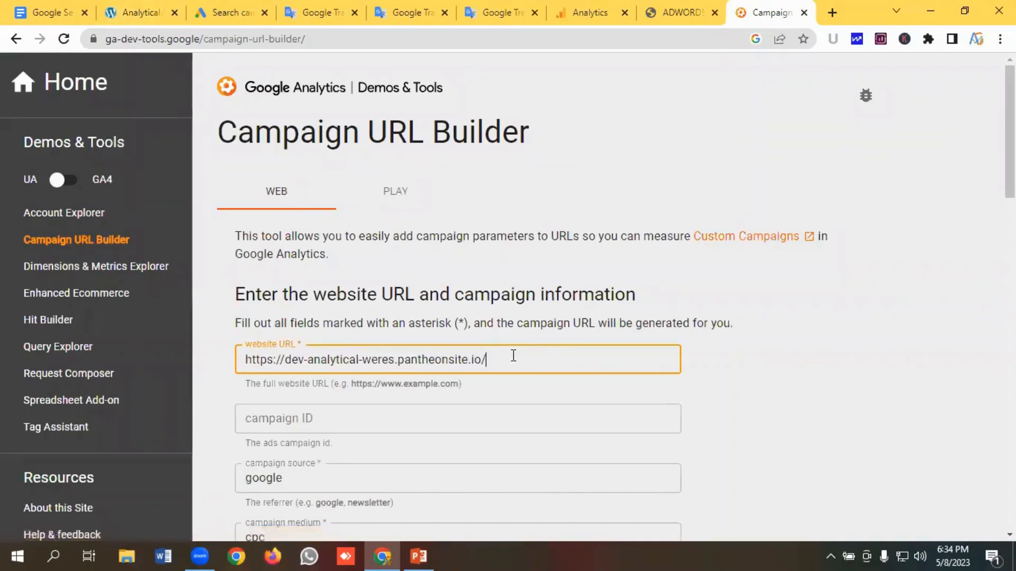
# - Set the campaign name to "Roof Repair Campaign" and copy the generated campaign URL
pyautogui.scroll(-4, 490, 299)
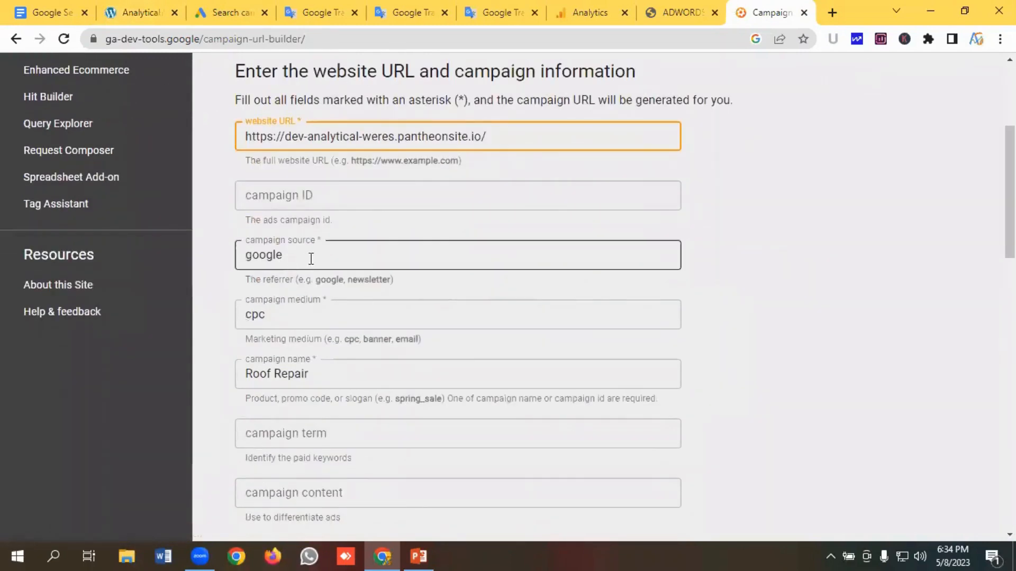
pyautogui.scroll(-1, 342, 254)
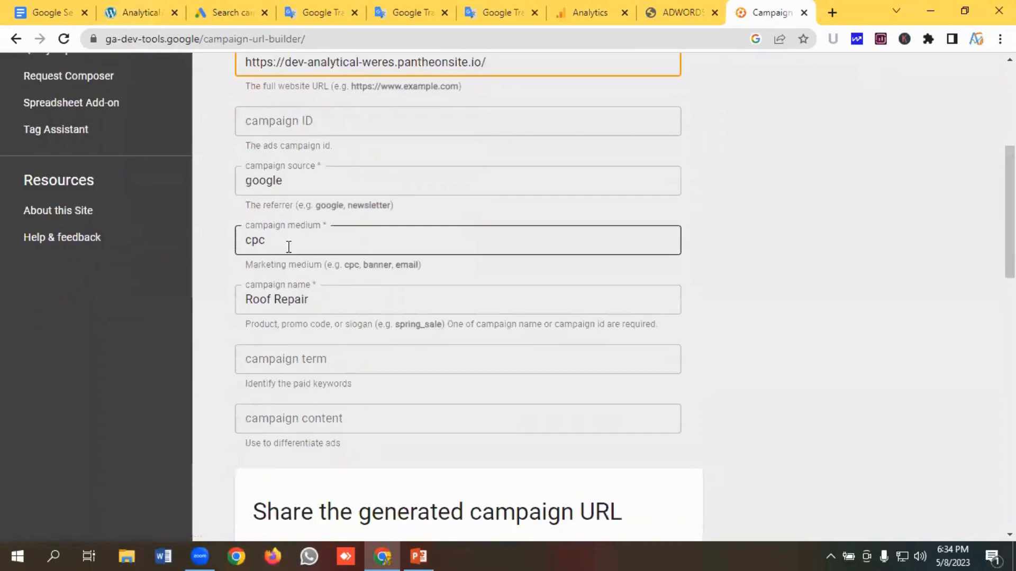
pyautogui.scroll(-1, 290, 244)
pyautogui.click(321, 227)
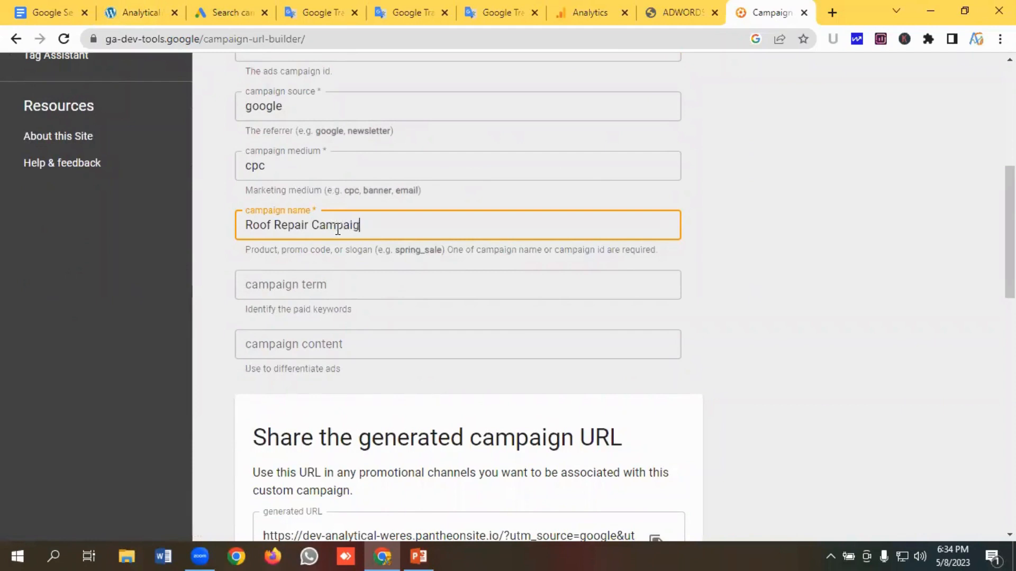
pyautogui.scroll(-4, 456, 238)
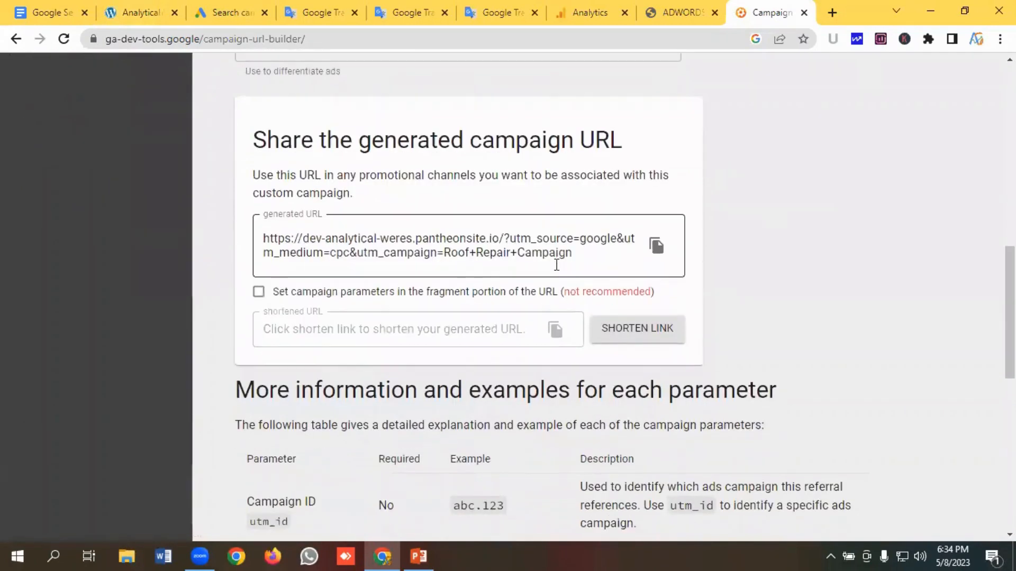
pyautogui.click(656, 246)
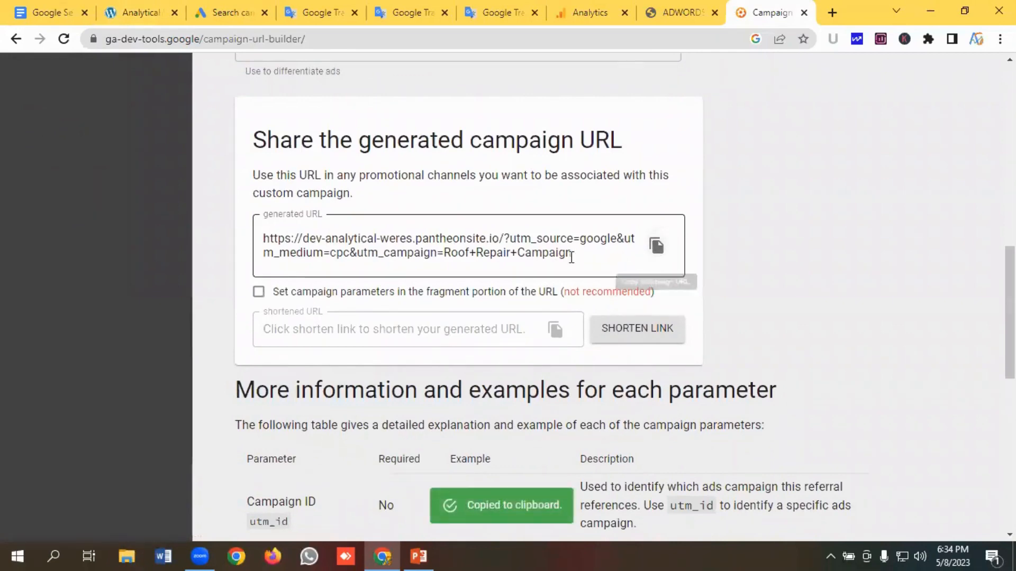
# - Paste the generated campaign URL into the ad's Final URL field
pyautogui.click(228, 12)
pyautogui.click(196, 312)
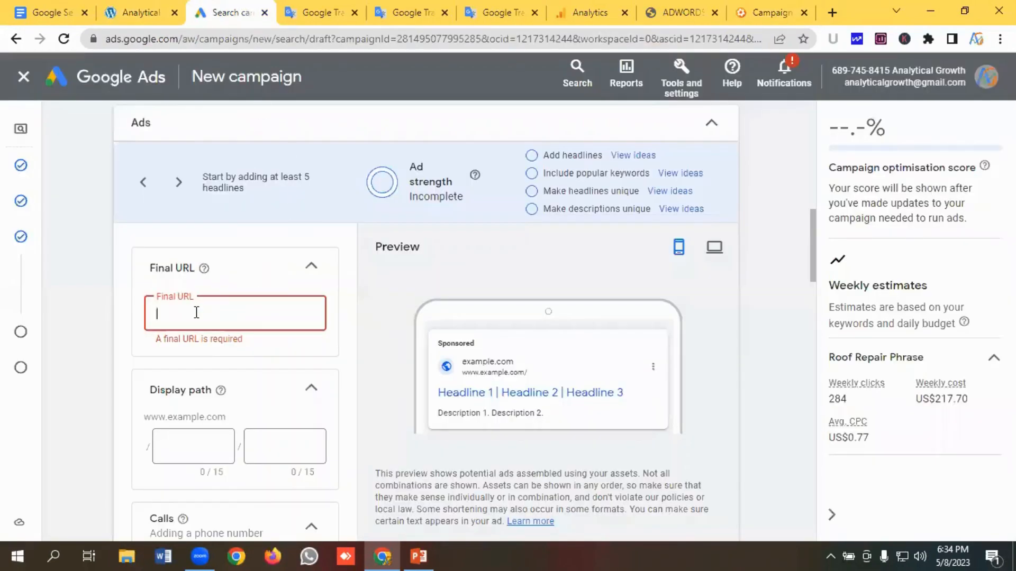
pyautogui.hotkey('ctrl', 'v')
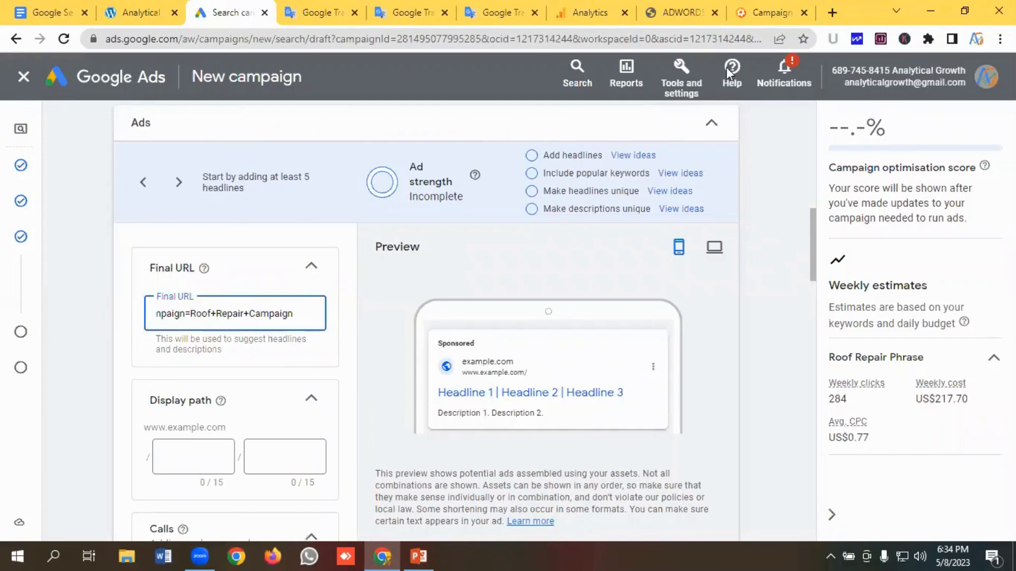
# - Review the campaign URL builder's source, medium and name fields
pyautogui.click(772, 12)
pyautogui.scroll(10, 410, 265)
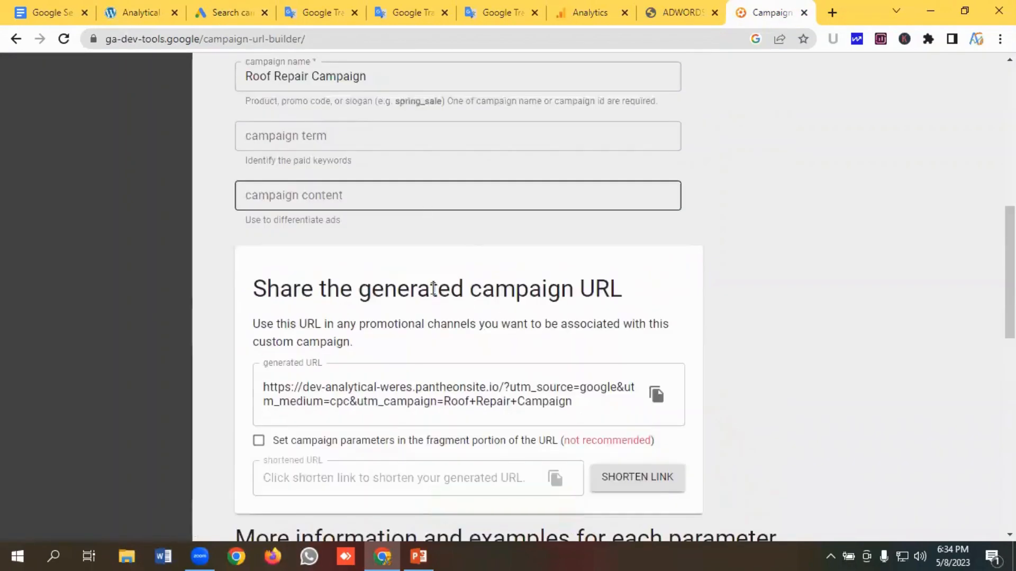
pyautogui.scroll(2, 427, 294)
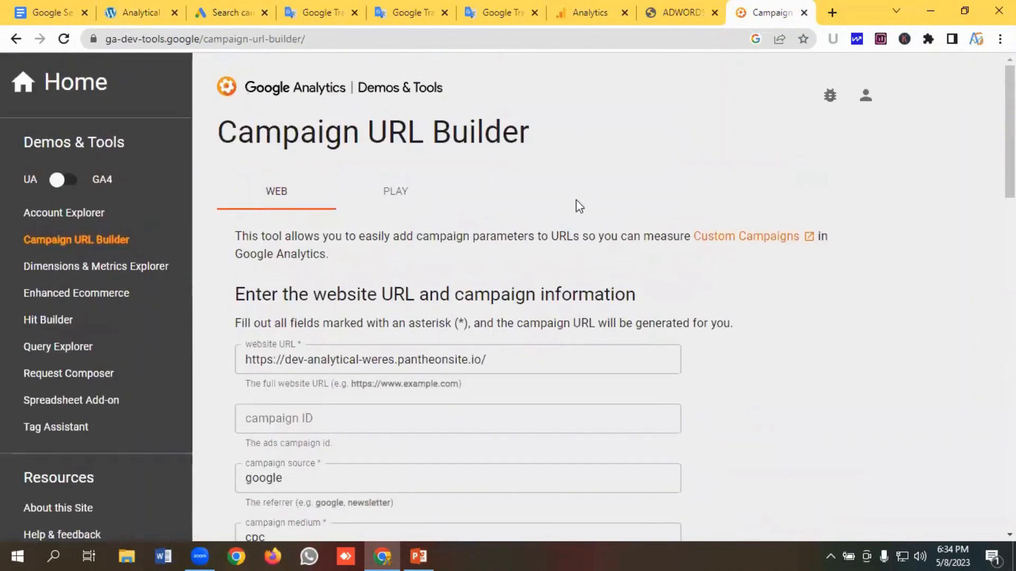
pyautogui.scroll(-1, 416, 180)
pyautogui.scroll(-6, 478, 231)
pyautogui.scroll(5, 517, 254)
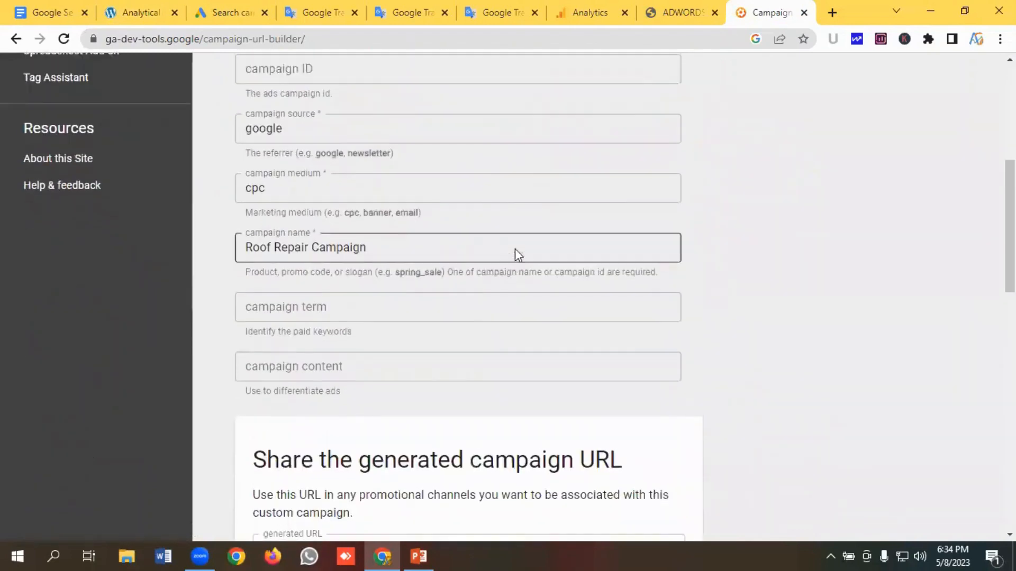
pyautogui.scroll(-2, 576, 174)
pyautogui.scroll(-3, 576, 175)
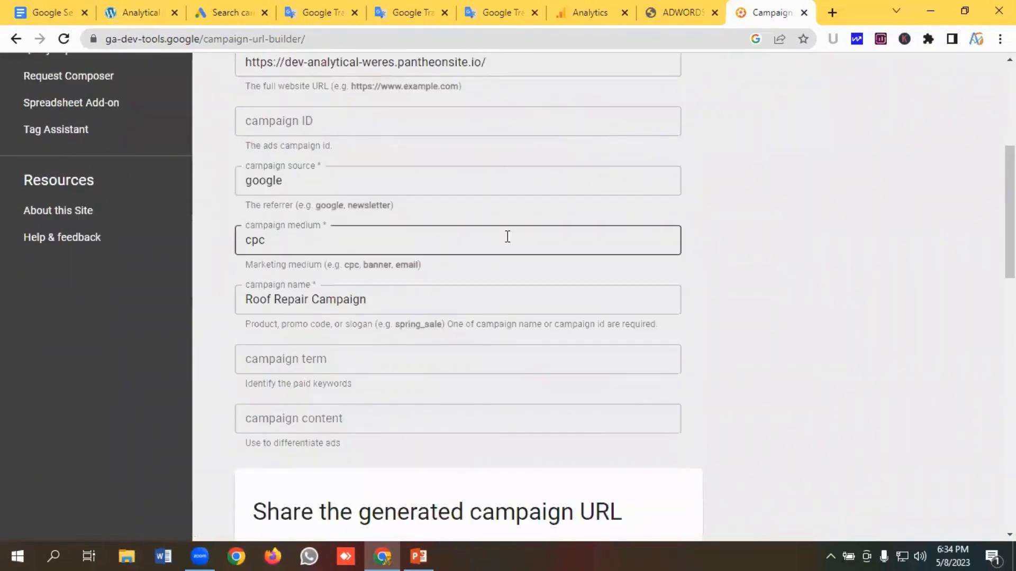
pyautogui.scroll(-3, 561, 265)
pyautogui.click(232, 15)
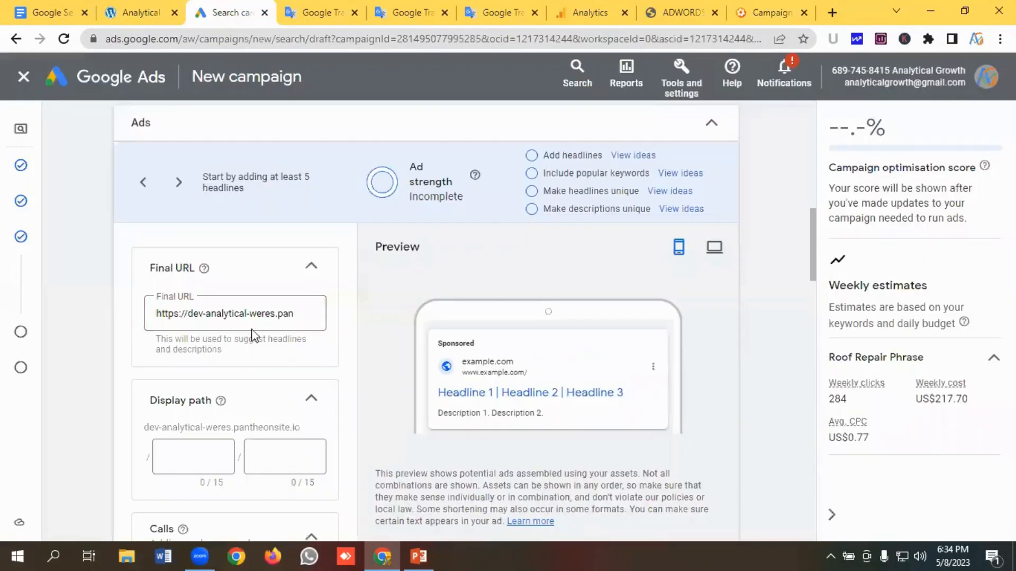
# - Set the ad's display path to roof / repair
pyautogui.click(281, 313)
pyautogui.scroll(-5, 295, 317)
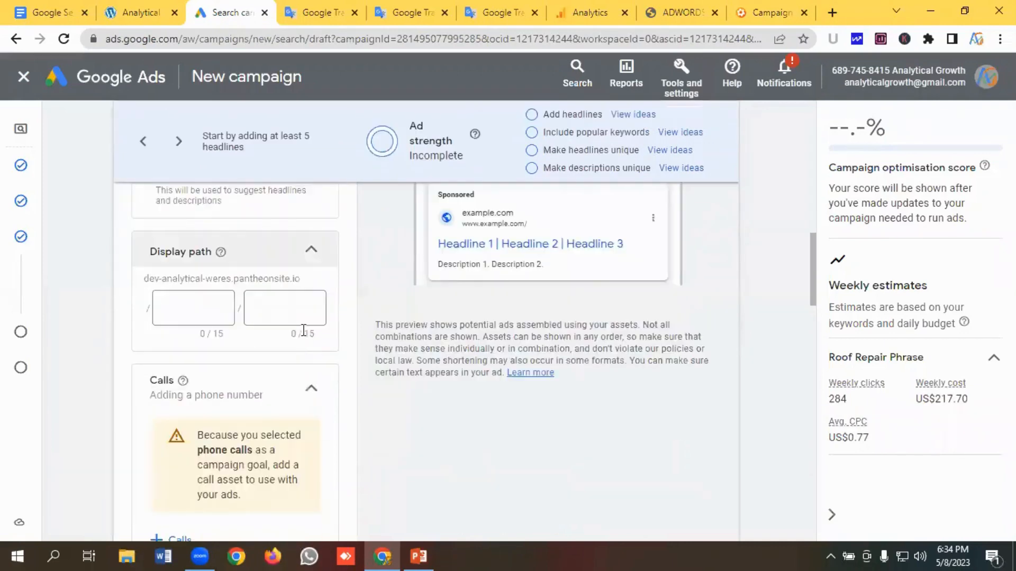
pyautogui.scroll(3, 204, 297)
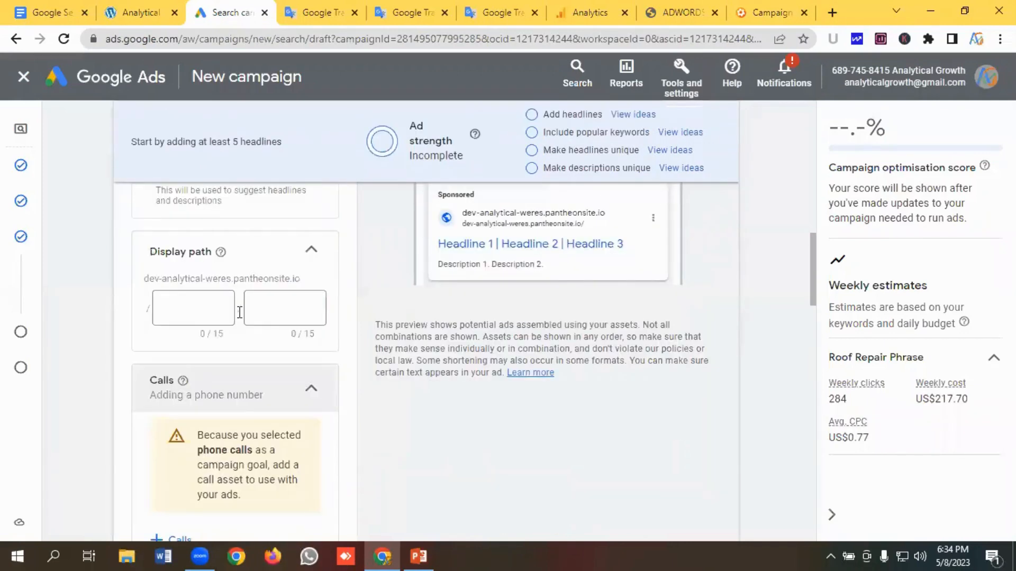
pyautogui.click(187, 311)
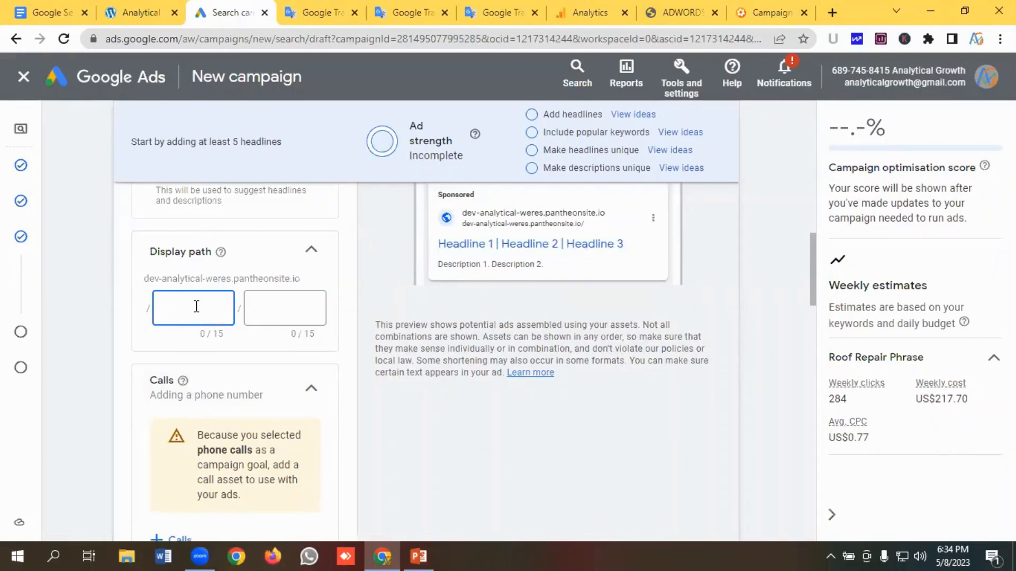
pyautogui.write('roof')
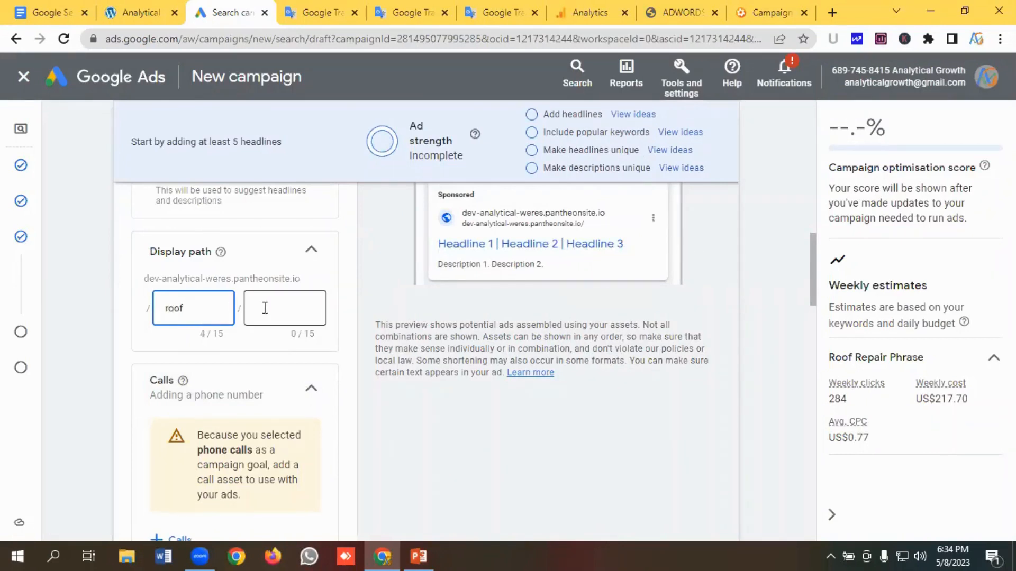
pyautogui.click(264, 308)
pyautogui.write('re')
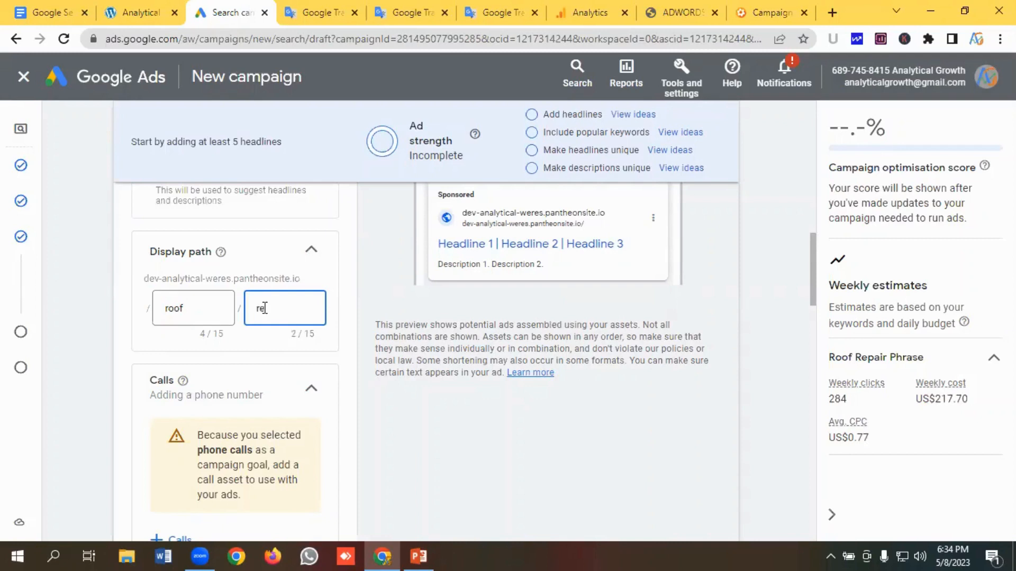
pyautogui.write('pair')
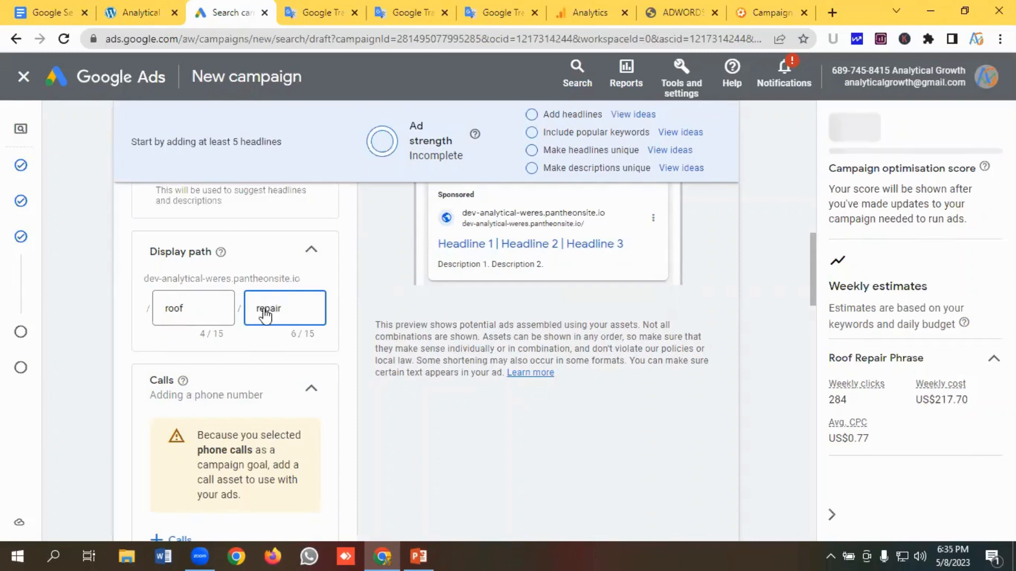
# - Start adding a new call asset from the ad's Calls section
pyautogui.scroll(-1, 265, 314)
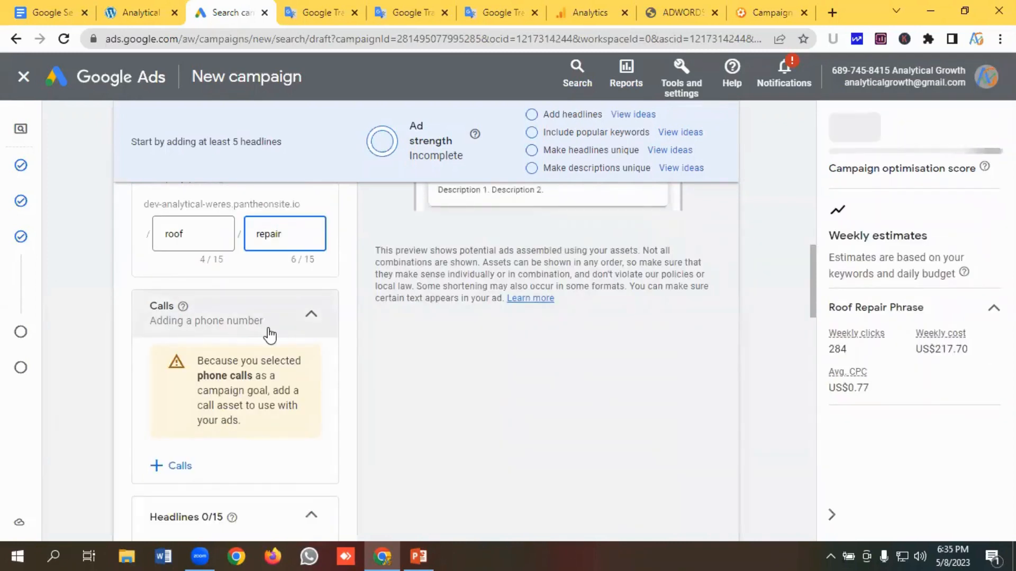
pyautogui.scroll(-1, 269, 333)
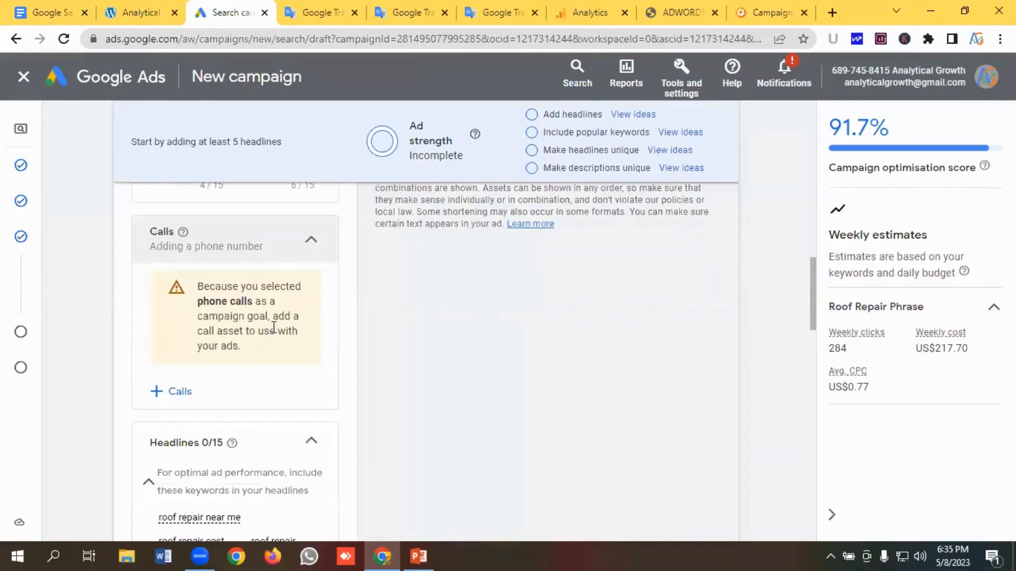
pyautogui.click(179, 395)
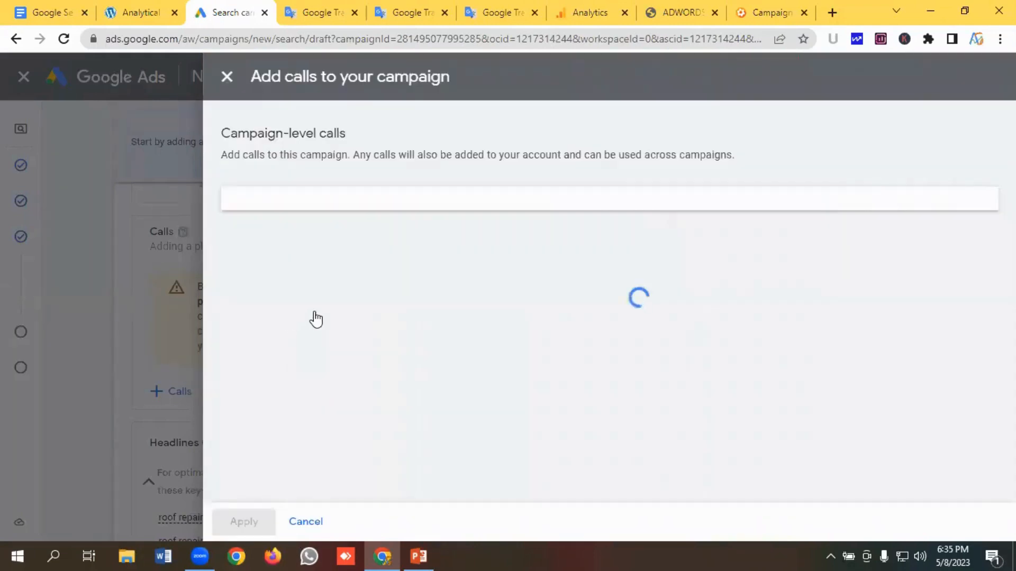
pyautogui.scroll(-5, 316, 328)
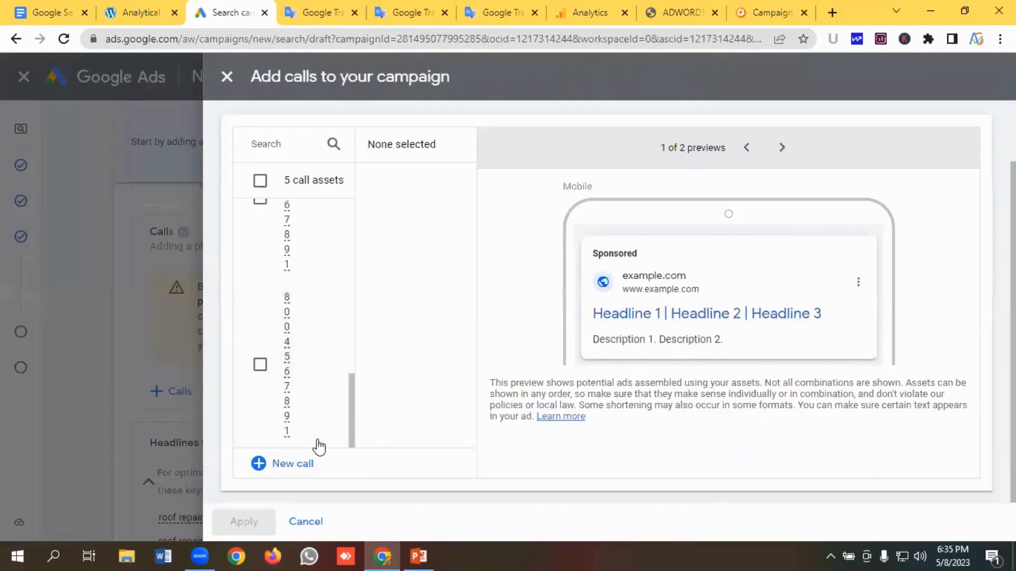
pyautogui.click(318, 449)
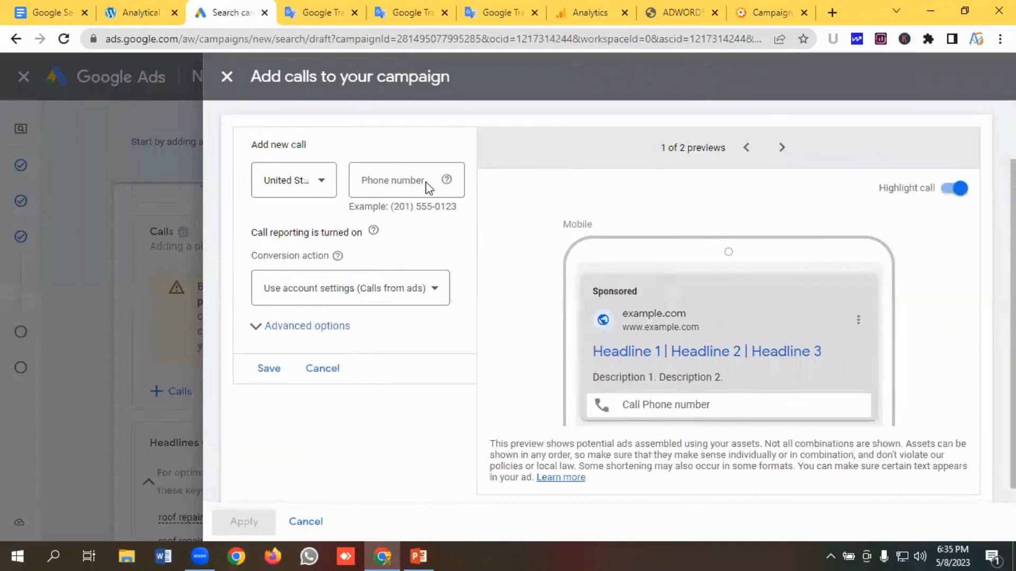
# - Copy the call extension phone number from the notes in the Google Translate tab
pyautogui.click(490, 3)
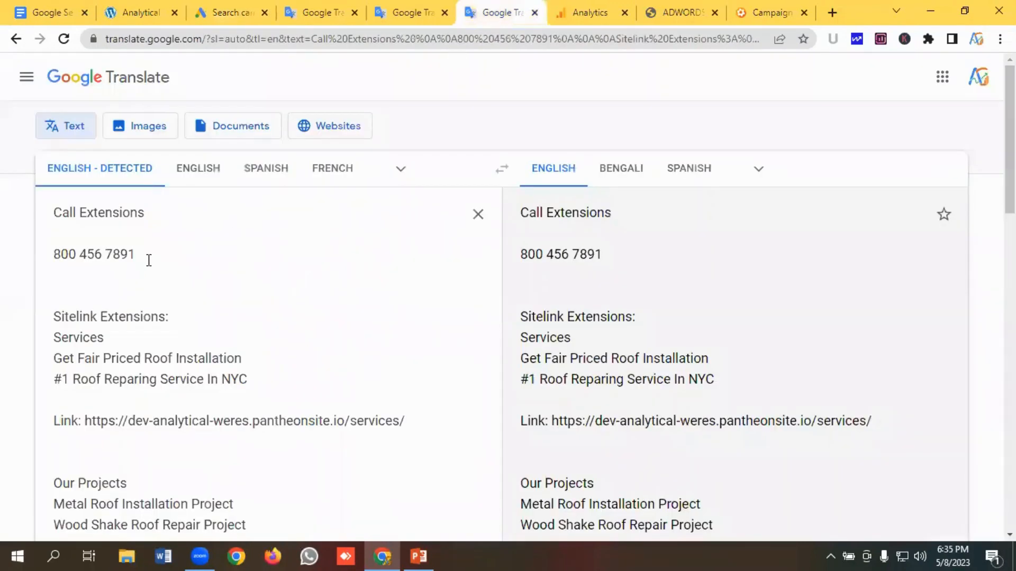
pyautogui.moveTo(149, 260); pyautogui.dragTo(42, 260)
pyautogui.rightClick(64, 255)
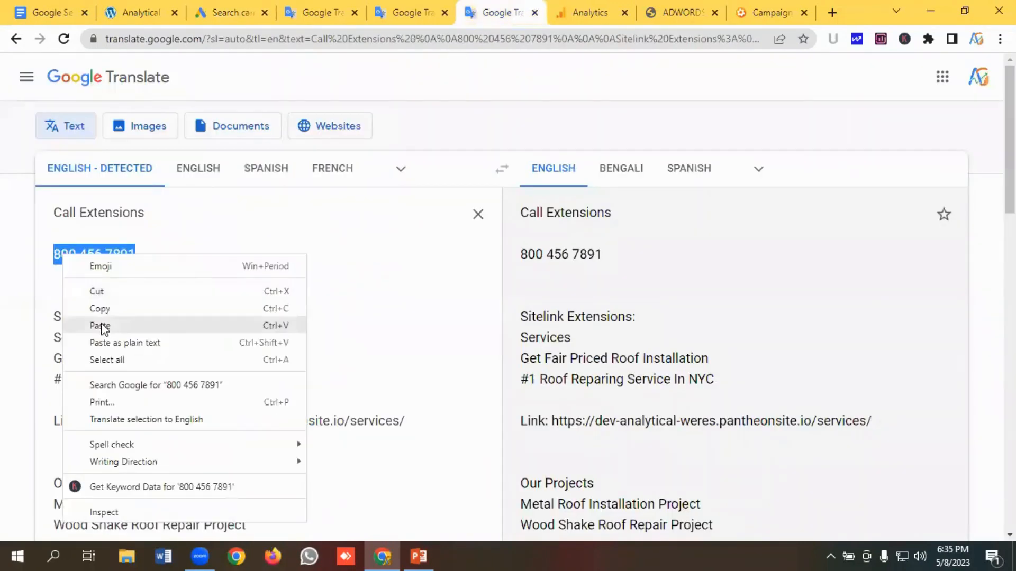
pyautogui.click(101, 309)
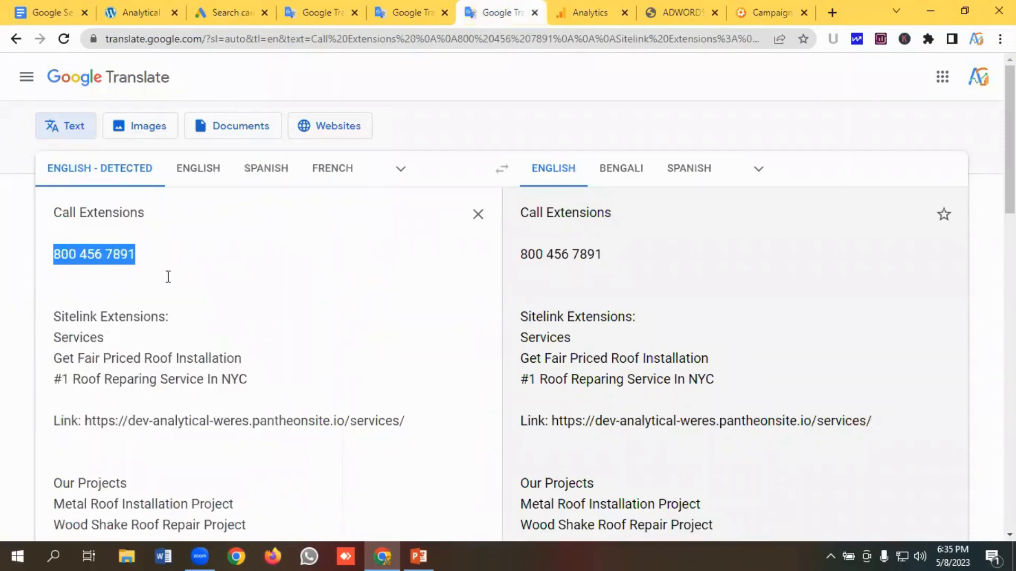
# - Paste the phone number into the new call asset, save it and apply it to the campaign
pyautogui.click(229, 13)
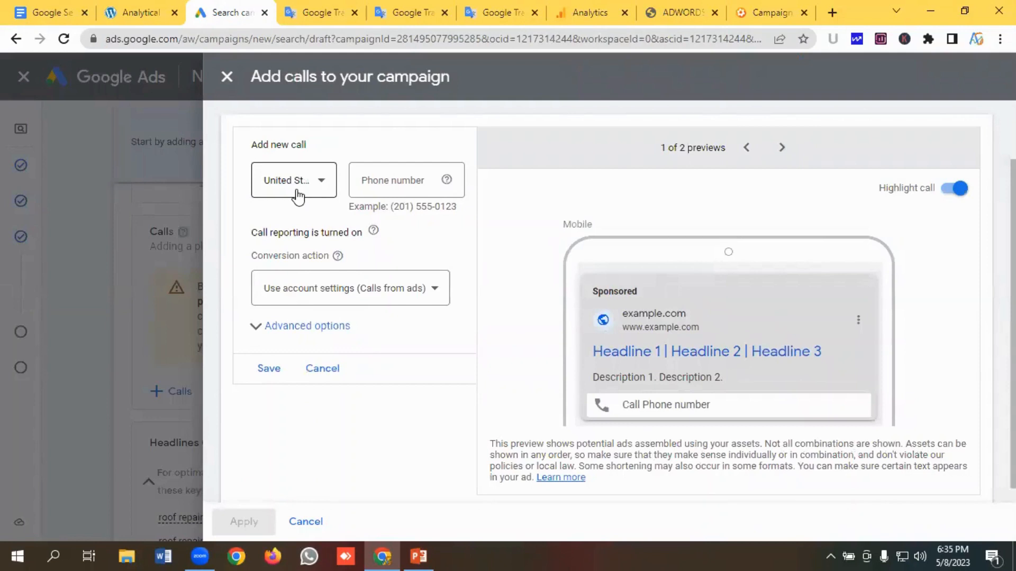
pyautogui.click(384, 181)
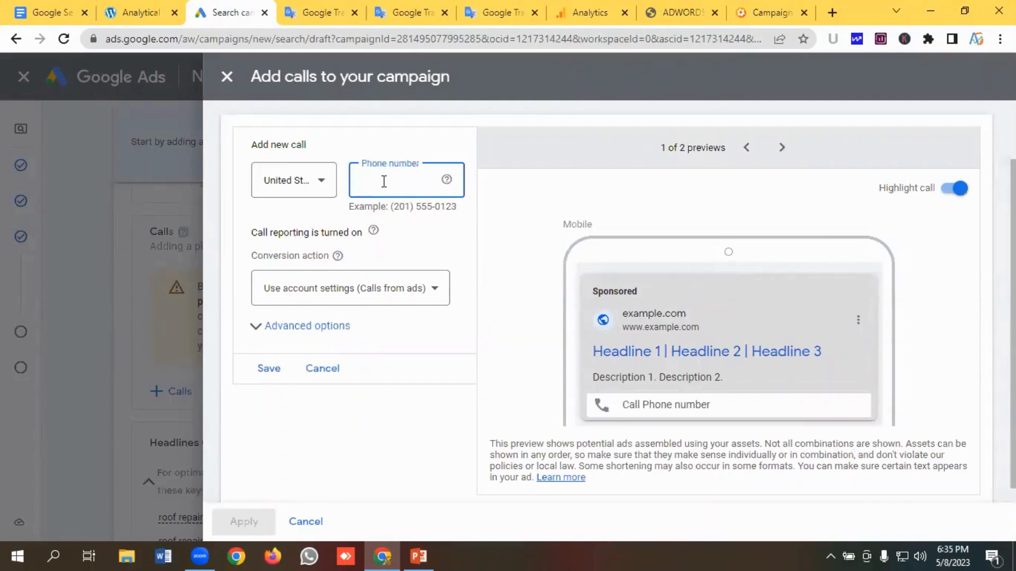
pyautogui.hotkey('ctrl', 'v')
pyautogui.scroll(-1, 386, 191)
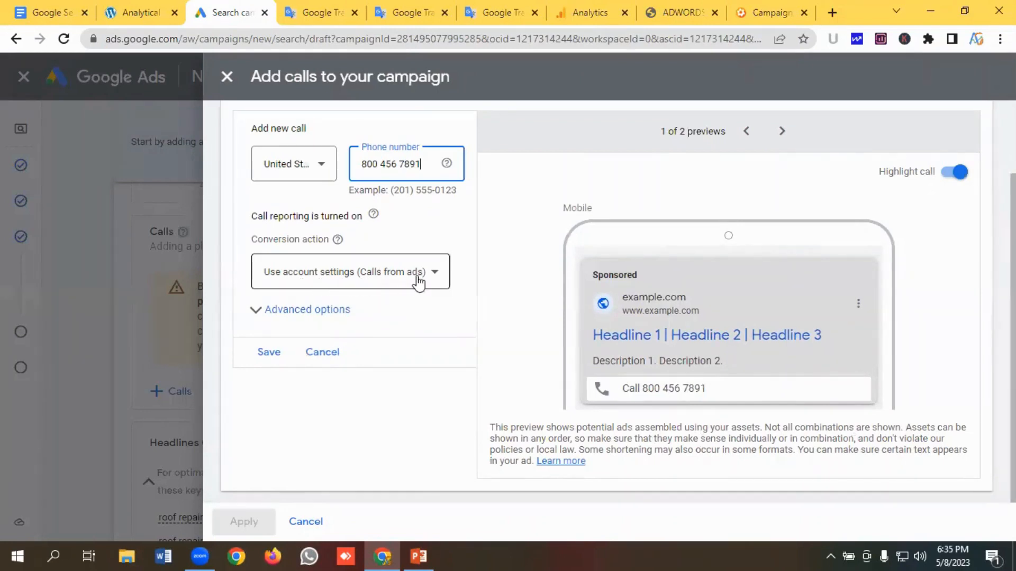
pyautogui.click(273, 352)
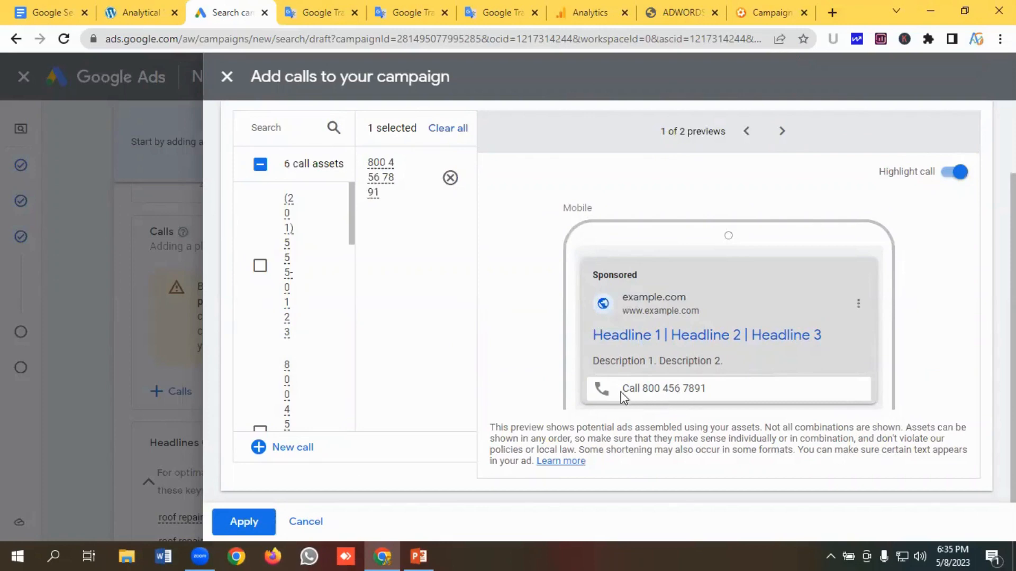
pyautogui.click(241, 526)
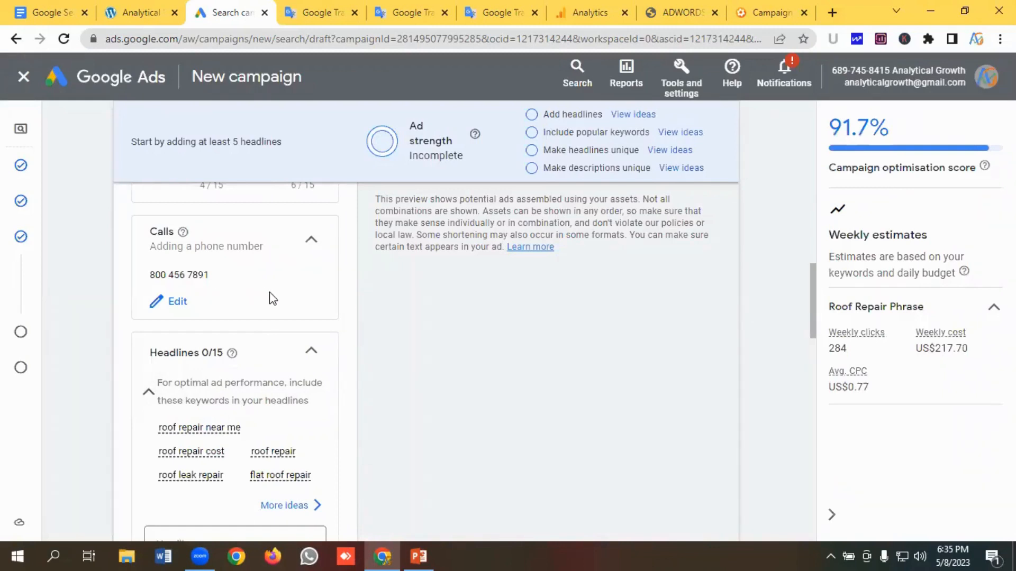
# - Open more headline keyword ideas and select the first headline fields
pyautogui.scroll(-3, 269, 292)
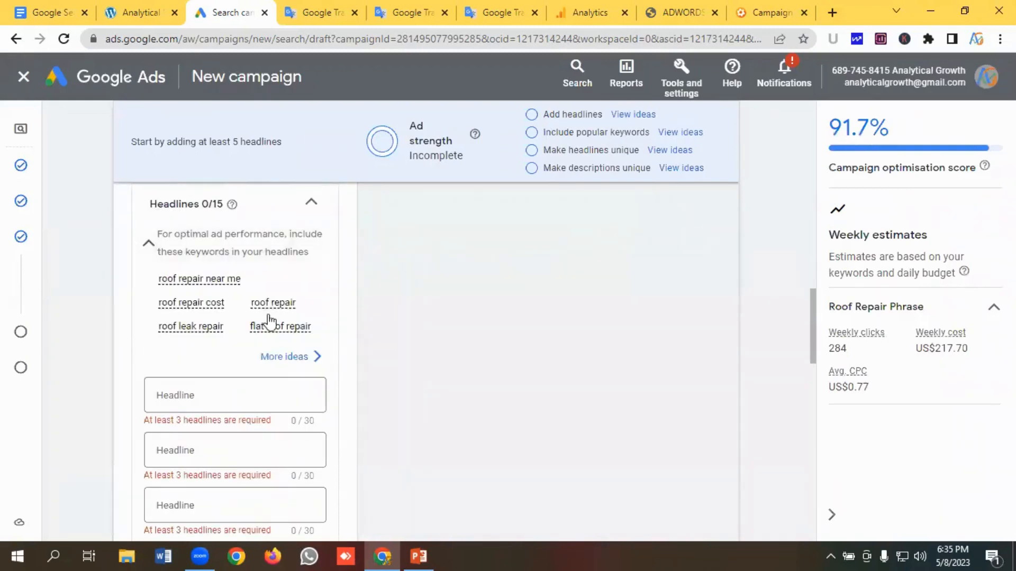
pyautogui.click(284, 358)
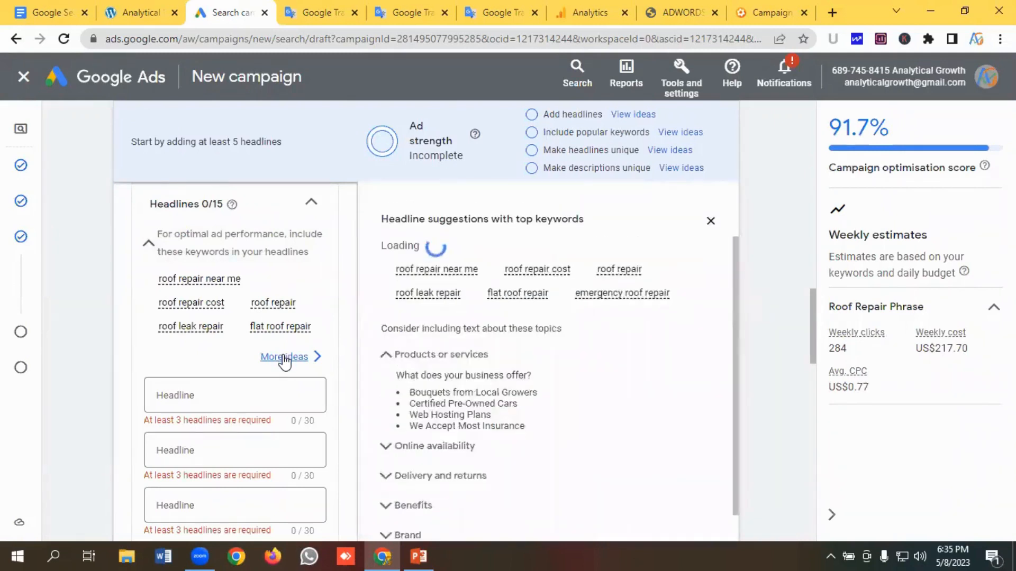
pyautogui.scroll(-2, 268, 349)
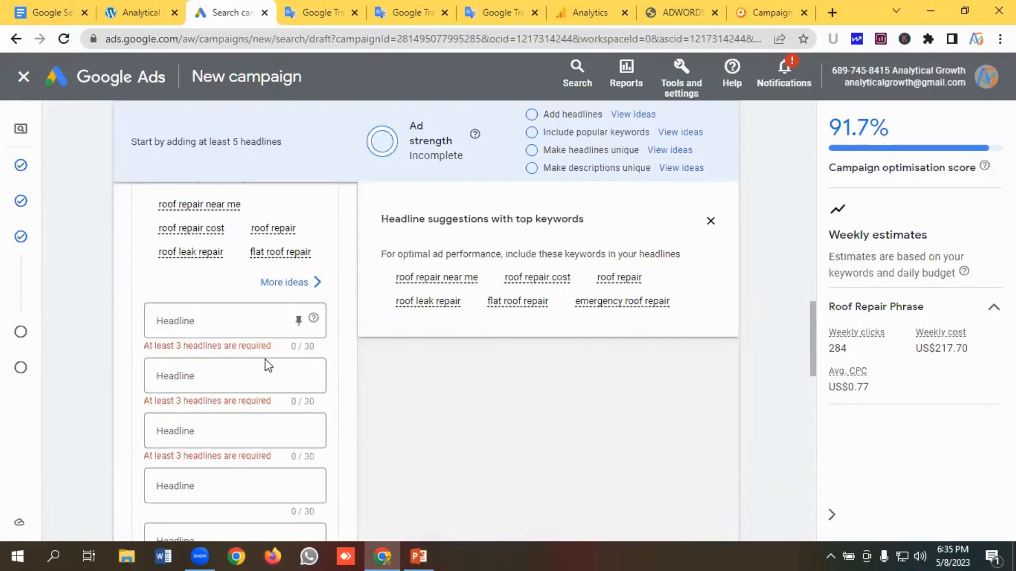
pyautogui.click(195, 321)
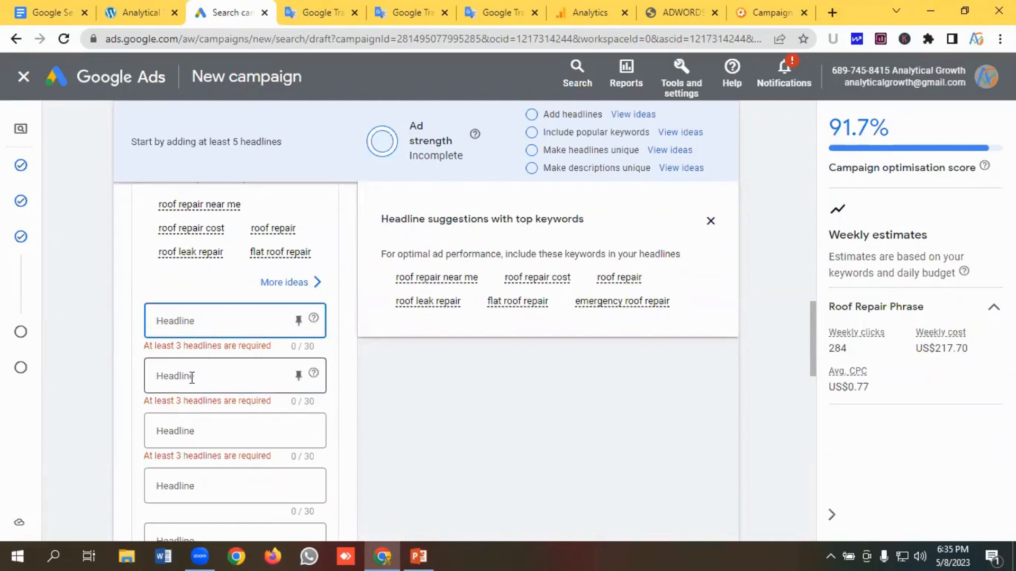
pyautogui.click(191, 378)
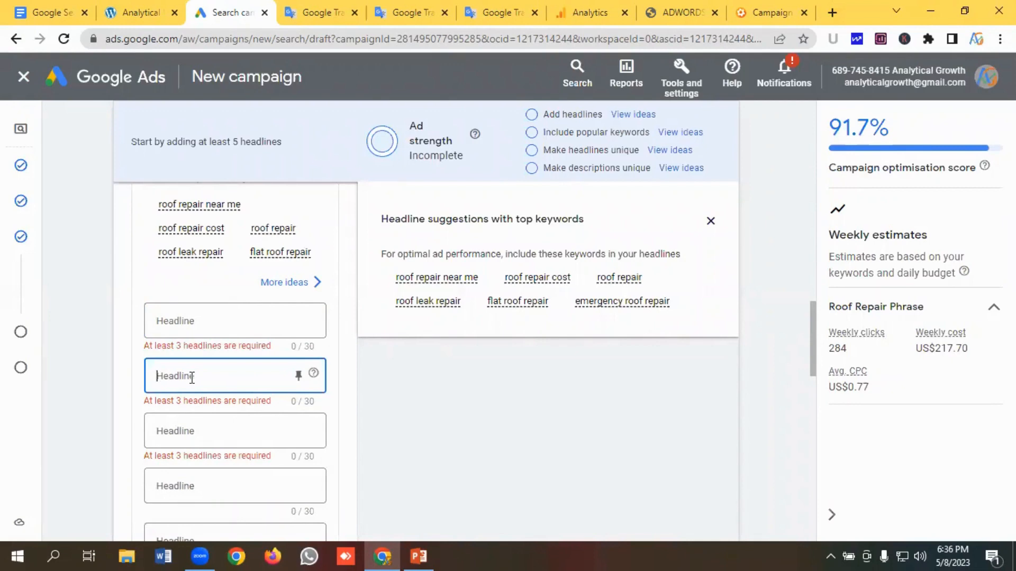
# - Copy the headline "ATAB® #1 Local Roofing Company" from the notes and paste it into the first headline field
pyautogui.click(420, 15)
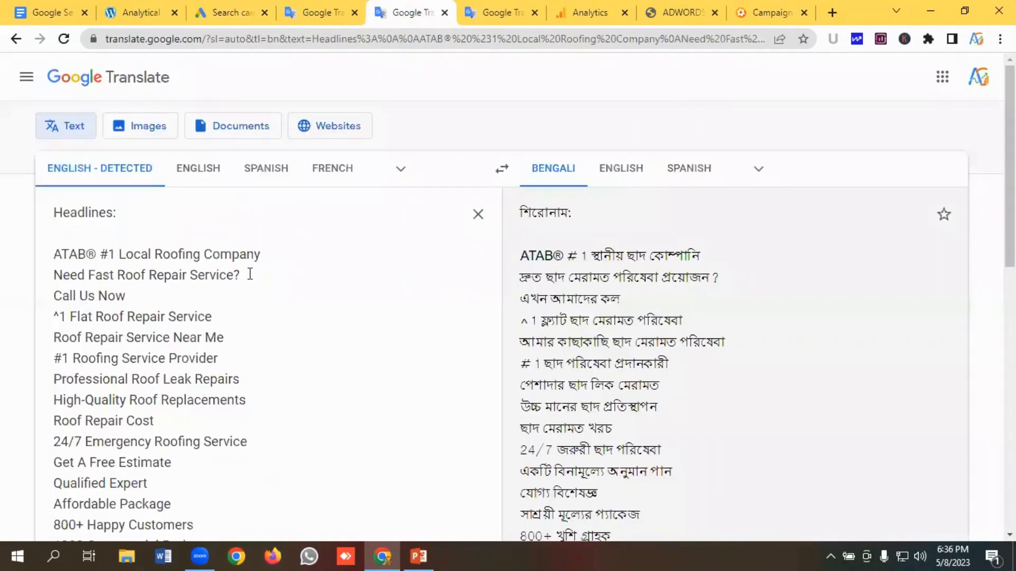
pyautogui.scroll(-1, 250, 275)
pyautogui.moveTo(284, 184); pyautogui.dragTo(51, 183)
pyautogui.hotkey('ctrl', 'c')
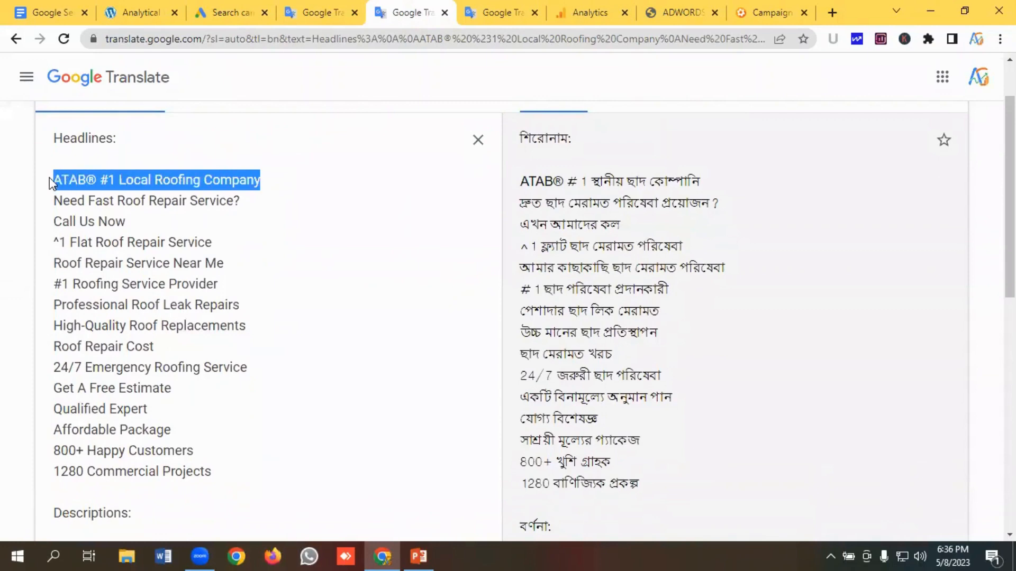
pyautogui.click(236, 13)
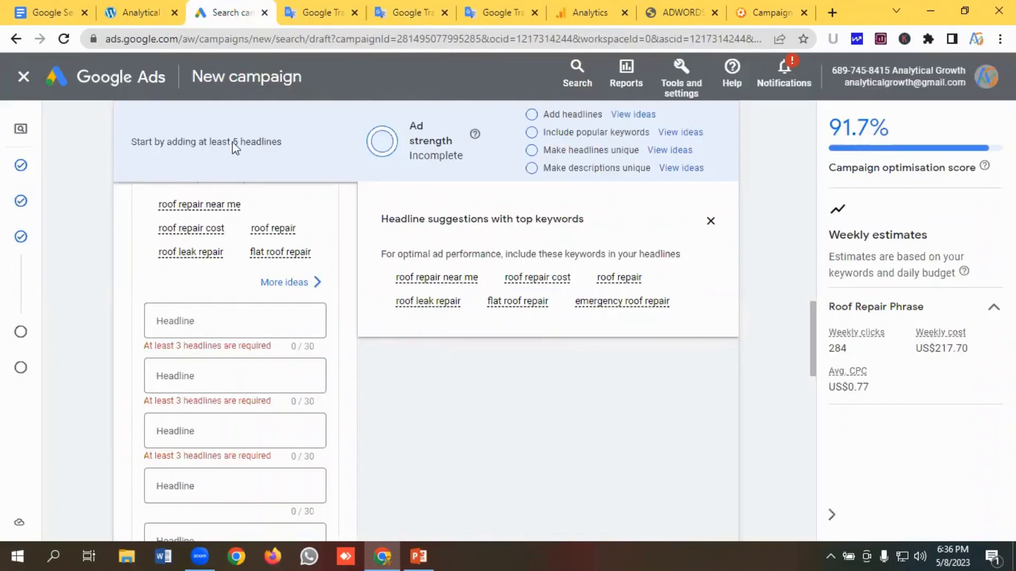
pyautogui.click(182, 319)
pyautogui.hotkey('ctrl', 'v')
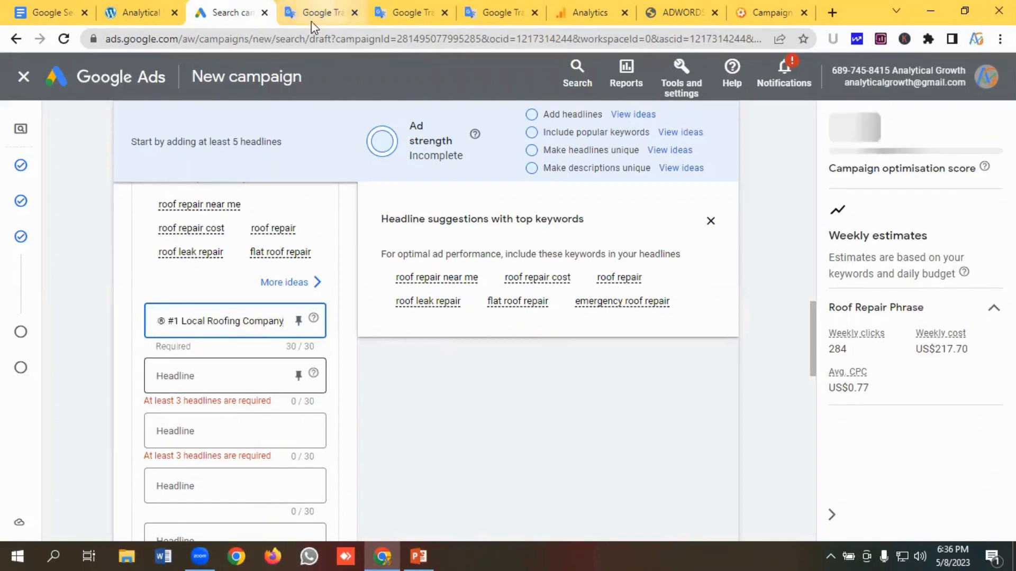
# - Copy "Need Fast Roof Repair Service?" from the notes and paste it into the second headline field
pyautogui.click(408, 12)
pyautogui.moveTo(195, 200); pyautogui.dragTo(49, 200)
pyautogui.hotkey('ctrl', 'c')
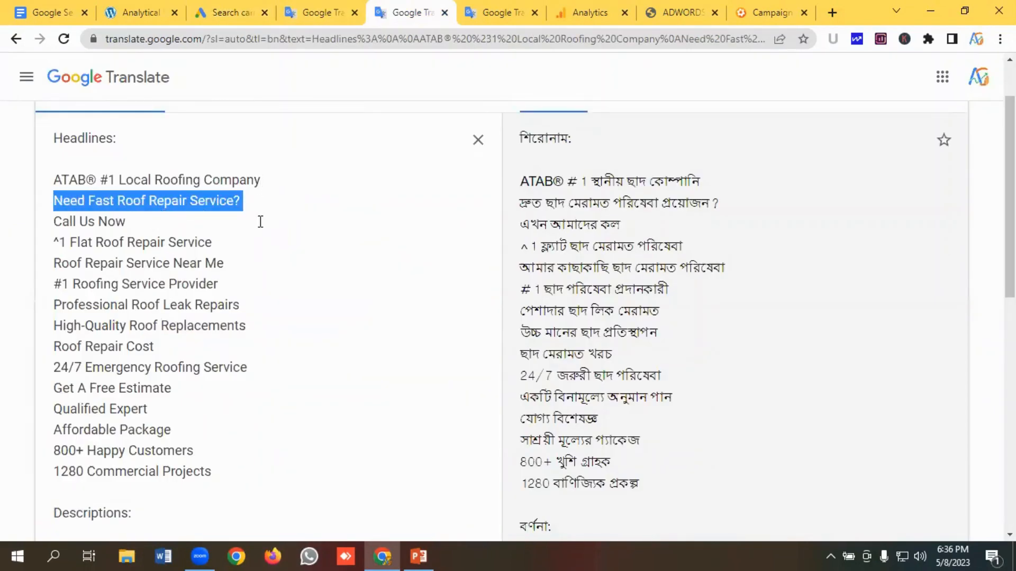
pyautogui.click(236, 10)
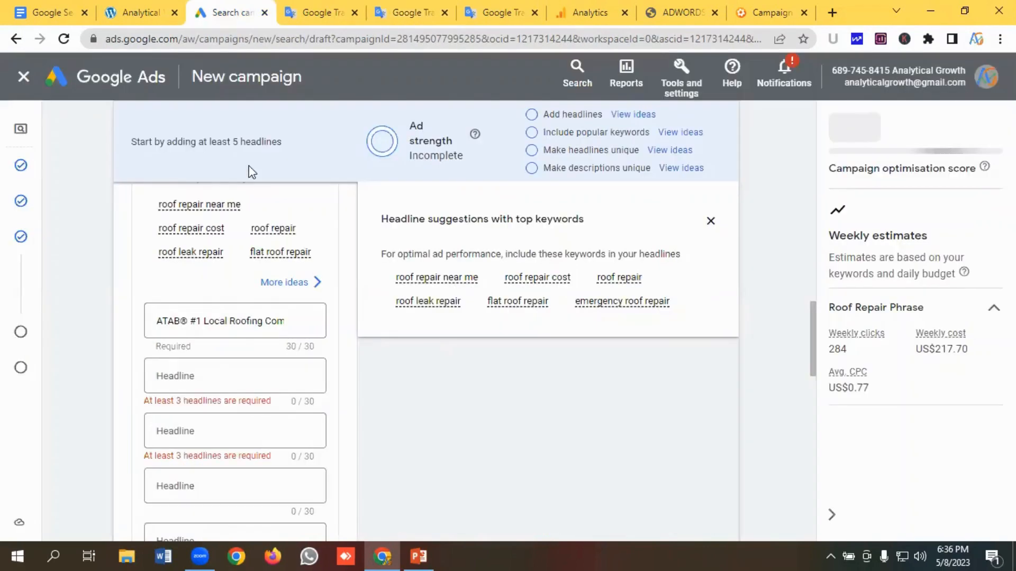
pyautogui.click(186, 377)
pyautogui.hotkey('ctrl', 'v')
# - Copy "Call Us Now" from the notes and paste it into the third headline field
pyautogui.scroll(-1, 186, 377)
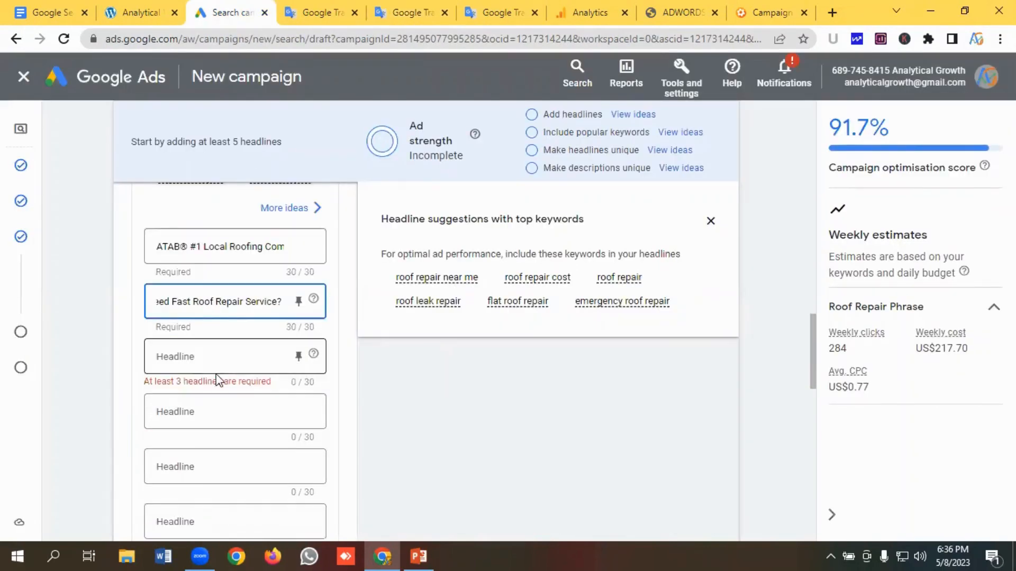
pyautogui.click(184, 357)
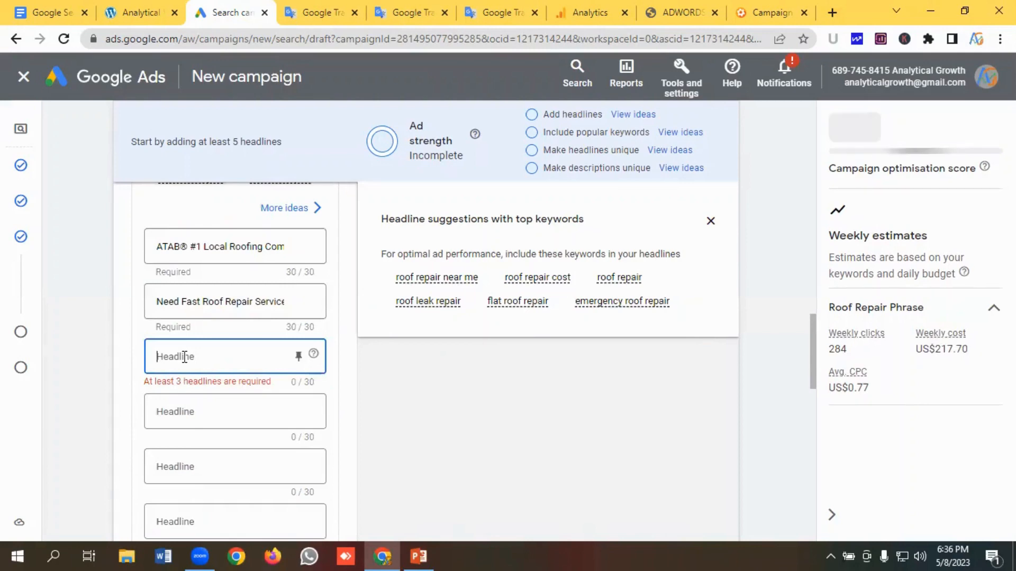
pyautogui.click(410, 12)
pyautogui.moveTo(138, 220); pyautogui.dragTo(31, 219)
pyautogui.hotkey('ctrl', 'c')
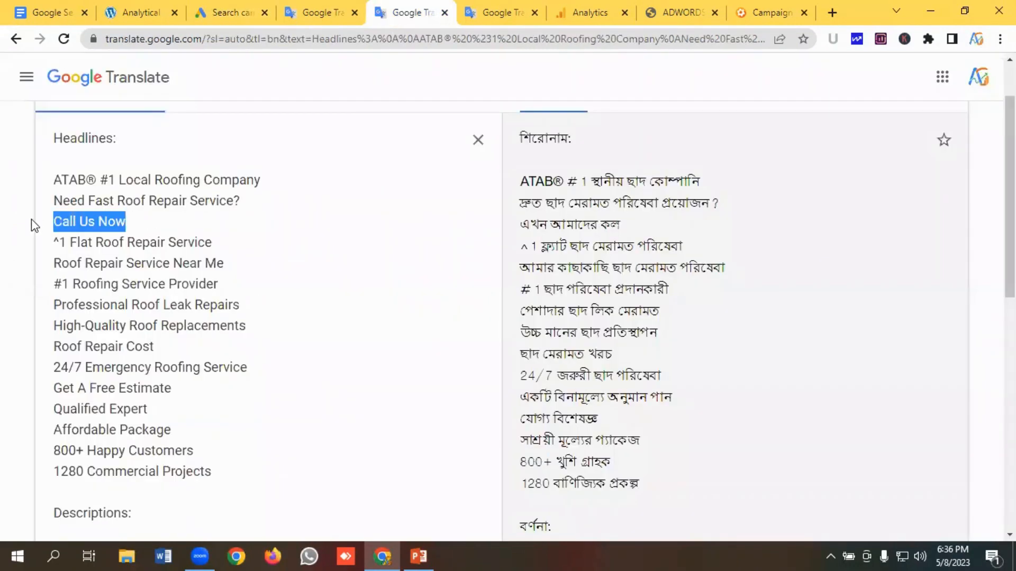
pyautogui.click(228, 13)
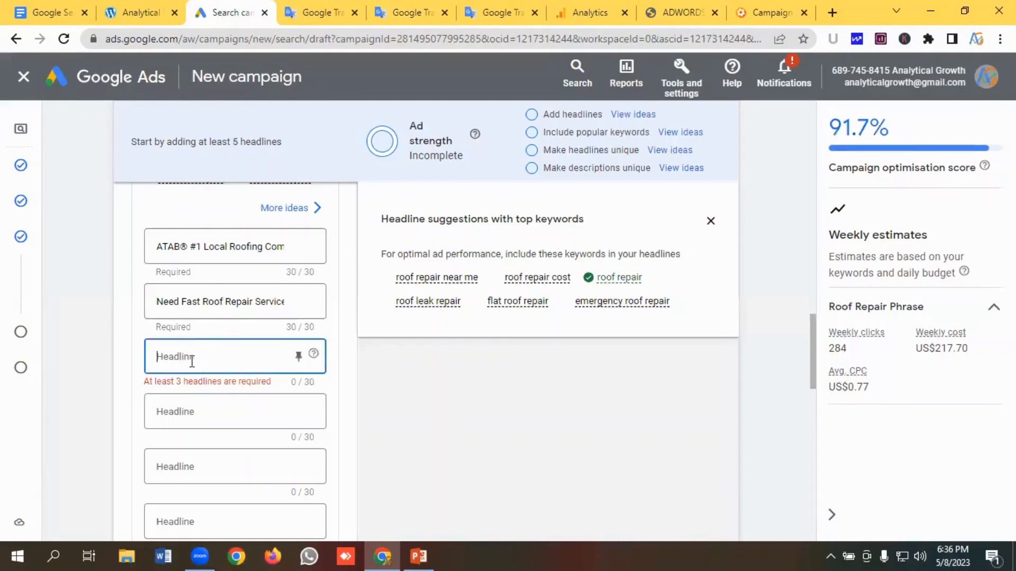
pyautogui.hotkey('ctrl', 'v')
# - Copy "^1 Flat Roof Repair Service" from the notes and paste it into the fourth headline field
pyautogui.scroll(-3, 198, 344)
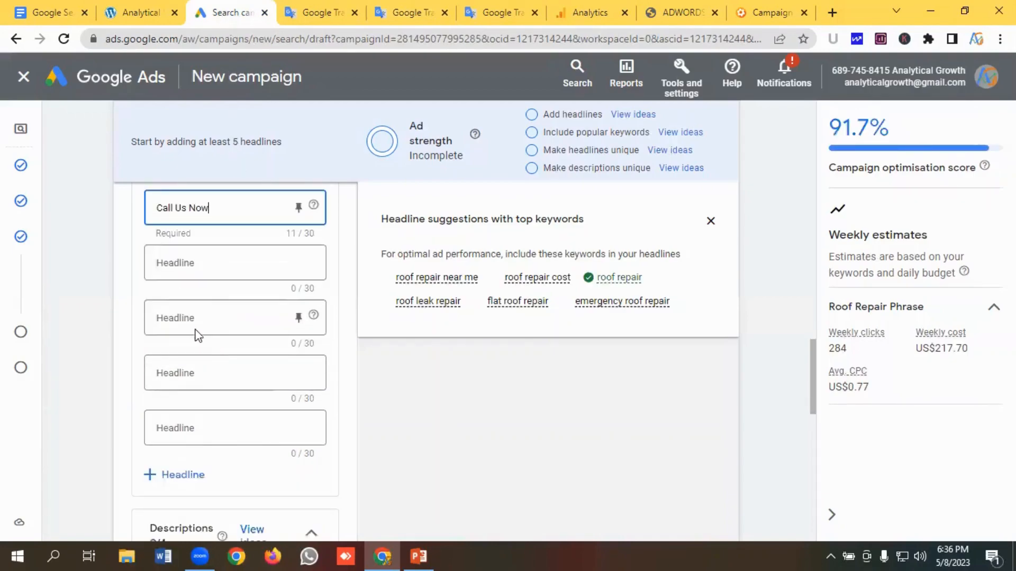
pyautogui.click(200, 263)
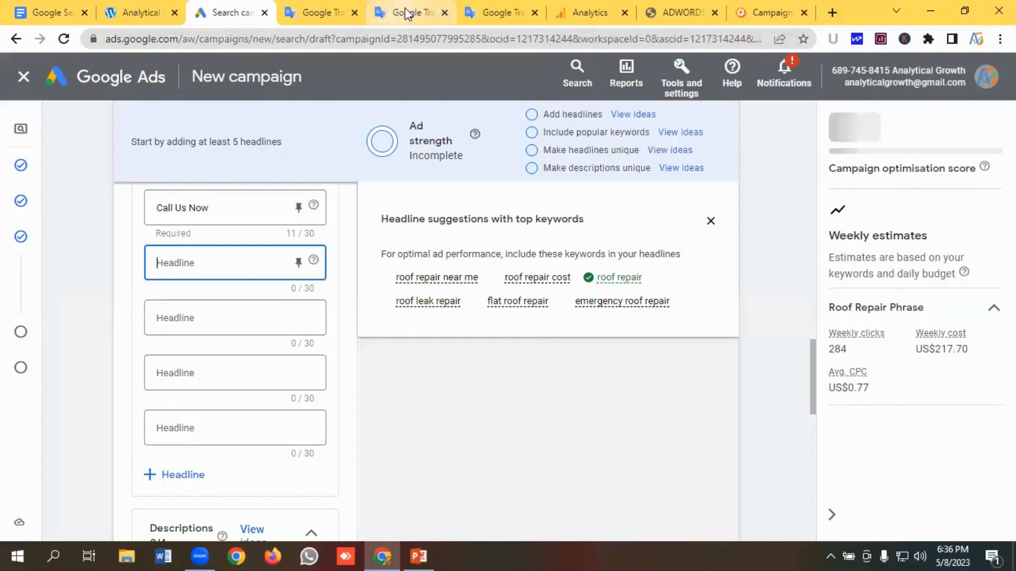
pyautogui.click(397, 13)
pyautogui.moveTo(238, 241); pyautogui.dragTo(22, 245)
pyautogui.hotkey('ctrl', 'c')
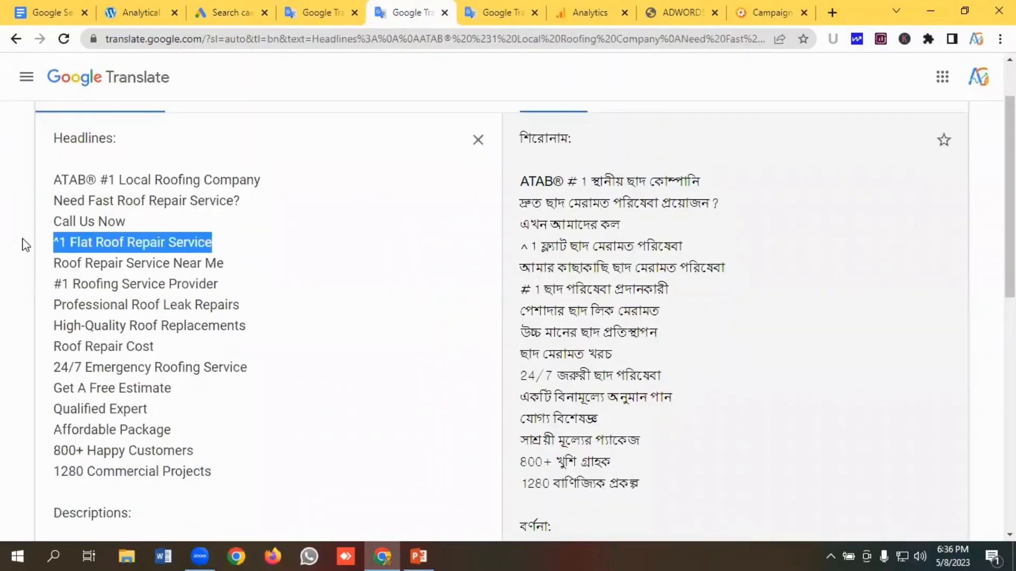
pyautogui.click(230, 13)
pyautogui.click(197, 263)
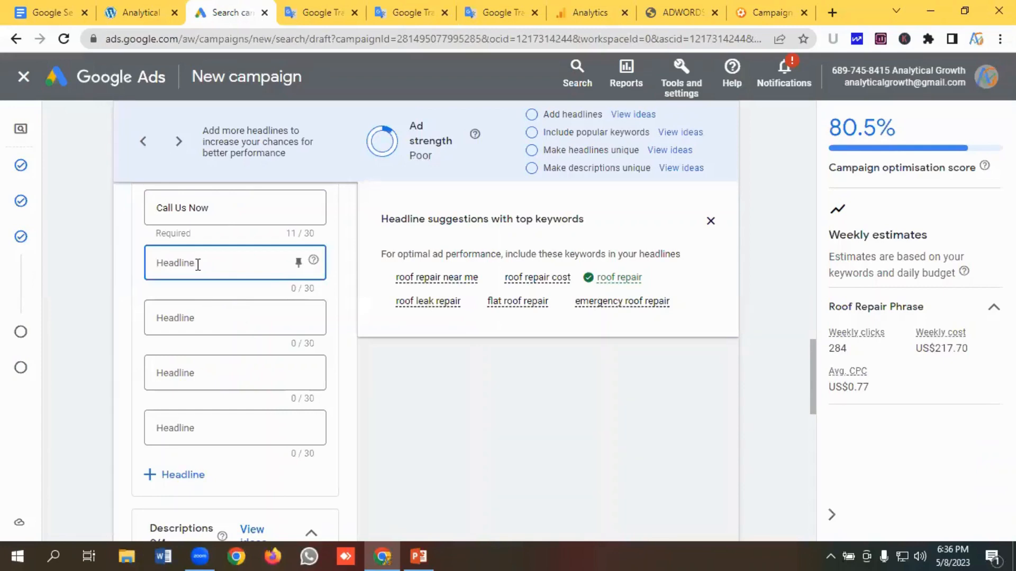
pyautogui.hotkey('ctrl', 'v')
# - Copy "Roof Repair Service Near Me" from the notes and paste it into the fifth headline field
pyautogui.click(192, 317)
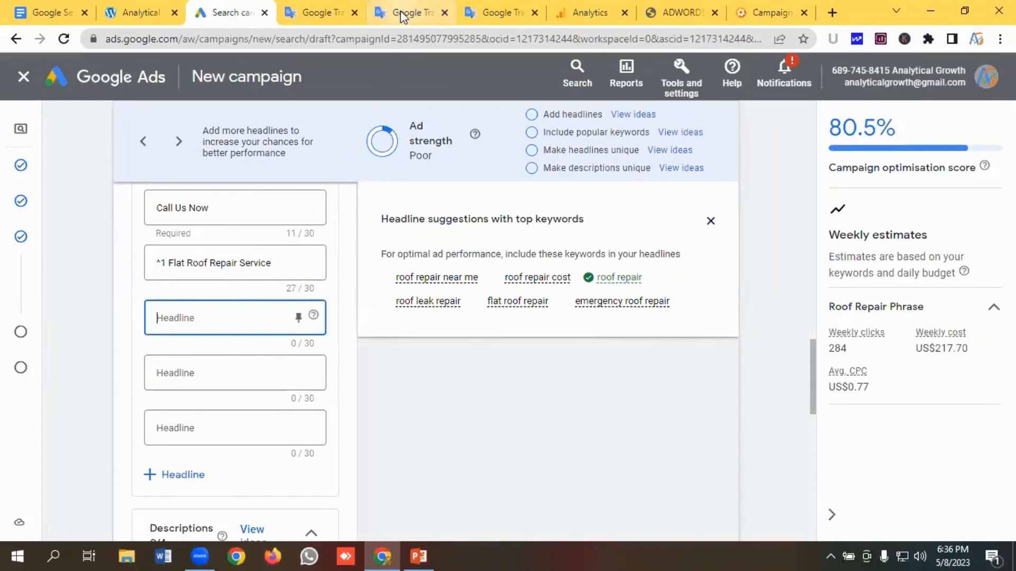
pyautogui.click(402, 16)
pyautogui.moveTo(234, 267); pyautogui.dragTo(49, 273)
pyautogui.hotkey('ctrl', 'c')
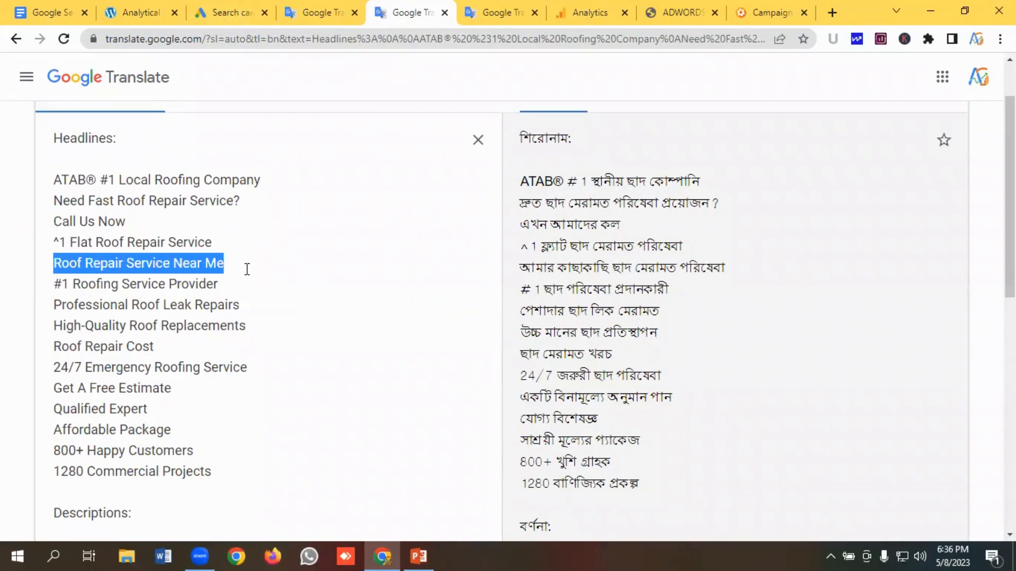
pyautogui.click(228, 13)
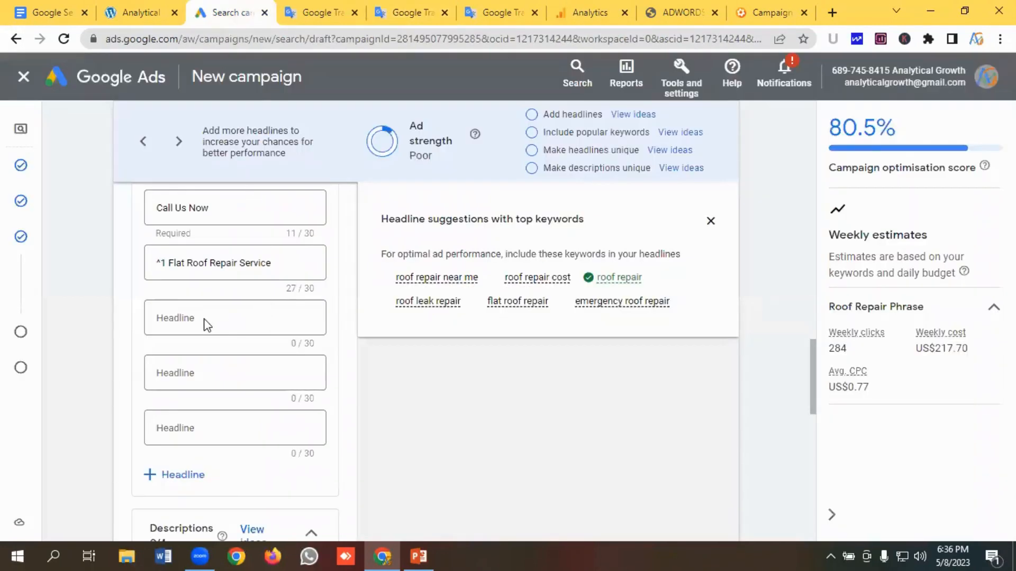
pyautogui.hotkey('ctrl', 'v')
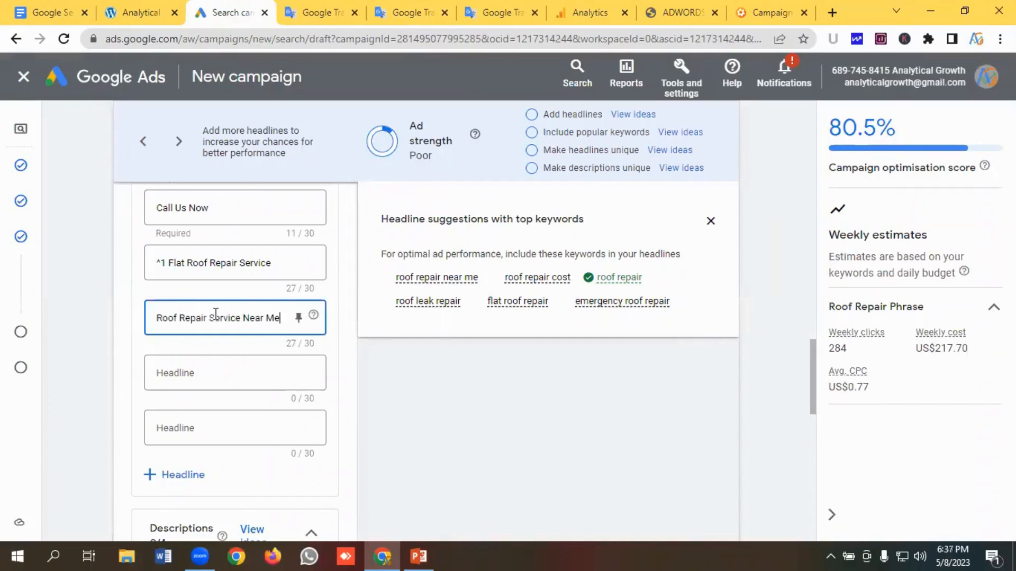
# - Copy "#1 Roofing Service Provider" from the notes and paste it into the sixth headline field
pyautogui.scroll(-1, 207, 323)
pyautogui.click(191, 298)
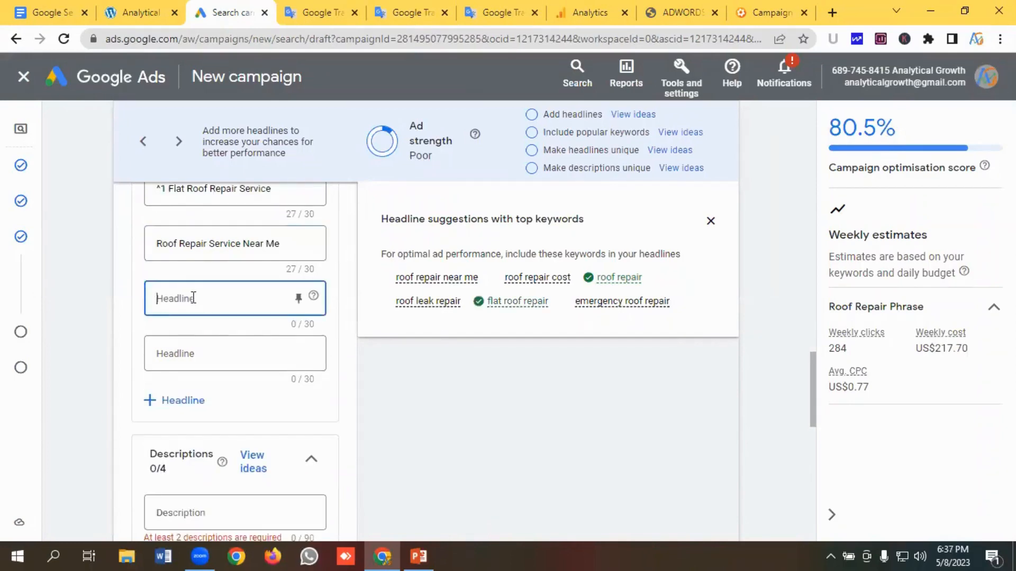
pyautogui.click(407, 13)
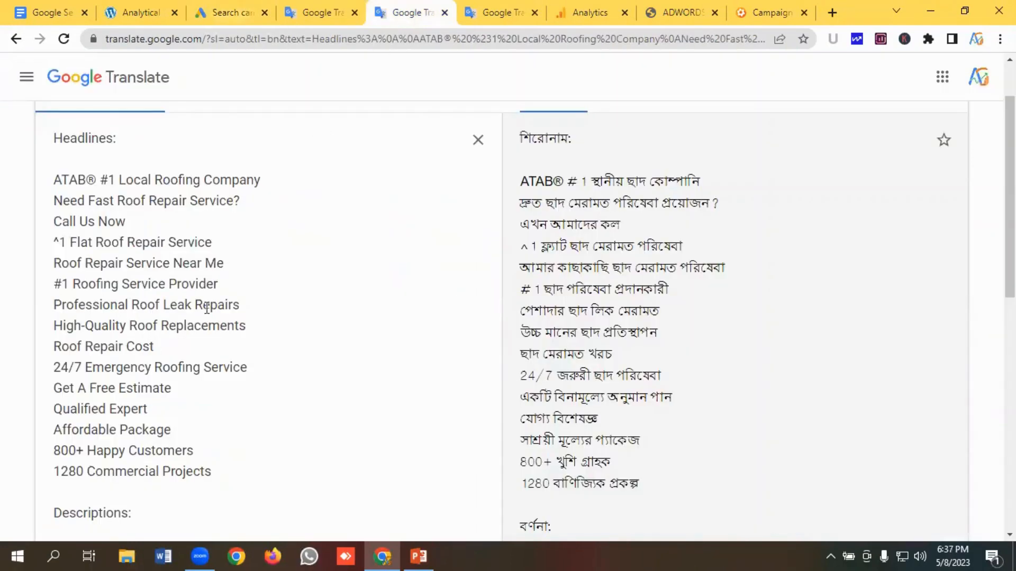
pyautogui.moveTo(218, 285); pyautogui.dragTo(1, 286)
pyautogui.hotkey('ctrl', 'c')
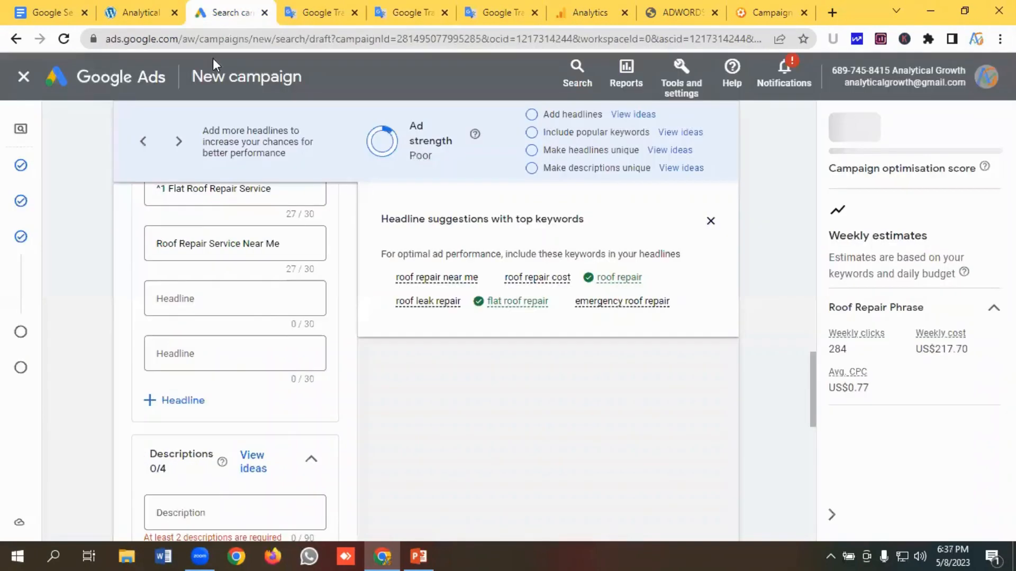
pyautogui.click(210, 15)
pyautogui.hotkey('ctrl', 'v')
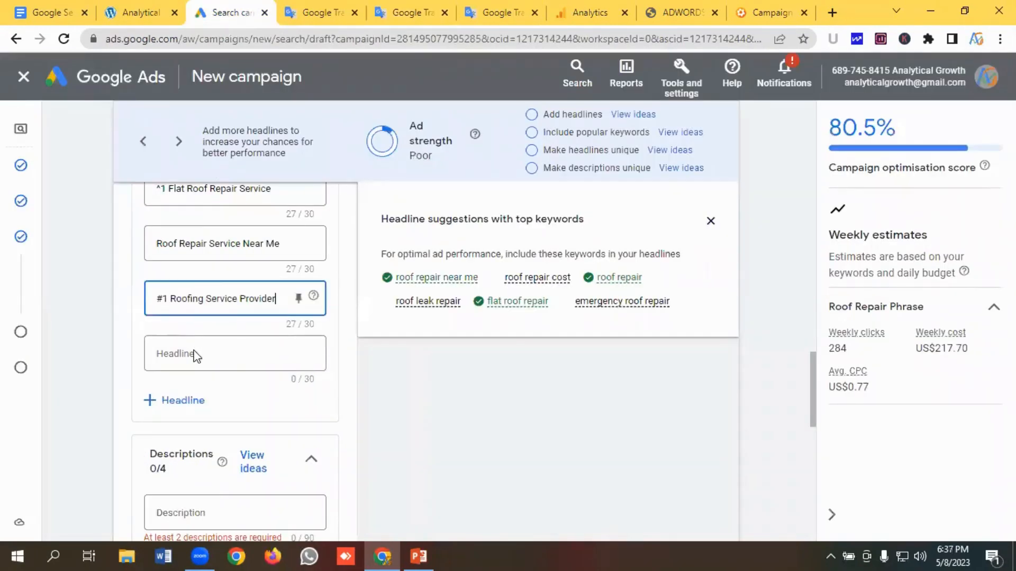
# - Copy "Professional Roof Leak Repairs" from the notes and paste it into the seventh headline field
pyautogui.click(197, 353)
pyautogui.click(398, 16)
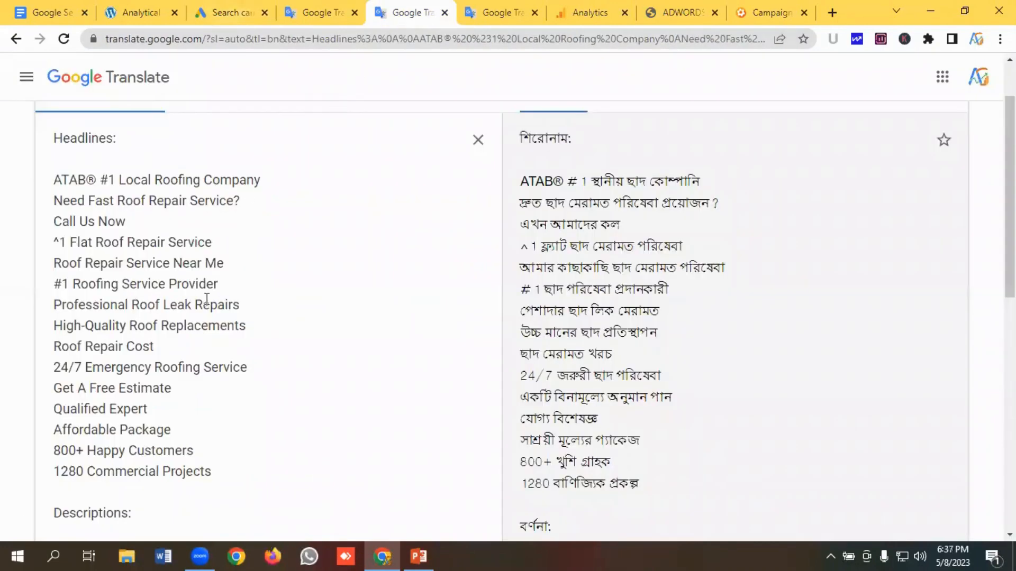
pyautogui.moveTo(259, 304); pyautogui.dragTo(13, 308)
pyautogui.hotkey('ctrl', 'c')
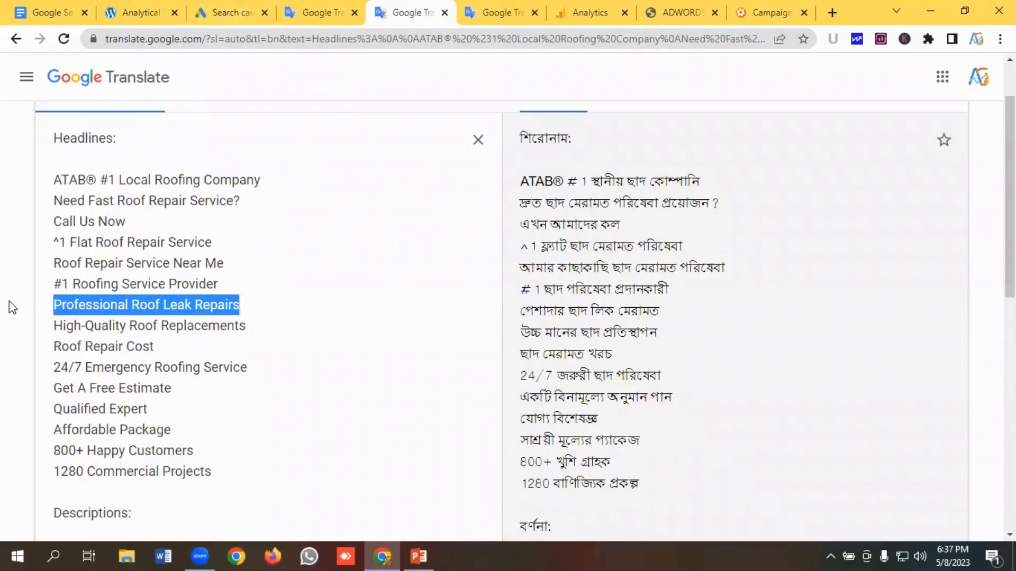
pyautogui.click(227, 12)
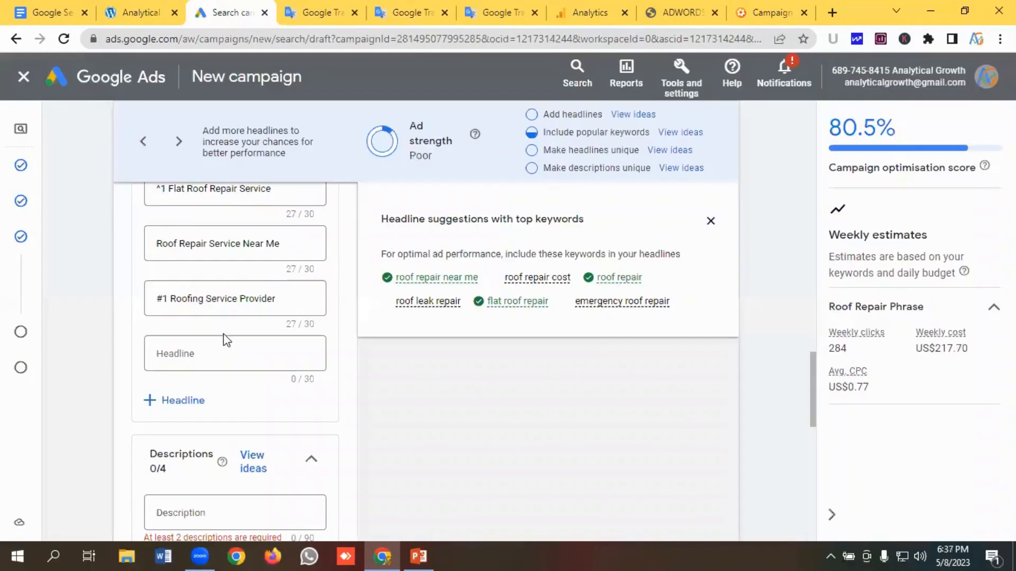
pyautogui.click(212, 358)
pyautogui.hotkey('ctrl', 'v')
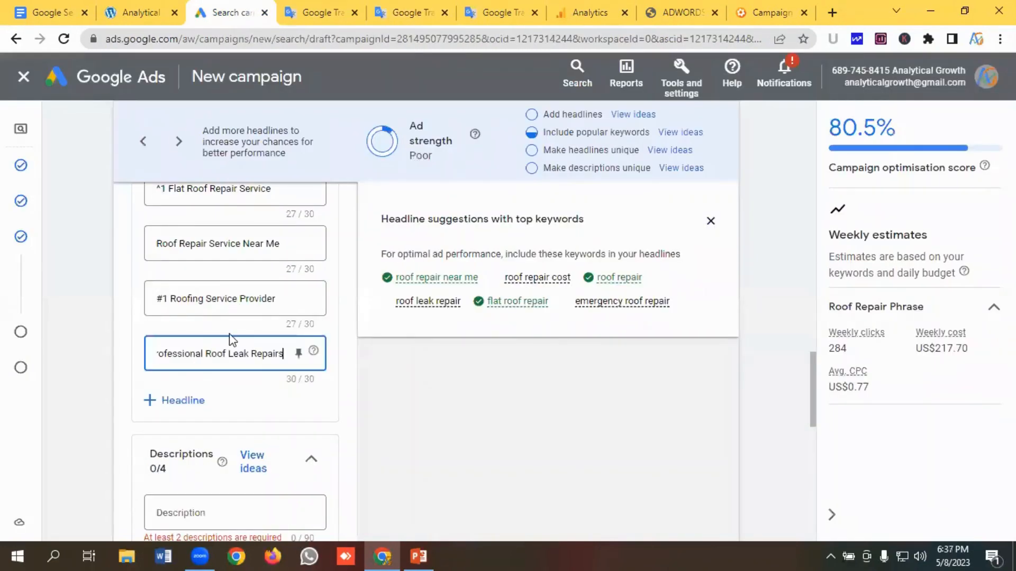
# - Add several more empty headline fields to the ad
pyautogui.scroll(-1, 231, 332)
pyautogui.click(194, 327)
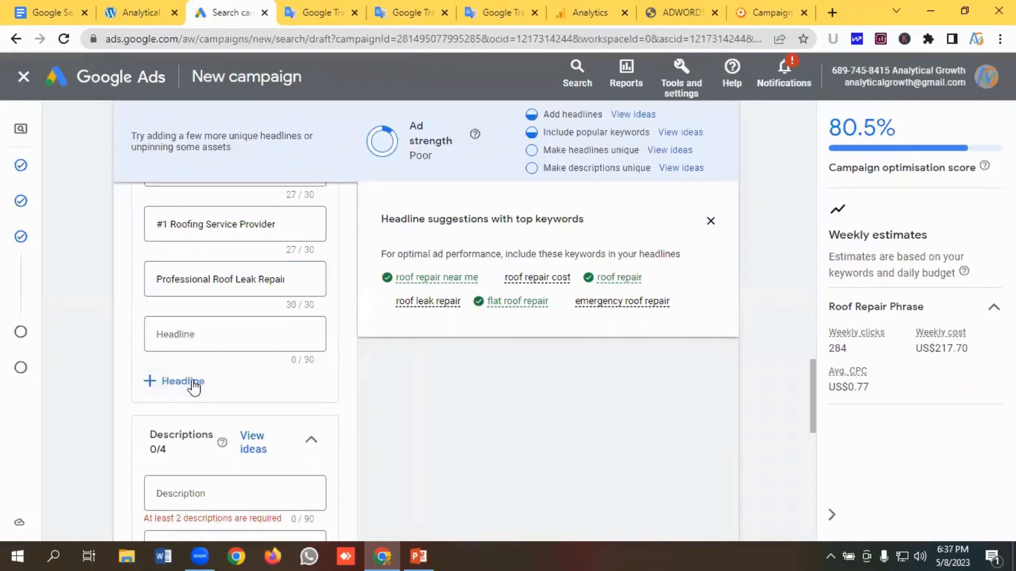
pyautogui.click(193, 381)
pyautogui.click(190, 437)
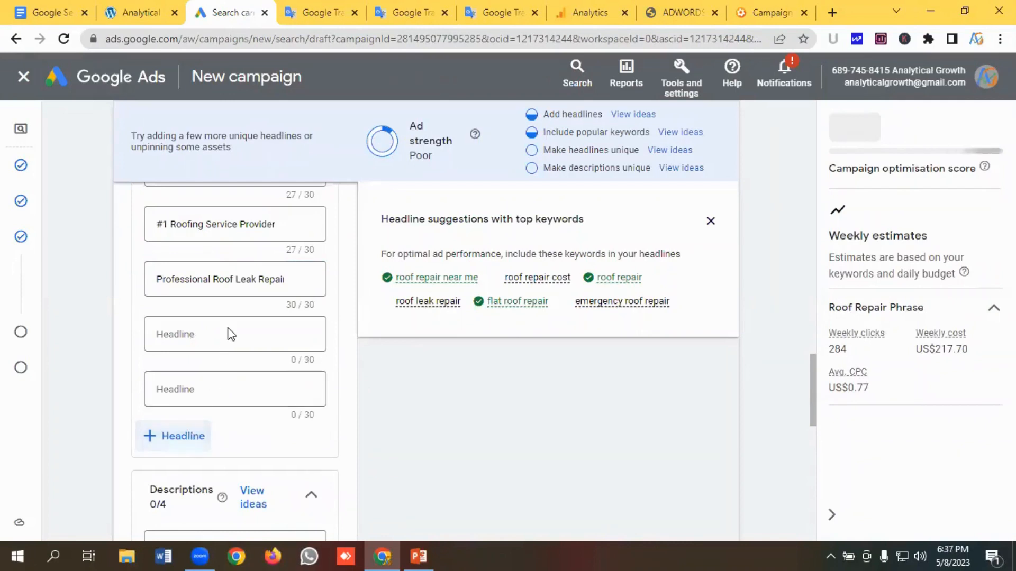
pyautogui.scroll(-3, 207, 392)
pyautogui.click(178, 343)
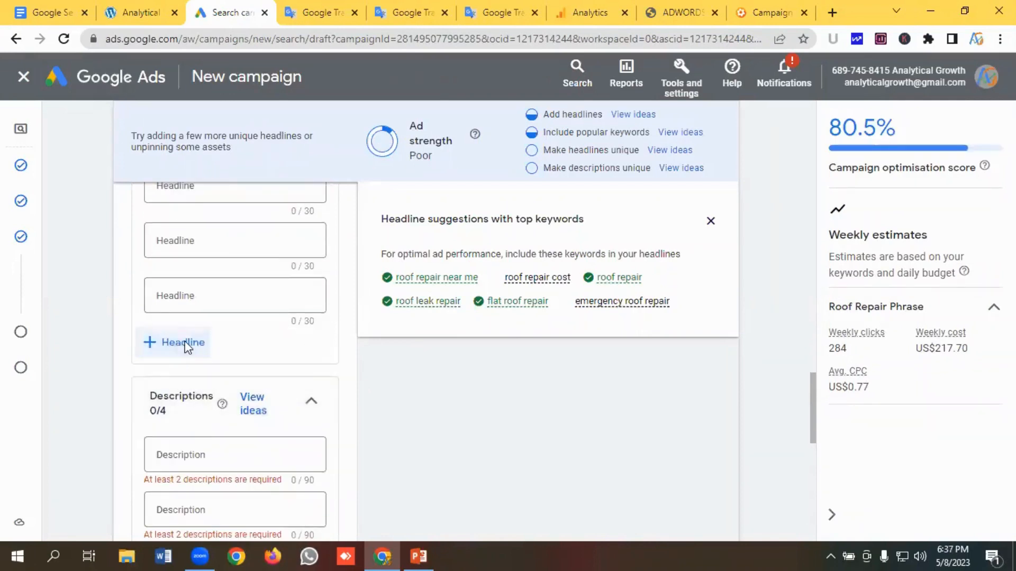
pyautogui.click(179, 397)
pyautogui.scroll(-2, 204, 355)
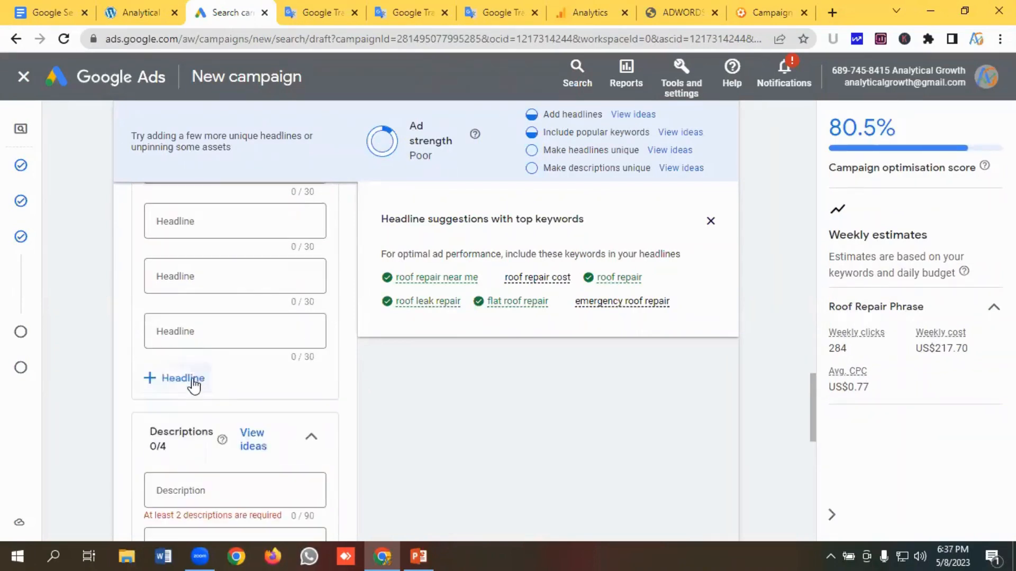
pyautogui.click(192, 380)
pyautogui.scroll(-3, 204, 347)
pyautogui.click(183, 283)
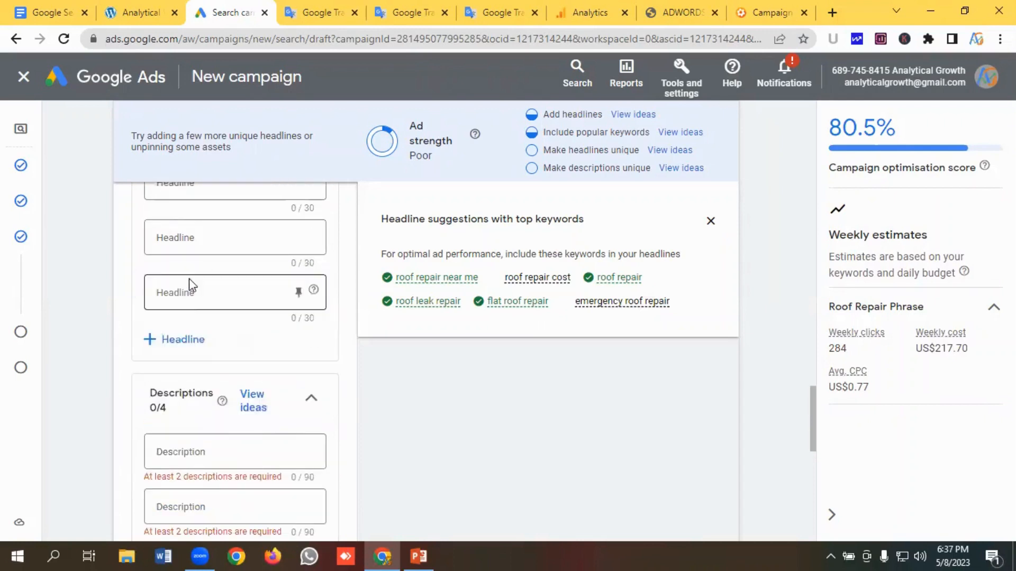
pyautogui.click(196, 340)
pyautogui.scroll(3, 206, 338)
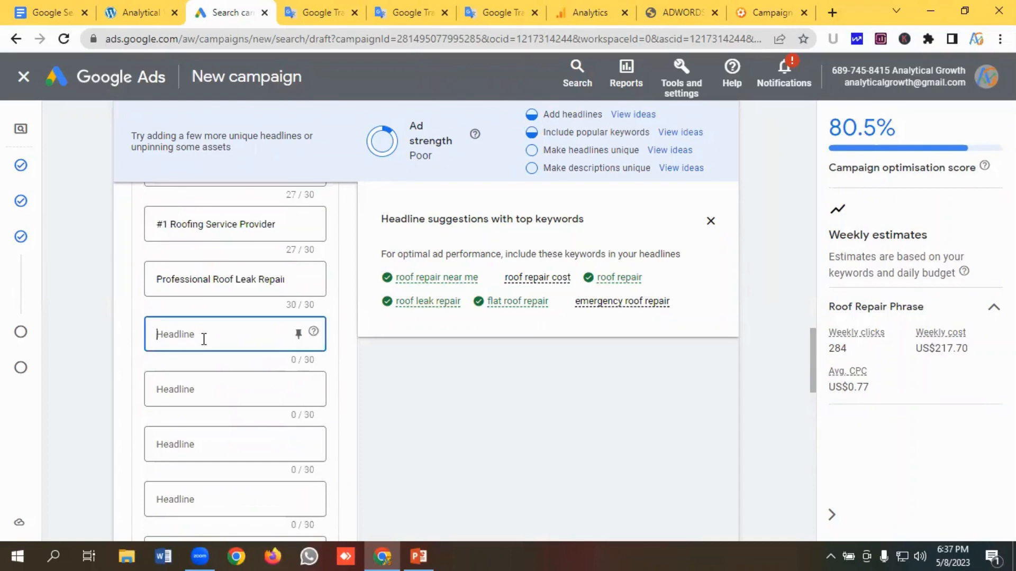
# - Copy "High-Quality Roof Replacements" from the notes and paste it into the eighth headline field
pyautogui.click(413, 12)
pyautogui.click(241, 306)
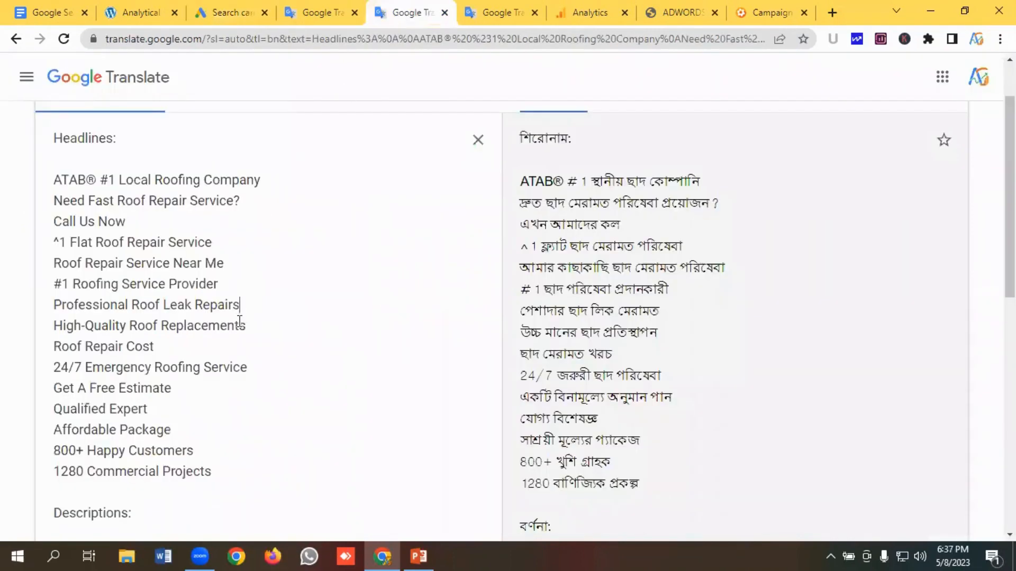
pyautogui.moveTo(273, 324); pyautogui.dragTo(24, 328)
pyautogui.hotkey('ctrl', 'c')
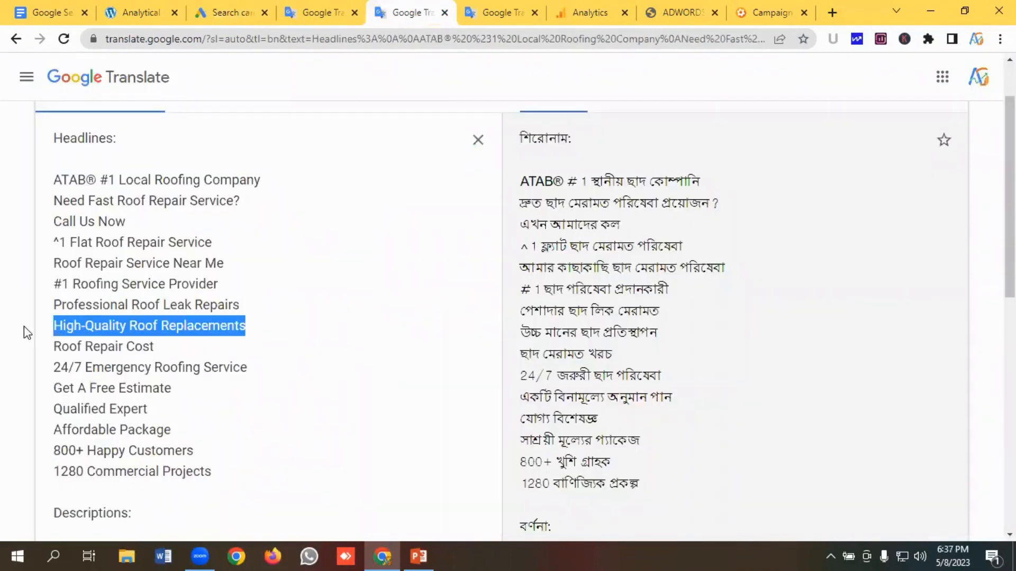
pyautogui.click(230, 12)
pyautogui.click(213, 334)
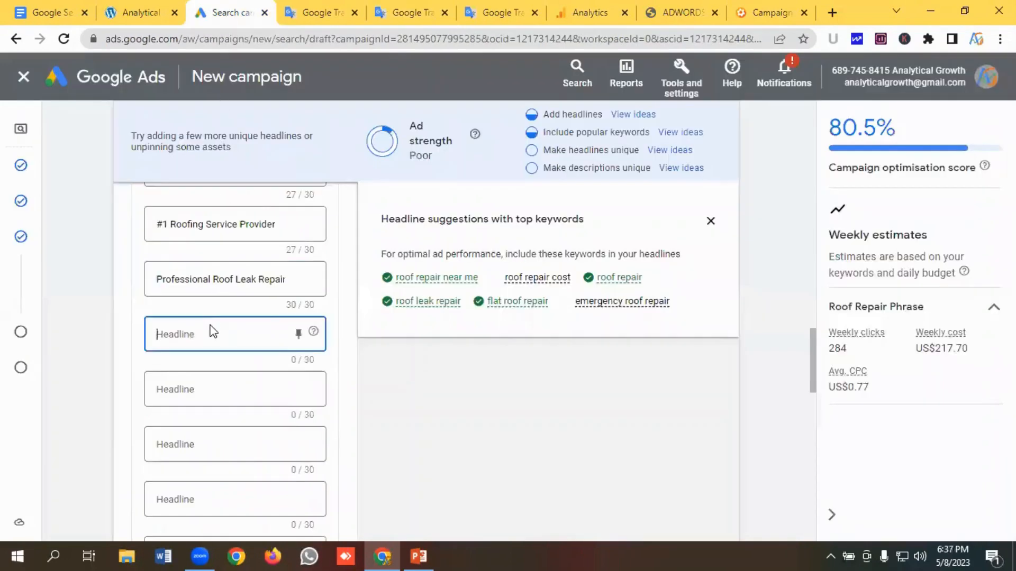
pyautogui.hotkey('ctrl', 'v')
# - Copy "Roof Repair Cost" from the notes and paste it into the ninth headline field
pyautogui.scroll(-1, 214, 316)
pyautogui.click(212, 314)
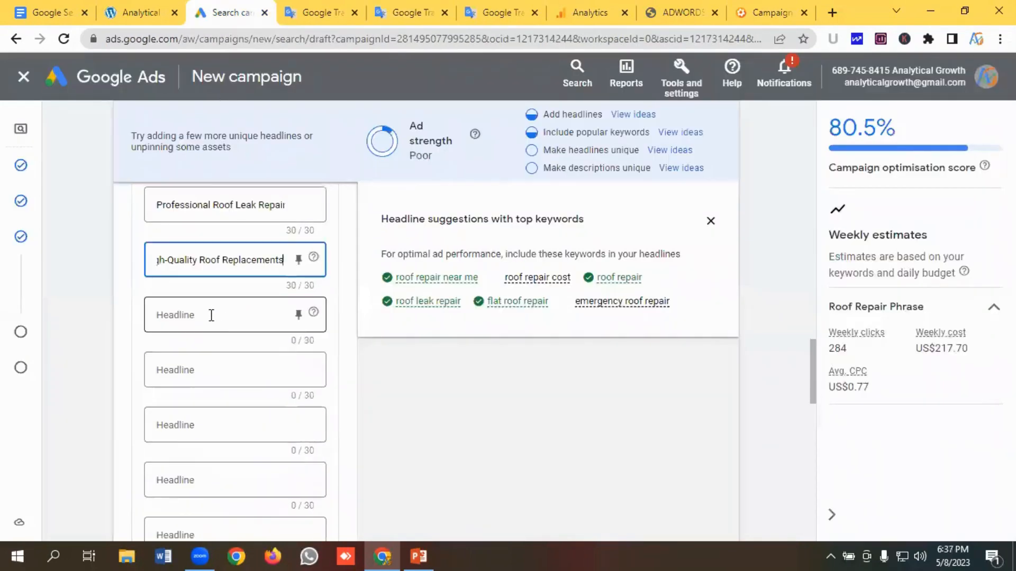
pyautogui.click(411, 12)
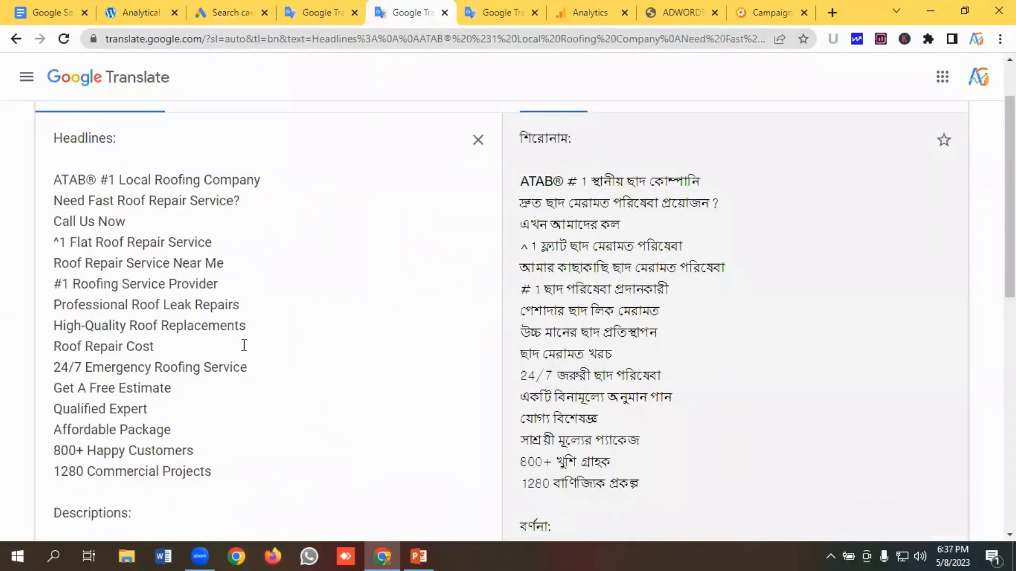
pyautogui.moveTo(154, 346); pyautogui.dragTo(19, 352)
pyautogui.hotkey('ctrl', 'c')
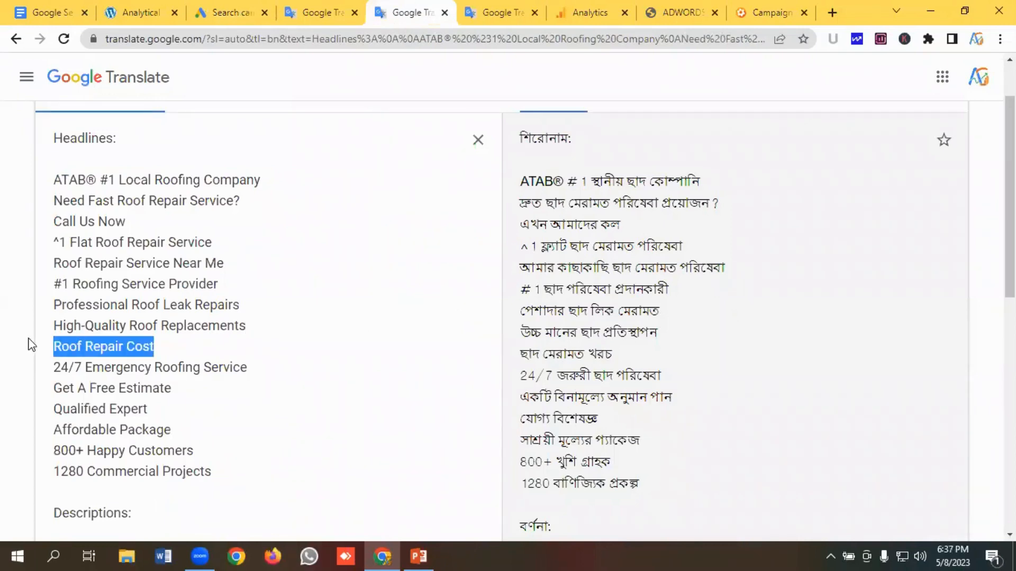
pyautogui.click(233, 12)
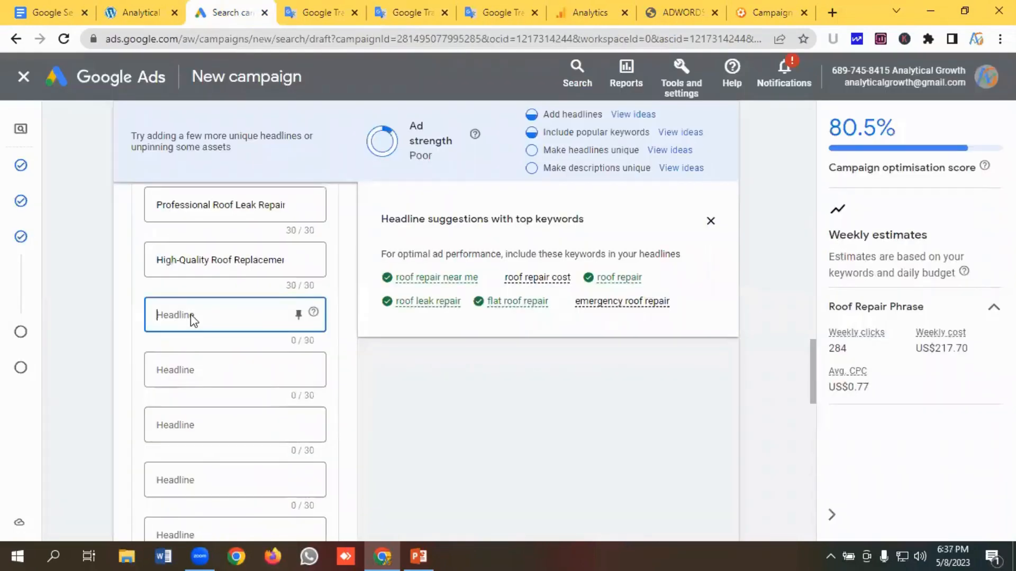
pyautogui.hotkey('ctrl', 'v')
# - Copy "24/7 Emergency Roofing Service" from the notes and paste it into the tenth headline field
pyautogui.click(200, 371)
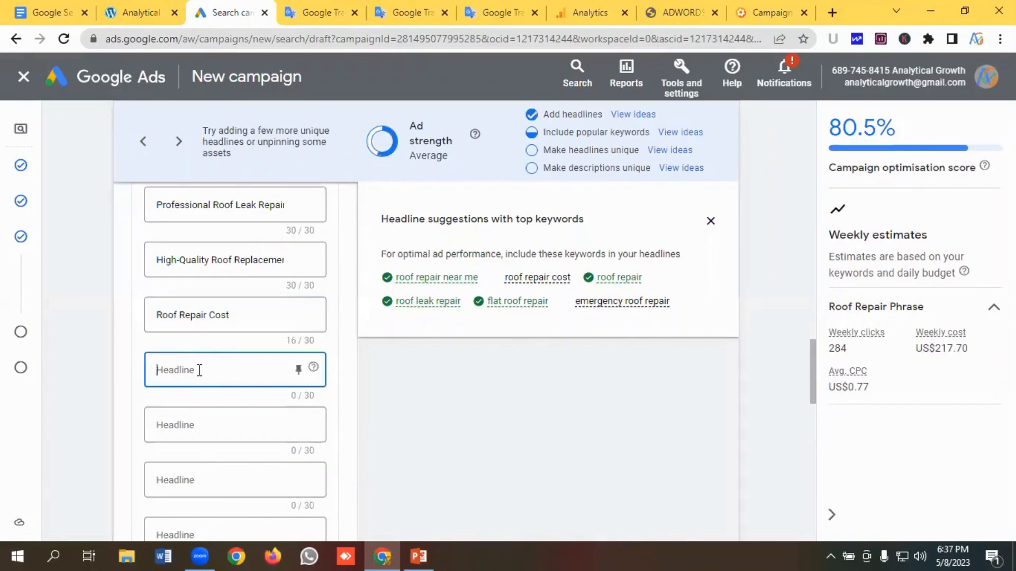
pyautogui.click(412, 12)
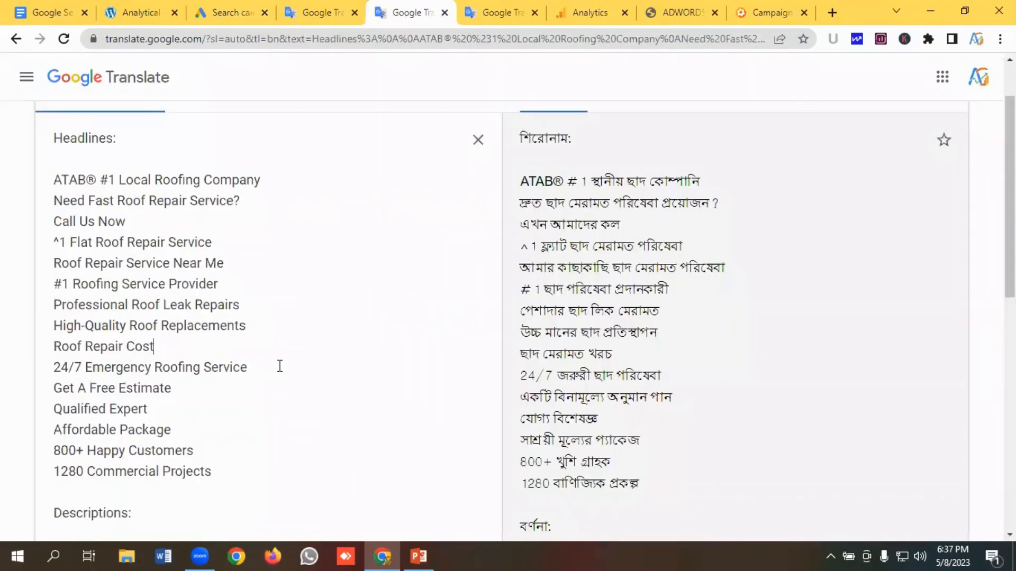
pyautogui.moveTo(280, 366); pyautogui.dragTo(32, 365)
pyautogui.hotkey('ctrl', 'c')
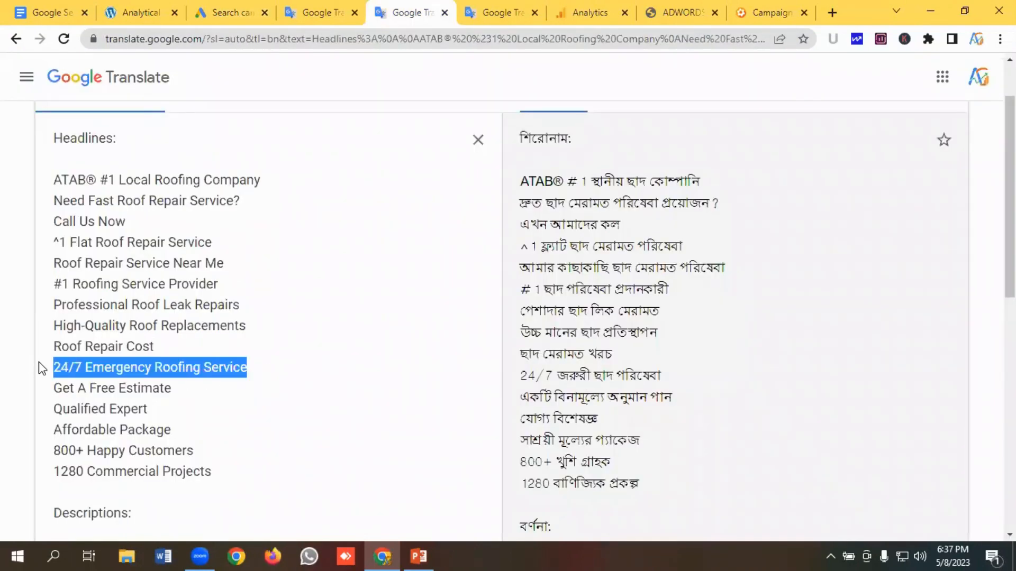
pyautogui.click(233, 13)
pyautogui.click(197, 361)
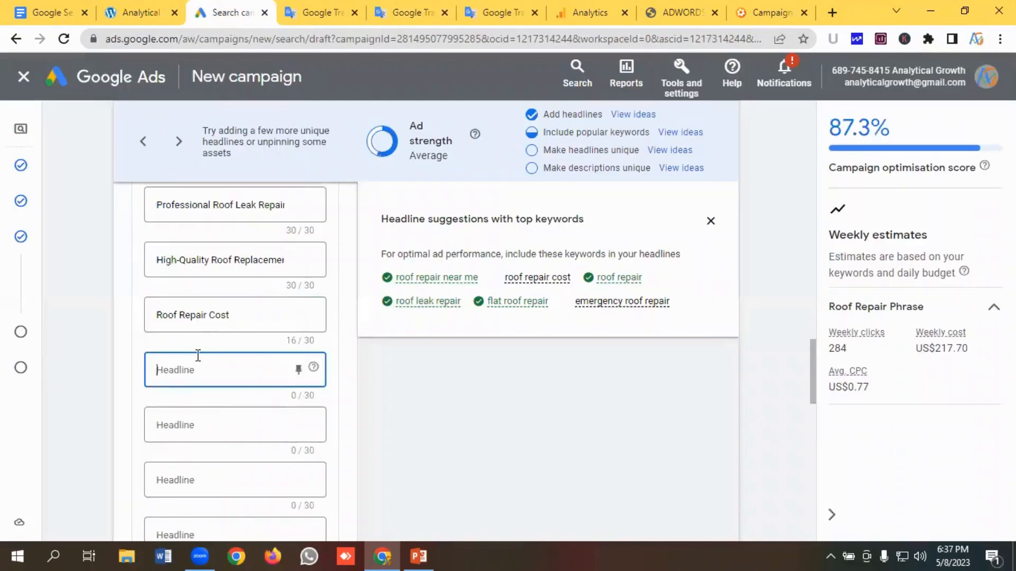
pyautogui.hotkey('ctrl', 'v')
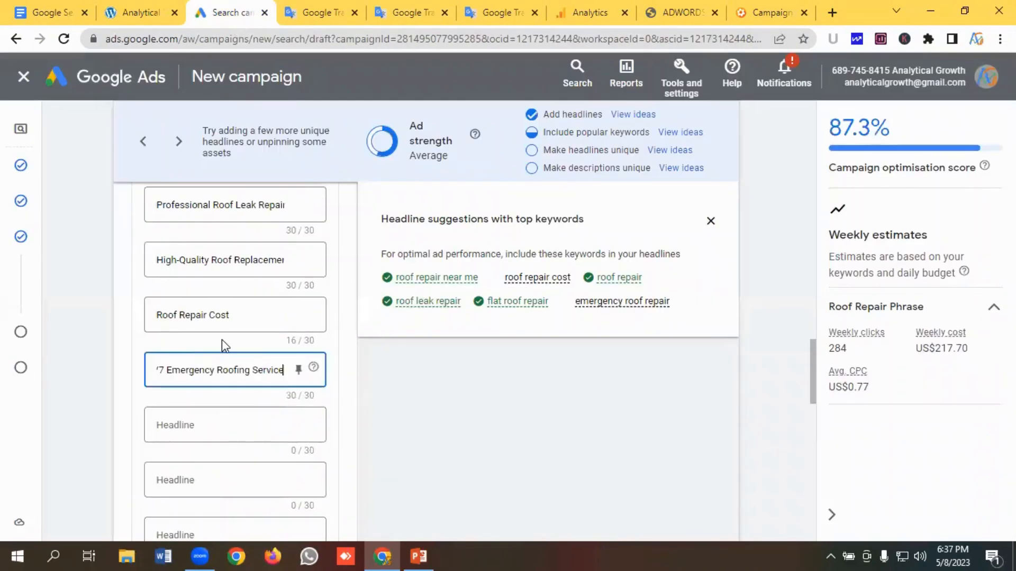
# - Copy "Get A Free Estimate" from the notes and paste it into the eleventh headline field
pyautogui.scroll(-1, 221, 340)
pyautogui.click(217, 349)
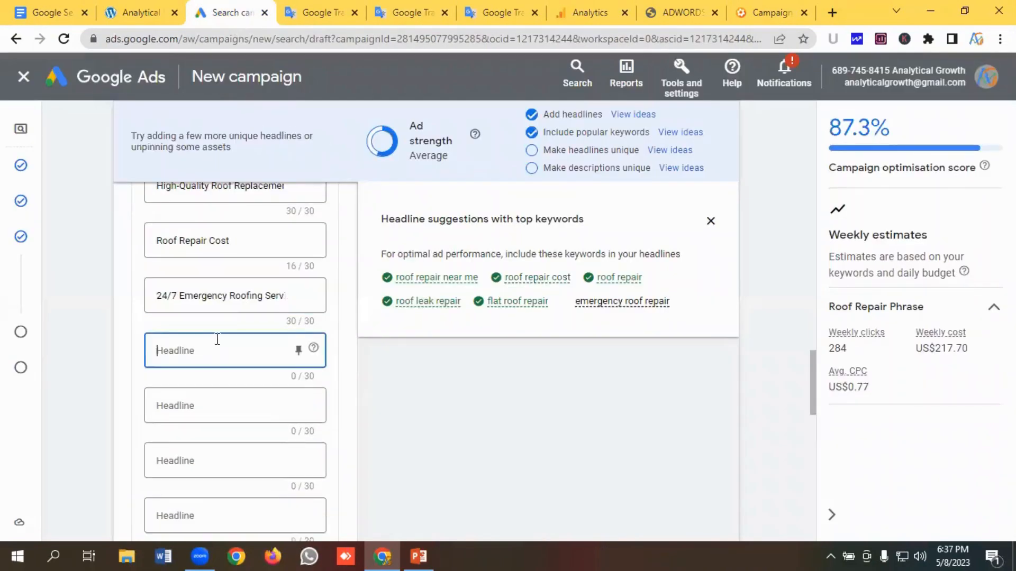
pyautogui.click(393, 16)
pyautogui.scroll(-1, 221, 330)
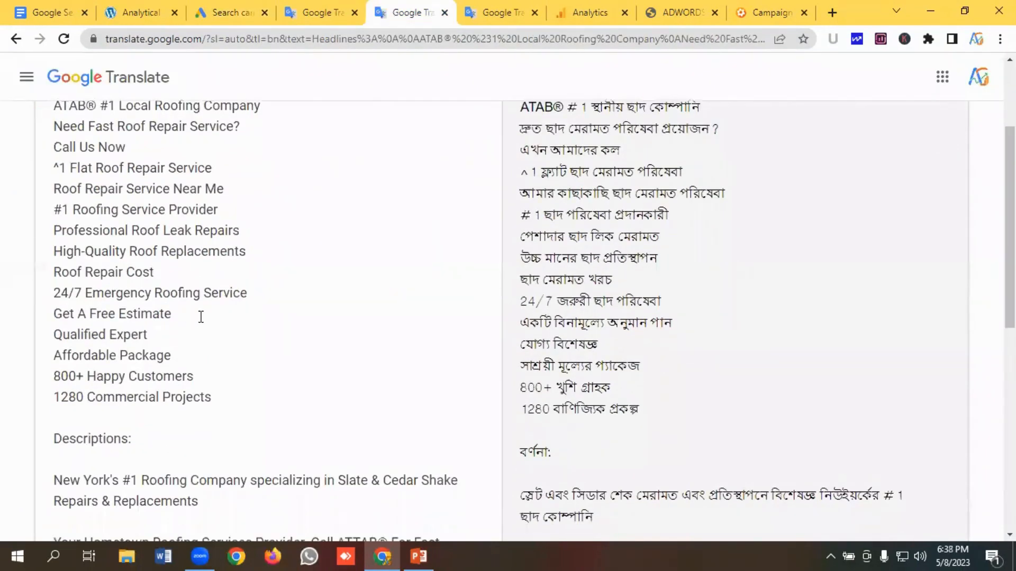
pyautogui.moveTo(175, 317); pyautogui.dragTo(62, 317)
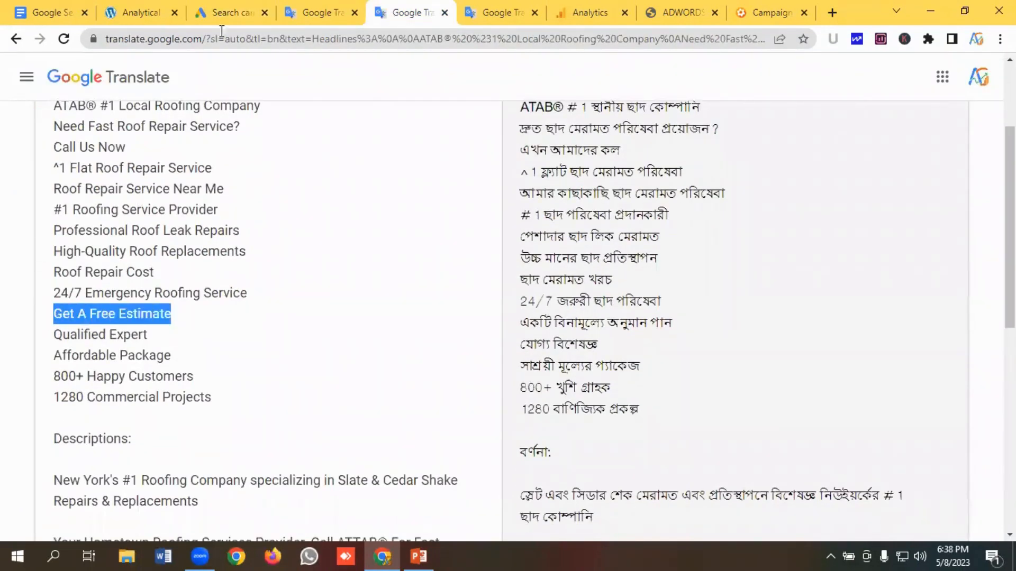
pyautogui.click(223, 12)
pyautogui.click(195, 354)
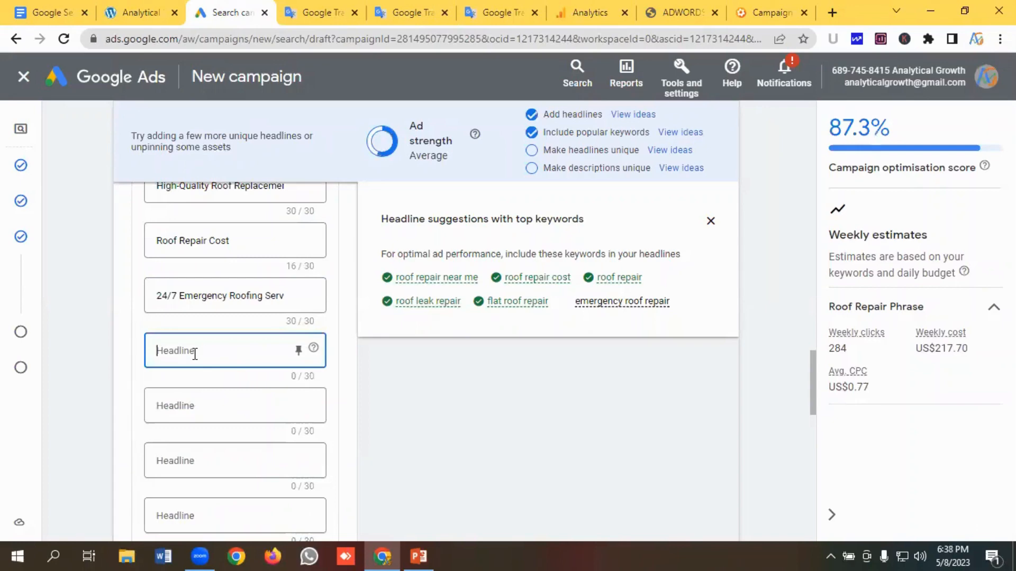
pyautogui.write('Get A Free Estimate')
# - Copy "Qualified Expert" from the notes and paste it into the twelfth headline field
pyautogui.click(198, 406)
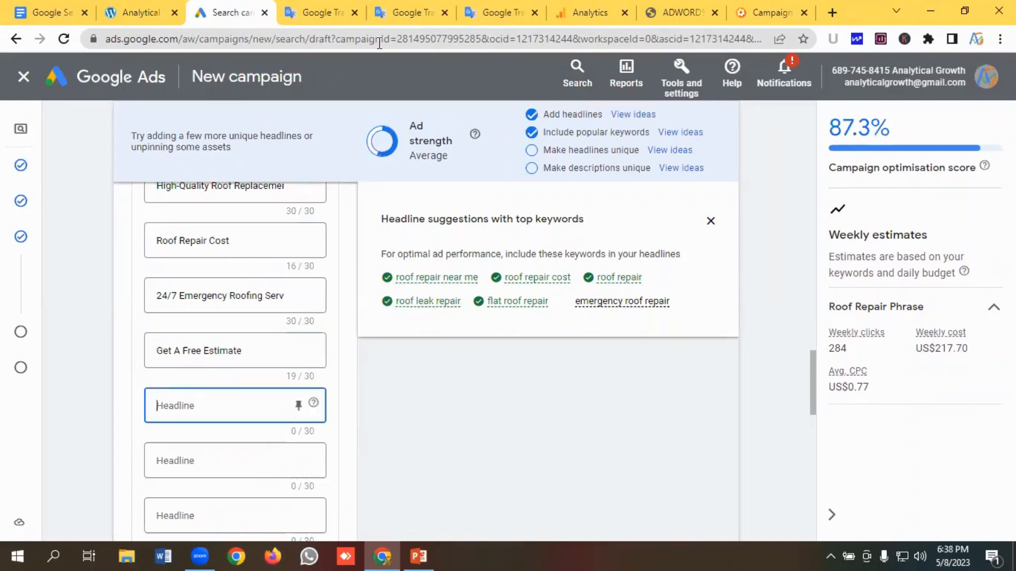
pyautogui.click(396, 17)
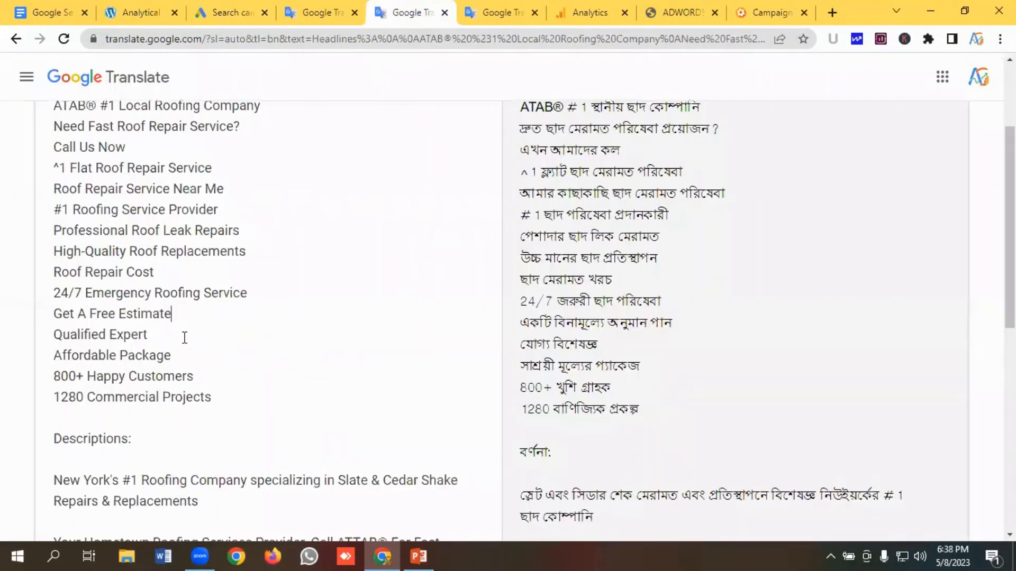
pyautogui.moveTo(185, 338); pyautogui.dragTo(16, 344)
pyautogui.hotkey('ctrl', 'c')
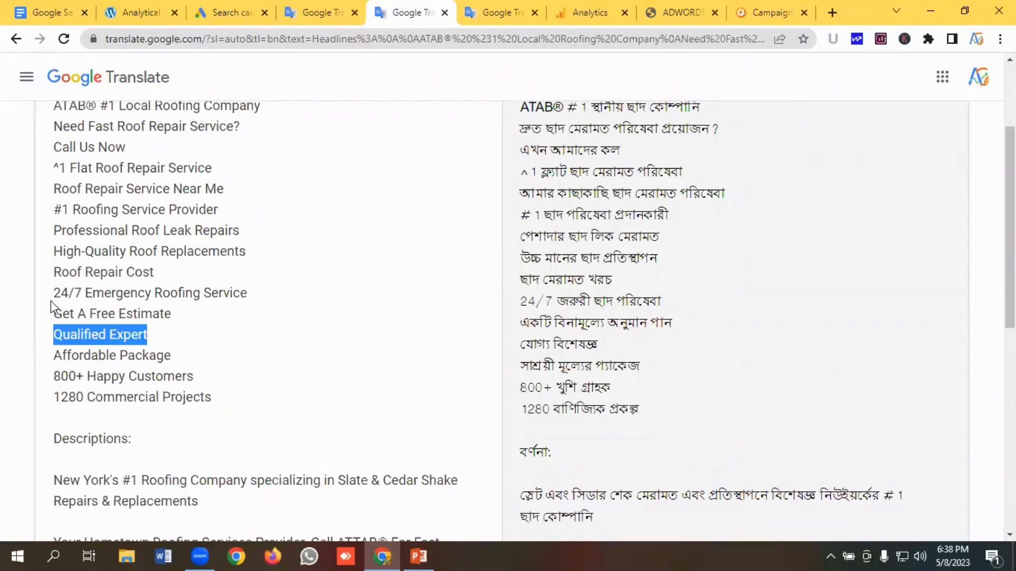
pyautogui.click(212, 12)
pyautogui.click(182, 406)
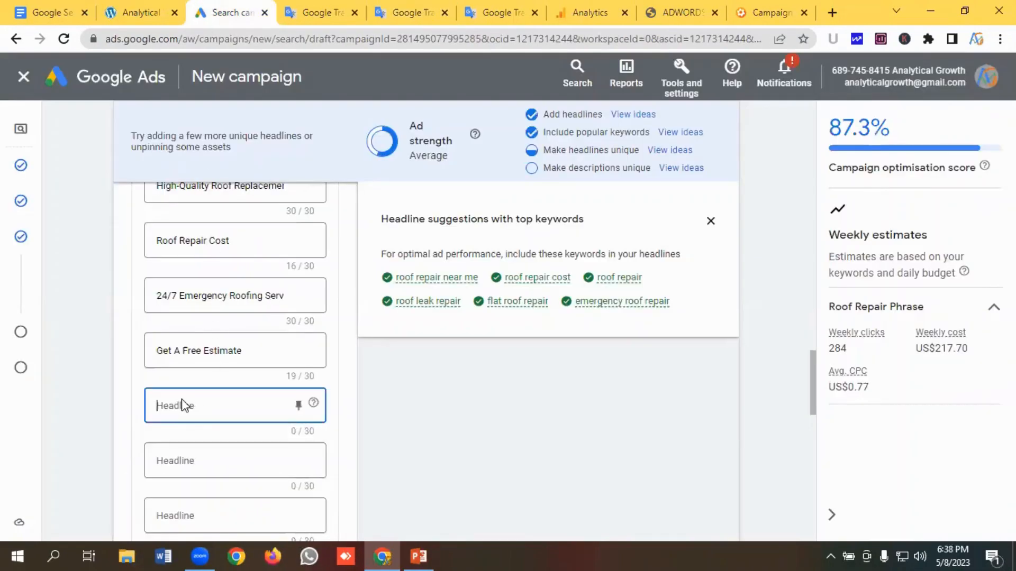
pyautogui.hotkey('ctrl', 'v')
# - Copy "Affordable Package" from the notes and paste it into the thirteenth headline field
pyautogui.scroll(-1, 211, 371)
pyautogui.click(204, 387)
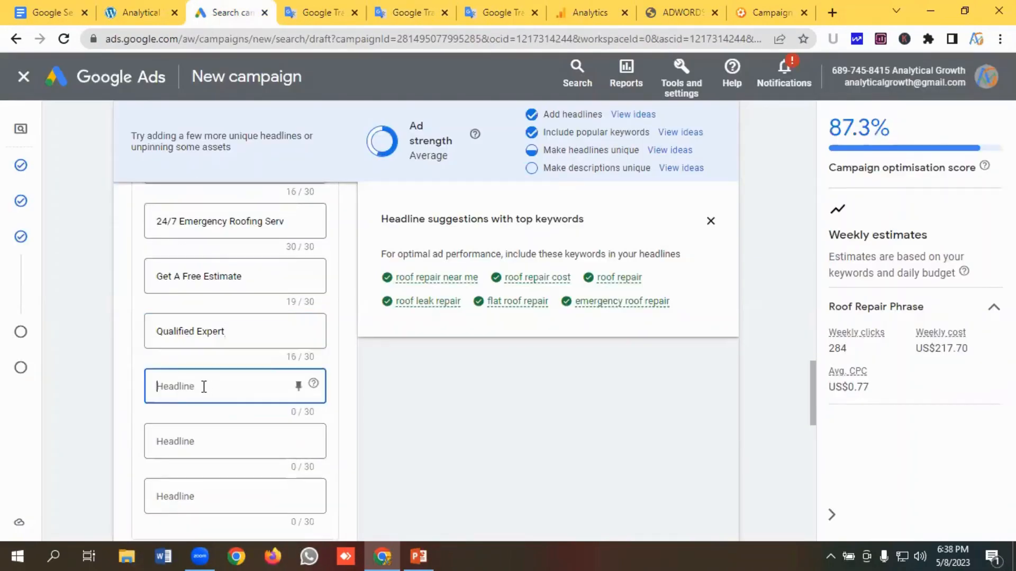
pyautogui.click(423, 9)
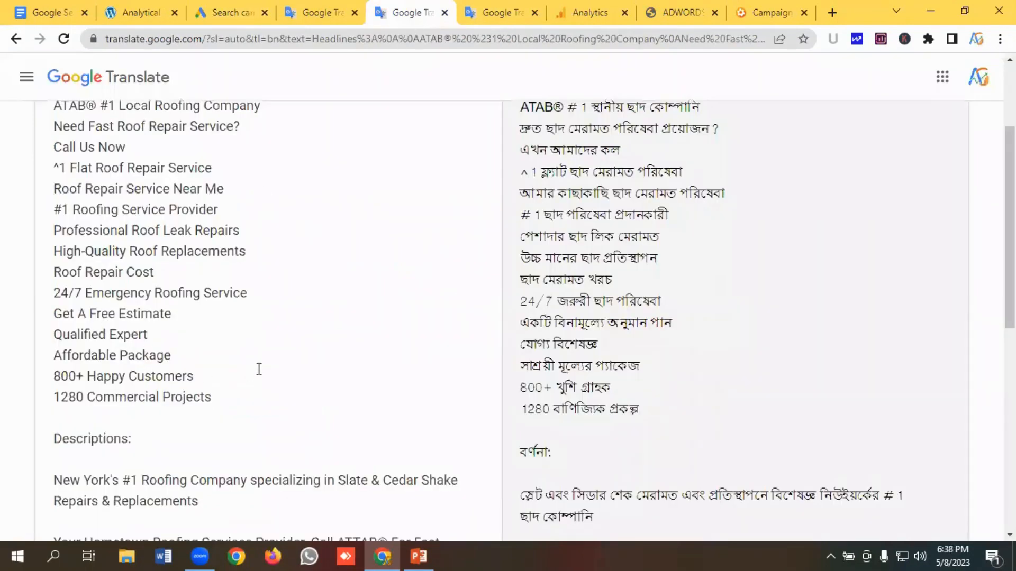
pyautogui.moveTo(206, 356); pyautogui.dragTo(3, 363)
pyautogui.hotkey('ctrl', 'c')
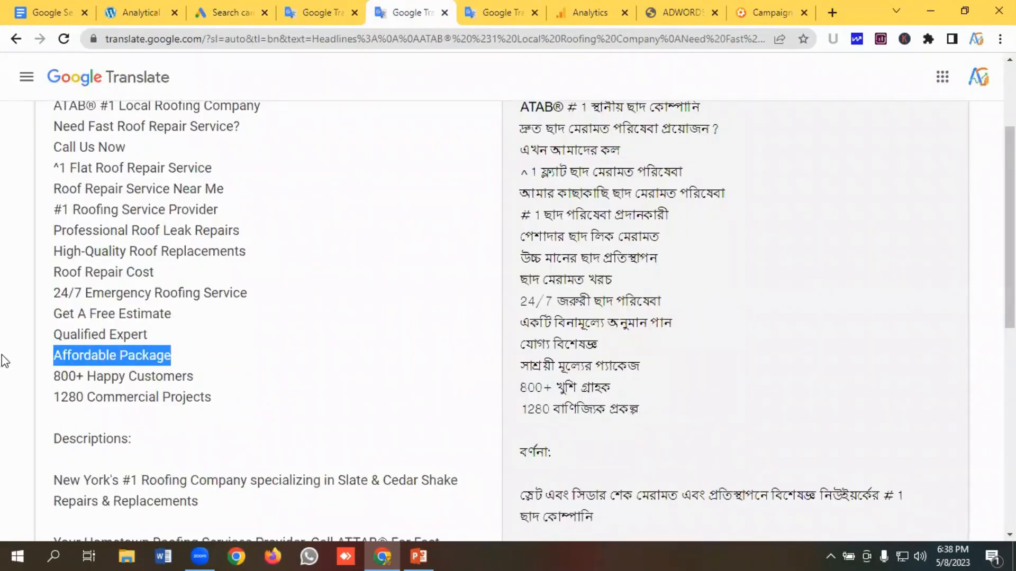
pyautogui.click(229, 12)
pyautogui.click(183, 392)
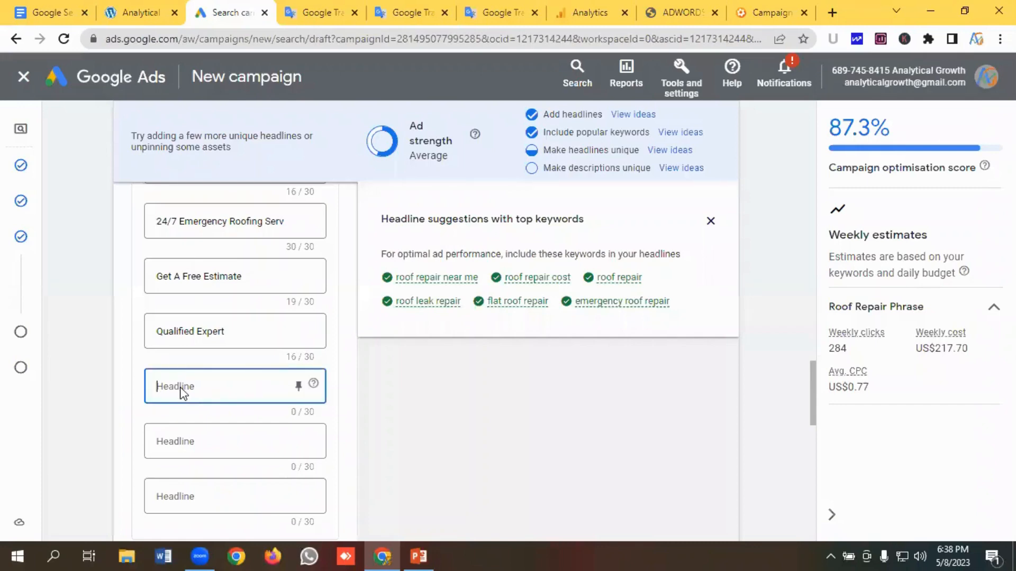
pyautogui.hotkey('ctrl', 'v')
# - Copy "800+ Happy Customers" from the notes and paste it into the fourteenth headline field
pyautogui.scroll(-1, 196, 371)
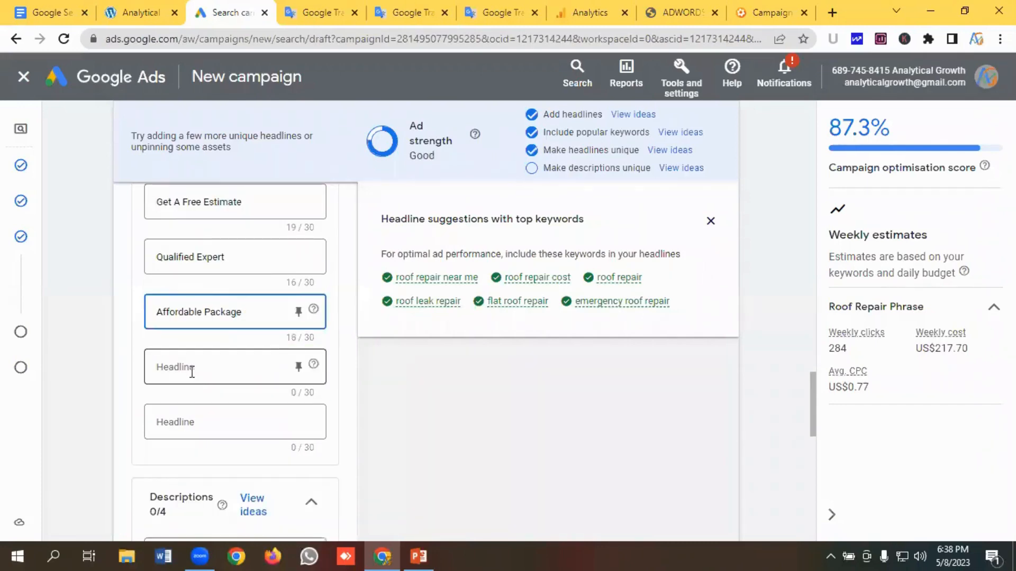
pyautogui.click(191, 369)
pyautogui.click(408, 12)
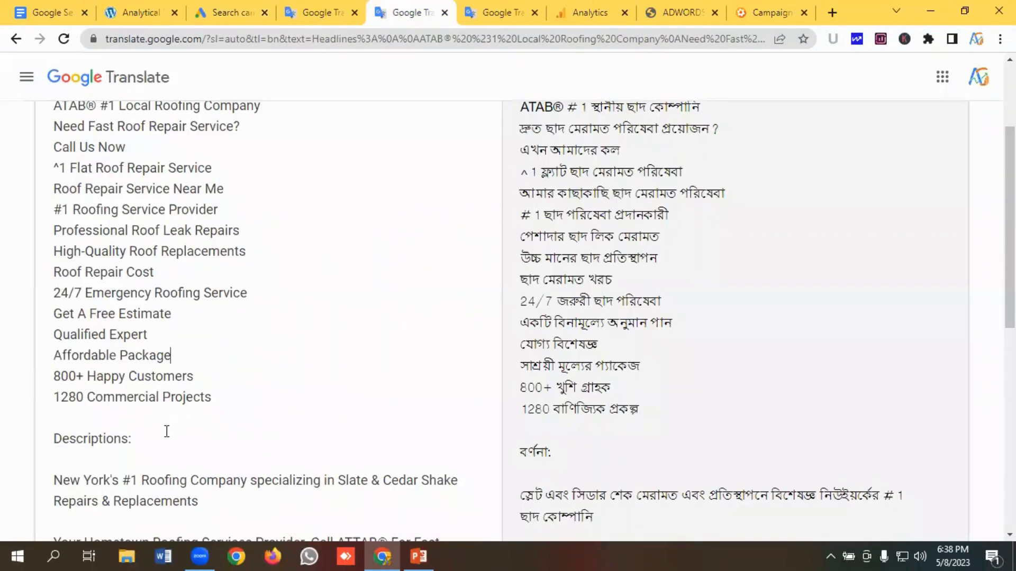
pyautogui.moveTo(217, 376); pyautogui.dragTo(2, 381)
pyautogui.hotkey('ctrl', 'c')
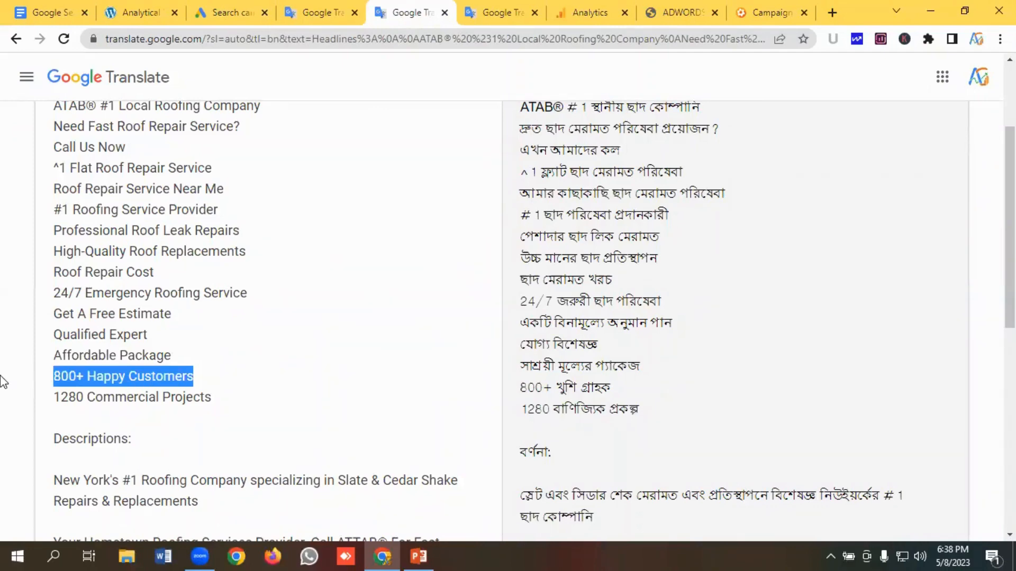
pyautogui.click(228, 12)
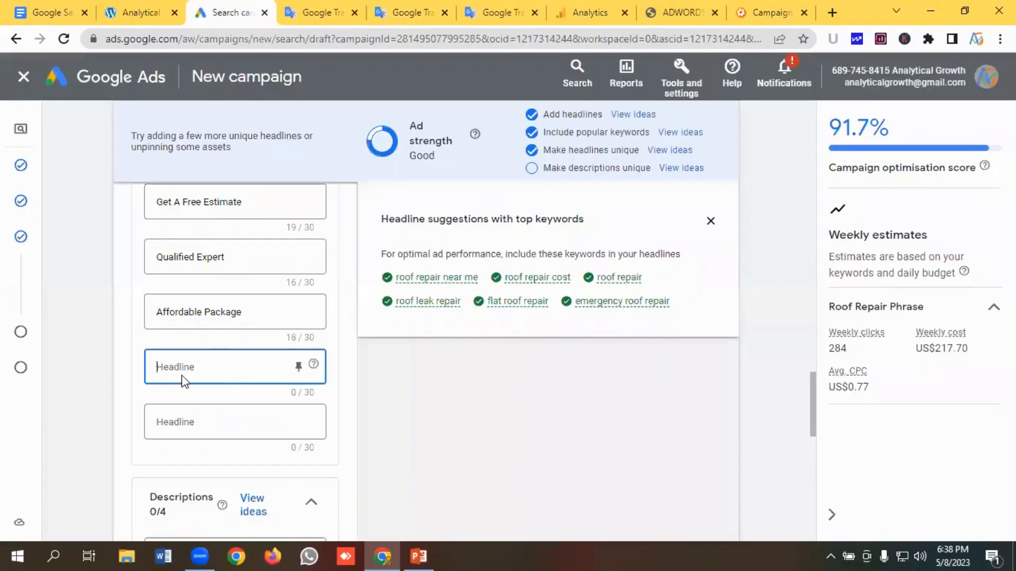
pyautogui.hotkey('ctrl', 'v')
# - Copy "1280 Commercial Projects" from the notes and paste it into the fifteenth headline field
pyautogui.scroll(-1, 194, 378)
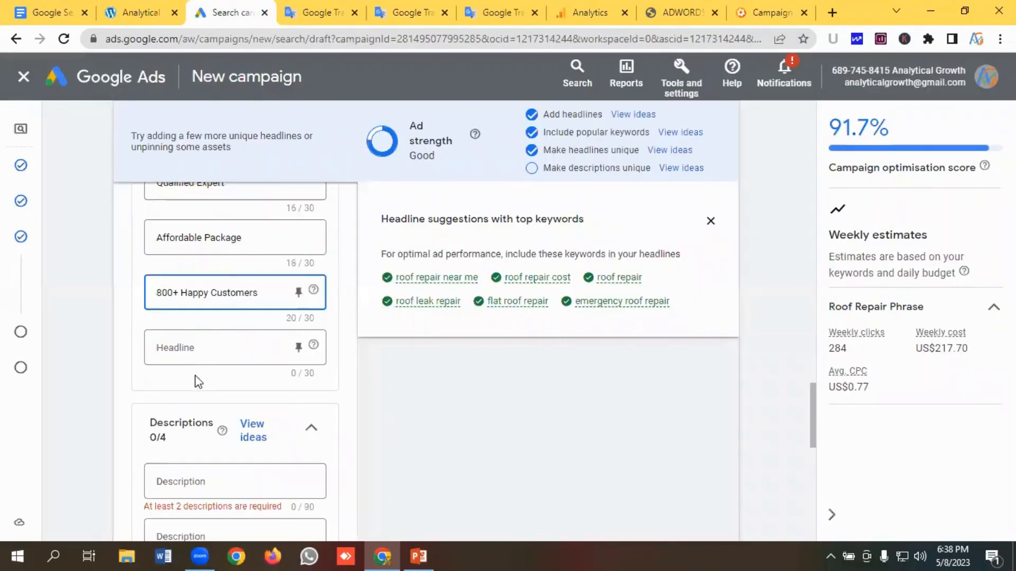
pyautogui.click(195, 347)
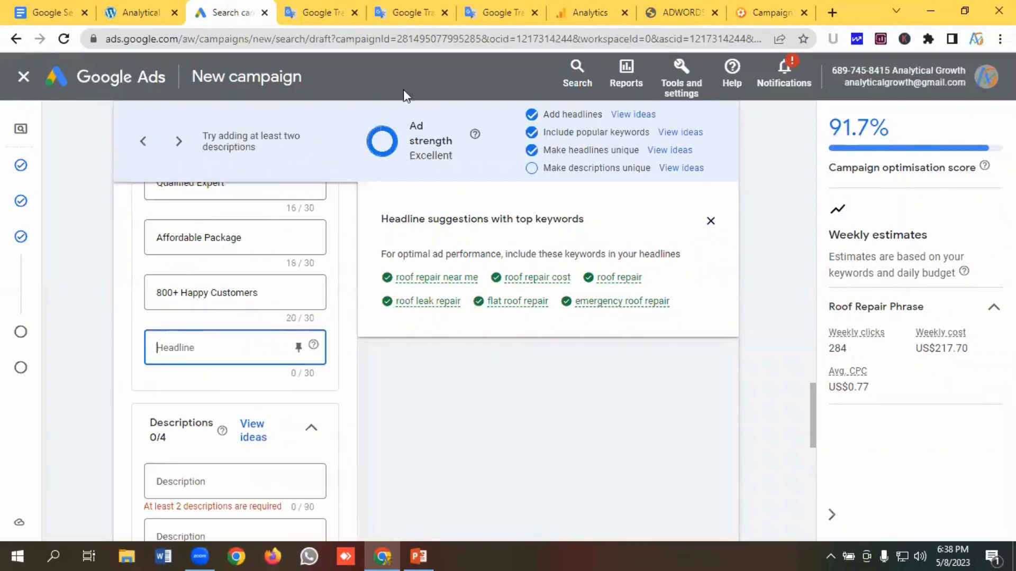
pyautogui.click(404, 14)
pyautogui.moveTo(231, 402); pyautogui.dragTo(2, 410)
pyautogui.hotkey('ctrl', 'c')
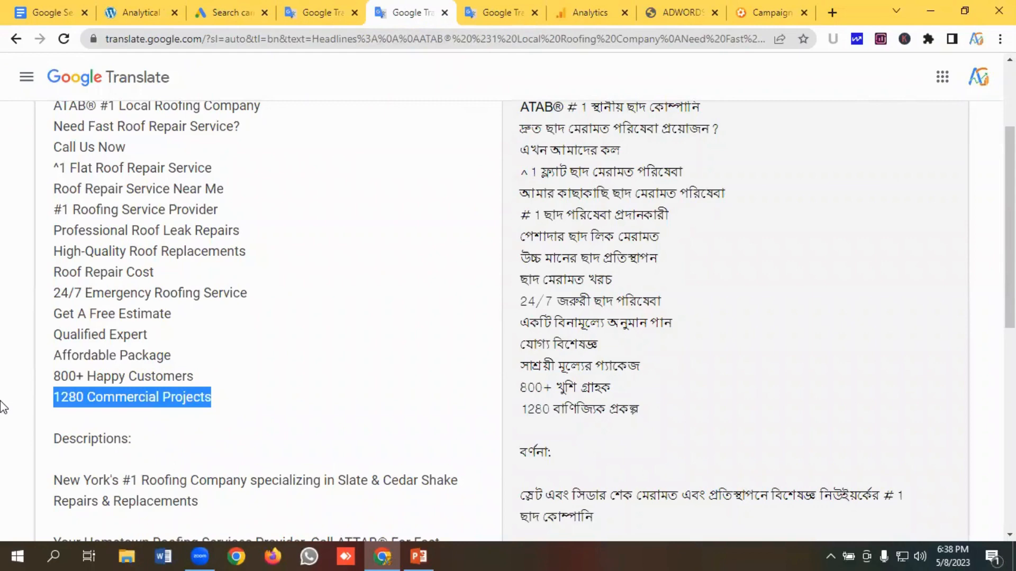
pyautogui.click(229, 12)
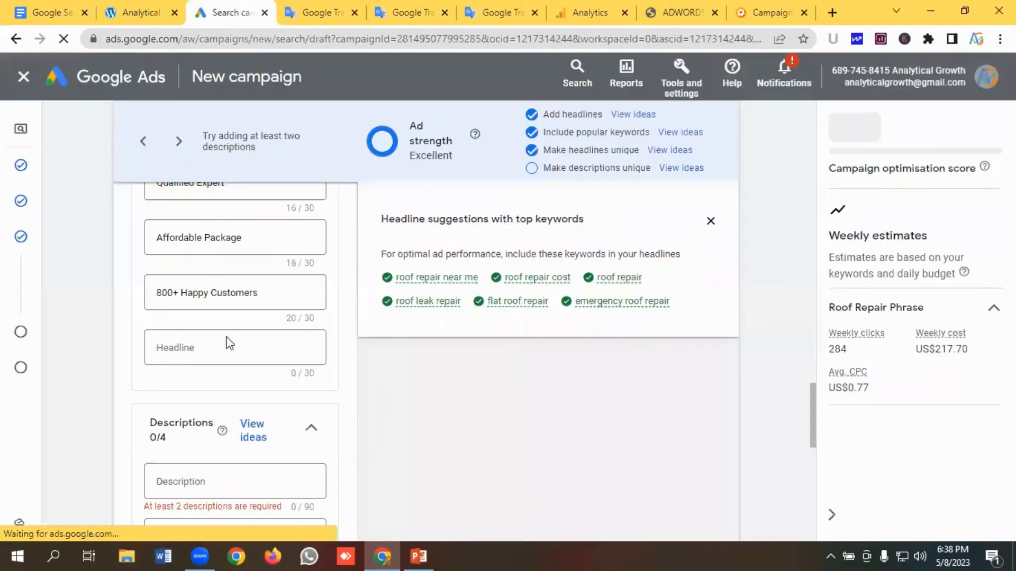
pyautogui.click(179, 347)
pyautogui.hotkey('ctrl', 'v')
pyautogui.scroll(-1, 317, 296)
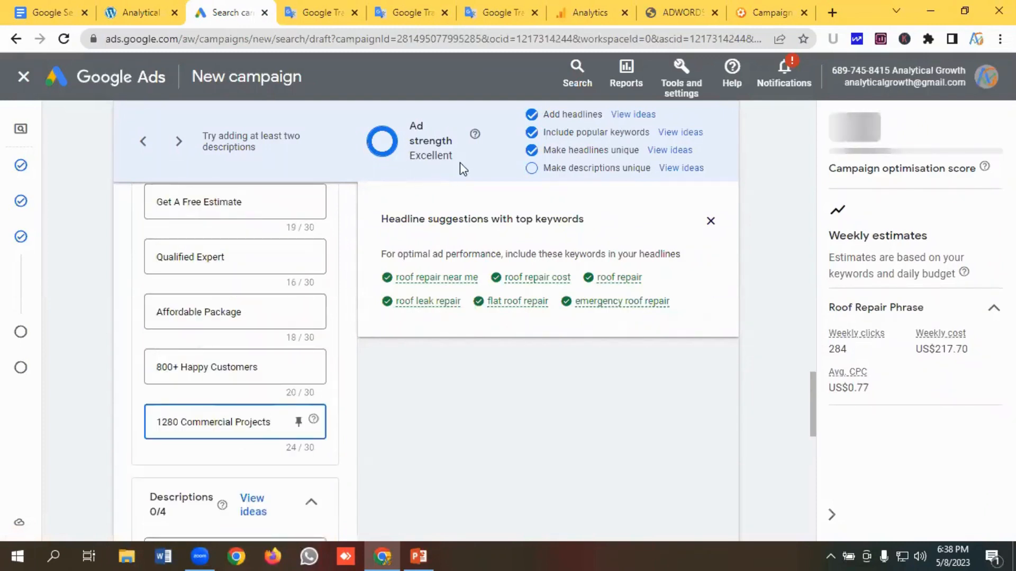
pyautogui.scroll(-1, 397, 180)
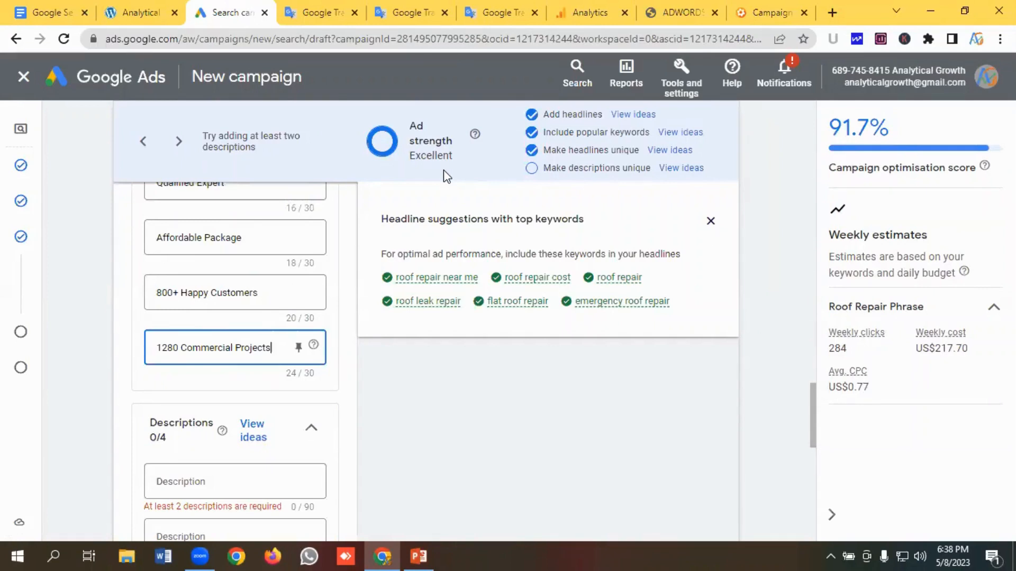
pyautogui.scroll(-3, 382, 207)
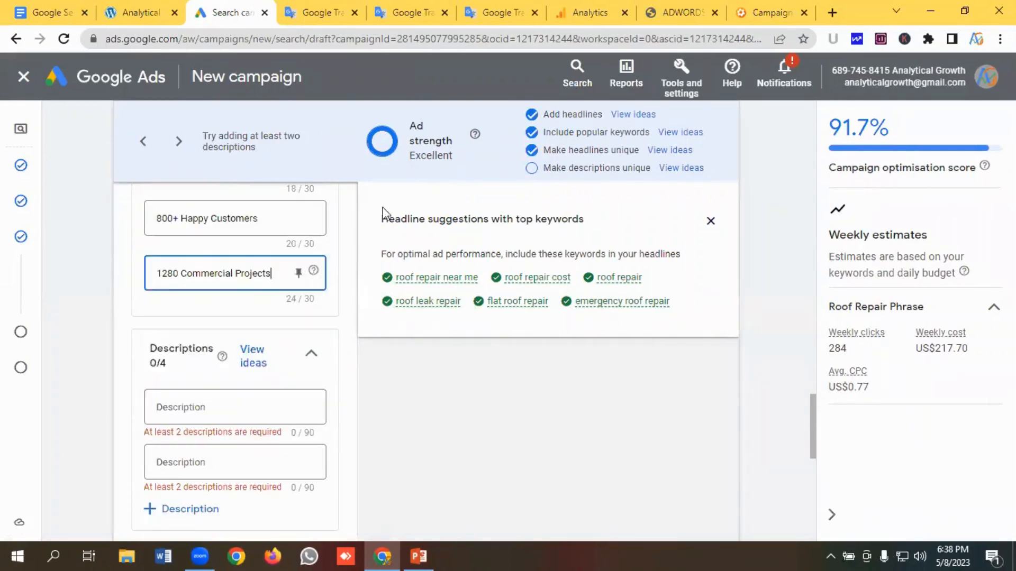
# - Add another description field and paste "New York's #1 Roofing Company specializing in Slate & Cedar Shake Repairs & Replacements" from the notes into the first description
pyautogui.click(177, 445)
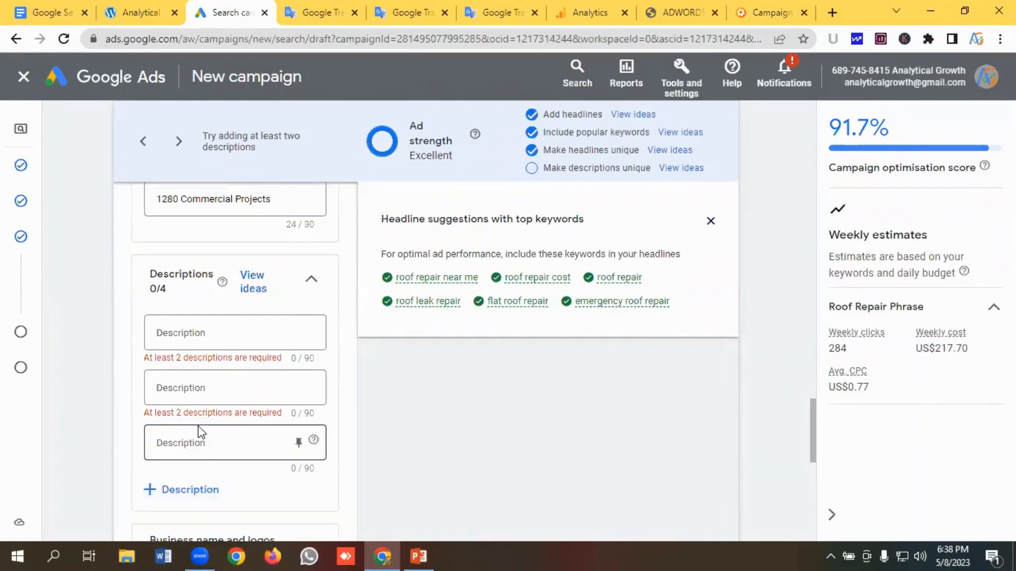
pyautogui.scroll(-2, 195, 431)
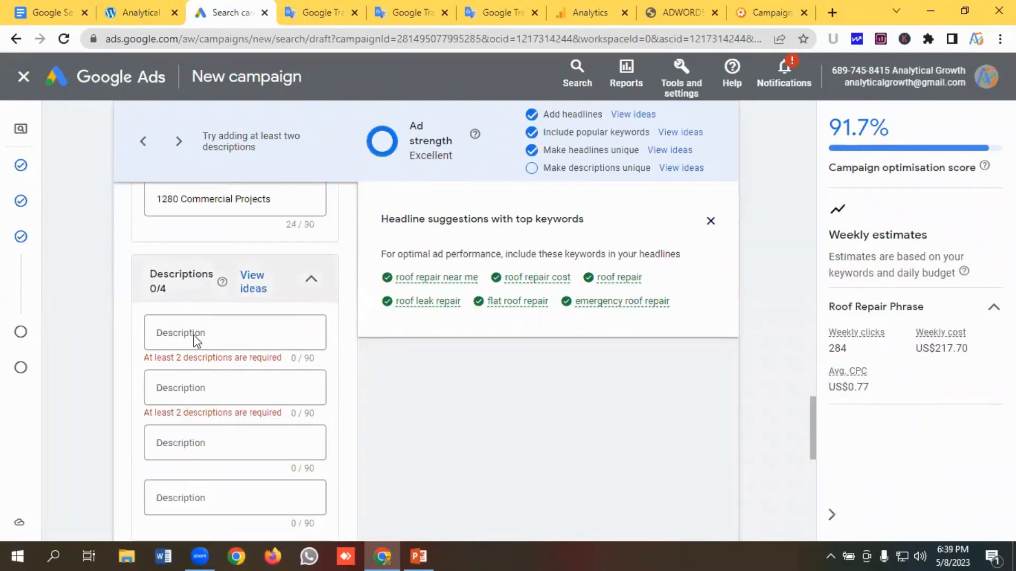
pyautogui.click(395, 14)
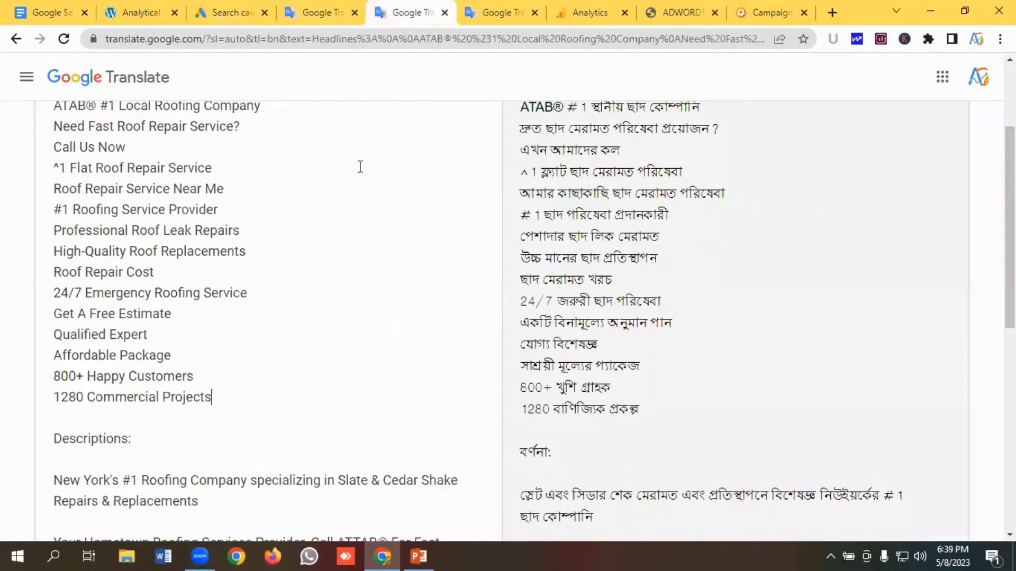
pyautogui.scroll(-3, 206, 297)
pyautogui.click(217, 356)
pyautogui.moveTo(198, 352); pyautogui.dragTo(17, 340)
pyautogui.hotkey('ctrl', 'c')
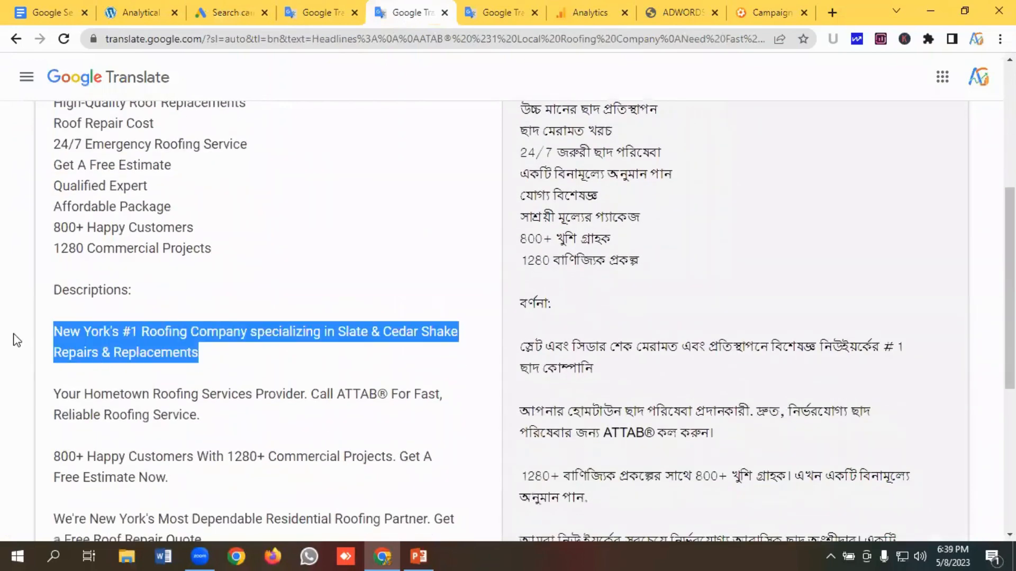
pyautogui.click(223, 8)
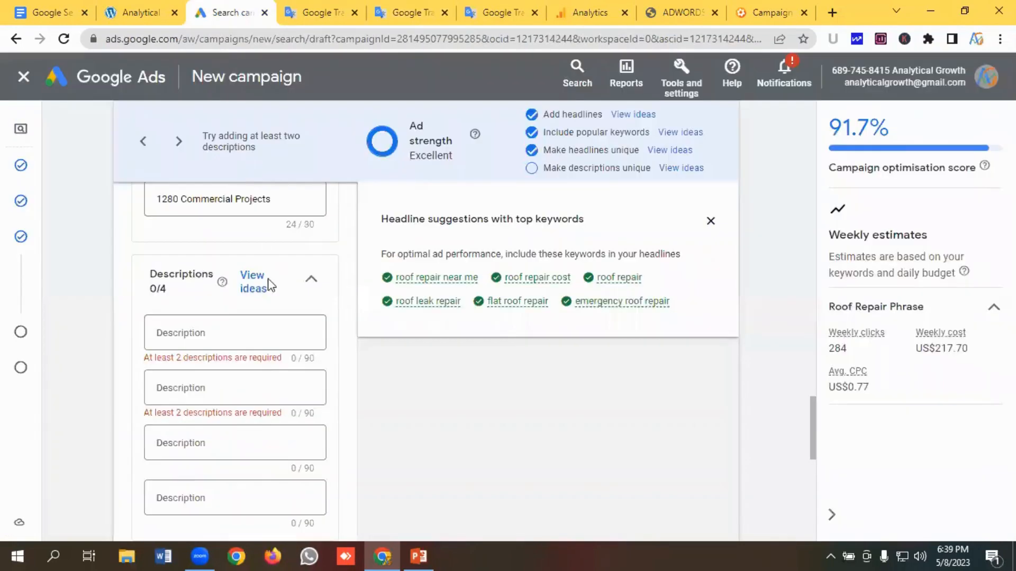
pyautogui.click(202, 332)
pyautogui.hotkey('ctrl', 'v')
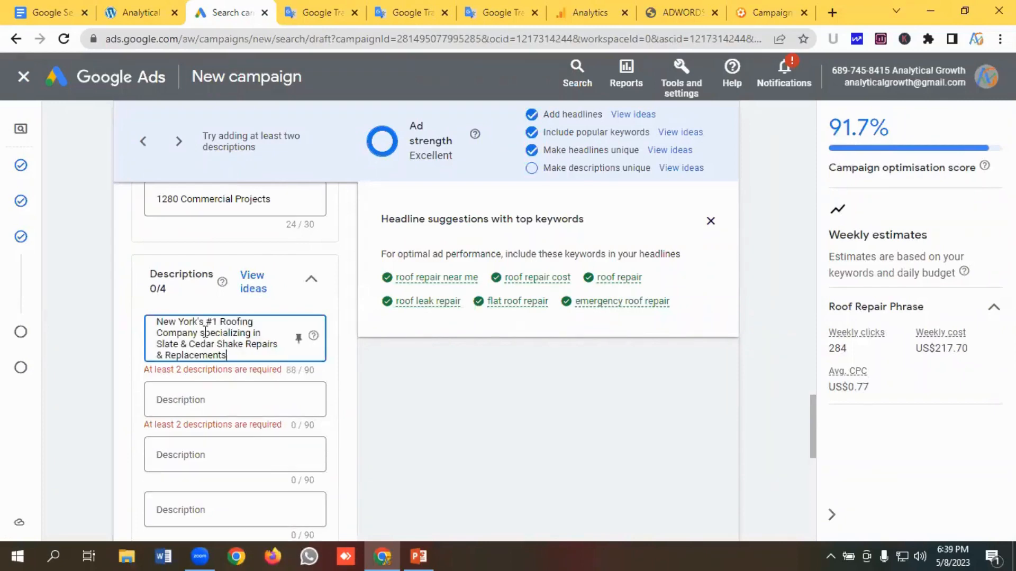
# - Copy "Your Hometown Roofing Services Provider. Call ATTAB® For Fast, Reliable Roofing Service." from the notes into the second description
pyautogui.click(208, 393)
pyautogui.click(405, 12)
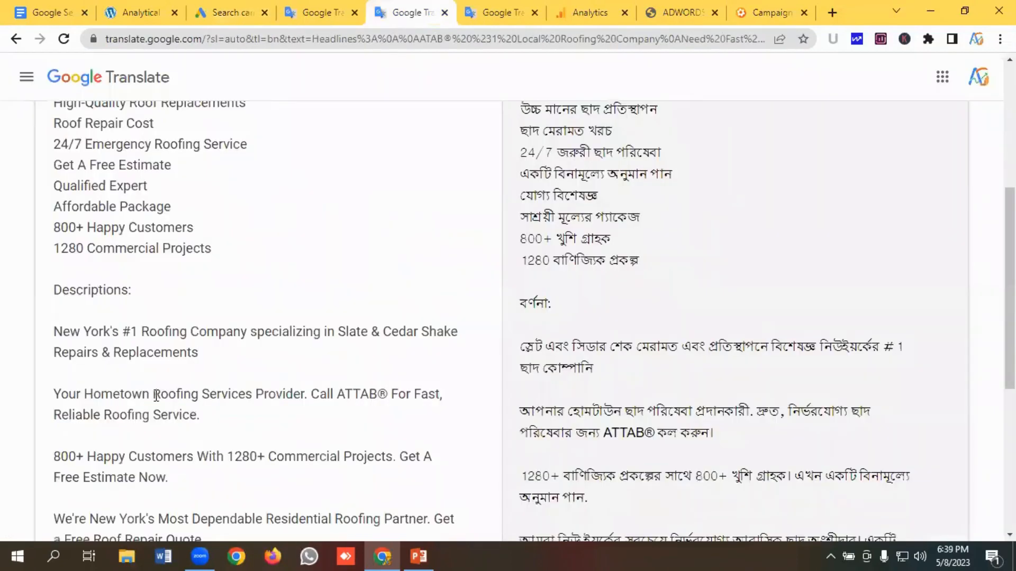
pyautogui.scroll(-1, 156, 396)
pyautogui.moveTo(200, 341); pyautogui.dragTo(45, 317)
pyautogui.hotkey('ctrl', 'c')
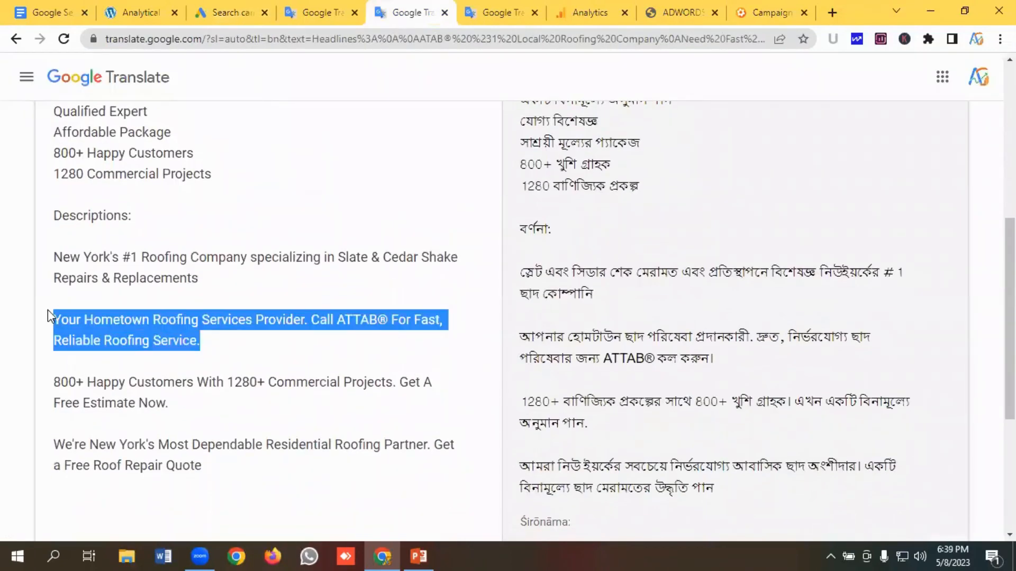
pyautogui.click(213, 15)
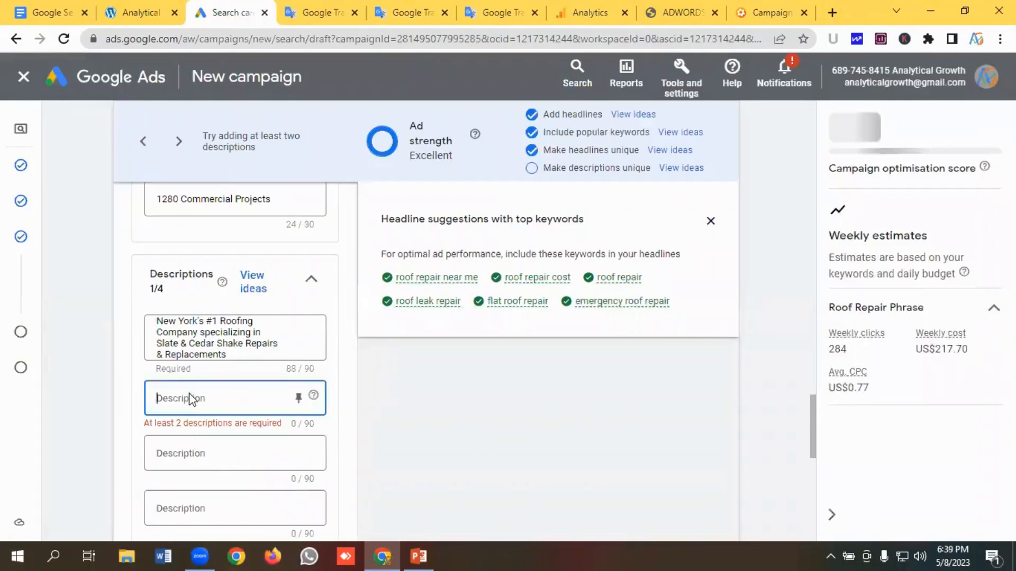
pyautogui.hotkey('ctrl', 'v')
# - Copy "800+ Happy Customers With 1280+ Commercial Projects. Get A Free Estimate Now." from the notes into the third description
pyautogui.scroll(-1, 197, 407)
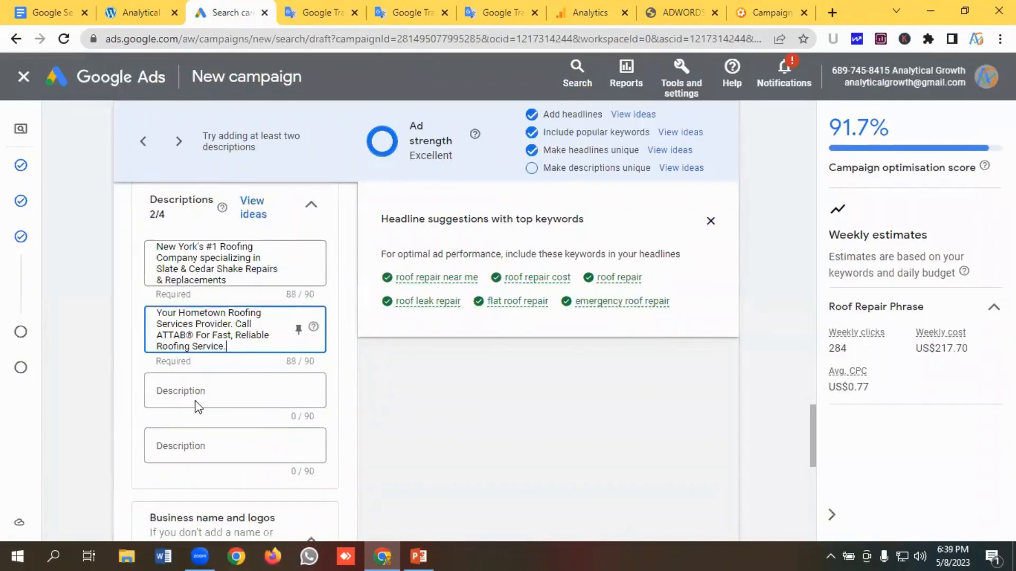
pyautogui.click(198, 391)
pyautogui.click(397, 14)
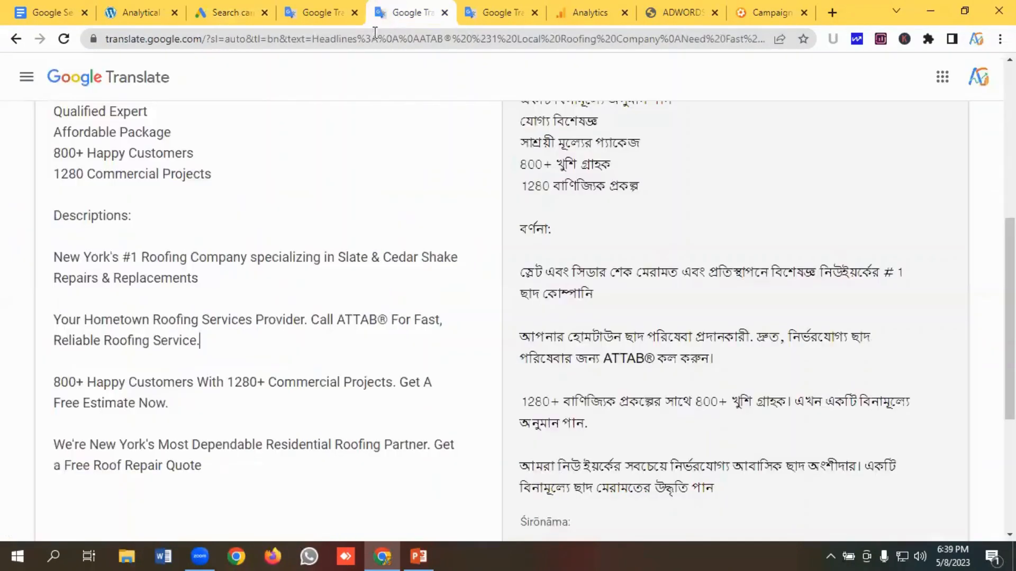
pyautogui.scroll(-3, 238, 177)
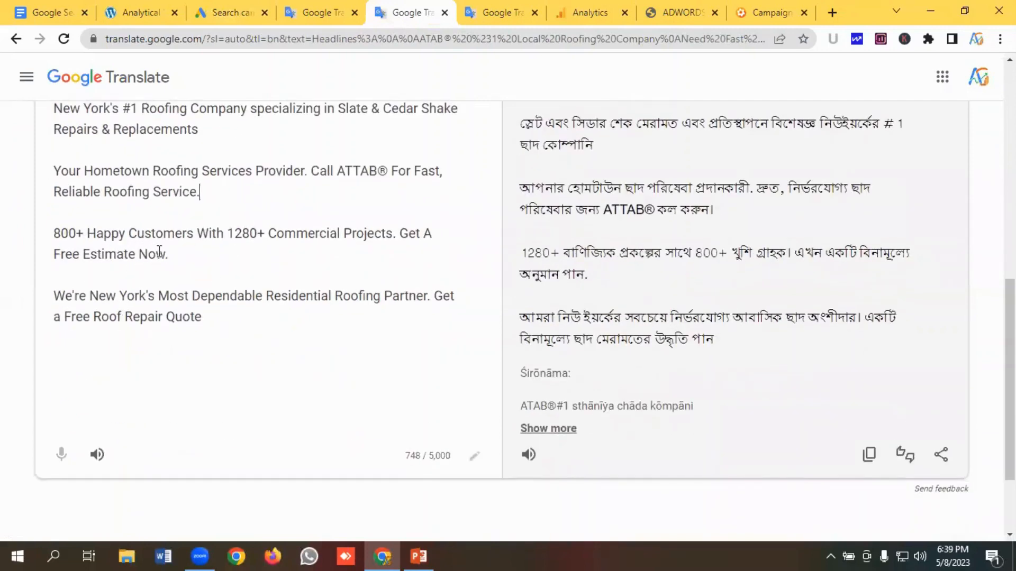
pyautogui.moveTo(174, 255); pyautogui.dragTo(33, 232)
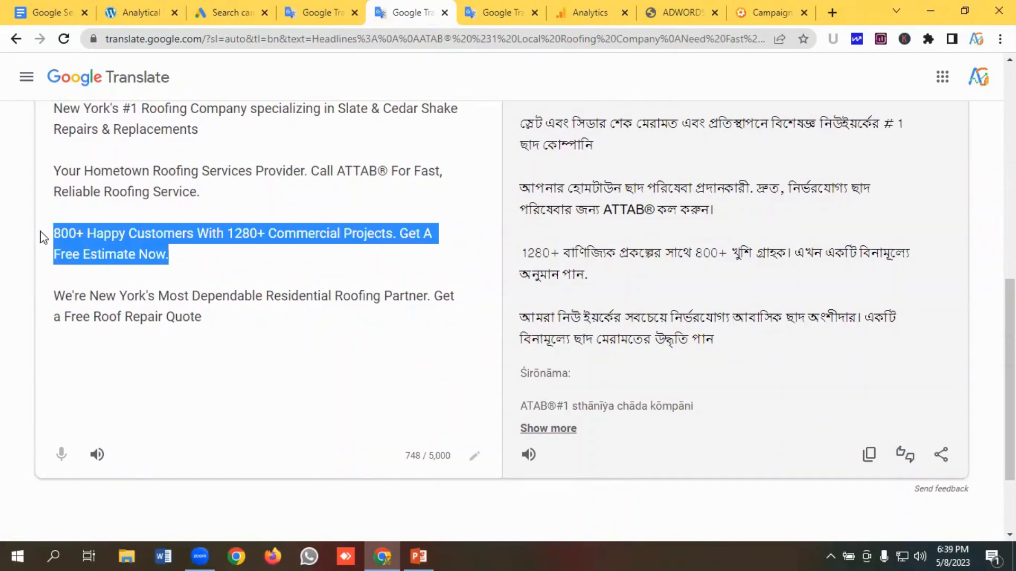
pyautogui.click(220, 2)
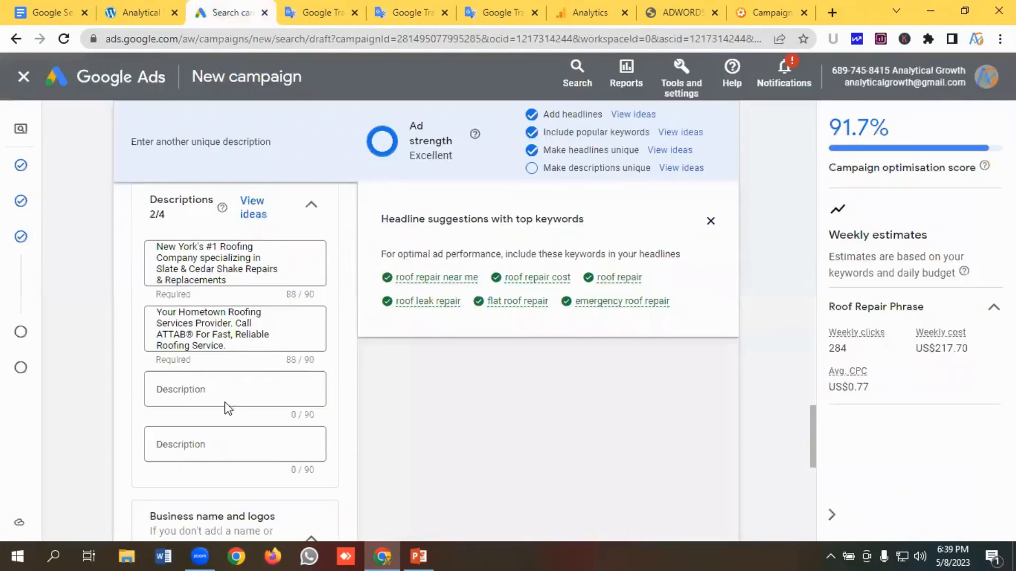
pyautogui.click(184, 389)
pyautogui.hotkey('ctrl', 'v')
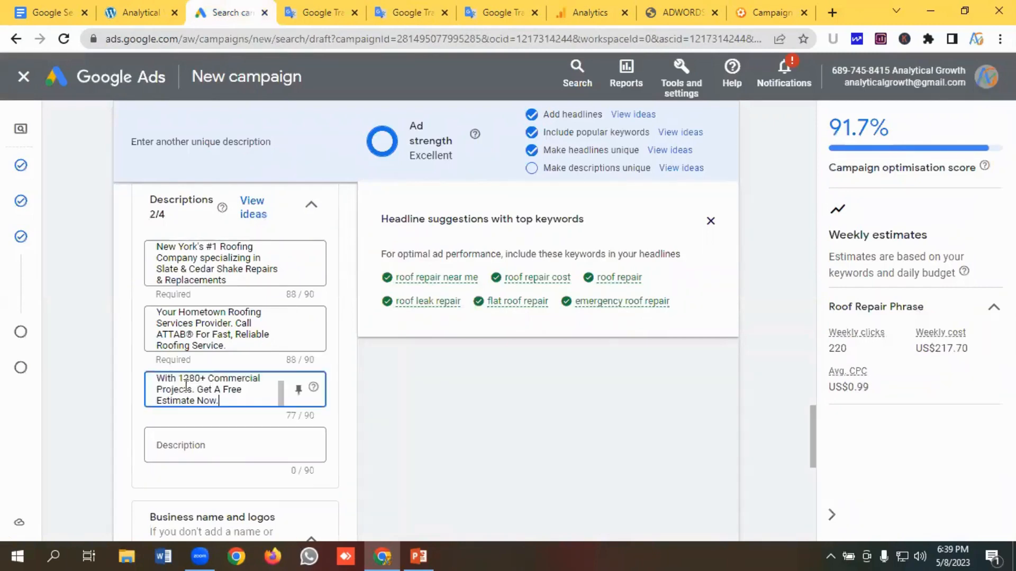
# - Copy "We're New York's Most Dependable Residential Roofing Partner. Get a Free Roof Repair Quote" from the notes into the fourth description
pyautogui.click(200, 445)
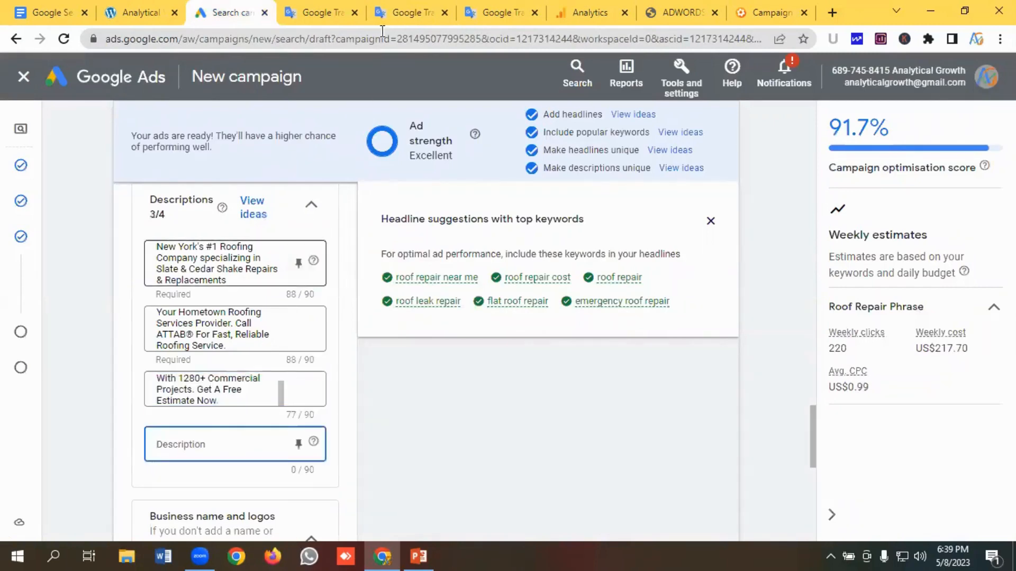
pyautogui.click(410, 12)
pyautogui.moveTo(196, 322); pyautogui.dragTo(37, 306)
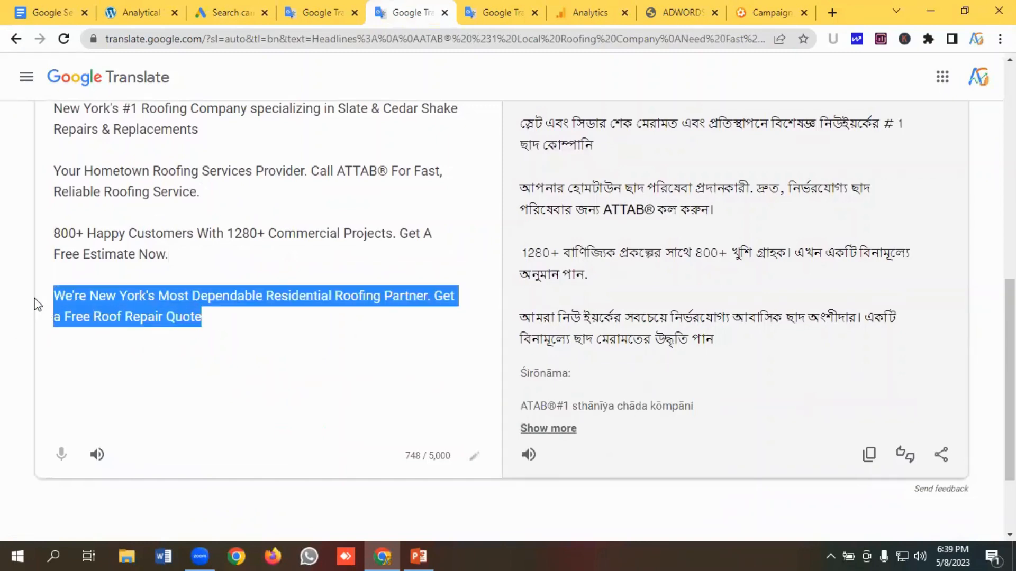
pyautogui.hotkey('ctrl', 'c')
pyautogui.click(232, 12)
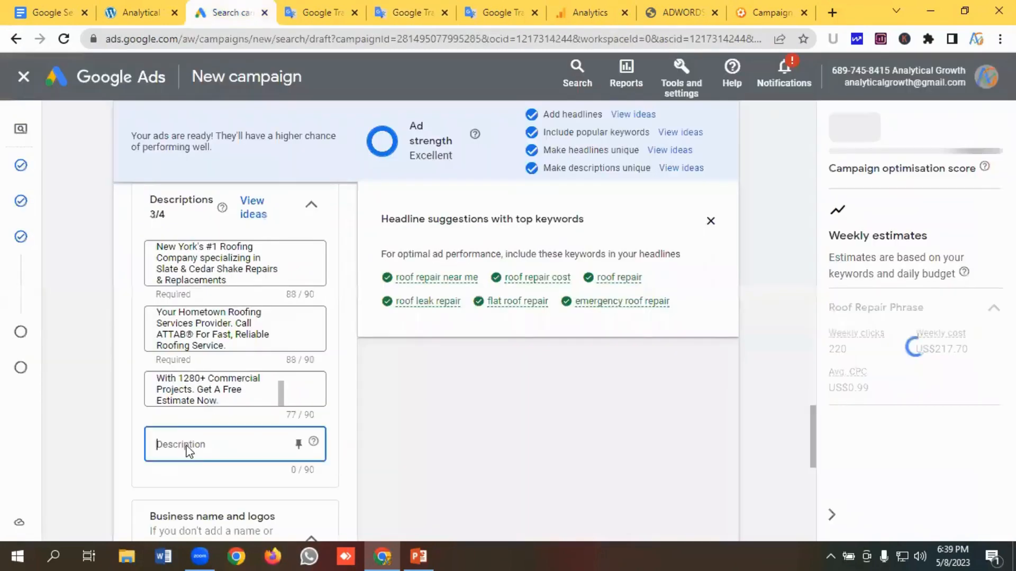
pyautogui.hotkey('ctrl', 'v')
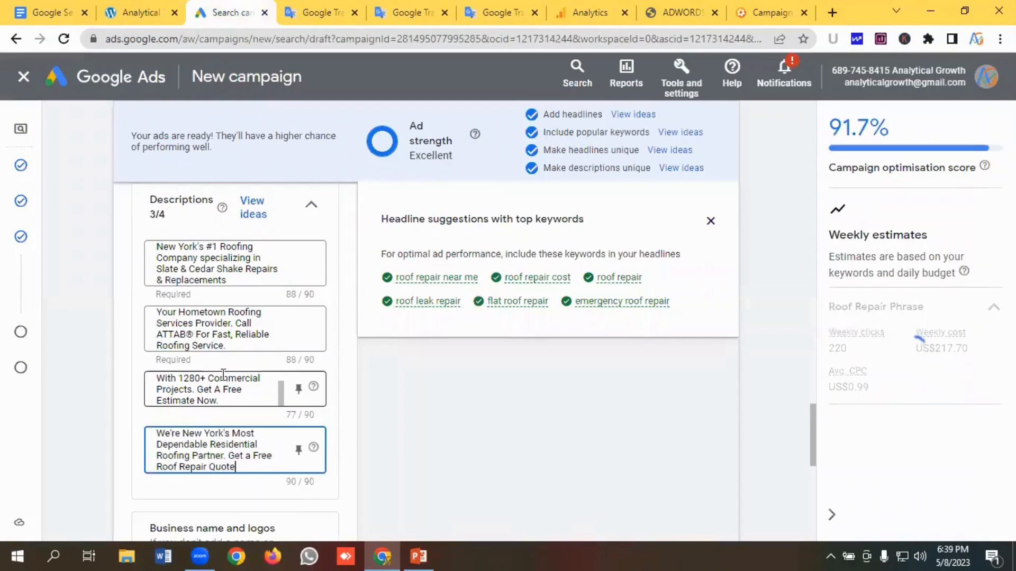
# - Open the campaign-level sitelinks panel and start creating a new sitelink
pyautogui.scroll(-1, 228, 360)
pyautogui.scroll(-3, 231, 360)
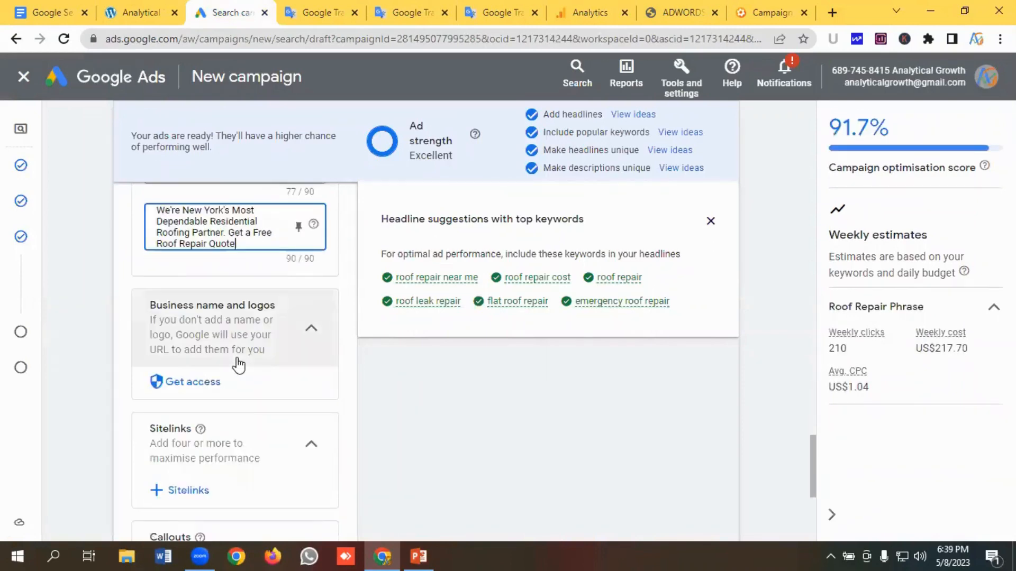
pyautogui.scroll(-1, 271, 353)
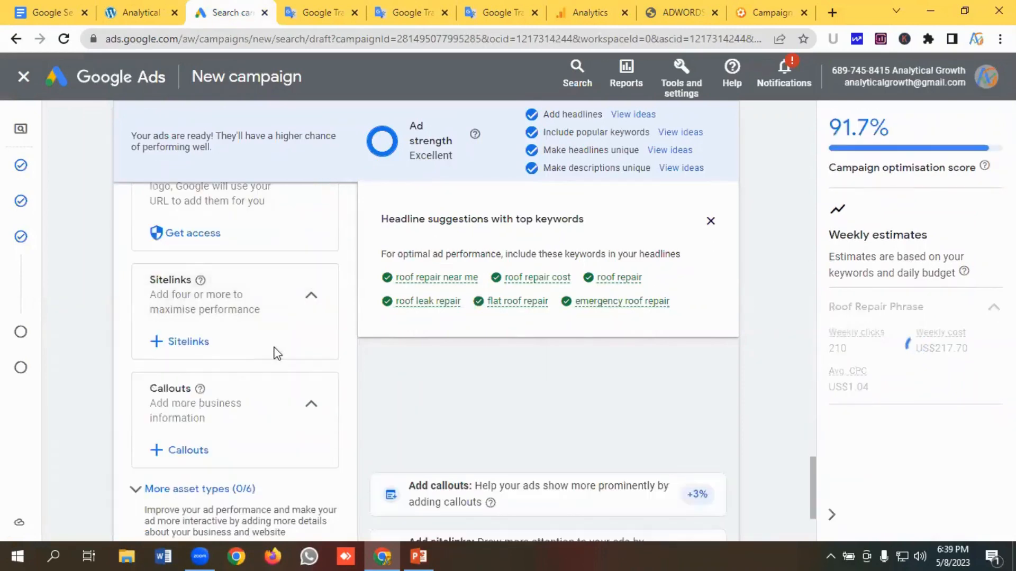
pyautogui.click(201, 343)
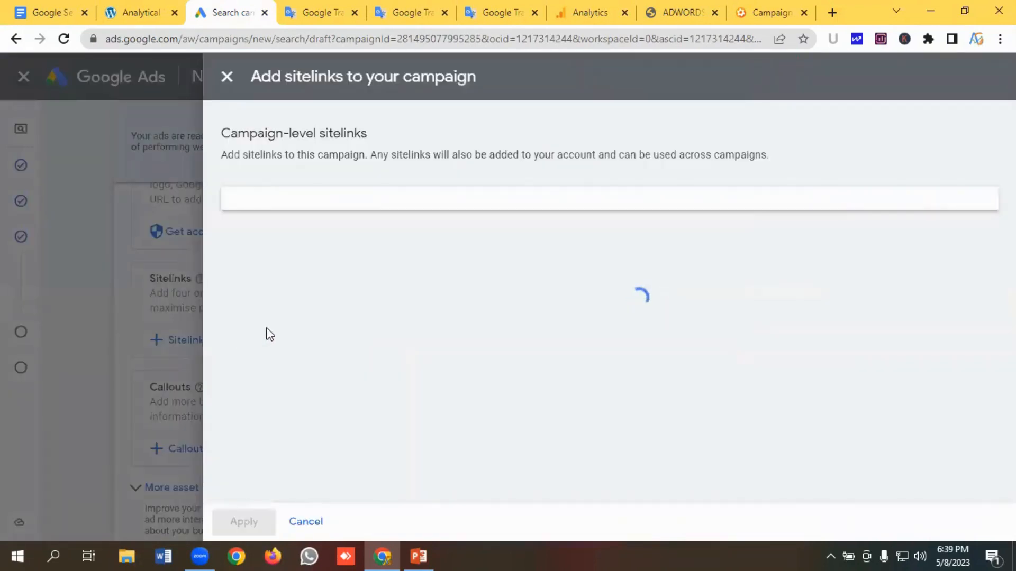
pyautogui.scroll(-10, 299, 316)
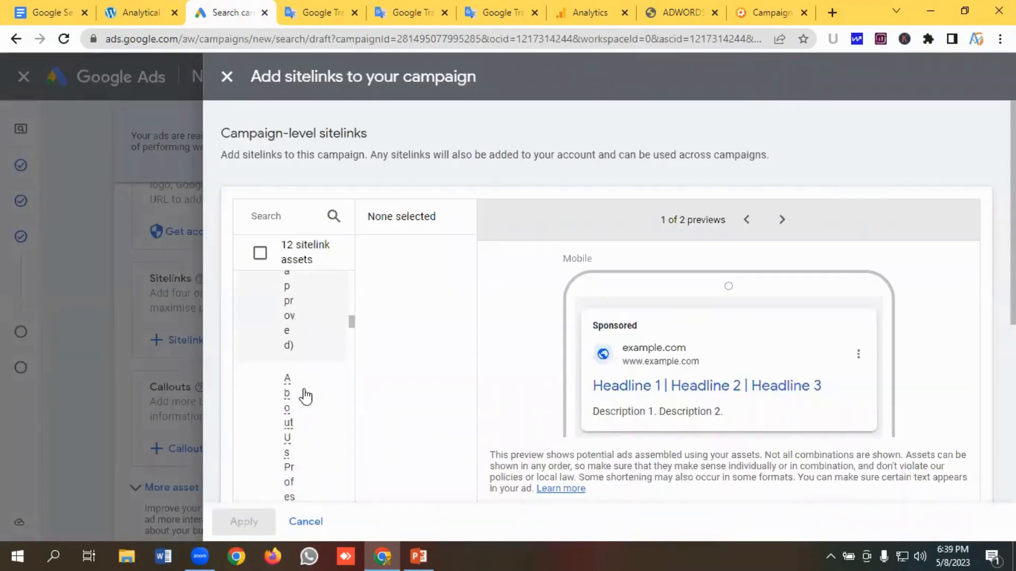
pyautogui.scroll(-10, 307, 394)
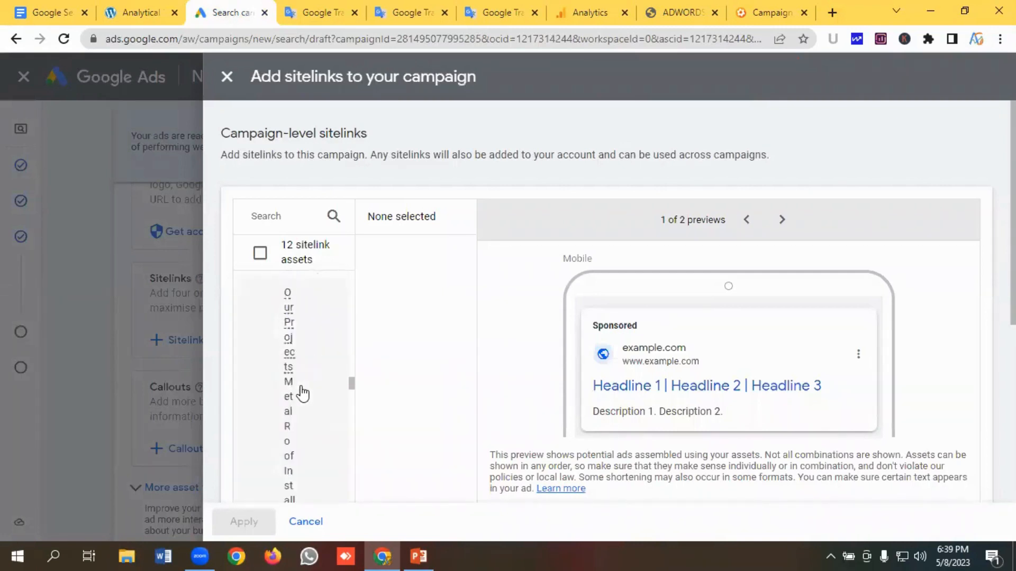
pyautogui.scroll(-10, 307, 393)
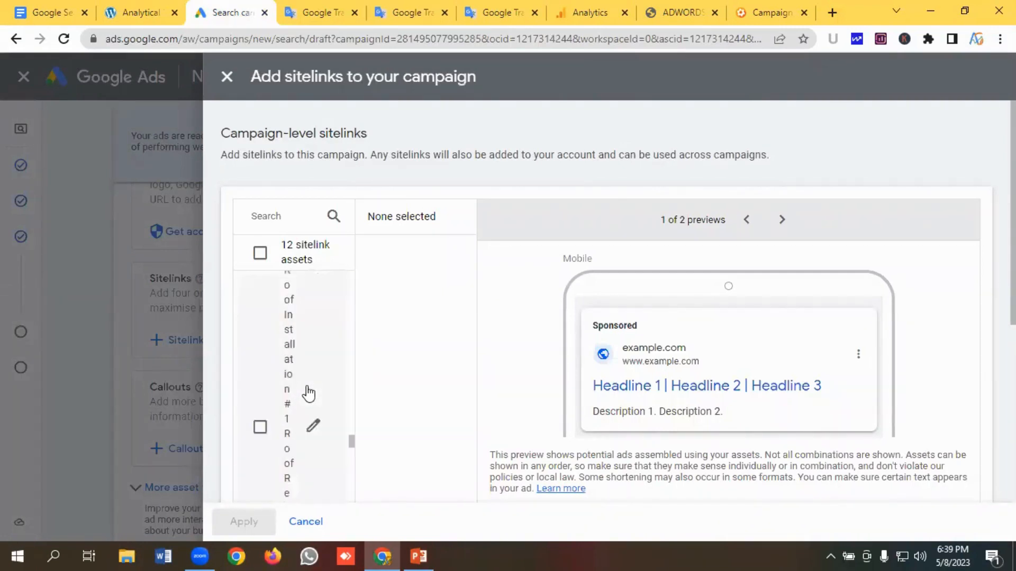
pyautogui.scroll(-10, 311, 394)
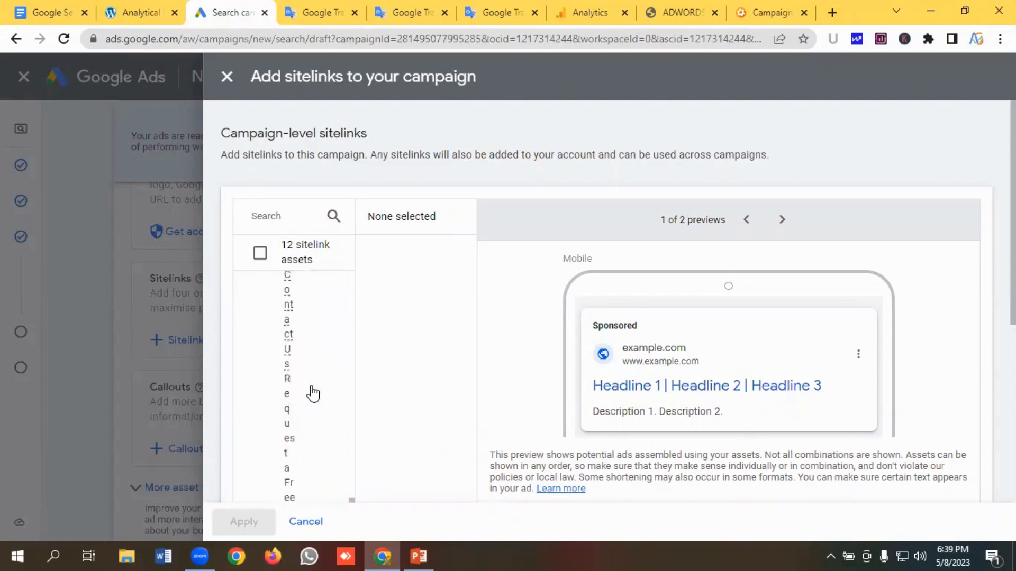
pyautogui.scroll(-8, 313, 393)
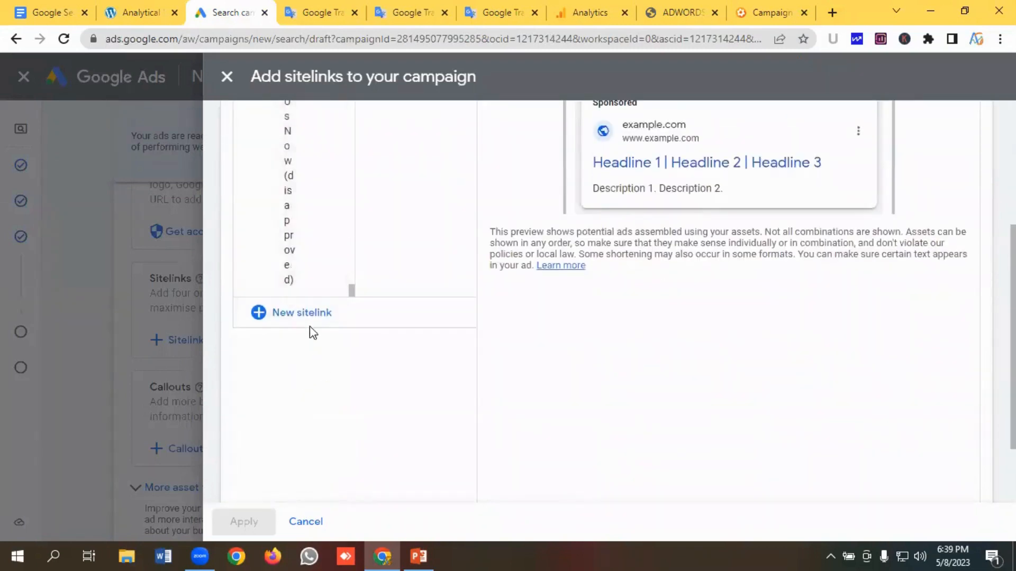
pyautogui.click(305, 317)
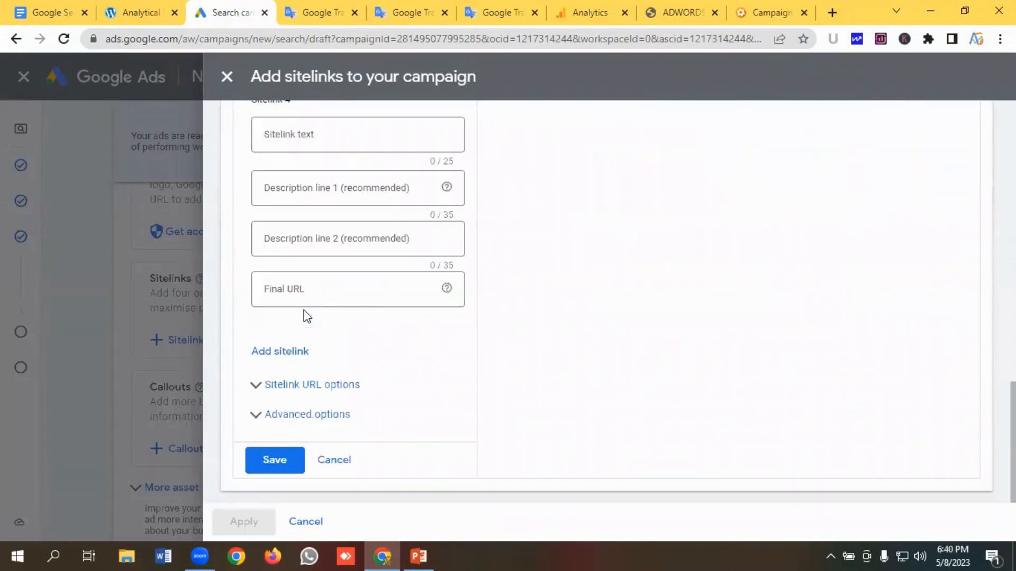
# - Copy "Services" from the notes and enter it as the first sitelink's text
pyautogui.scroll(3, 305, 315)
pyautogui.scroll(12, 310, 314)
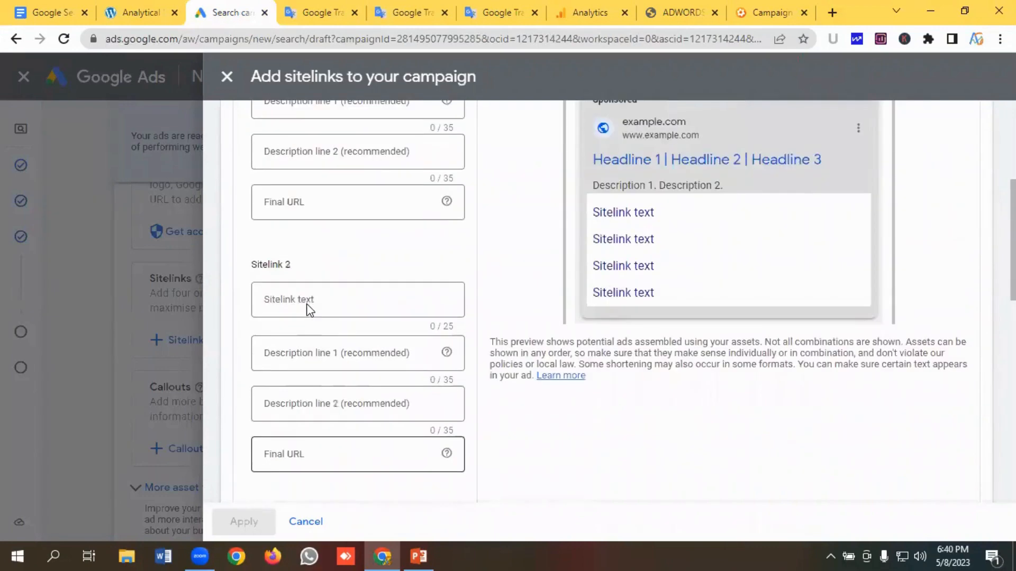
pyautogui.scroll(3, 310, 311)
pyautogui.click(306, 312)
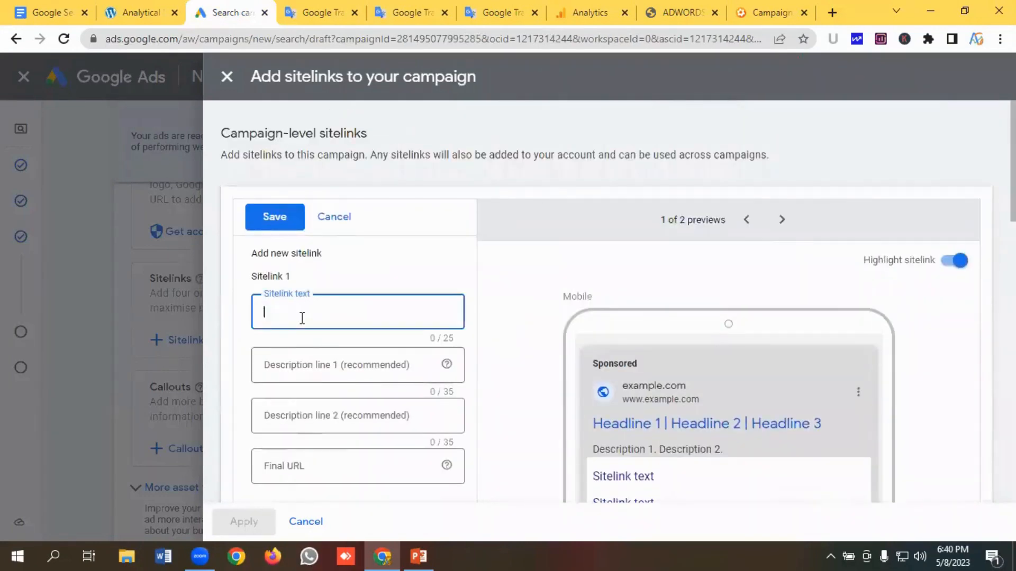
pyautogui.click(500, 12)
pyautogui.scroll(-3, 143, 278)
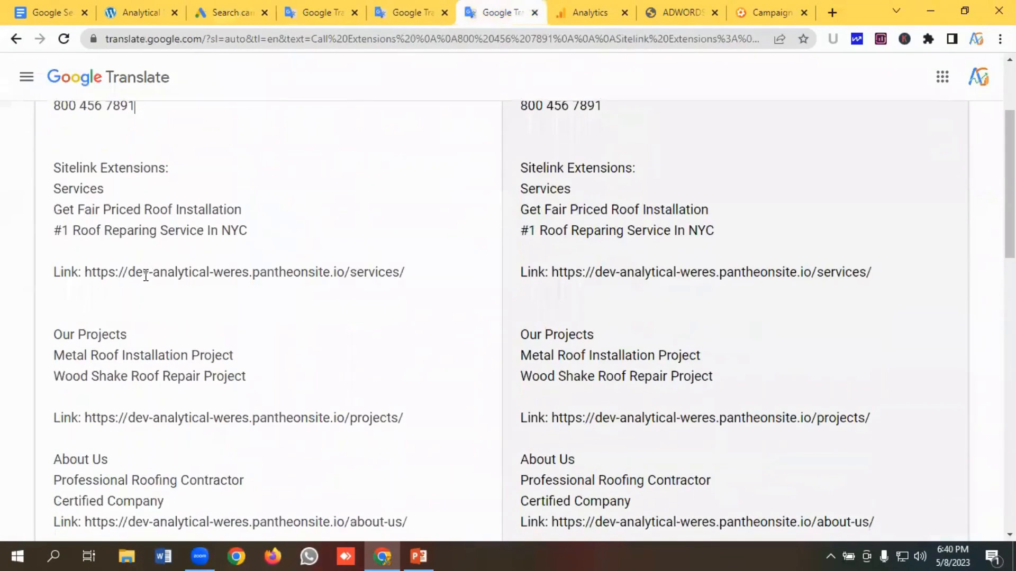
pyautogui.moveTo(130, 195); pyautogui.dragTo(16, 194)
pyautogui.hotkey('ctrl', 'c')
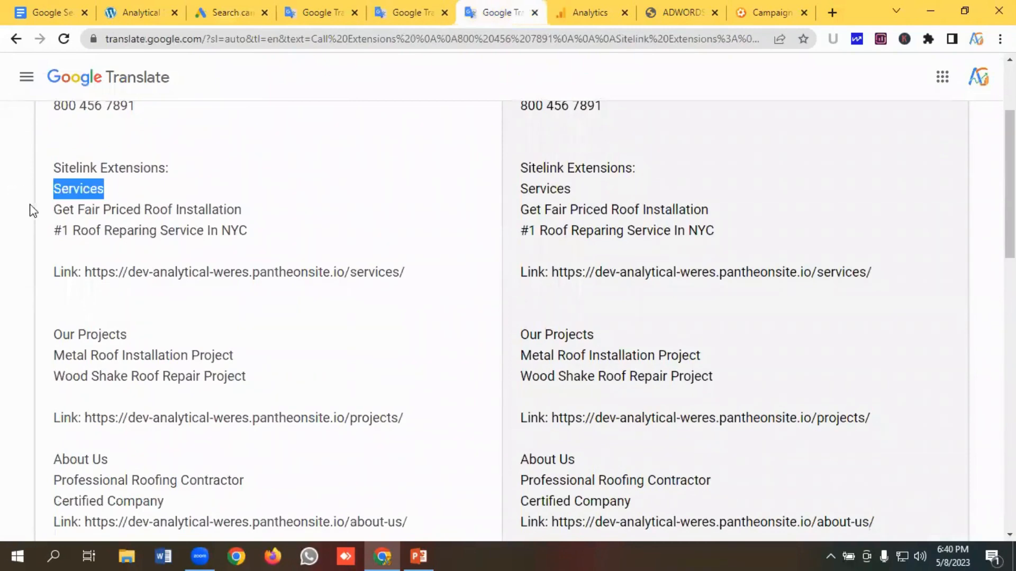
pyautogui.click(229, 21)
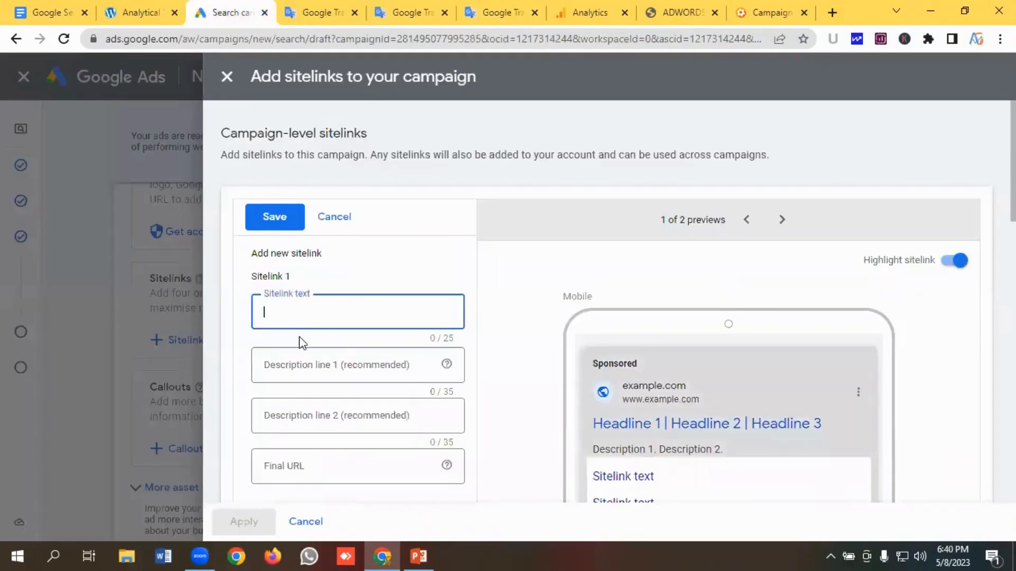
pyautogui.hotkey('ctrl', 'v')
# - Copy "Get Fair Priced Roof Installation" from the notes into the first sitelink's description line 1
pyautogui.click(300, 363)
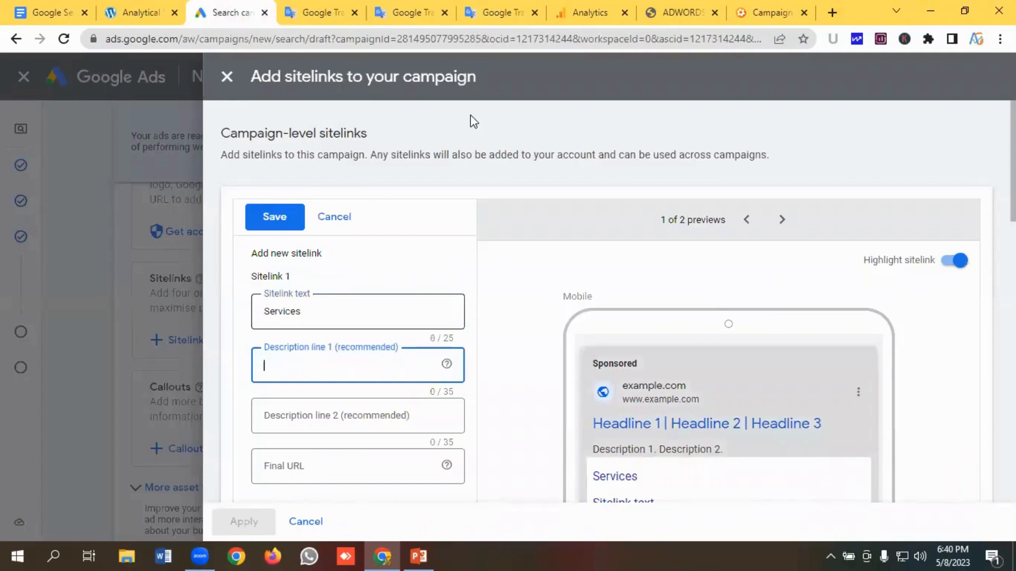
pyautogui.click(495, 13)
pyautogui.moveTo(283, 218); pyautogui.dragTo(38, 213)
pyautogui.hotkey('ctrl', 'c')
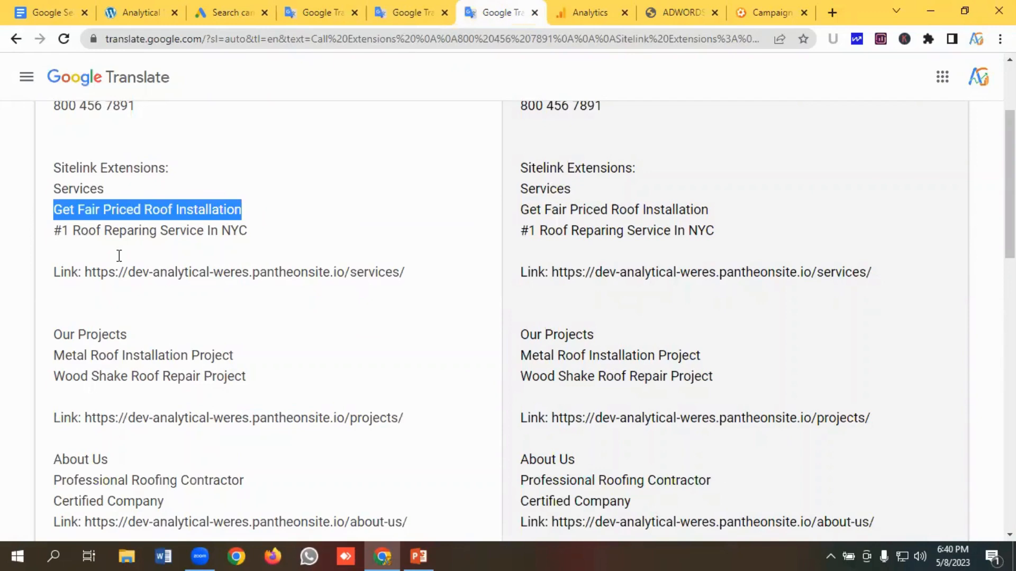
pyautogui.click(227, 12)
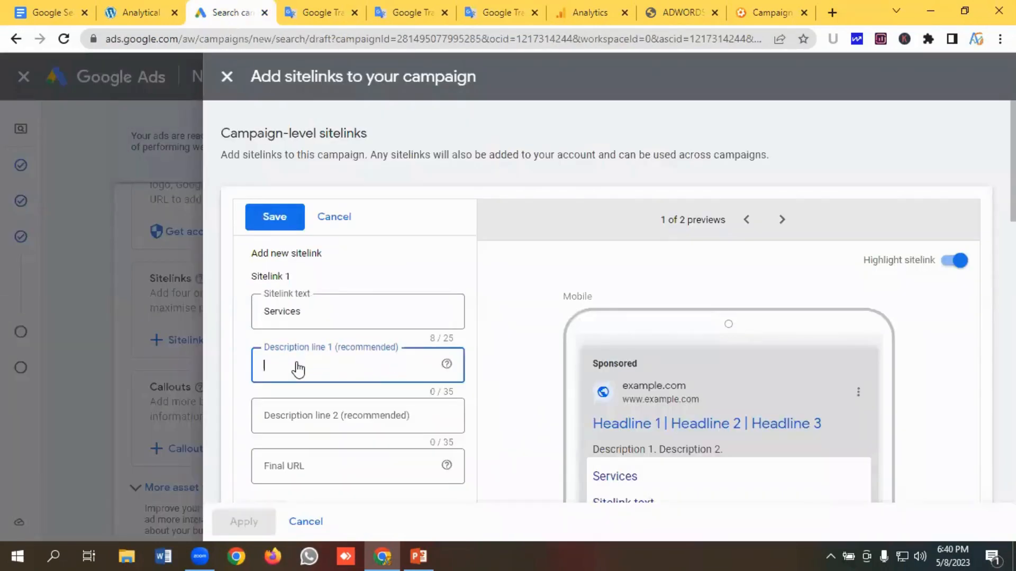
pyautogui.hotkey('ctrl', 'v')
# - Copy "#1 Roof Reparing Service In NYC" from the notes into the first sitelink's description line 2
pyautogui.click(292, 414)
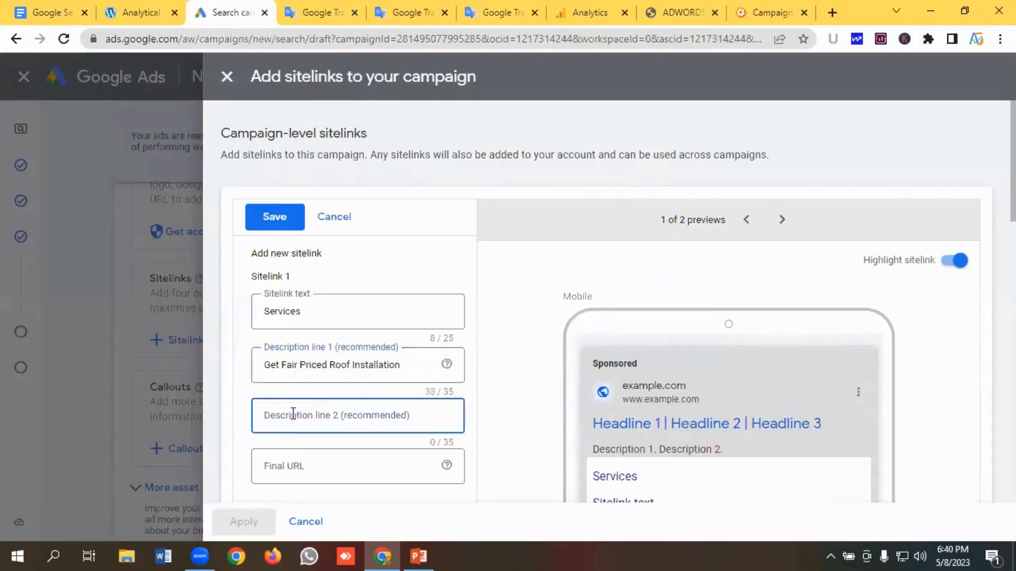
pyautogui.click(497, 16)
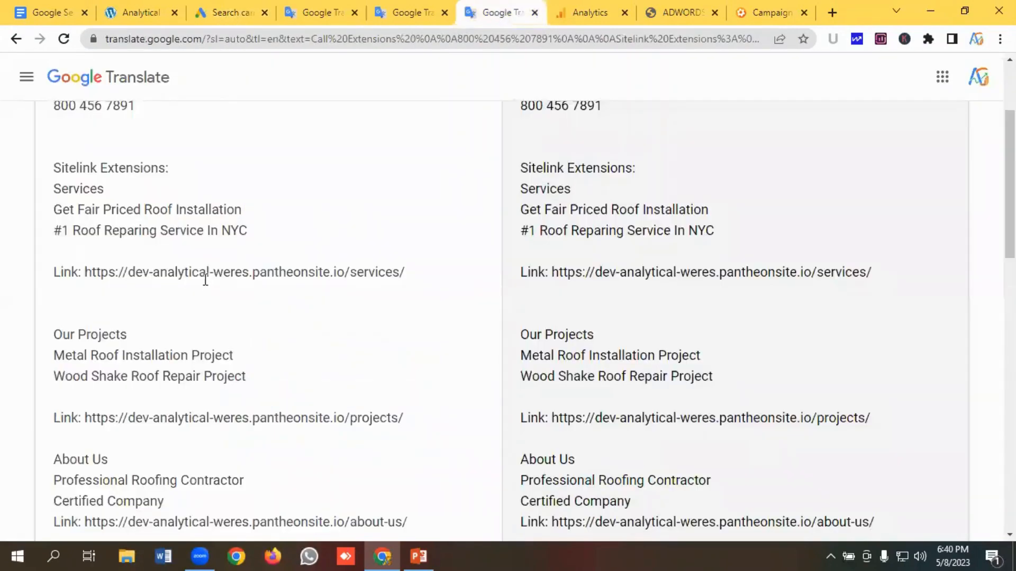
pyautogui.moveTo(268, 235); pyautogui.dragTo(37, 238)
pyautogui.hotkey('ctrl', 'c')
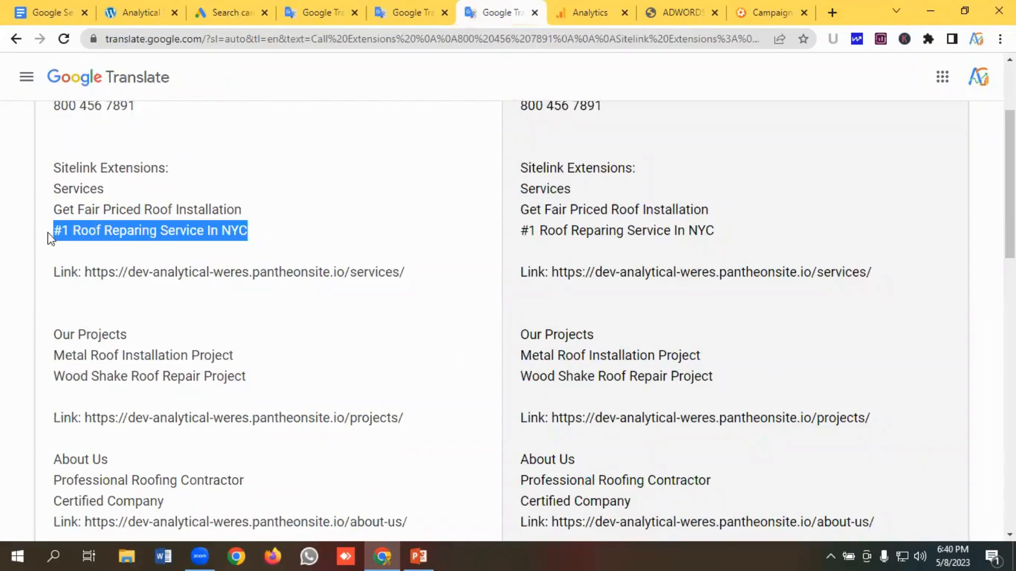
pyautogui.click(228, 12)
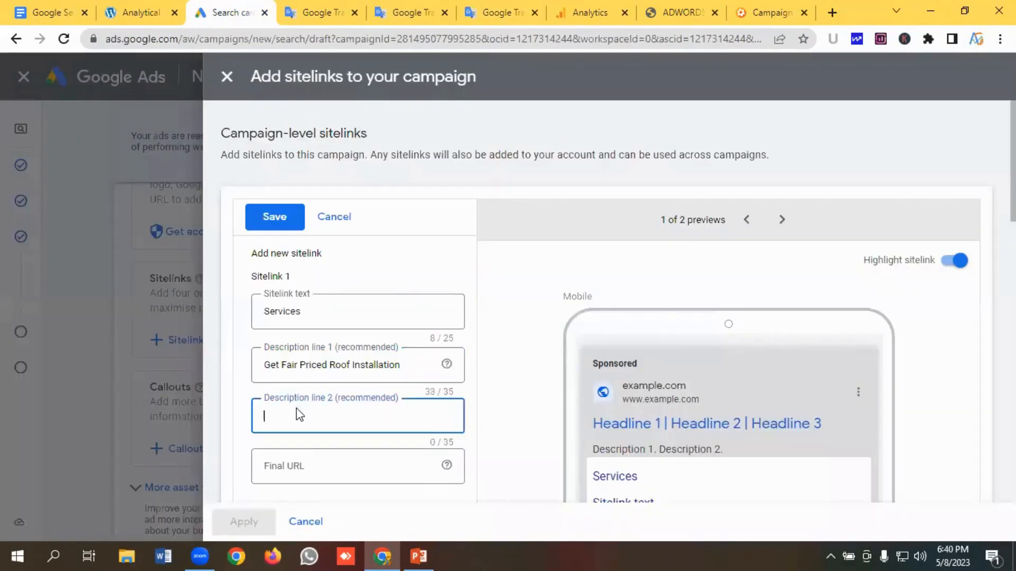
pyautogui.hotkey('ctrl', 'v')
pyautogui.scroll(-1, 304, 408)
pyautogui.click(311, 394)
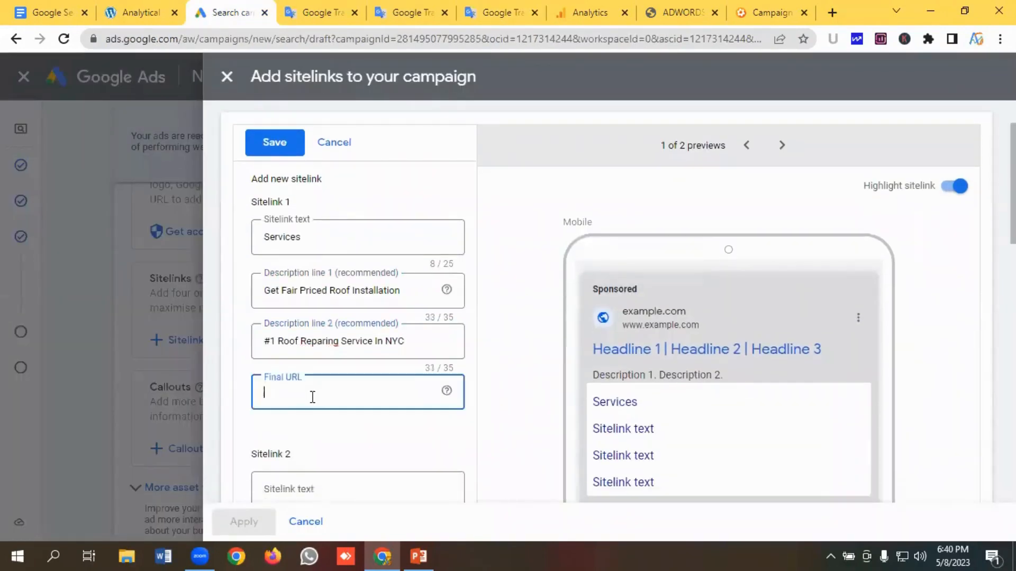
pyautogui.click(521, 19)
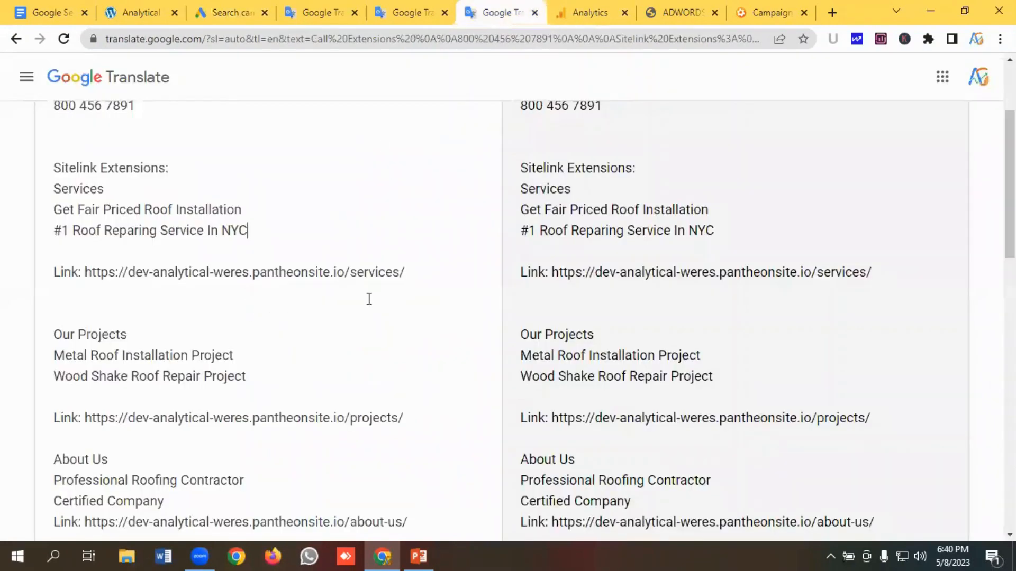
pyautogui.moveTo(427, 270); pyautogui.dragTo(86, 270)
pyautogui.hotkey('ctrl', 'c')
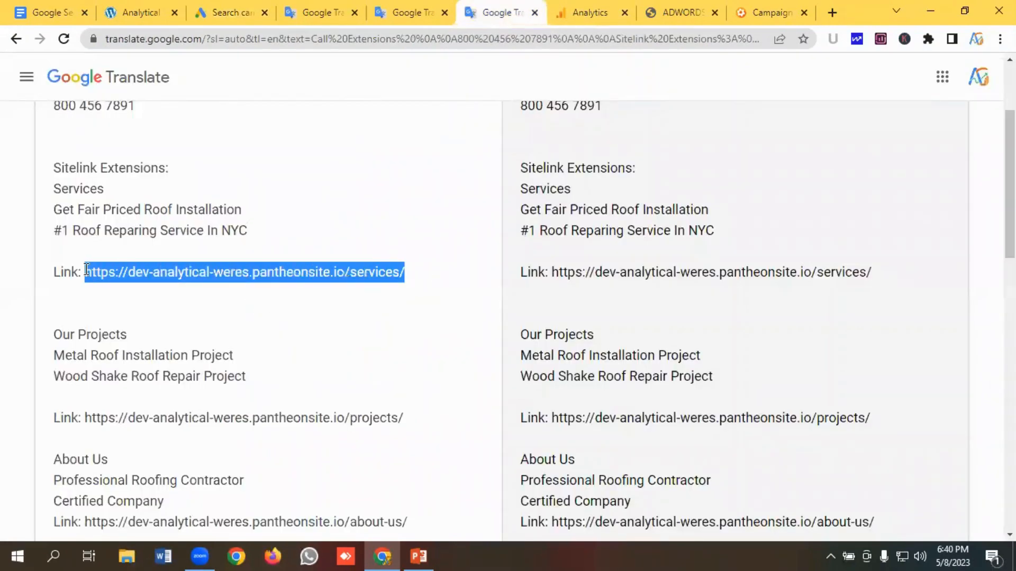
pyautogui.click(220, 19)
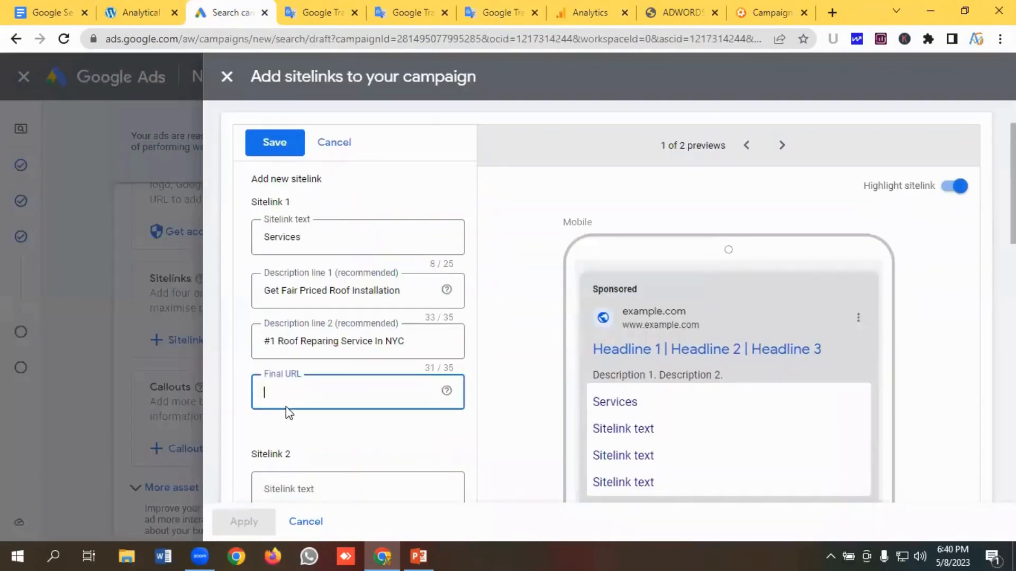
pyautogui.hotkey('ctrl', 'v')
# - Copy "Our Projects" from the notes and enter it as the second sitelink's text
pyautogui.scroll(-3, 286, 402)
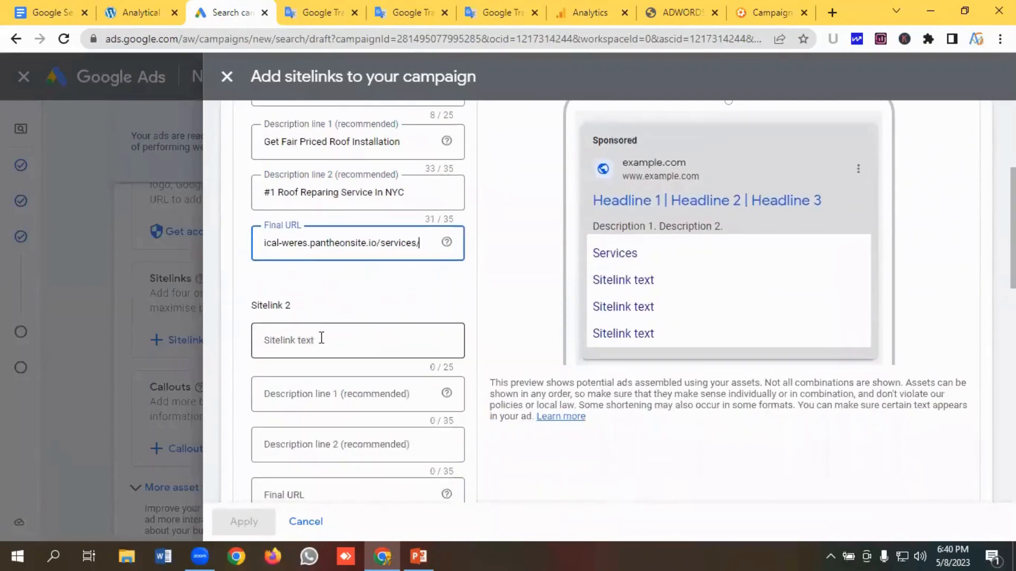
pyautogui.click(321, 339)
pyautogui.click(497, 13)
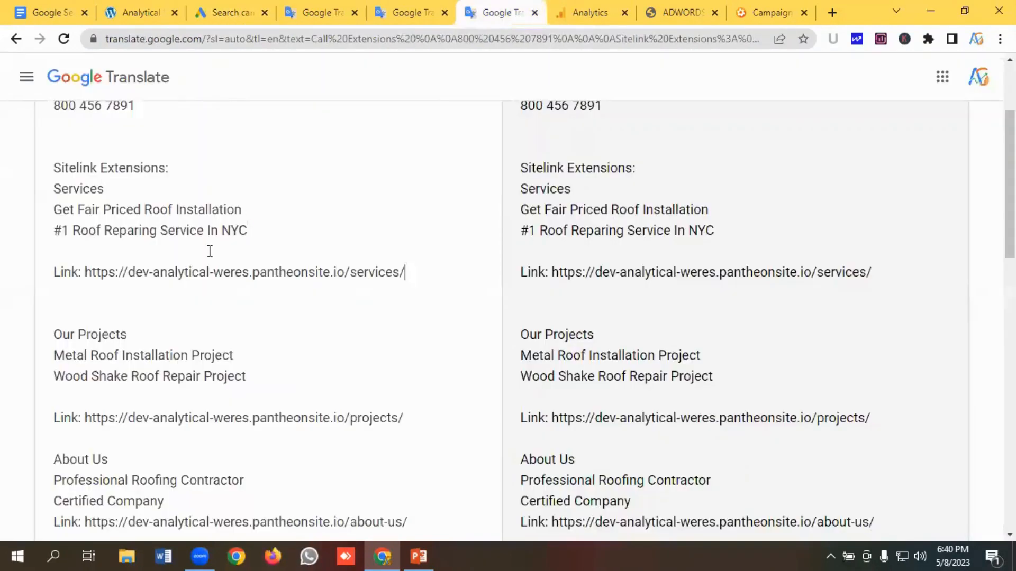
pyautogui.scroll(-2, 203, 254)
pyautogui.scroll(-1, 204, 254)
pyautogui.moveTo(137, 184); pyautogui.dragTo(29, 189)
pyautogui.hotkey('ctrl', 'c')
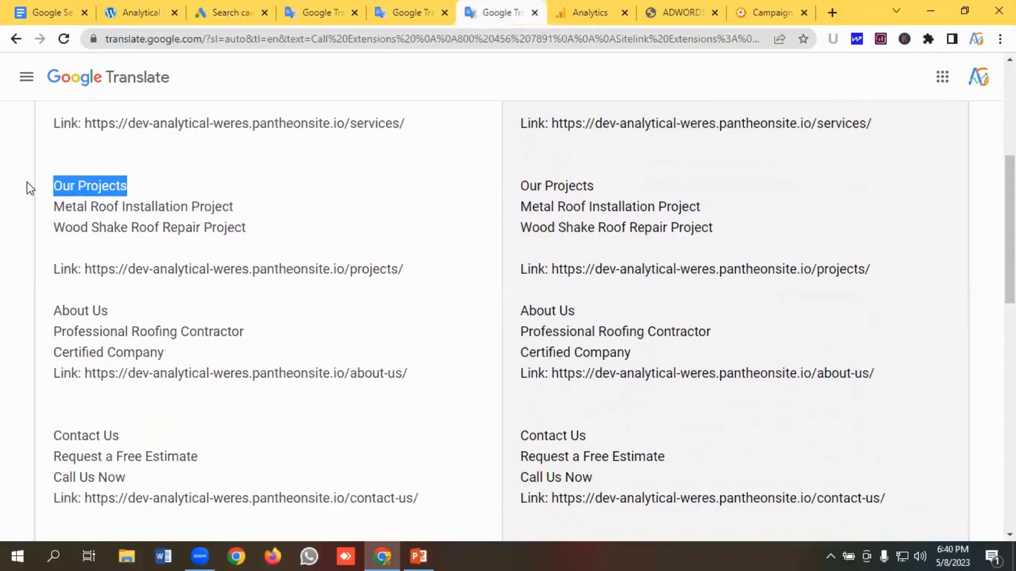
pyautogui.click(223, 8)
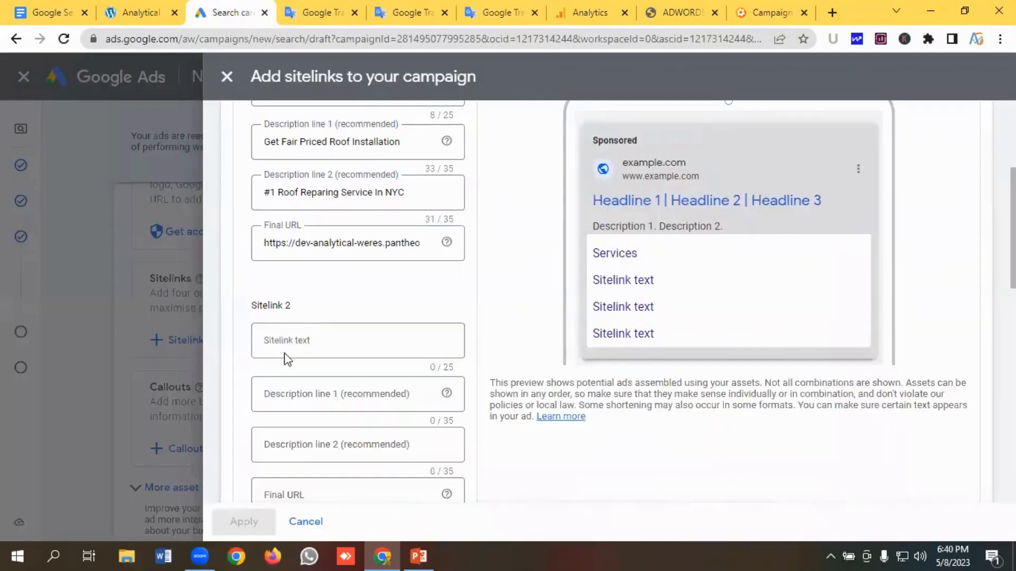
pyautogui.click(291, 357)
pyautogui.hotkey('ctrl', 'v')
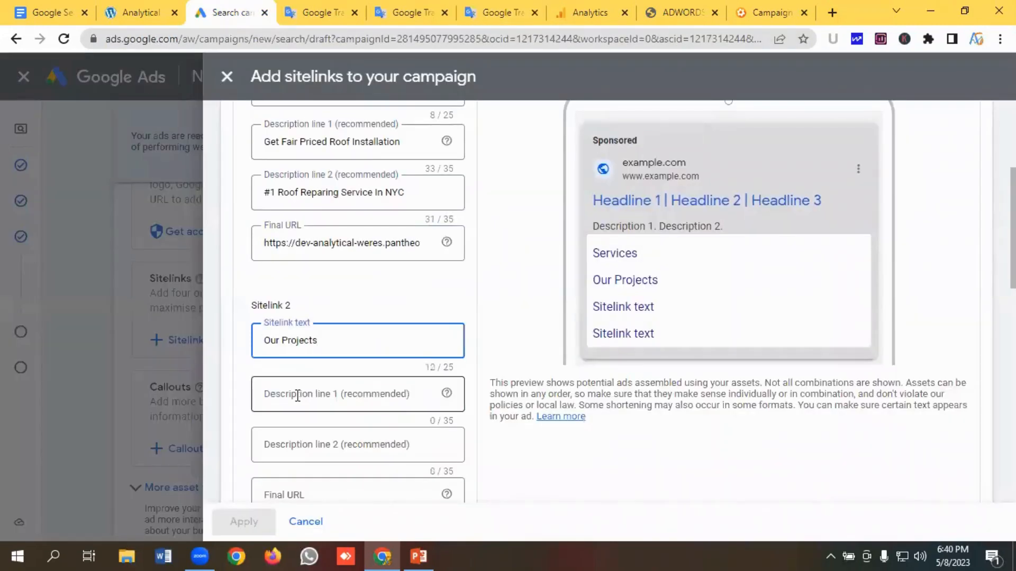
# - Copy "Metal Roof Installation Project" from the notes into the second sitelink's description line 1
pyautogui.click(296, 394)
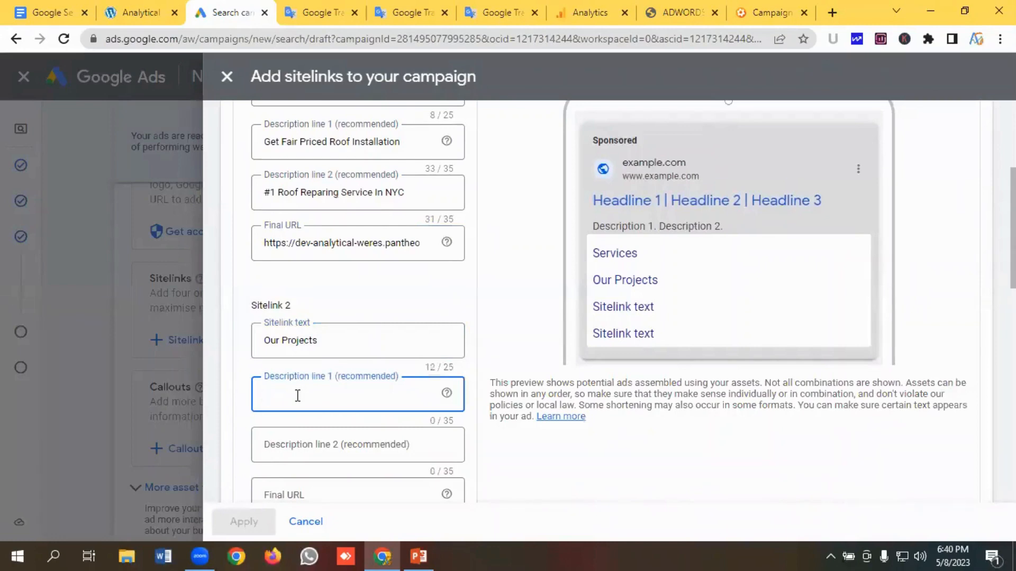
pyautogui.click(484, 16)
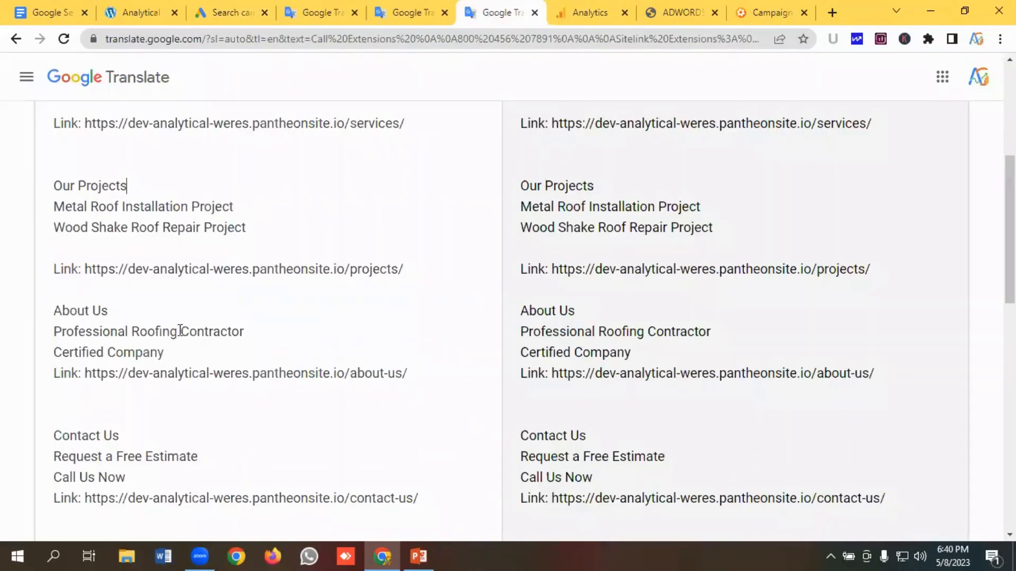
pyautogui.moveTo(267, 202); pyautogui.dragTo(37, 206)
pyautogui.hotkey('ctrl', 'c')
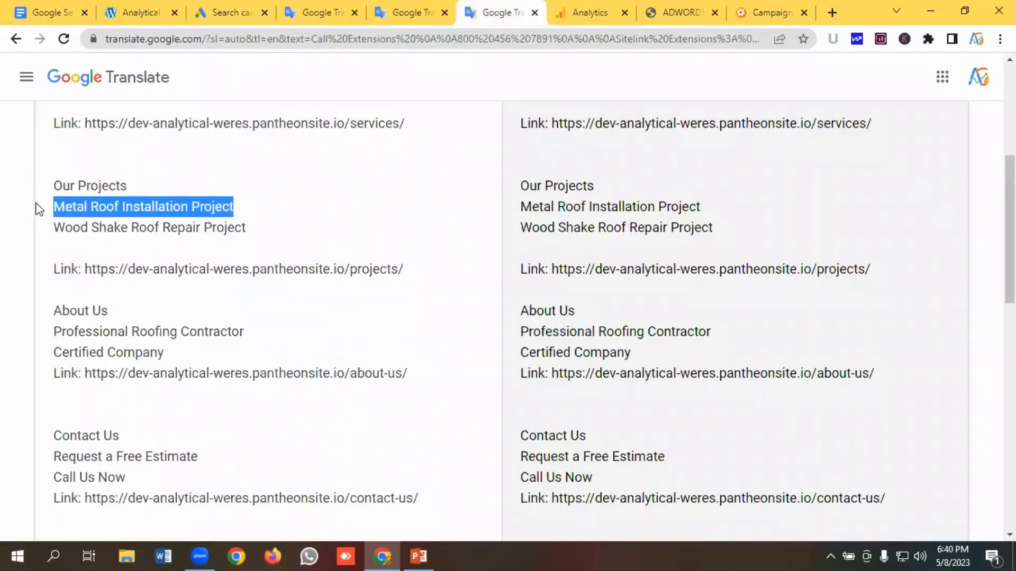
pyautogui.click(211, 12)
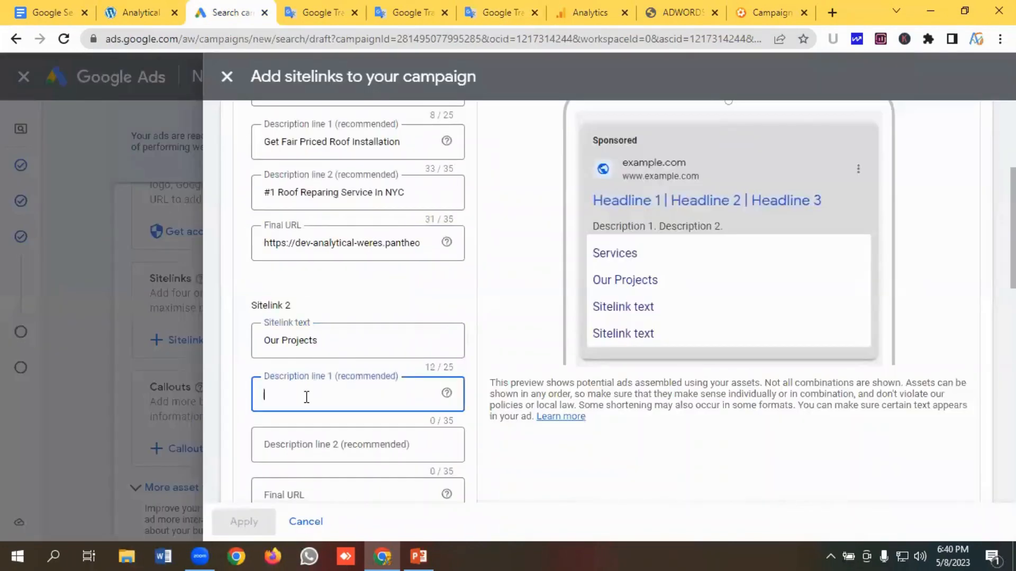
pyautogui.hotkey('ctrl', 'v')
# - Copy "Wood Shake Roof Repair Project" from the notes into the second sitelink's description line 2
pyautogui.scroll(-1, 317, 375)
pyautogui.click(319, 369)
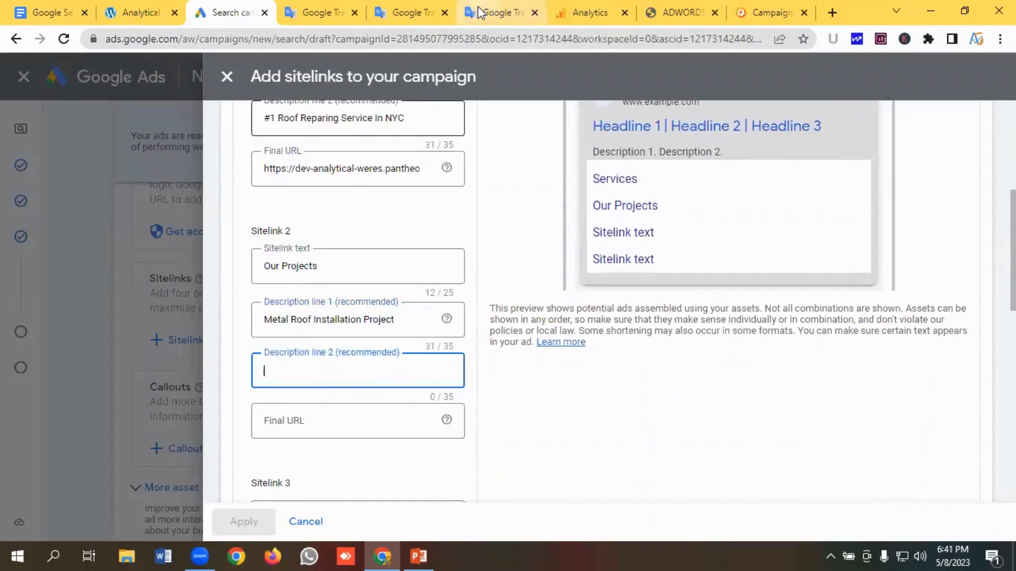
pyautogui.click(484, 12)
pyautogui.moveTo(246, 227); pyautogui.dragTo(22, 235)
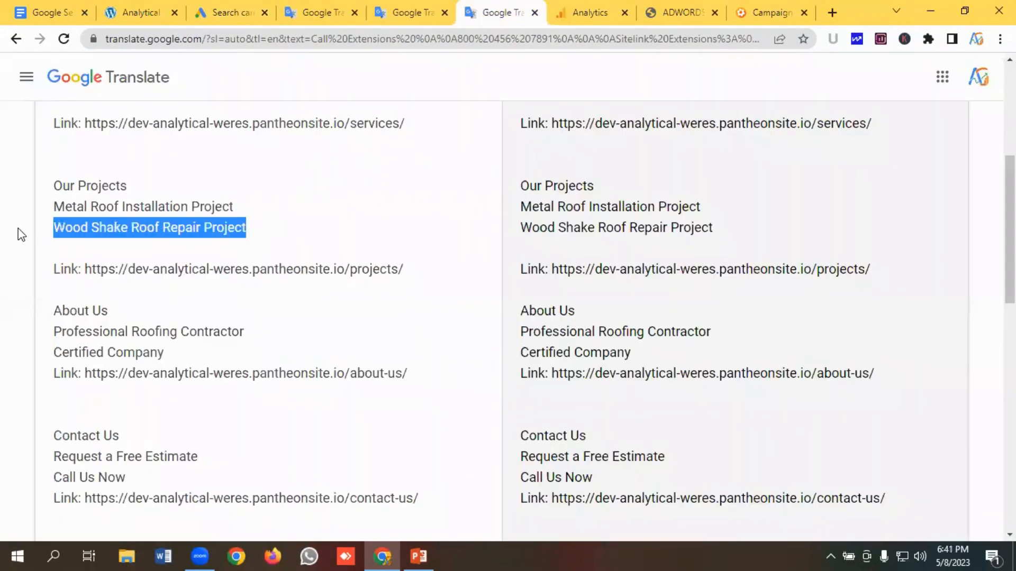
pyautogui.hotkey('ctrl', 'c')
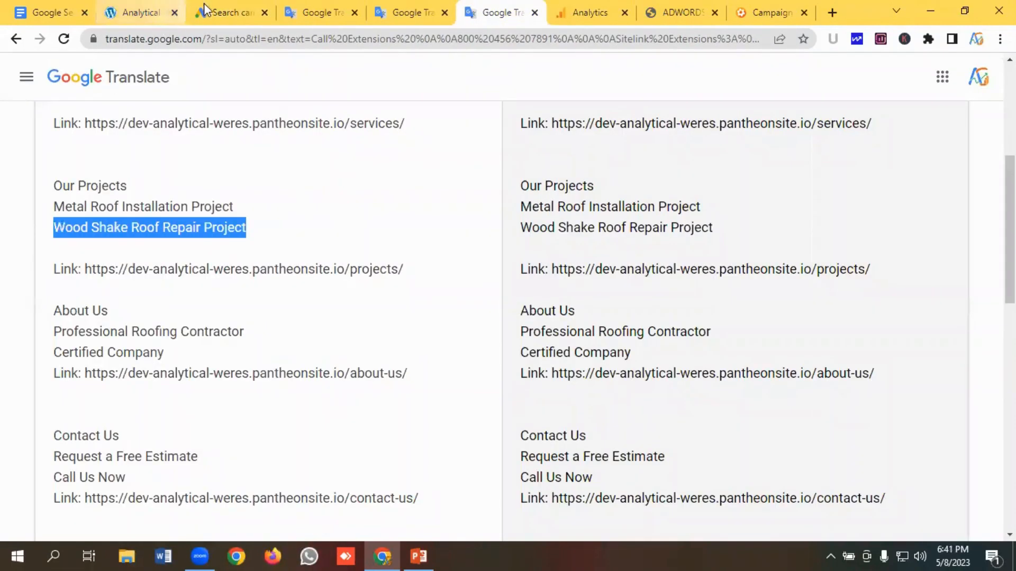
pyautogui.click(212, 12)
pyautogui.click(280, 370)
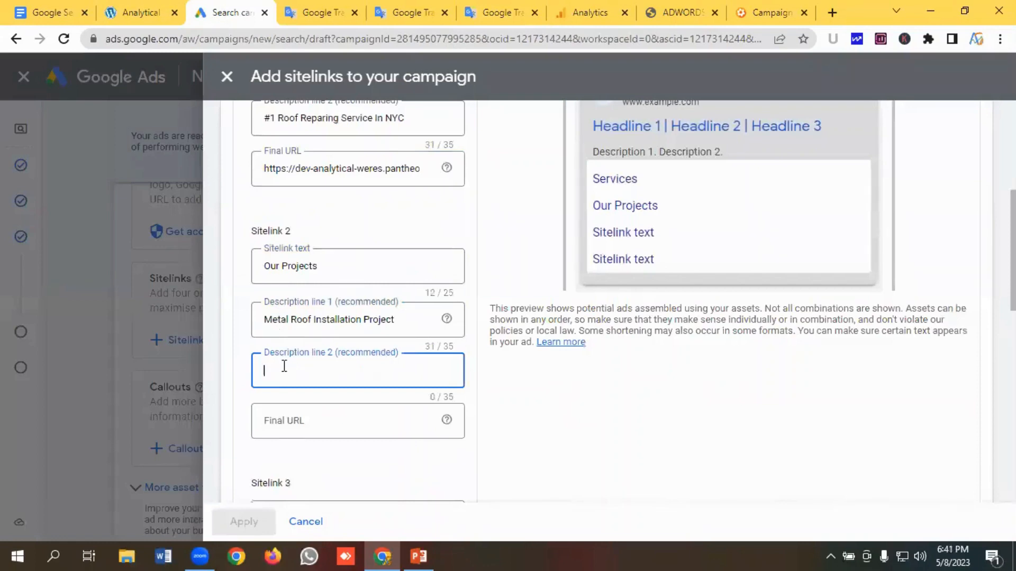
pyautogui.hotkey('ctrl', 'v')
pyautogui.scroll(-1, 296, 359)
pyautogui.click(304, 347)
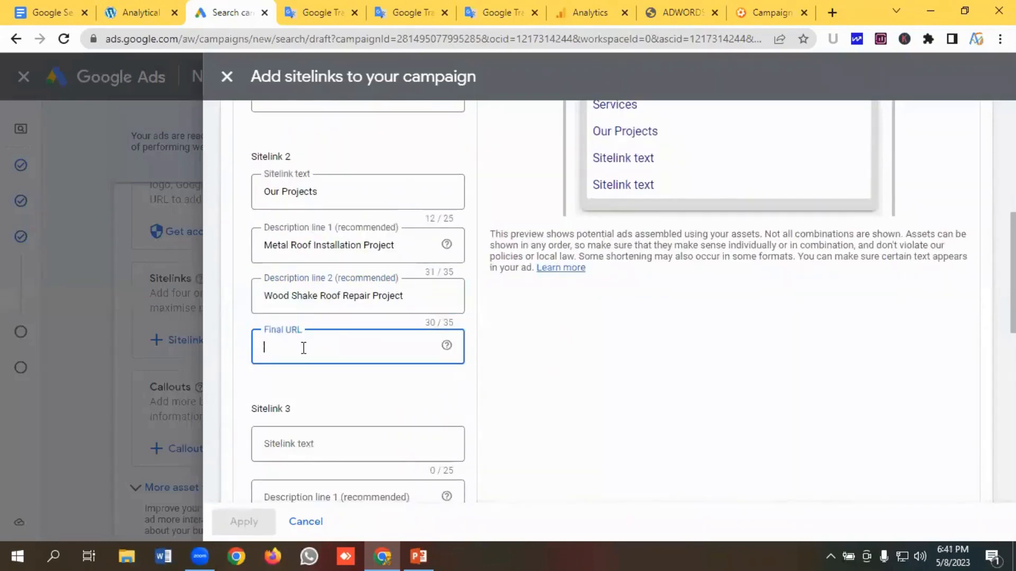
pyautogui.click(500, 12)
pyautogui.moveTo(410, 273); pyautogui.dragTo(89, 264)
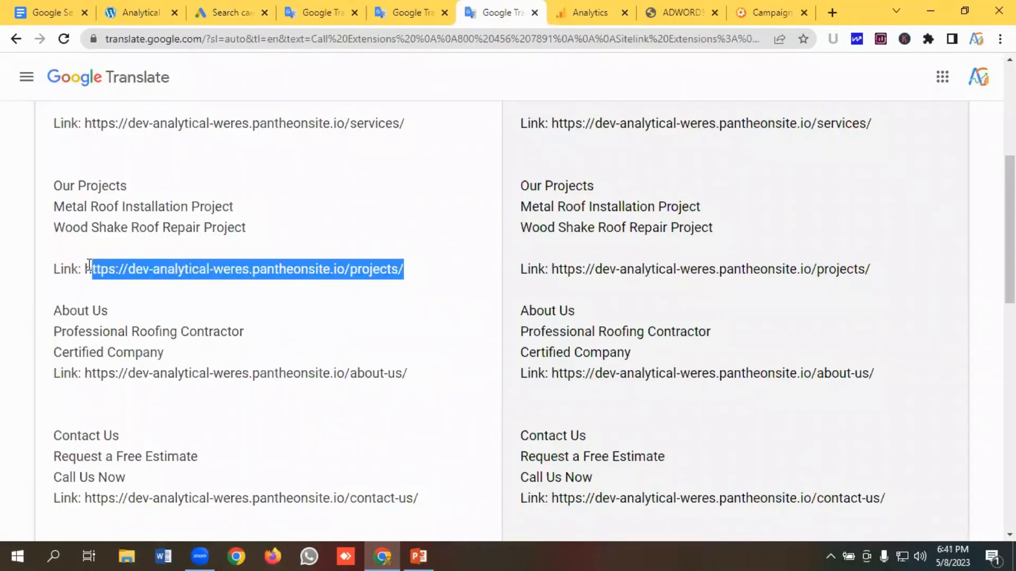
pyautogui.click(197, 18)
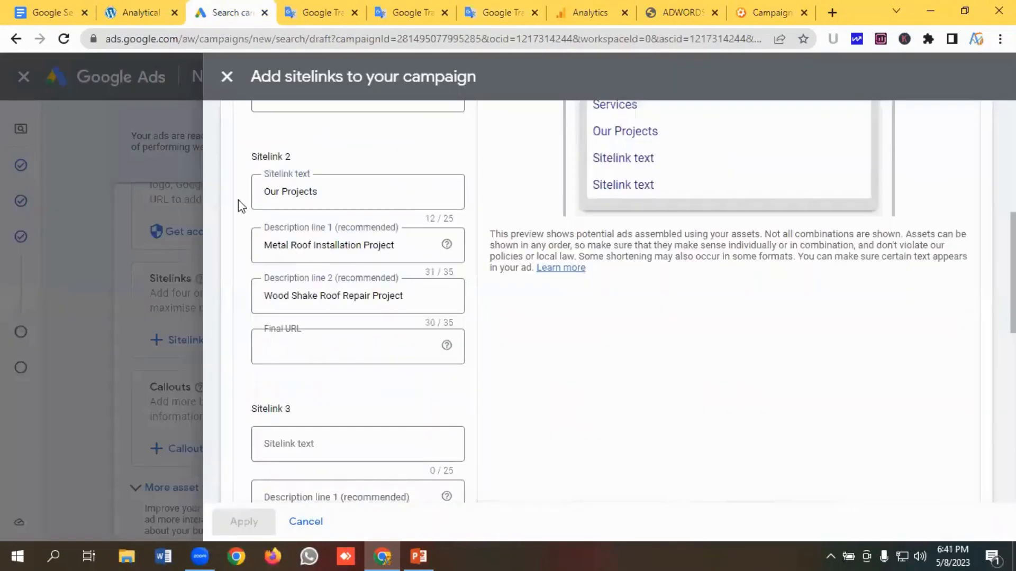
pyautogui.click(299, 349)
pyautogui.hotkey('ctrl', 'v')
# - Copy "About Us" from the notes and enter it as the third sitelink's text
pyautogui.scroll(-3, 307, 328)
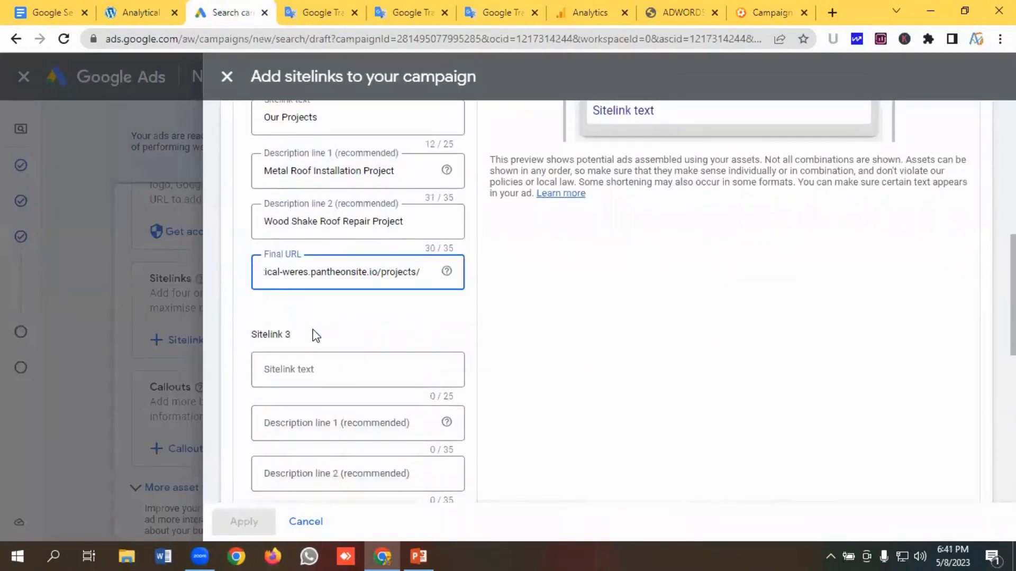
pyautogui.click(309, 298)
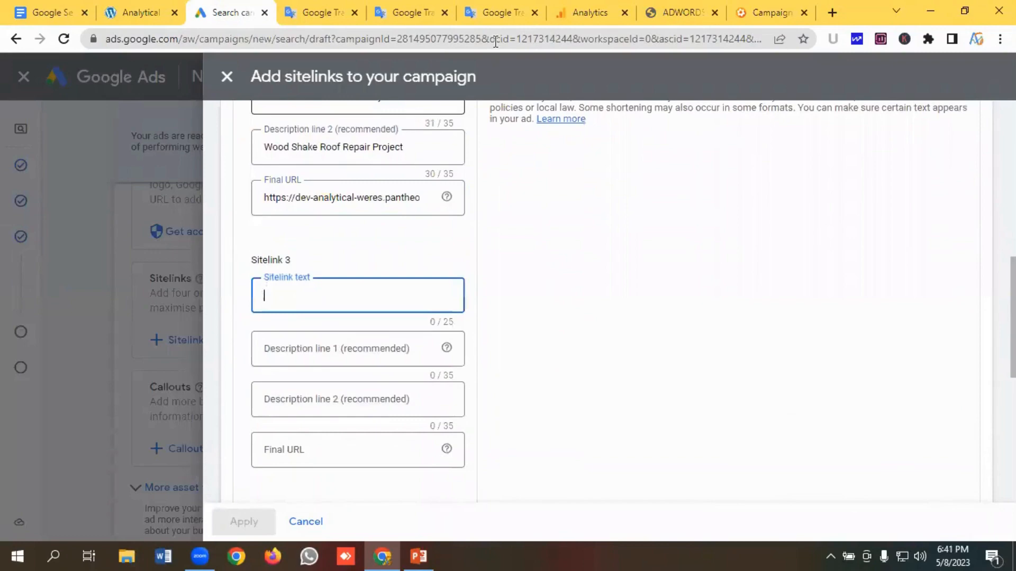
pyautogui.click(498, 12)
pyautogui.scroll(-3, 159, 233)
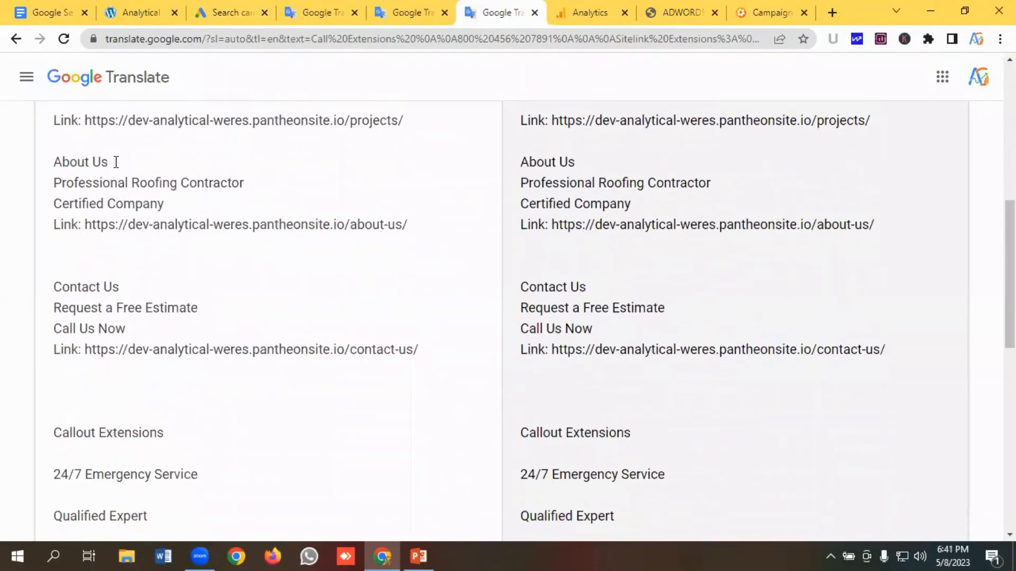
pyautogui.moveTo(116, 162); pyautogui.dragTo(7, 169)
pyautogui.click(227, 12)
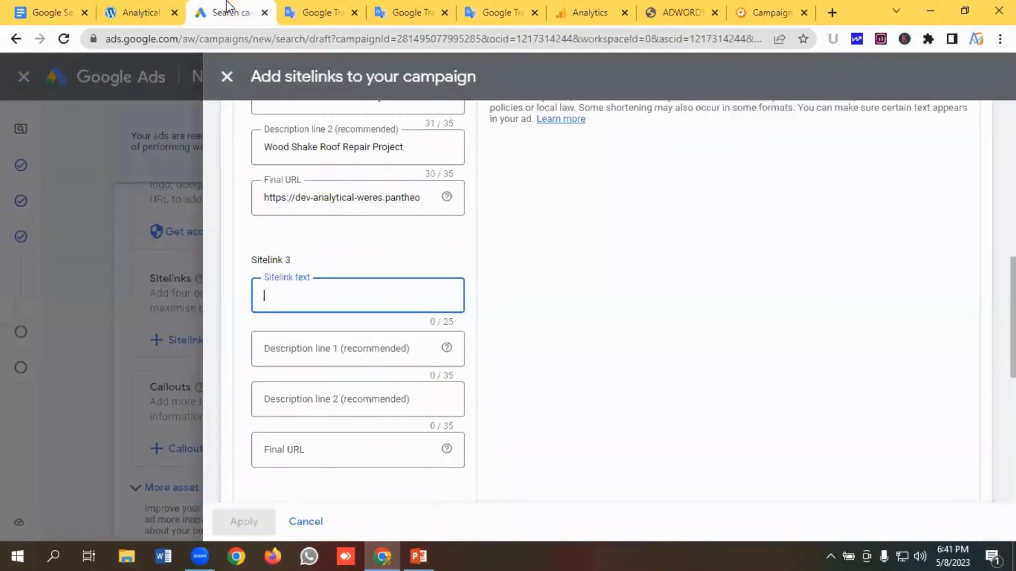
pyautogui.click(295, 347)
# - Copy "Professional Roofing Contractor" from the notes into the third sitelink's description line 1
pyautogui.click(500, 13)
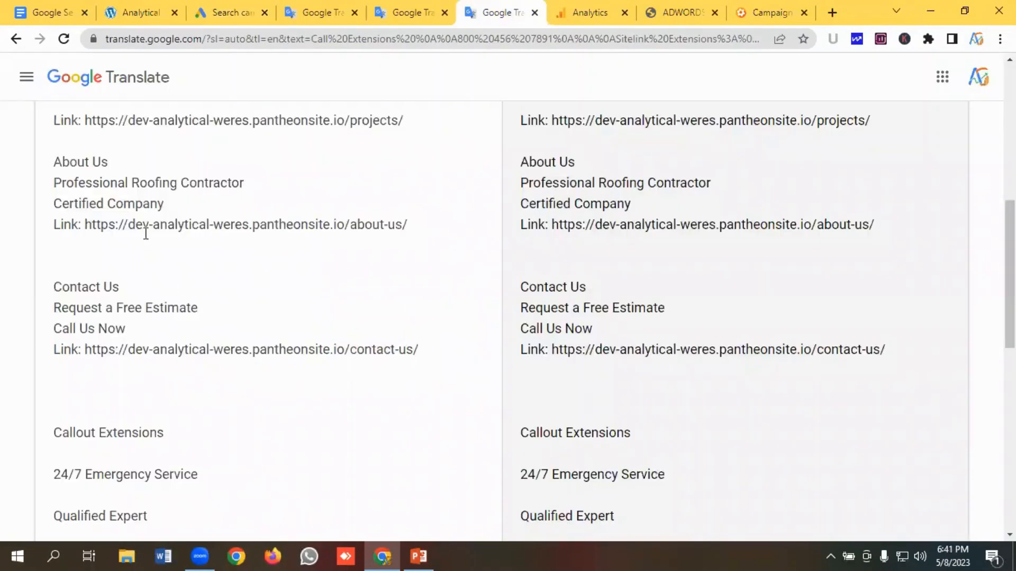
pyautogui.moveTo(262, 184); pyautogui.dragTo(7, 190)
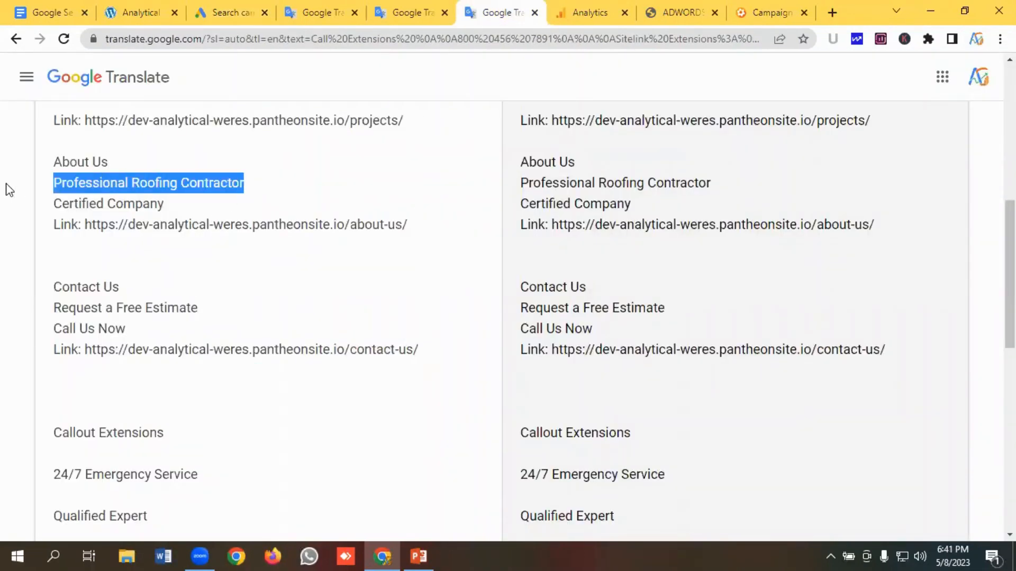
pyautogui.click(235, 10)
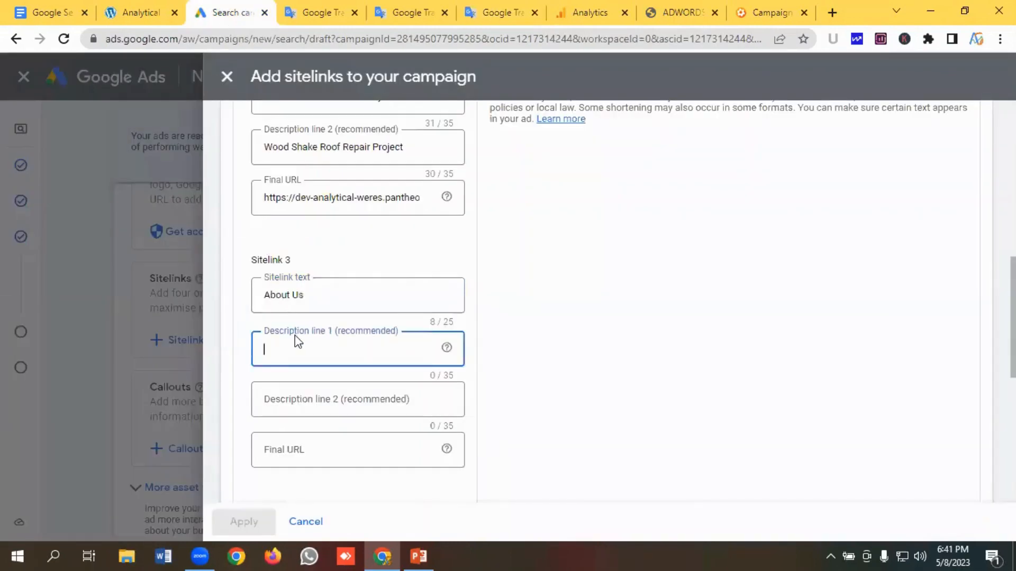
pyautogui.hotkey('ctrl', 'v')
pyautogui.click(297, 398)
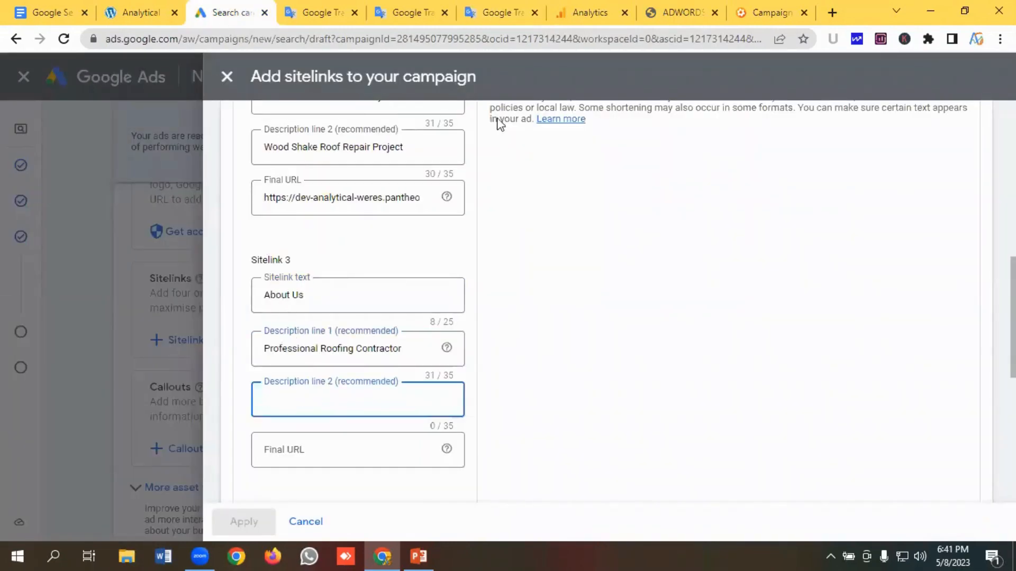
# - Copy "Certified Company" from the notes into the third sitelink's description line 2
pyautogui.click(491, 12)
pyautogui.moveTo(173, 201); pyautogui.dragTo(24, 207)
pyautogui.hotkey('ctrl', 'c')
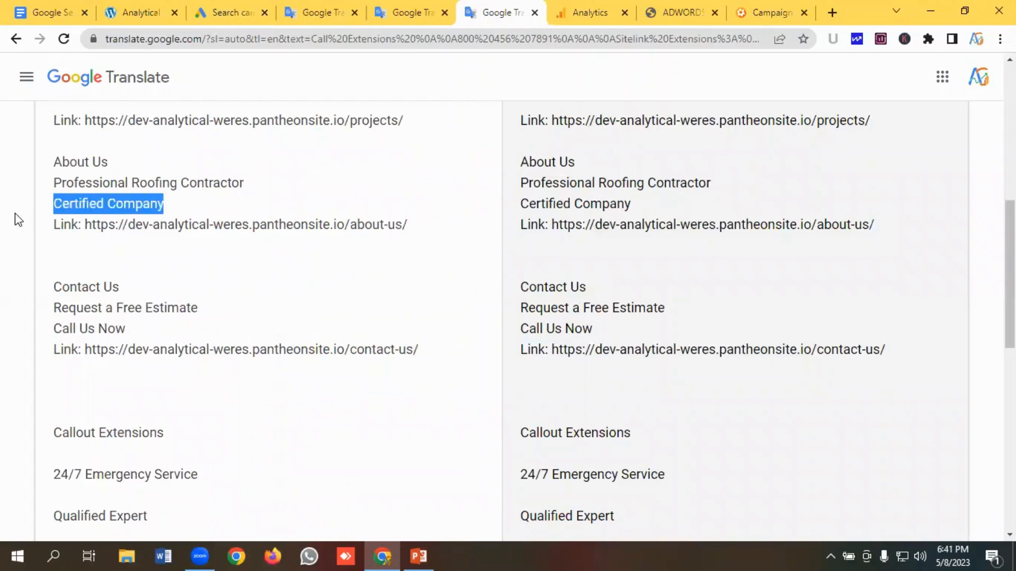
pyautogui.click(221, 12)
pyautogui.hotkey('ctrl', 'v')
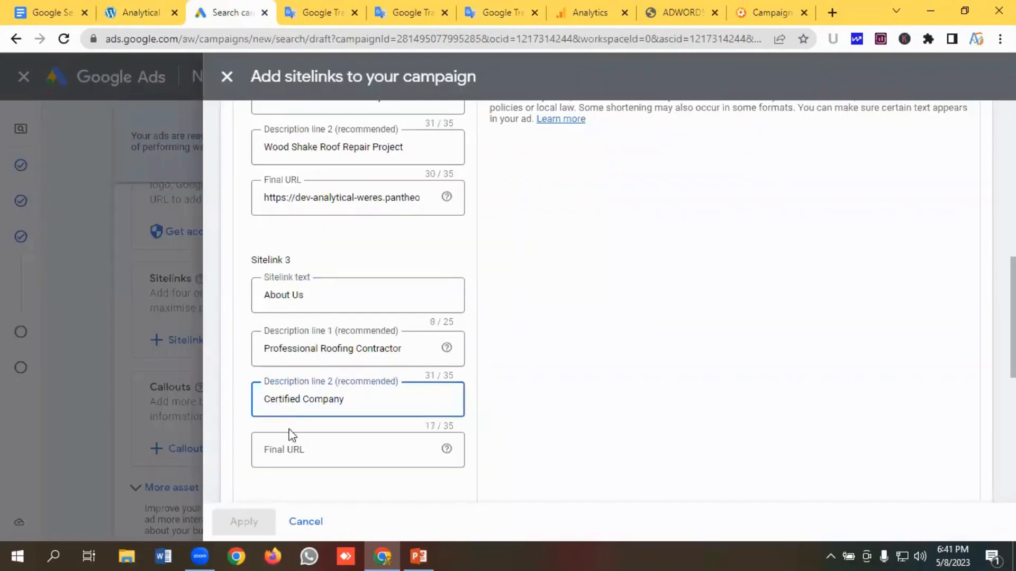
pyautogui.click(290, 447)
pyautogui.click(497, 12)
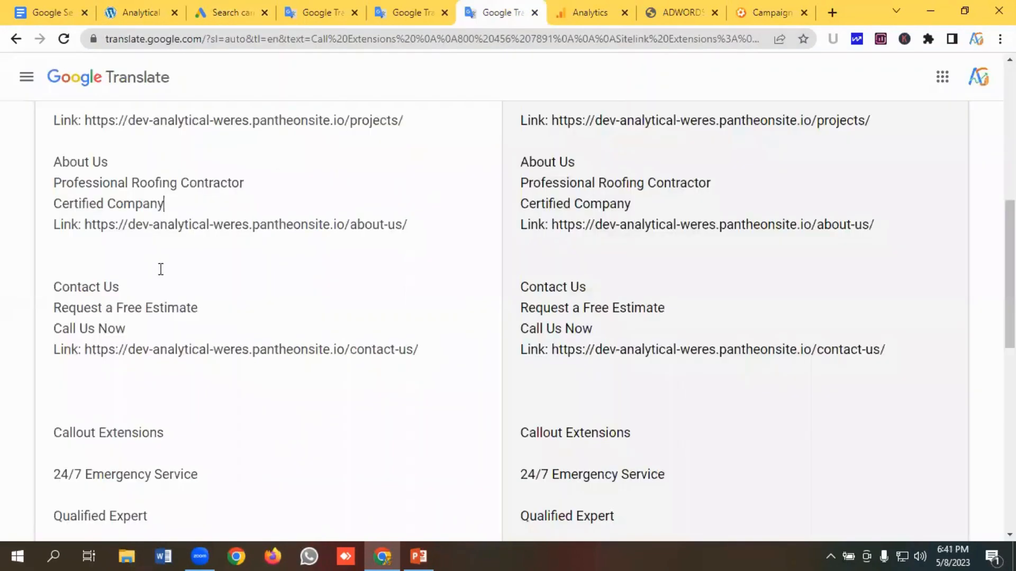
pyautogui.moveTo(409, 224); pyautogui.dragTo(95, 219)
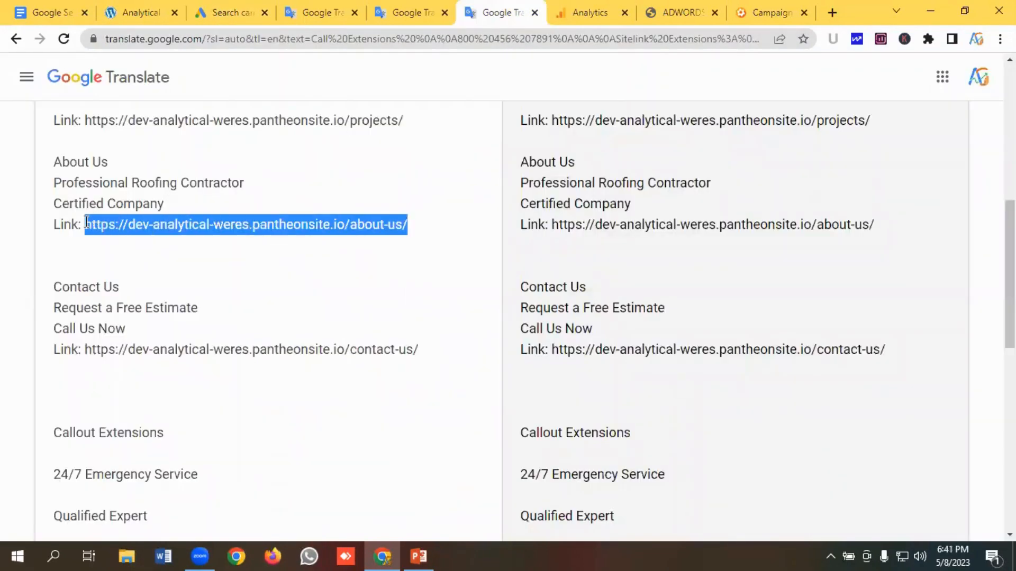
pyautogui.click(199, 9)
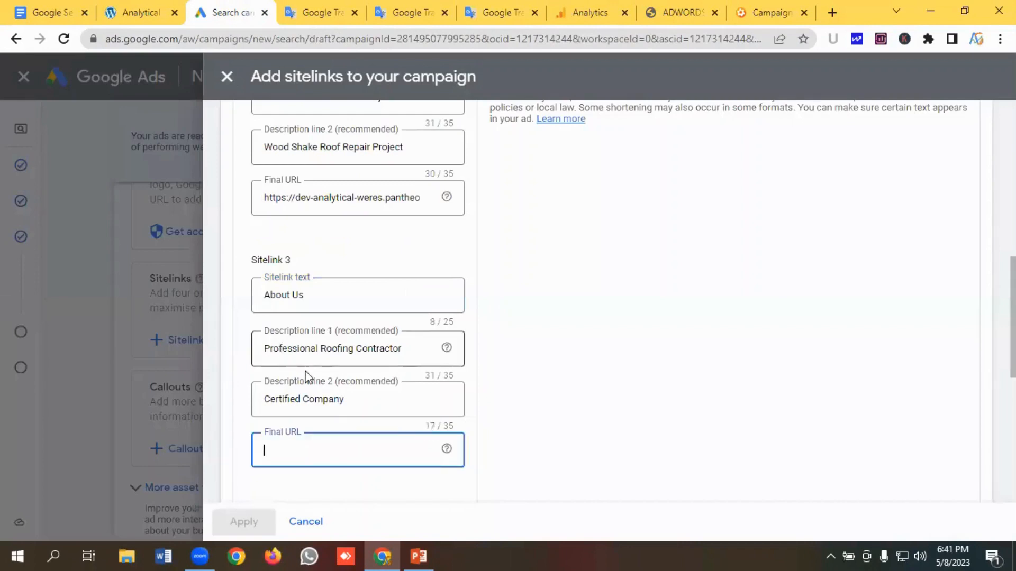
pyautogui.write('https://dev-analytical-weres.pantheonsite.io/about-us/')
pyautogui.scroll(-3, 294, 372)
pyautogui.scroll(-3, 292, 355)
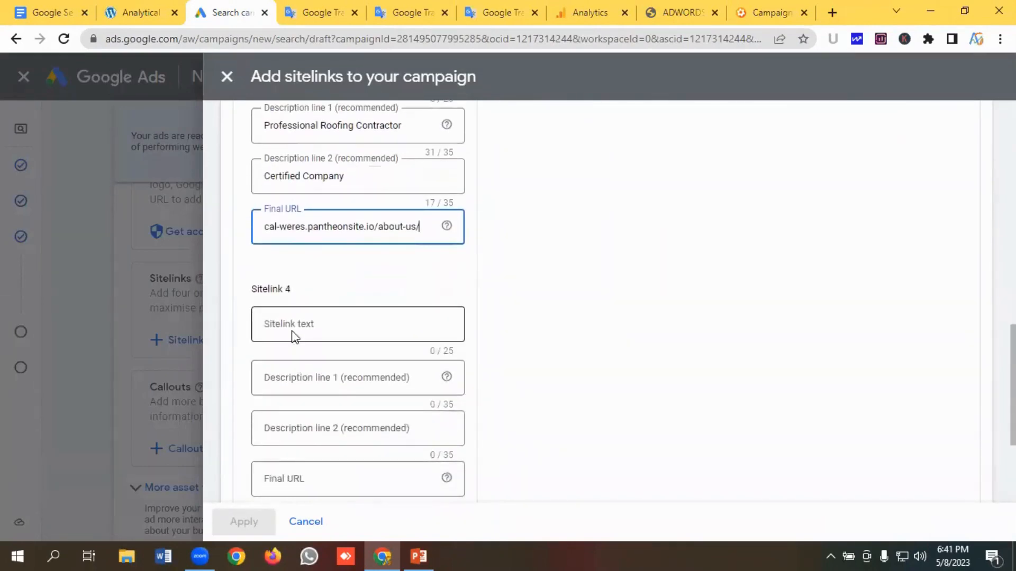
# - Copy "Contact Us" from the notes and enter it as the fourth sitelink's text
pyautogui.click(306, 240)
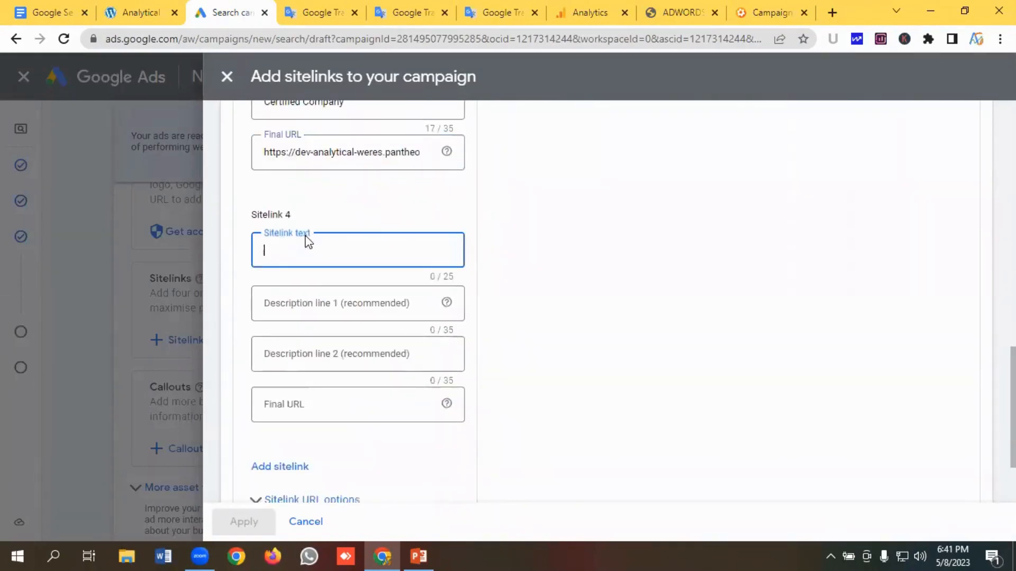
pyautogui.click(500, 13)
pyautogui.scroll(-2, 114, 228)
pyautogui.moveTo(132, 207); pyautogui.dragTo(11, 217)
pyautogui.hotkey('ctrl', 'c')
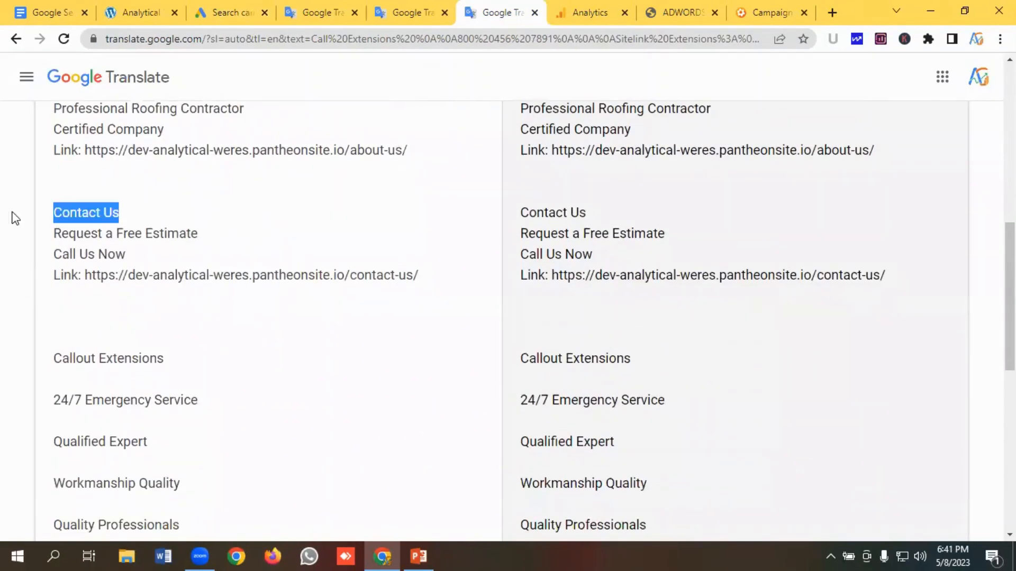
pyautogui.click(228, 12)
pyautogui.click(272, 253)
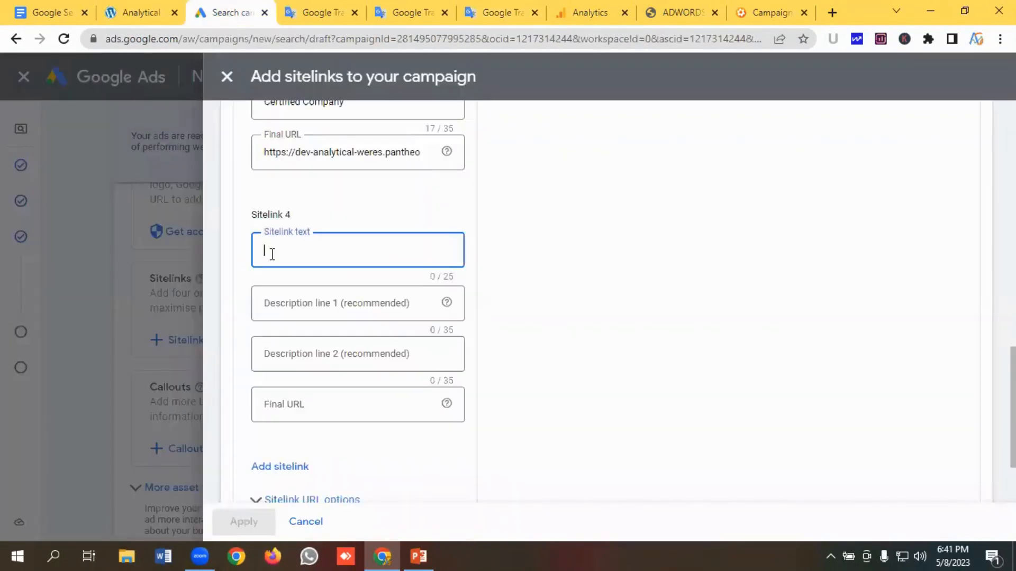
pyautogui.hotkey('ctrl', 'v')
# - Copy "Request a Free Estimate" from the notes into the fourth sitelink's description line 1
pyautogui.click(287, 306)
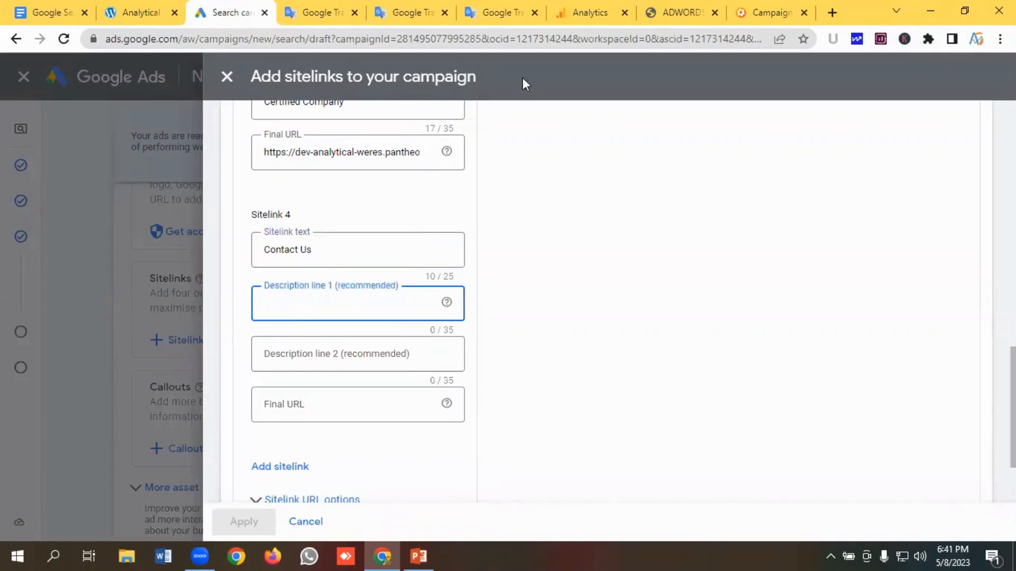
pyautogui.click(497, 14)
pyautogui.moveTo(207, 231); pyautogui.dragTo(7, 232)
pyautogui.hotkey('ctrl', 'c')
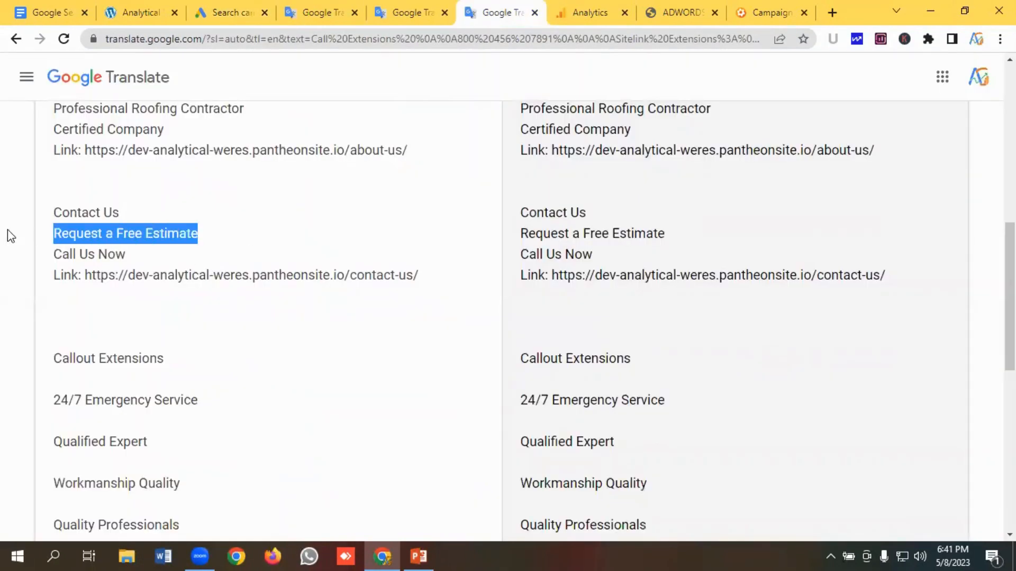
pyautogui.click(216, 11)
pyautogui.hotkey('ctrl', 'v')
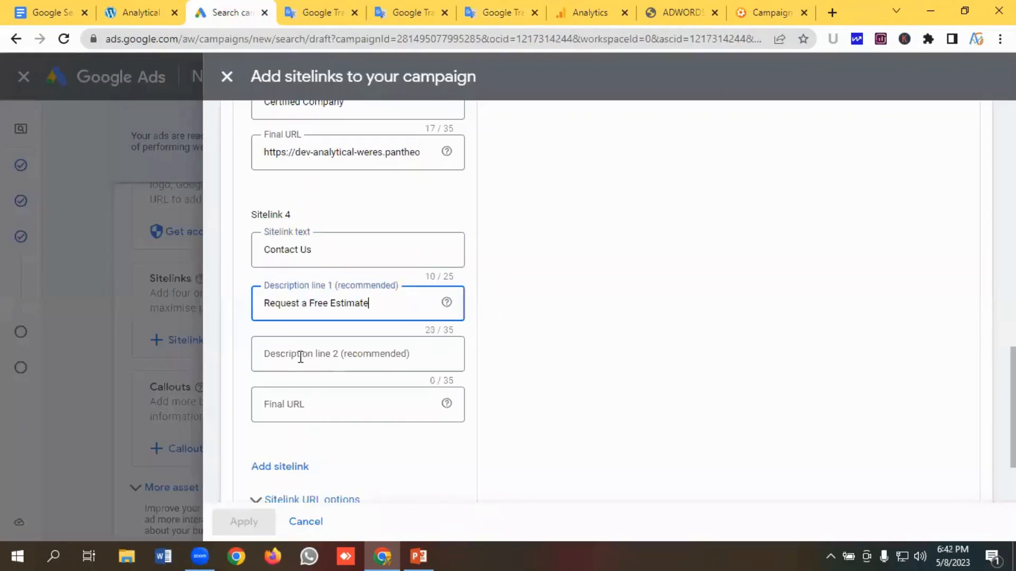
# - Copy "Call Us Now" from the notes into the fourth sitelink's description line 2
pyautogui.click(300, 354)
pyautogui.click(495, 13)
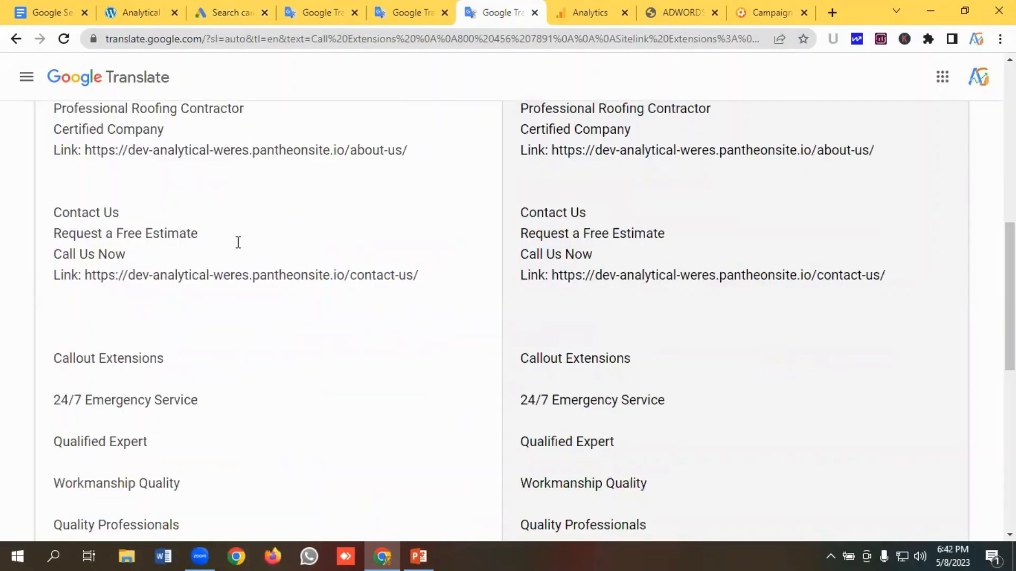
pyautogui.moveTo(126, 255); pyautogui.dragTo(3, 260)
pyautogui.hotkey('ctrl', 'c')
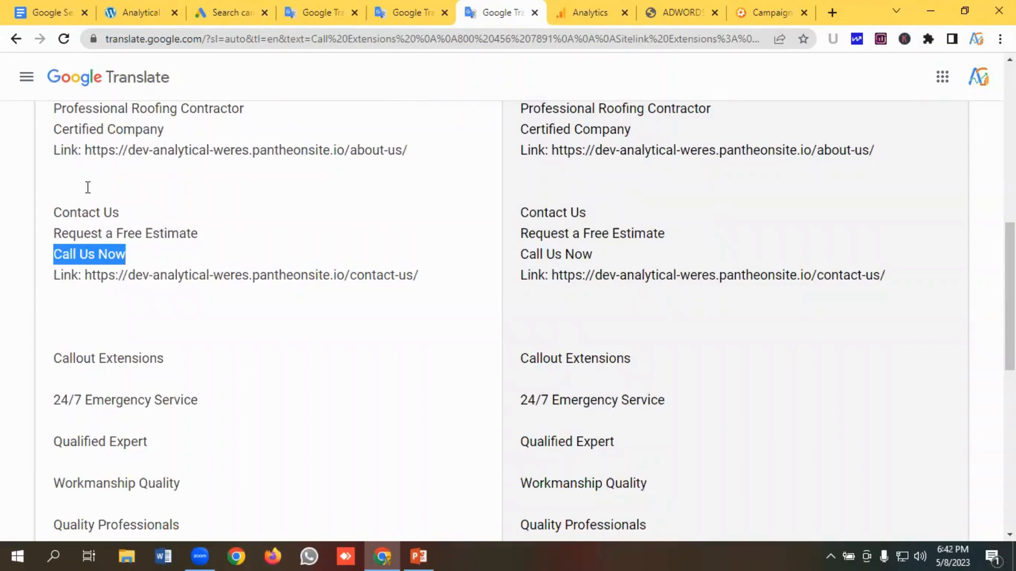
pyautogui.click(217, 13)
pyautogui.click(310, 364)
pyautogui.hotkey('ctrl', 'v')
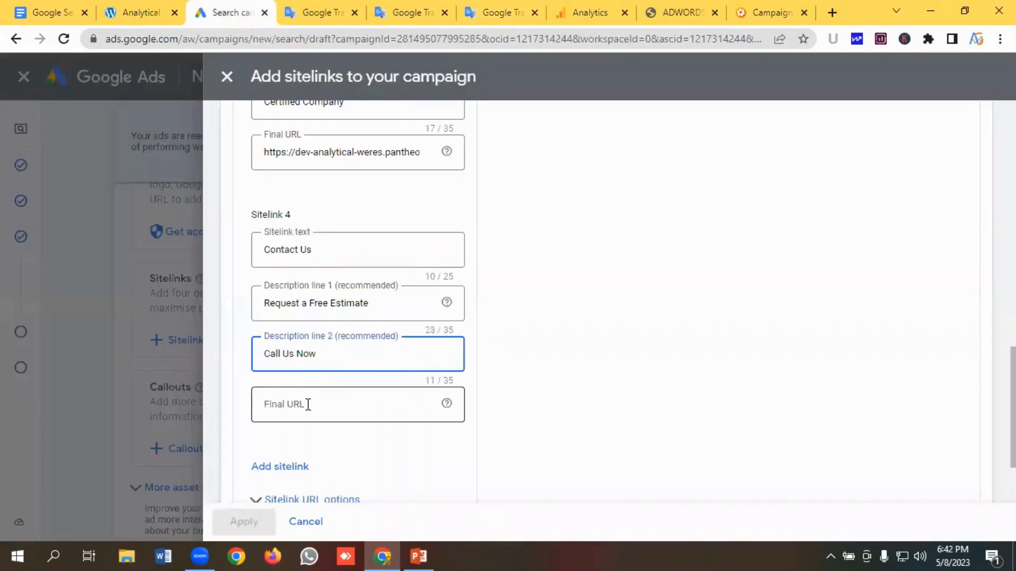
pyautogui.click(307, 404)
pyautogui.click(487, 12)
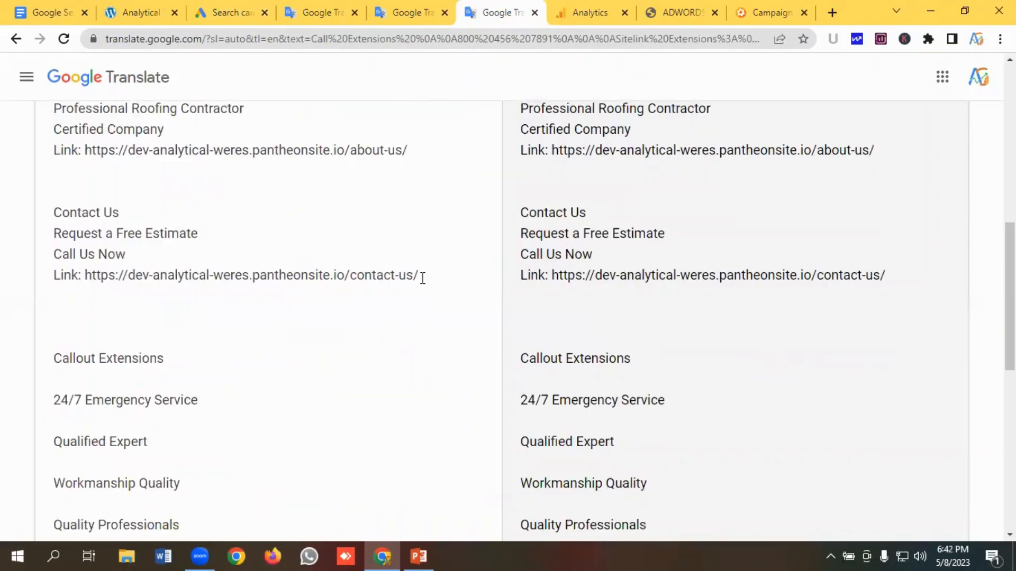
pyautogui.moveTo(422, 278); pyautogui.dragTo(85, 271)
pyautogui.hotkey('ctrl', 'c')
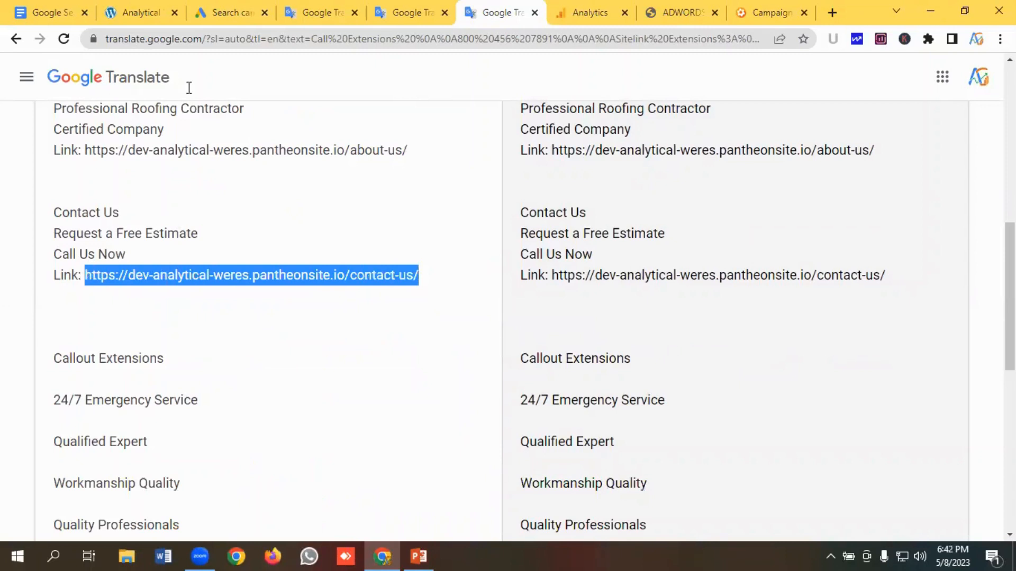
pyautogui.click(216, 8)
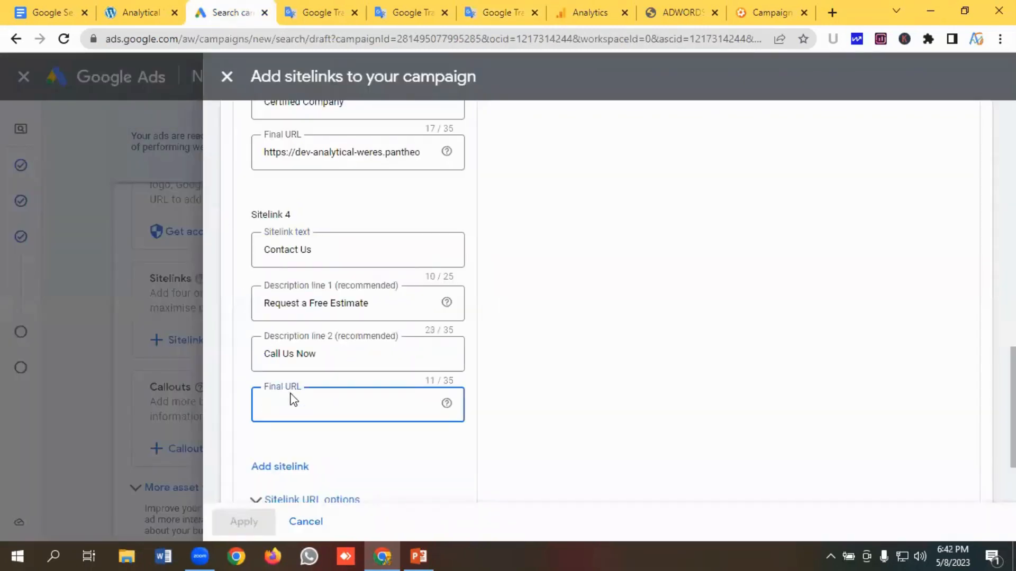
pyautogui.hotkey('ctrl', 'v')
pyautogui.scroll(-2, 339, 370)
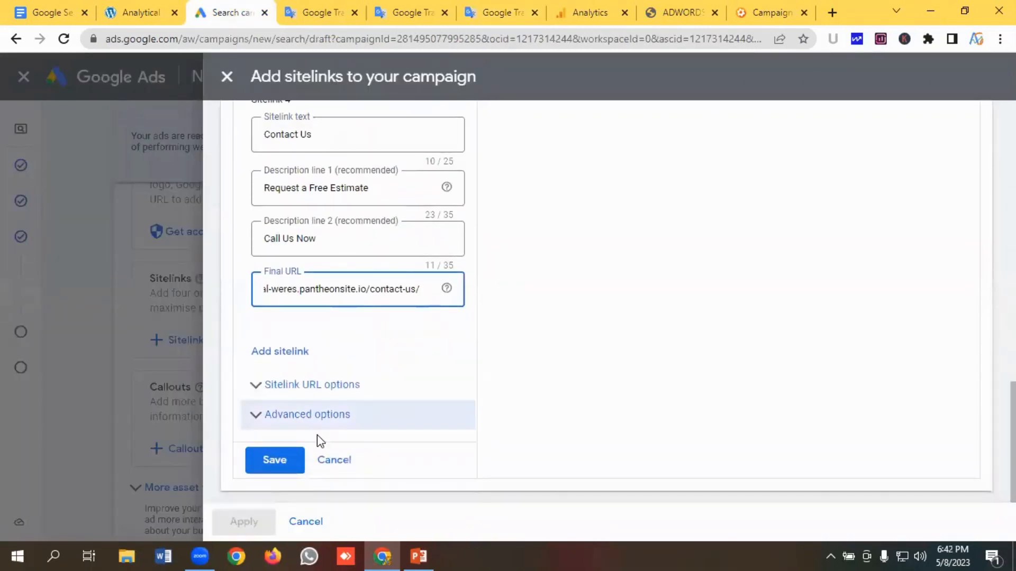
pyautogui.click(281, 460)
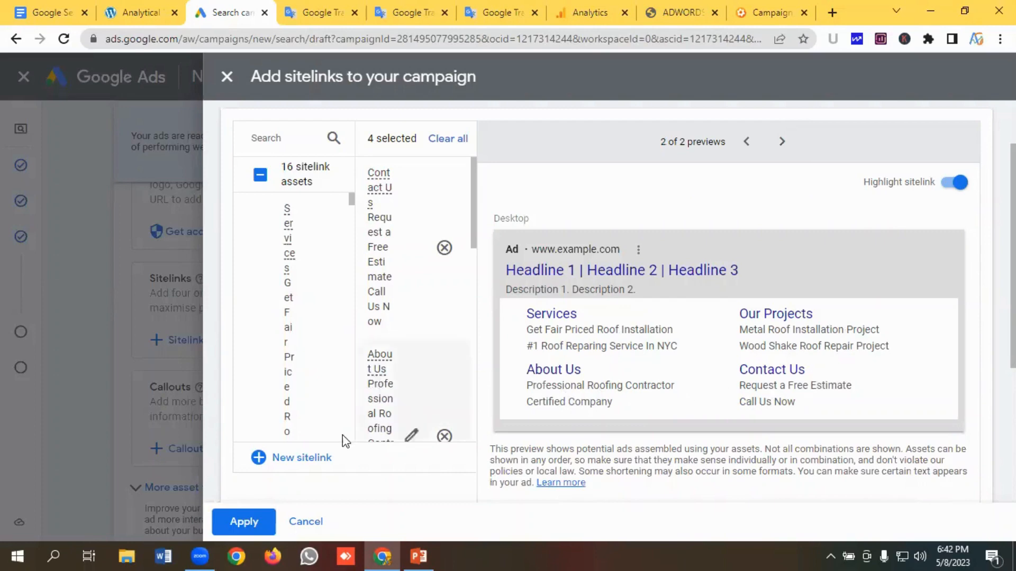
pyautogui.click(258, 514)
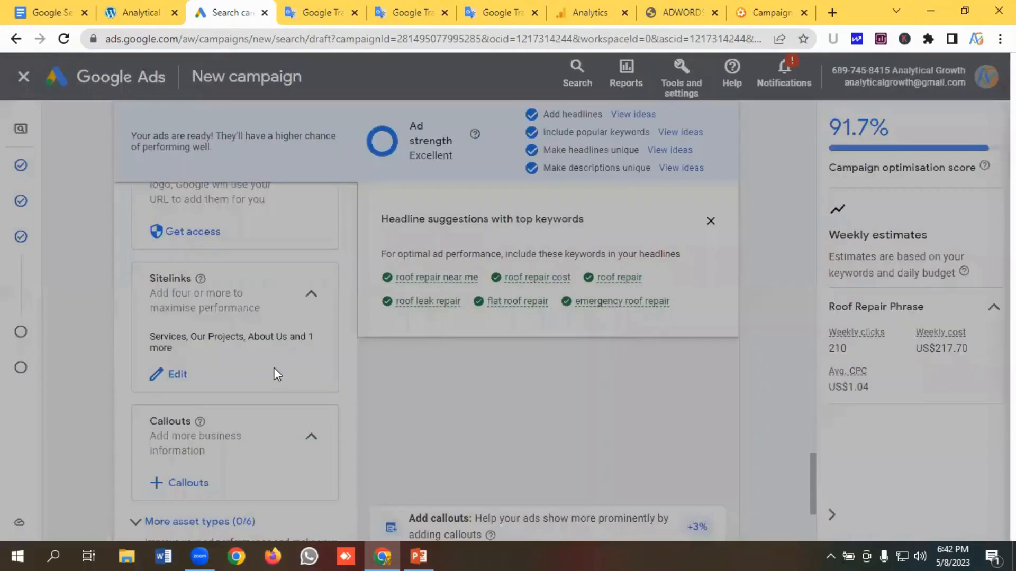
# - Start a new campaign callout and copy "24/7 Emergency Service" from the notes into its first callout text
pyautogui.scroll(-3, 297, 373)
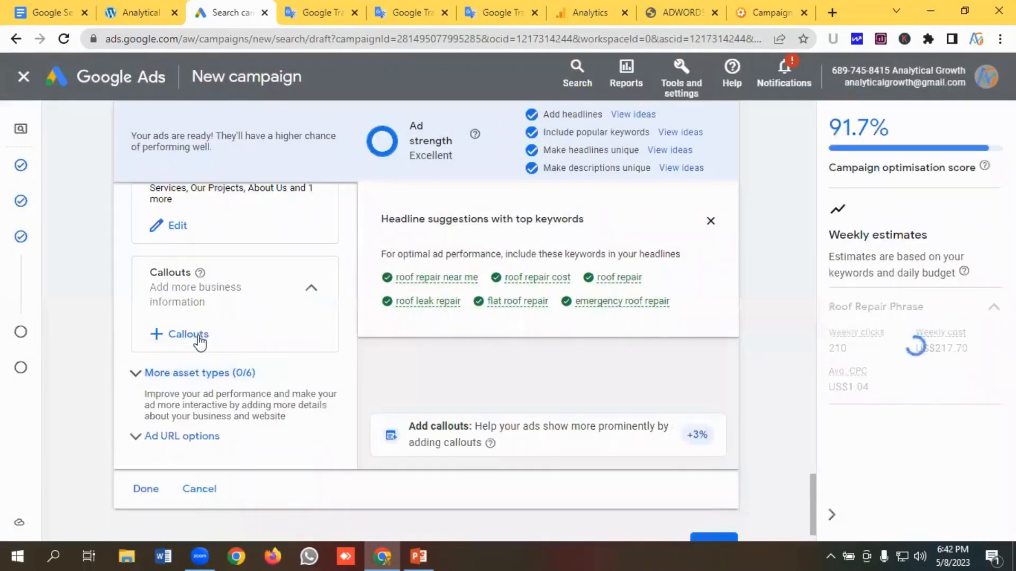
pyautogui.click(198, 334)
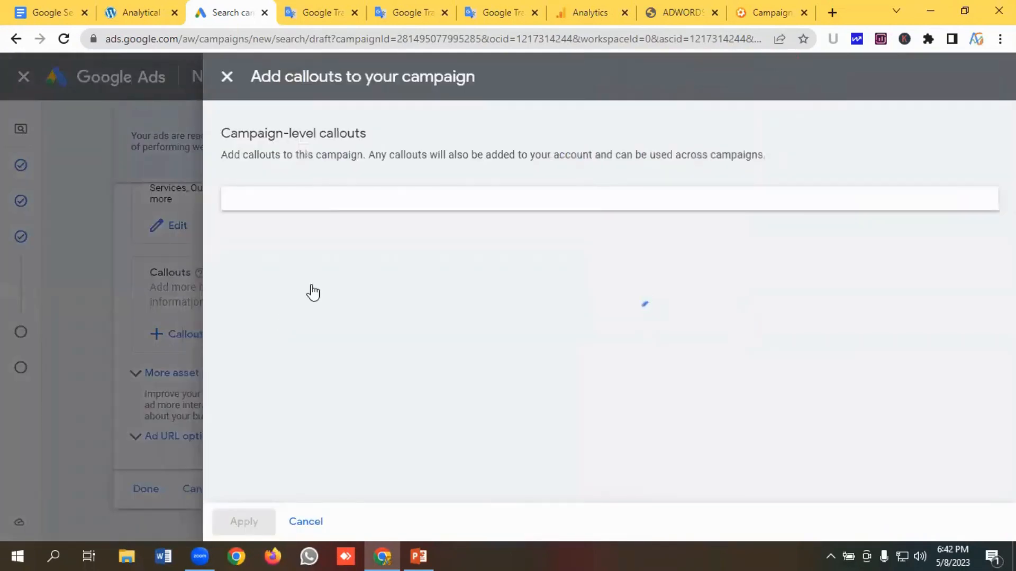
pyautogui.scroll(-10, 322, 393)
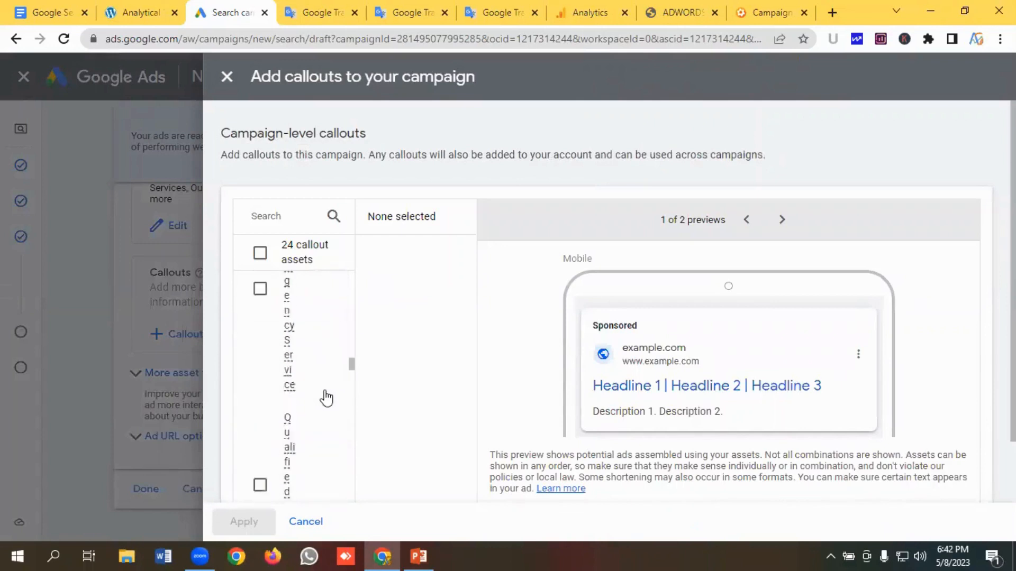
pyautogui.scroll(-2, 329, 398)
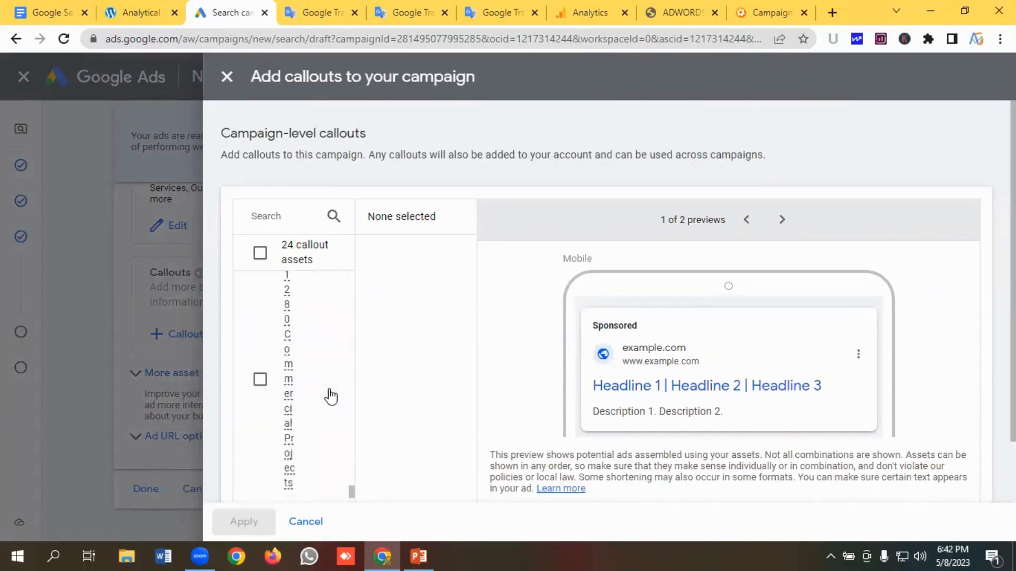
pyautogui.scroll(-2, 318, 407)
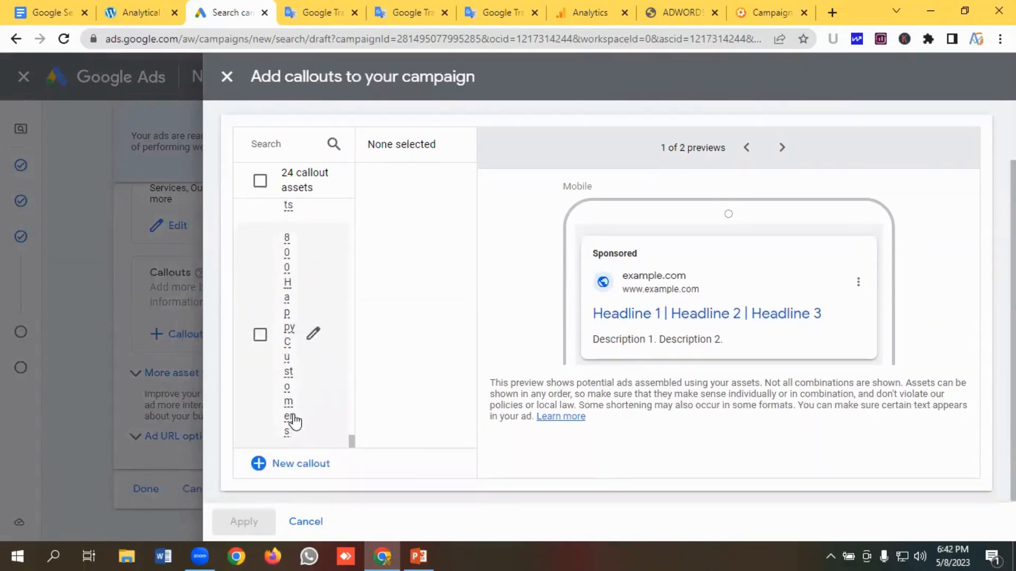
pyautogui.click(303, 448)
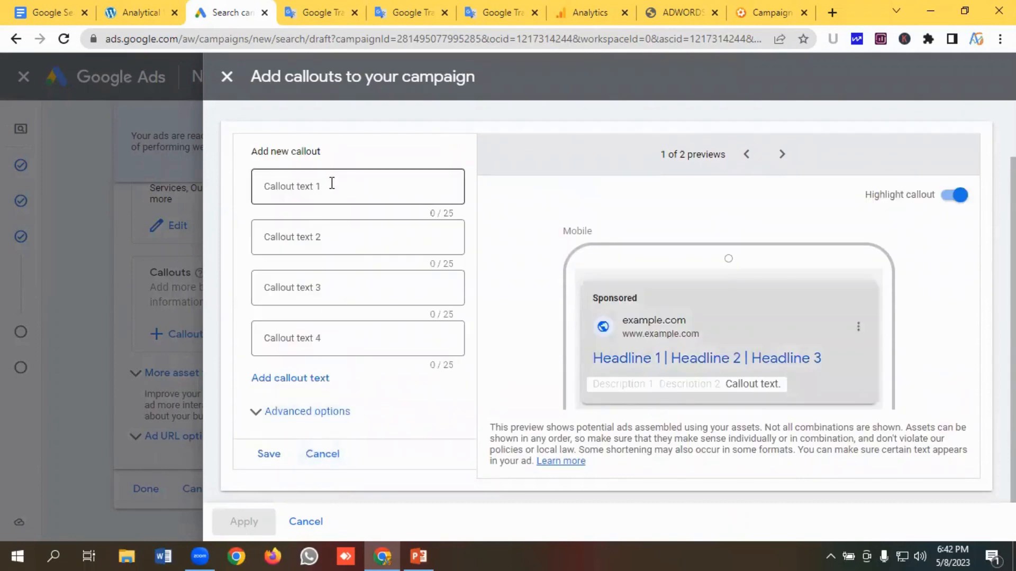
pyautogui.click(331, 190)
pyautogui.click(475, 15)
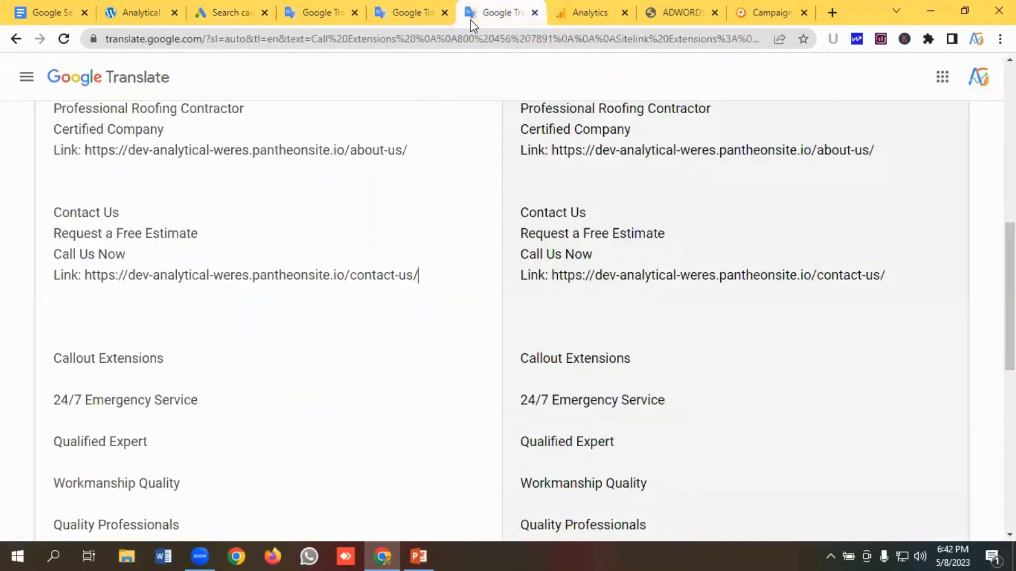
pyautogui.scroll(-1, 144, 311)
pyautogui.scroll(-3, 144, 311)
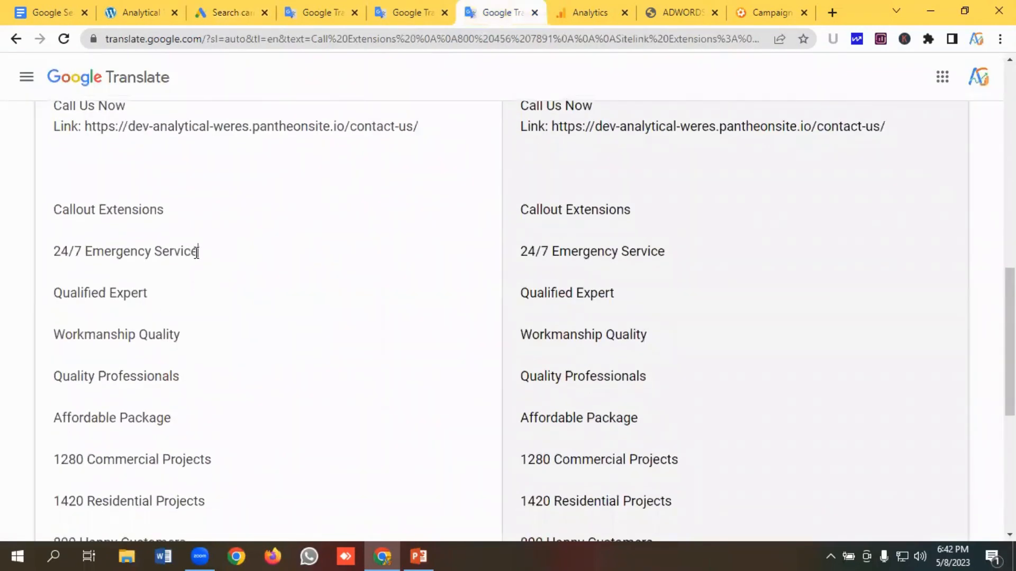
pyautogui.moveTo(198, 253); pyautogui.dragTo(37, 258)
pyautogui.hotkey('ctrl', 'c')
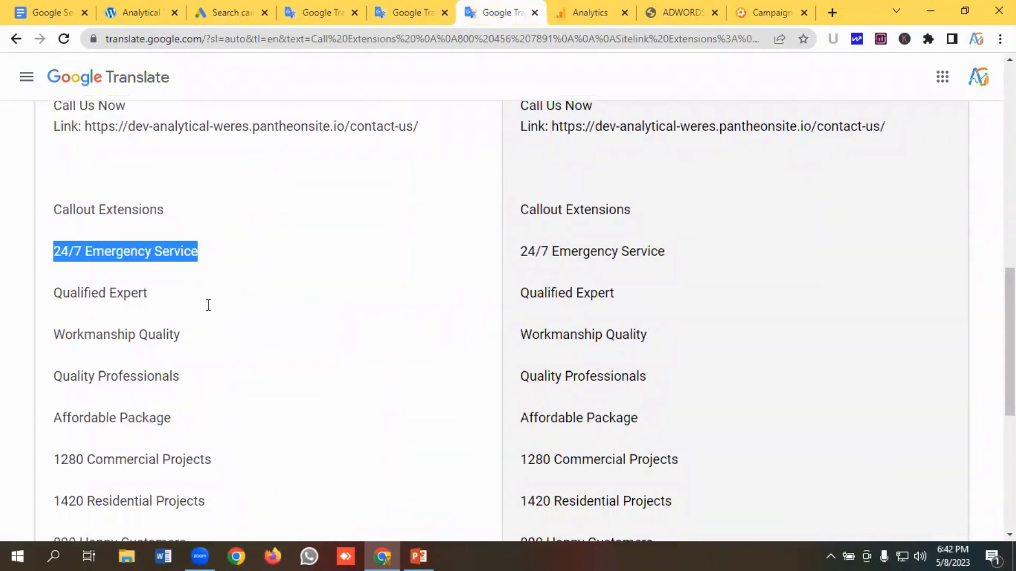
pyautogui.click(225, 15)
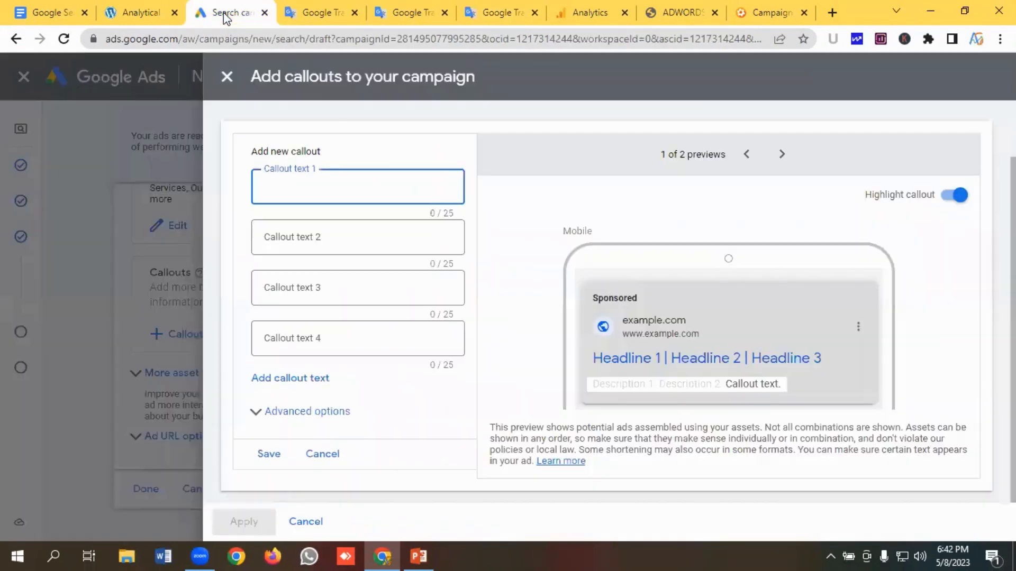
pyautogui.hotkey('ctrl', 'v')
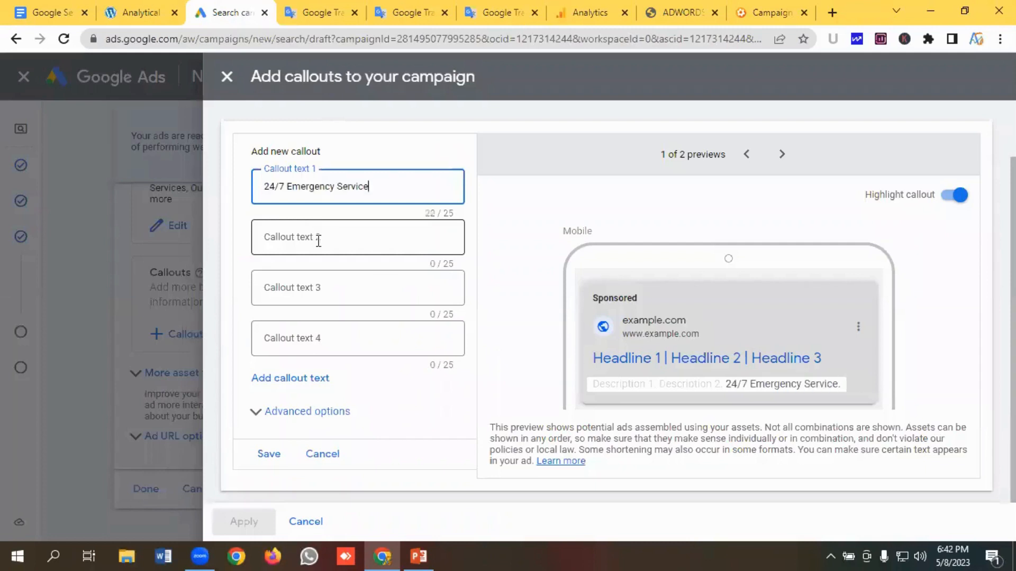
# - Copy "Qualified Expert" from the notes into the second callout text
pyautogui.click(316, 237)
pyautogui.click(498, 8)
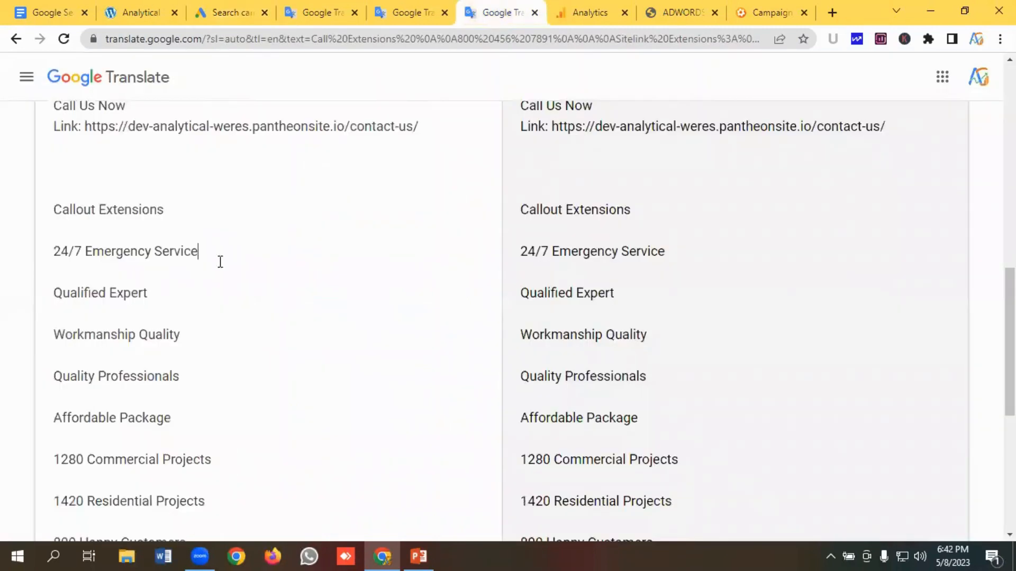
pyautogui.moveTo(170, 294); pyautogui.dragTo(41, 300)
pyautogui.hotkey('ctrl', 'c')
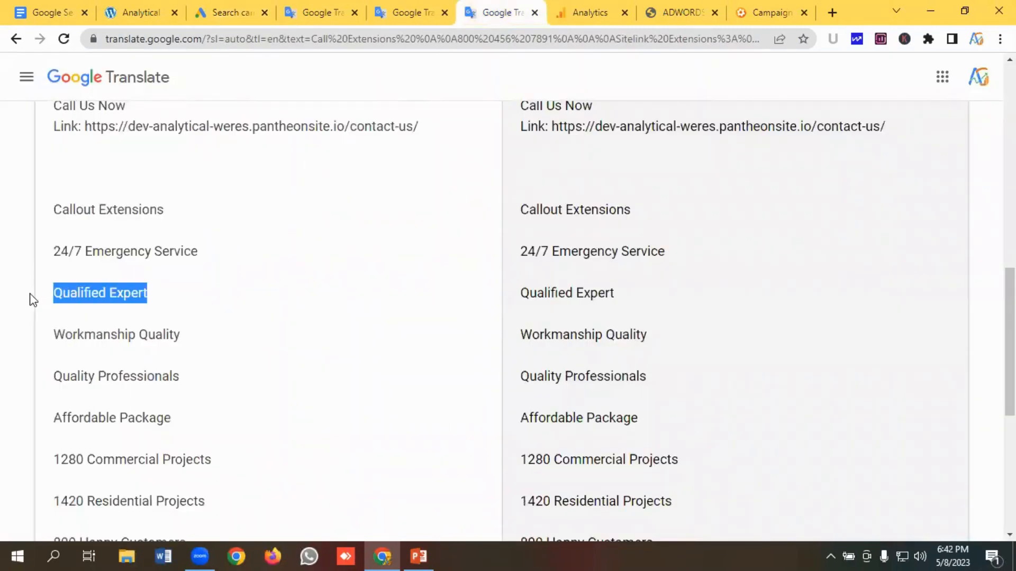
pyautogui.click(222, 13)
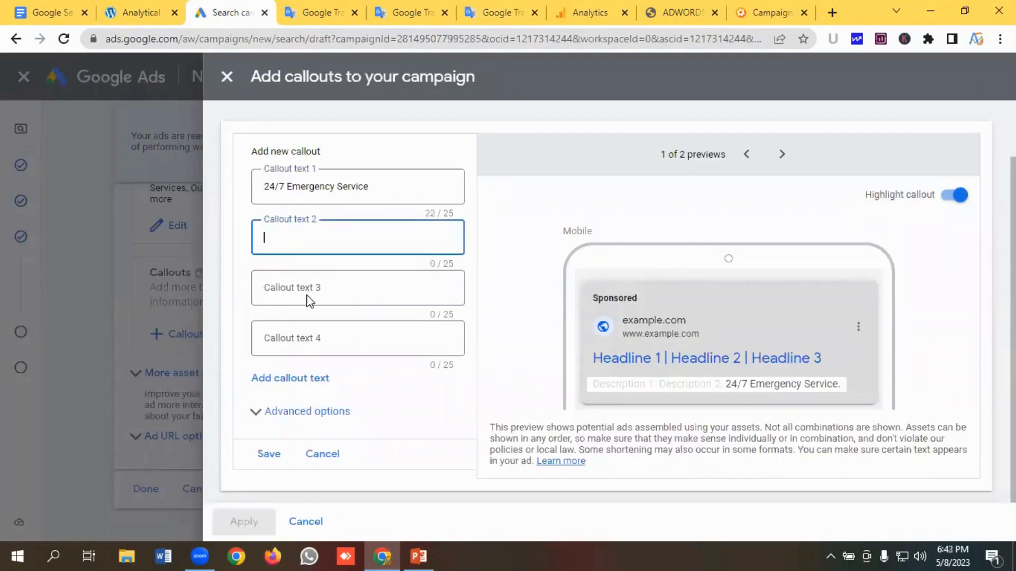
pyautogui.hotkey('ctrl', 'v')
# - Copy "Workmanship Quality" from the notes into the third callout text
pyautogui.click(308, 290)
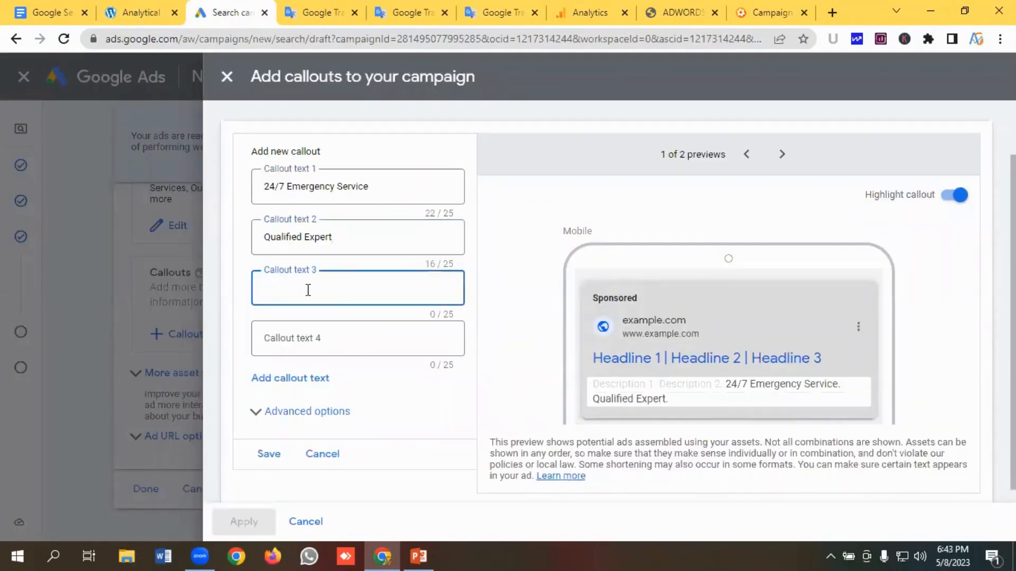
pyautogui.click(499, 17)
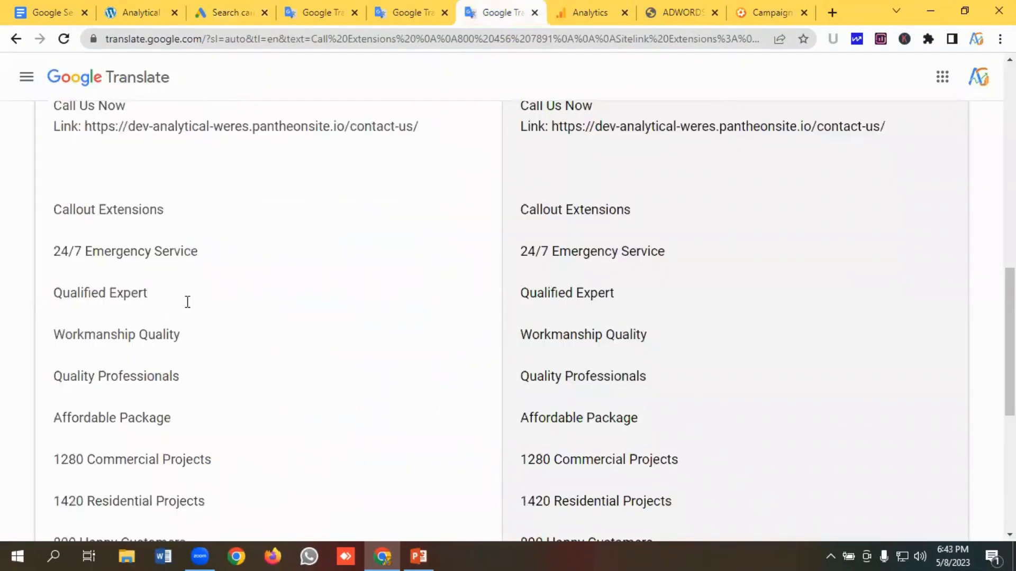
pyautogui.moveTo(204, 343); pyautogui.dragTo(42, 341)
pyautogui.hotkey('ctrl', 'c')
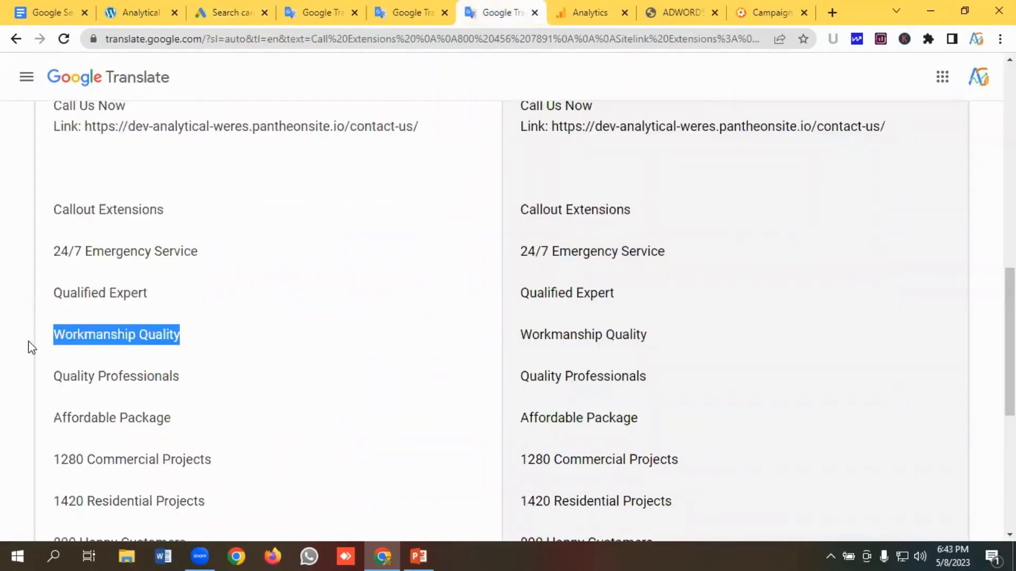
pyautogui.click(244, 13)
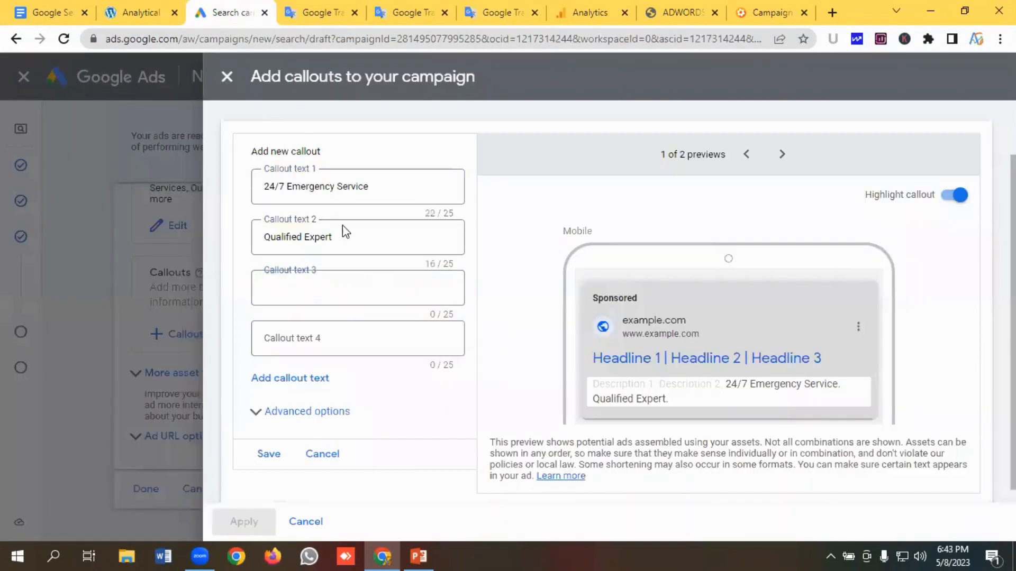
pyautogui.hotkey('ctrl', 'v')
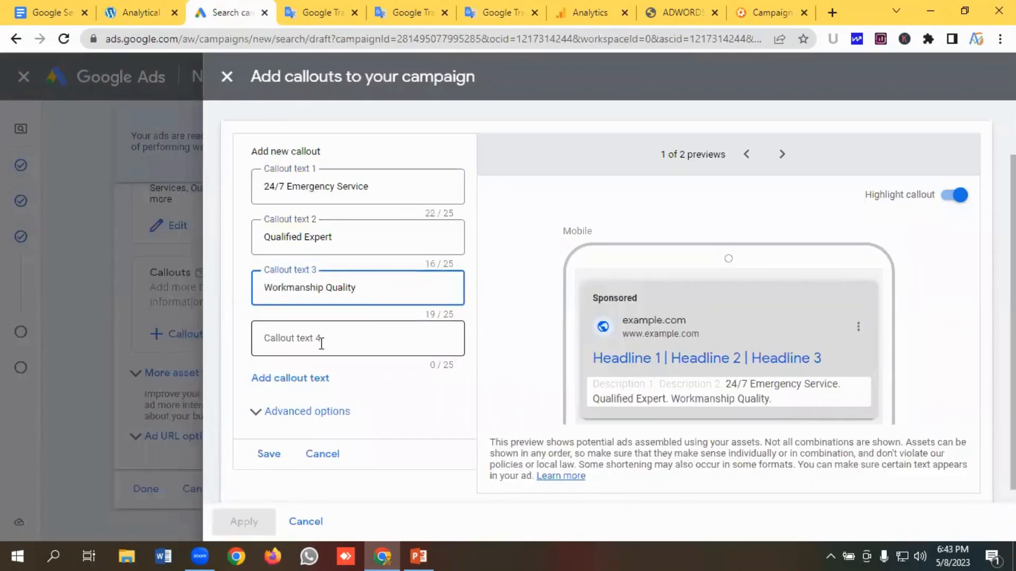
# - Copy "Quality Professionals" from the notes into the fourth callout text
pyautogui.click(321, 344)
pyautogui.click(498, 13)
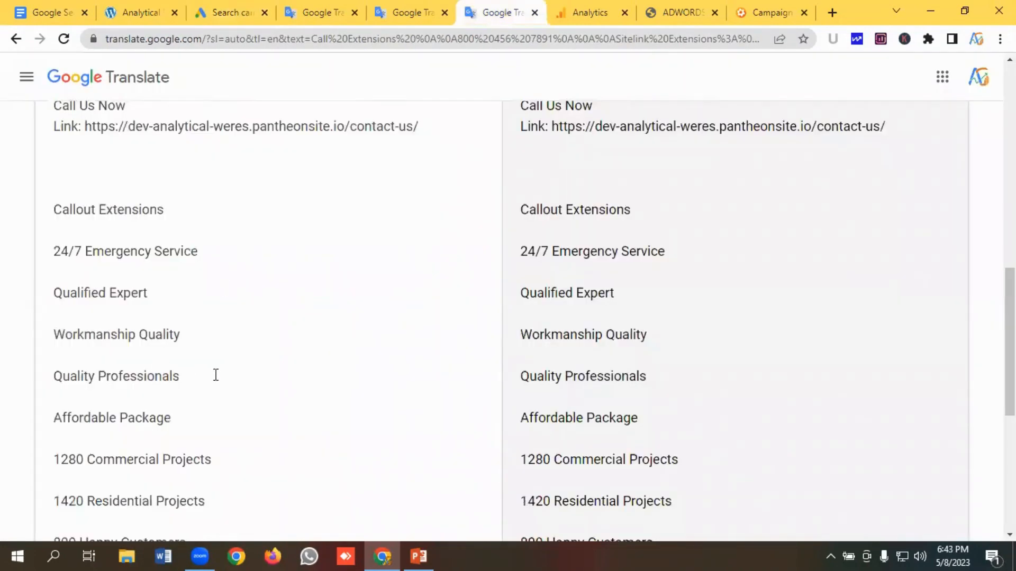
pyautogui.moveTo(216, 375); pyautogui.dragTo(15, 382)
pyautogui.hotkey('ctrl', 'c')
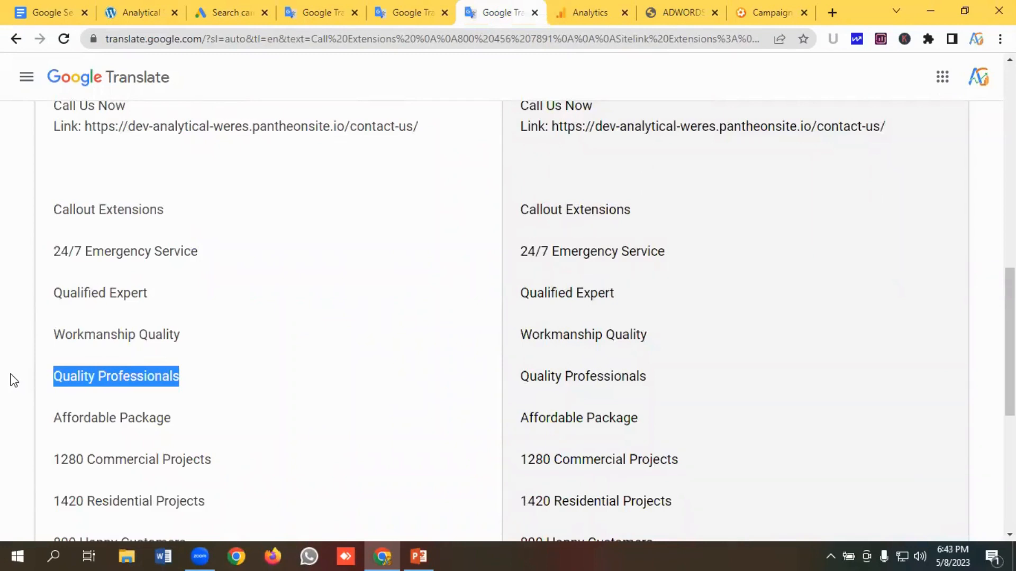
pyautogui.click(224, 12)
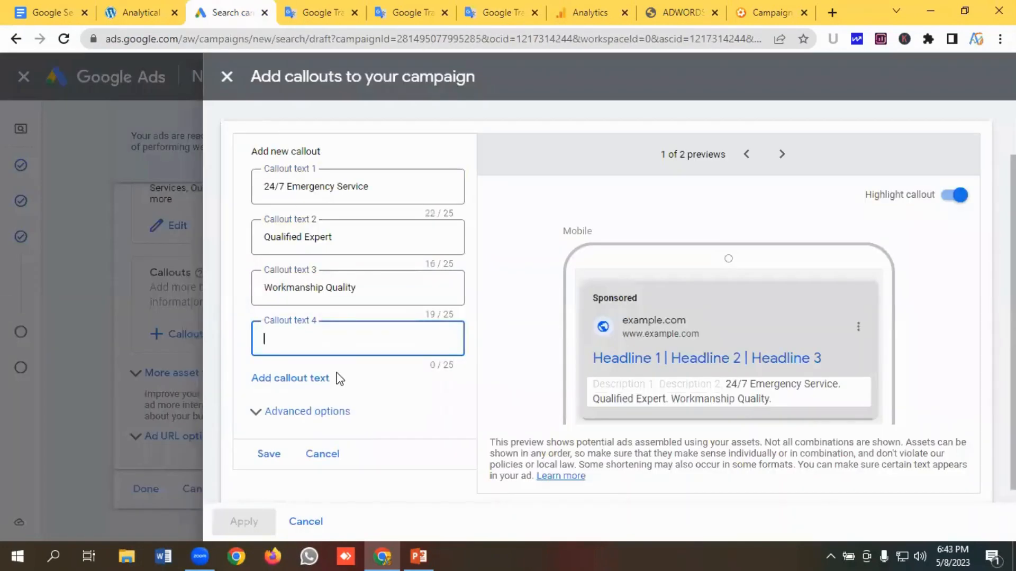
pyautogui.hotkey('ctrl', 'v')
# - Add four more callout text fields to the new callout
pyautogui.scroll(-1, 342, 339)
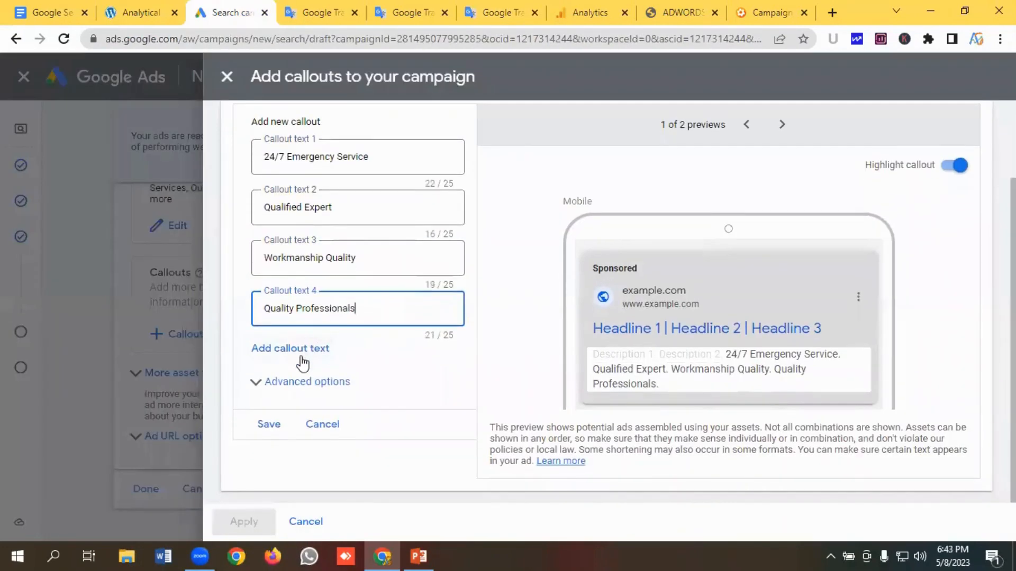
pyautogui.click(300, 350)
pyautogui.click(305, 400)
pyautogui.scroll(-2, 323, 347)
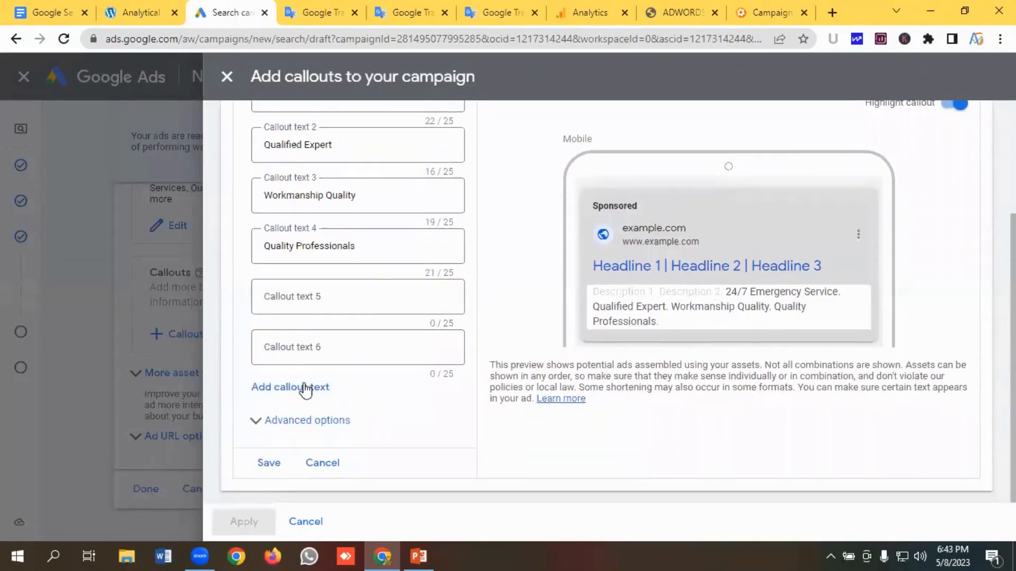
pyautogui.click(316, 386)
pyautogui.scroll(-1, 318, 386)
pyautogui.click(306, 386)
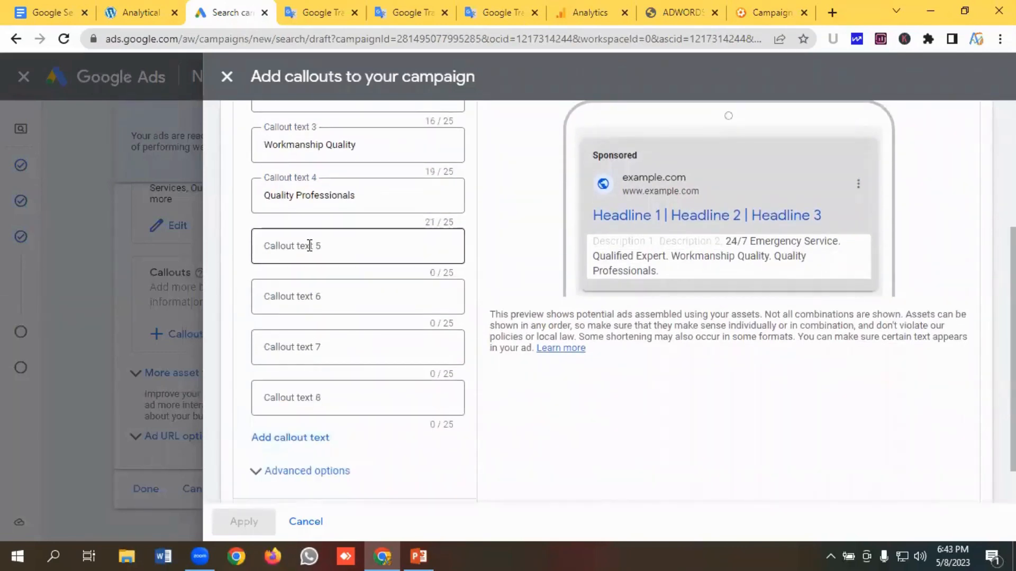
# - Copy "Affordable Package" from the notes into the fifth callout text
pyautogui.click(308, 245)
pyautogui.click(497, 12)
pyautogui.scroll(-2, 153, 296)
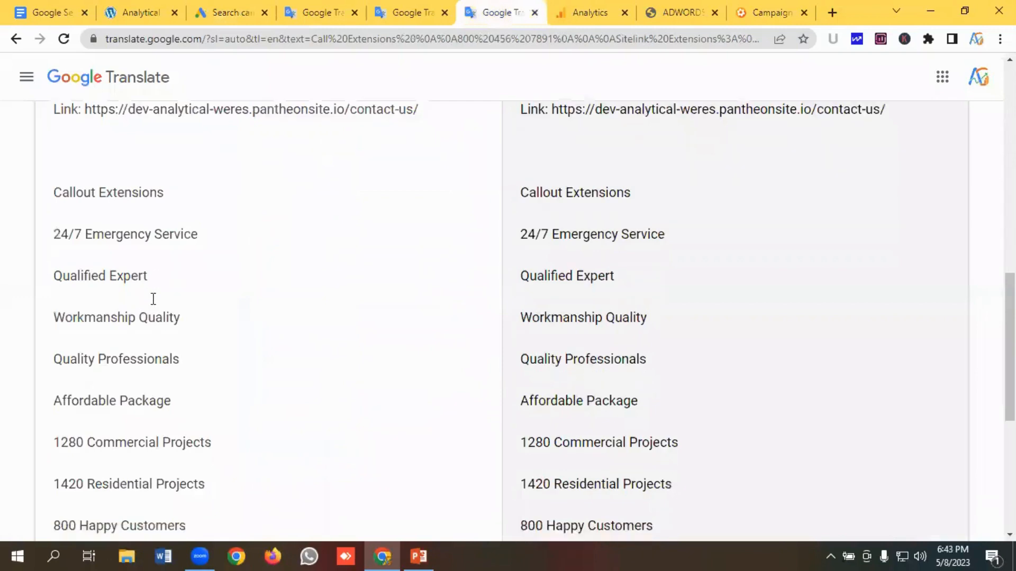
pyautogui.moveTo(186, 283); pyautogui.dragTo(22, 284)
pyautogui.hotkey('ctrl', 'c')
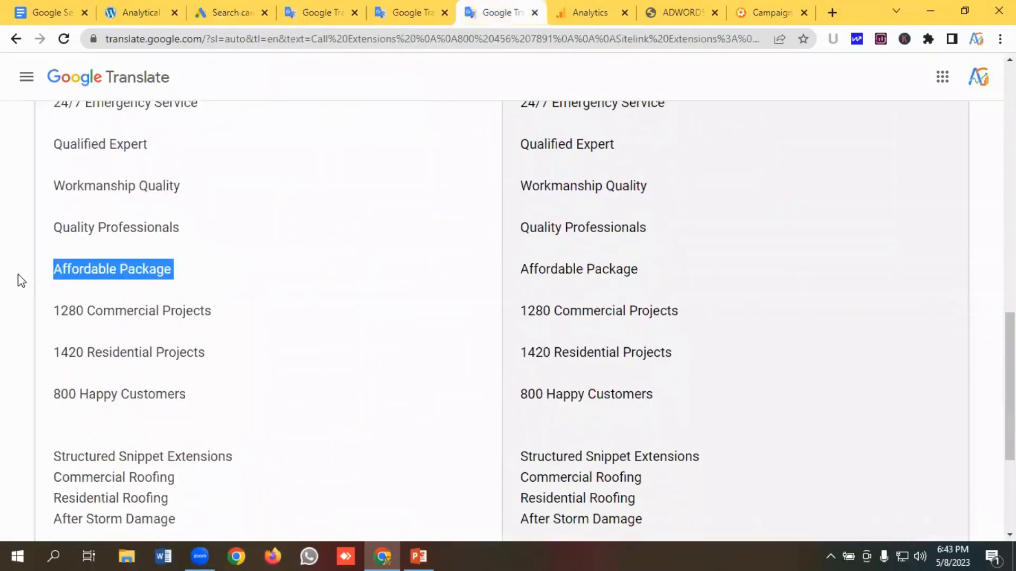
pyautogui.click(227, 8)
pyautogui.click(309, 265)
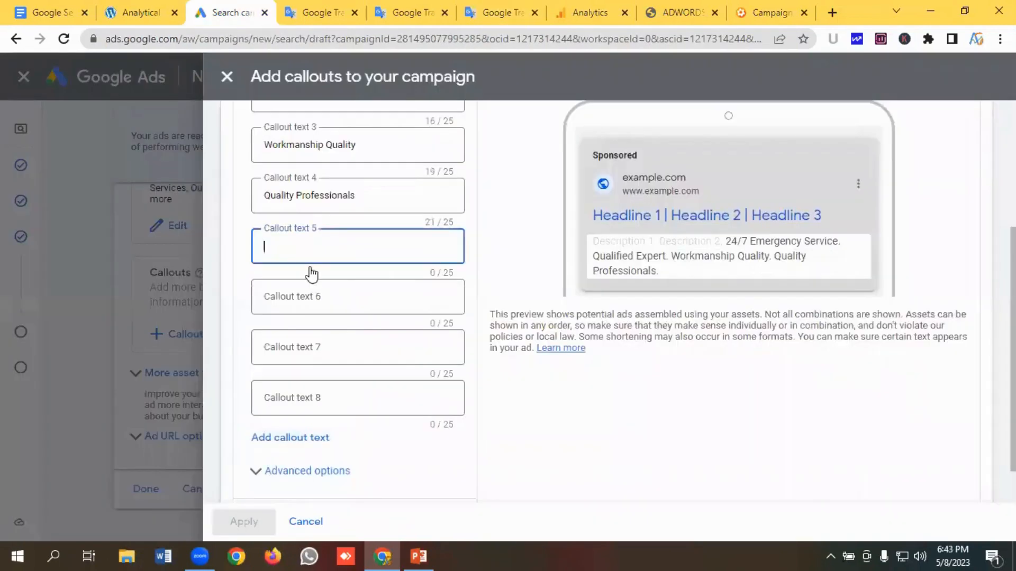
pyautogui.hotkey('ctrl', 'v')
# - Copy "1280 Commercial Projects" from the notes into the sixth callout text
pyautogui.click(323, 283)
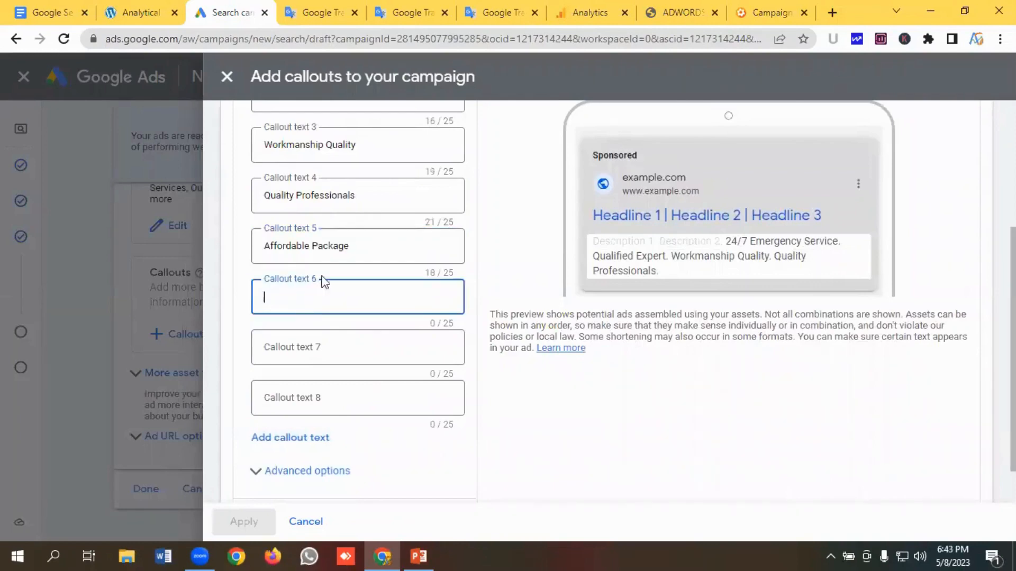
pyautogui.click(490, 14)
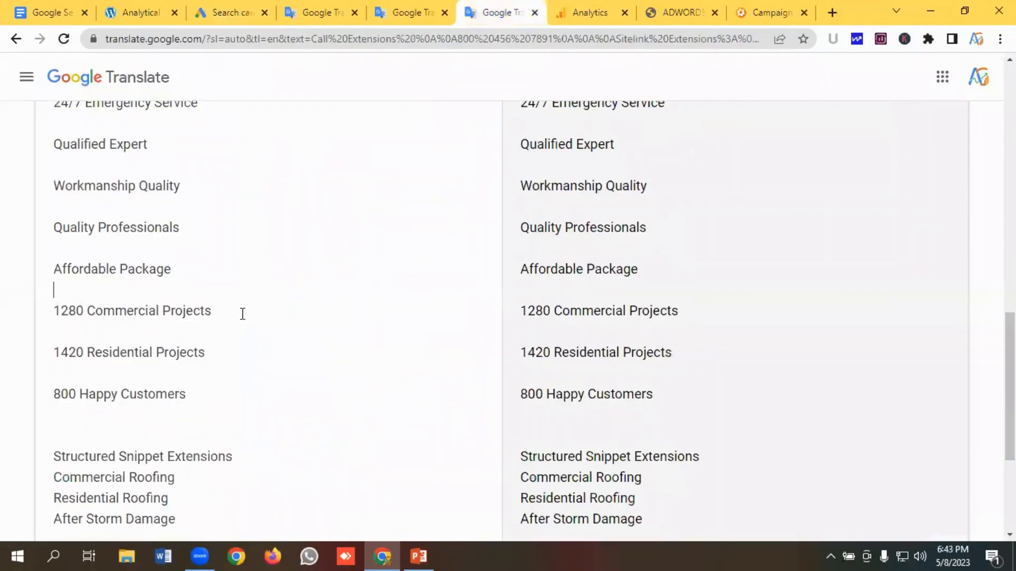
pyautogui.moveTo(242, 313); pyautogui.dragTo(42, 318)
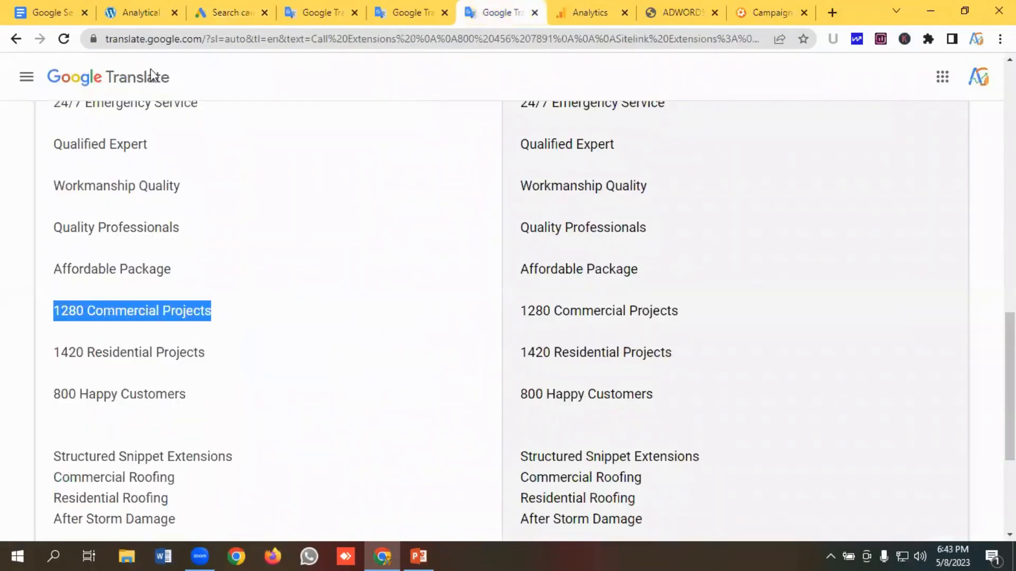
pyautogui.hotkey('ctrl', 'c')
pyautogui.click(220, 10)
pyautogui.click(272, 297)
pyautogui.hotkey('ctrl', 'v')
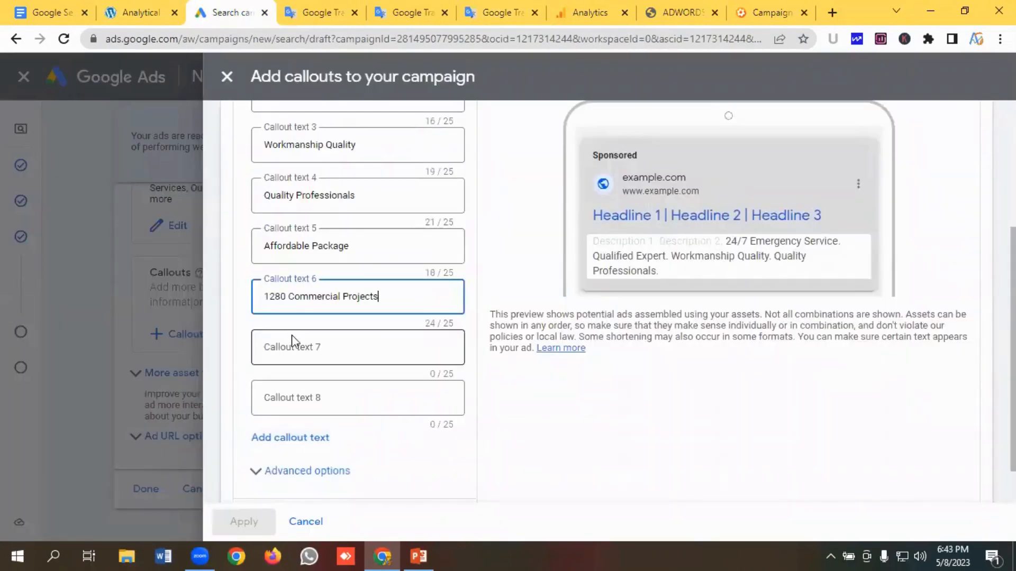
# - Copy "1420 Residential Projects" from the notes into the seventh callout text
pyautogui.click(293, 343)
pyautogui.click(508, 13)
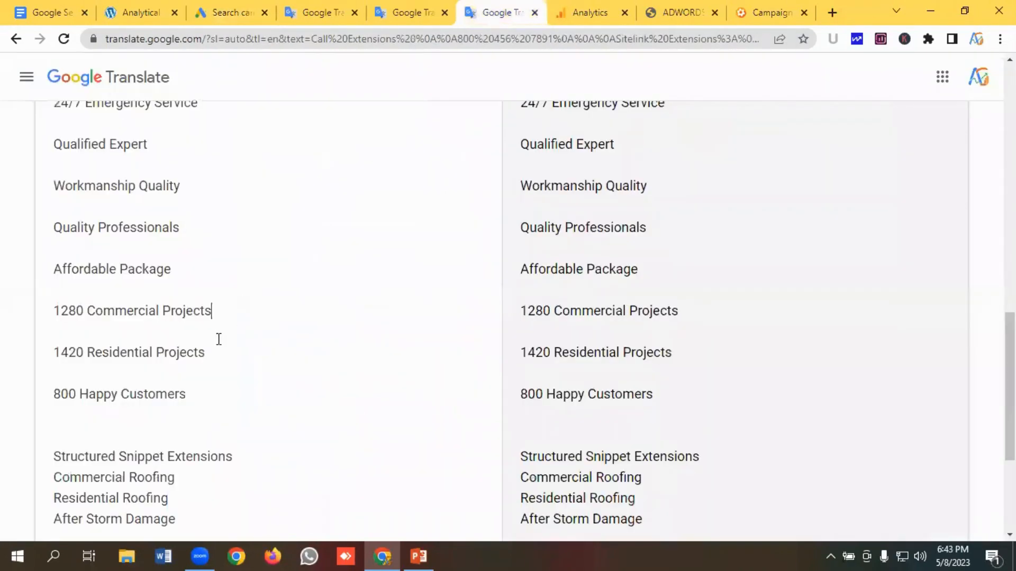
pyautogui.moveTo(224, 351); pyautogui.dragTo(24, 357)
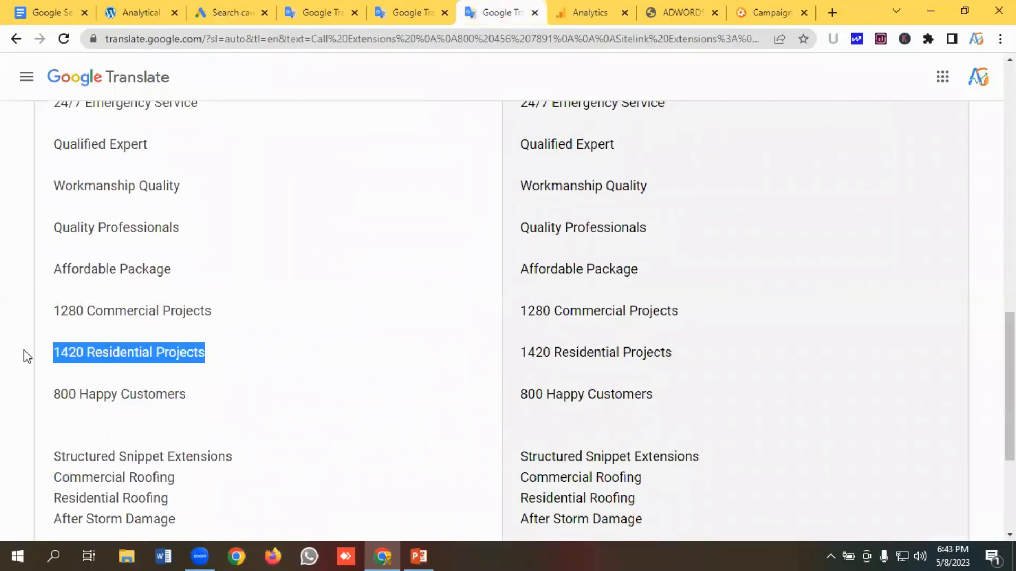
pyautogui.hotkey('ctrl', 'c')
pyautogui.click(229, 10)
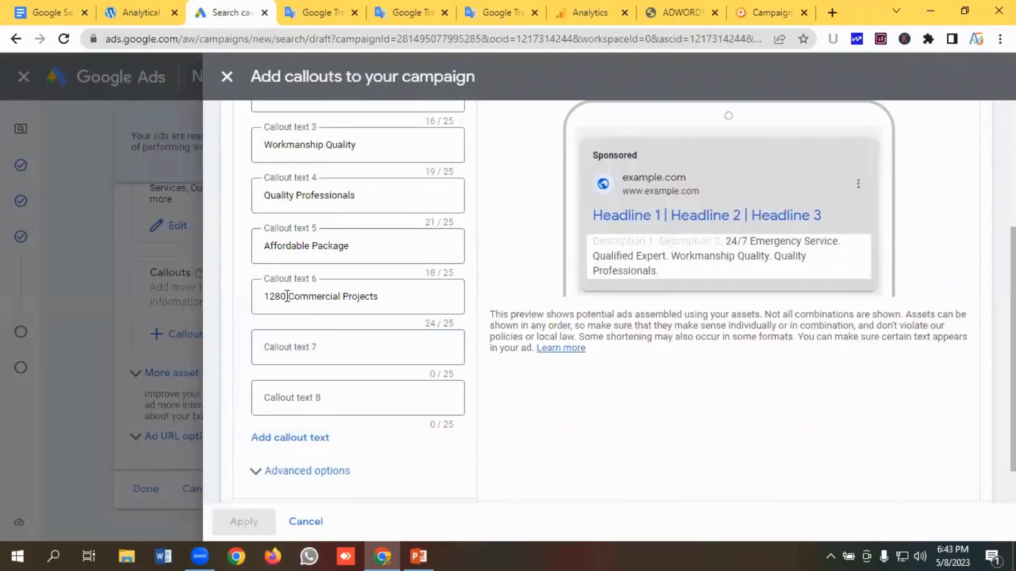
pyautogui.click(286, 347)
pyautogui.hotkey('ctrl', 'v')
pyautogui.press('Tab')
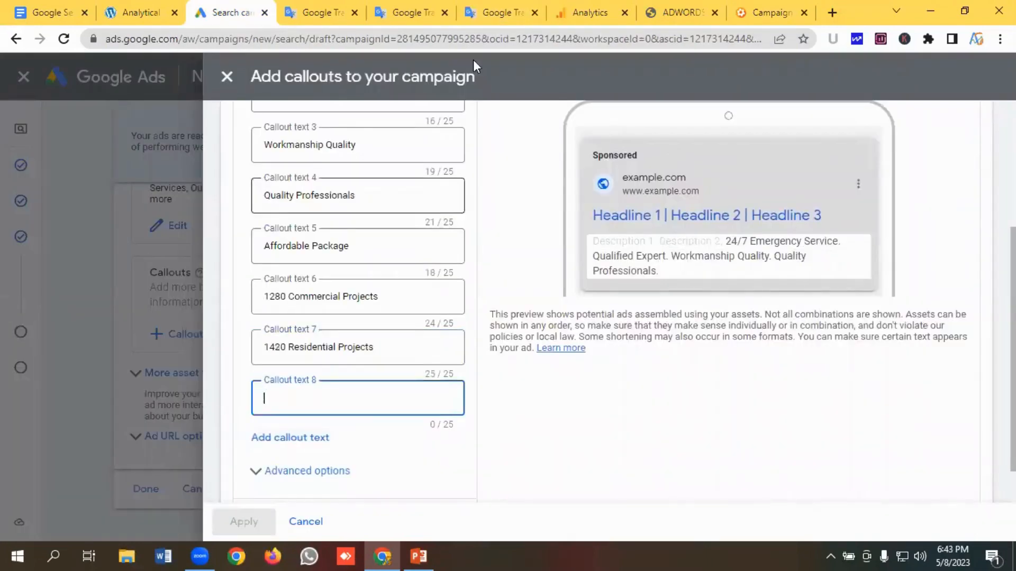
# - Copy "800 Happy Customers" from the notes into the eighth callout text, then save and apply the callouts
pyautogui.click(490, 11)
pyautogui.moveTo(187, 394); pyautogui.dragTo(2, 398)
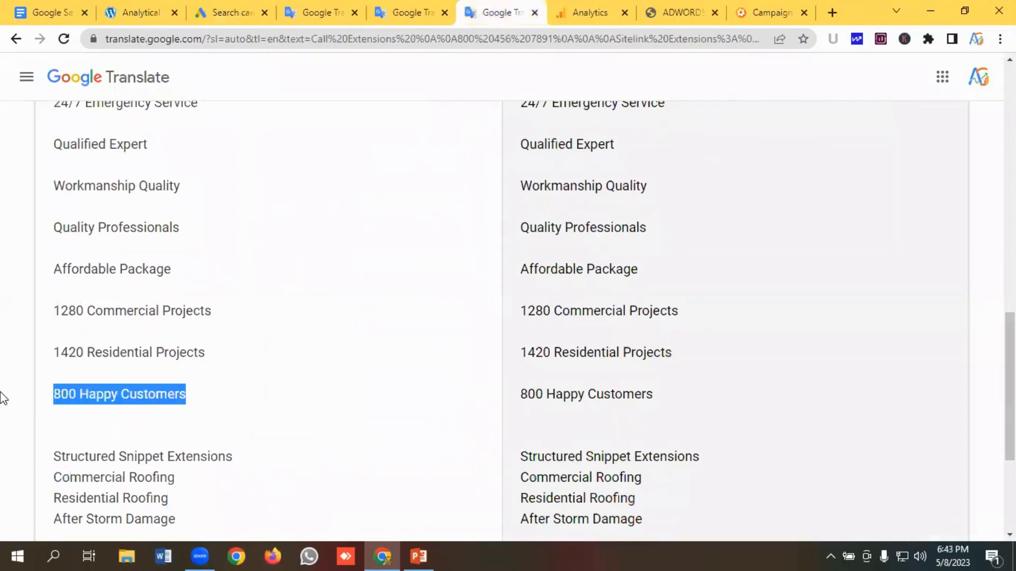
pyautogui.click(256, 10)
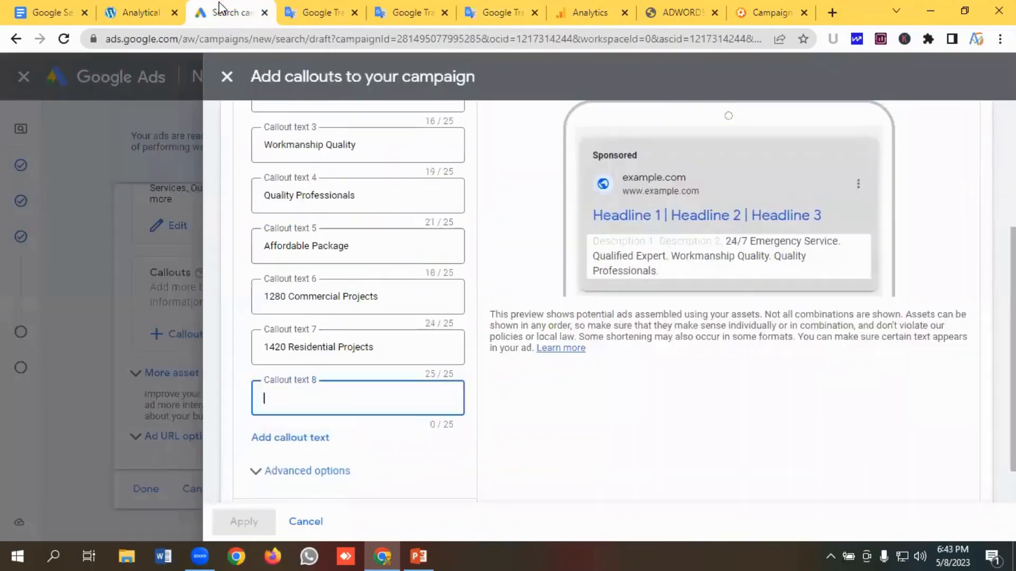
pyautogui.hotkey('ctrl', 'v')
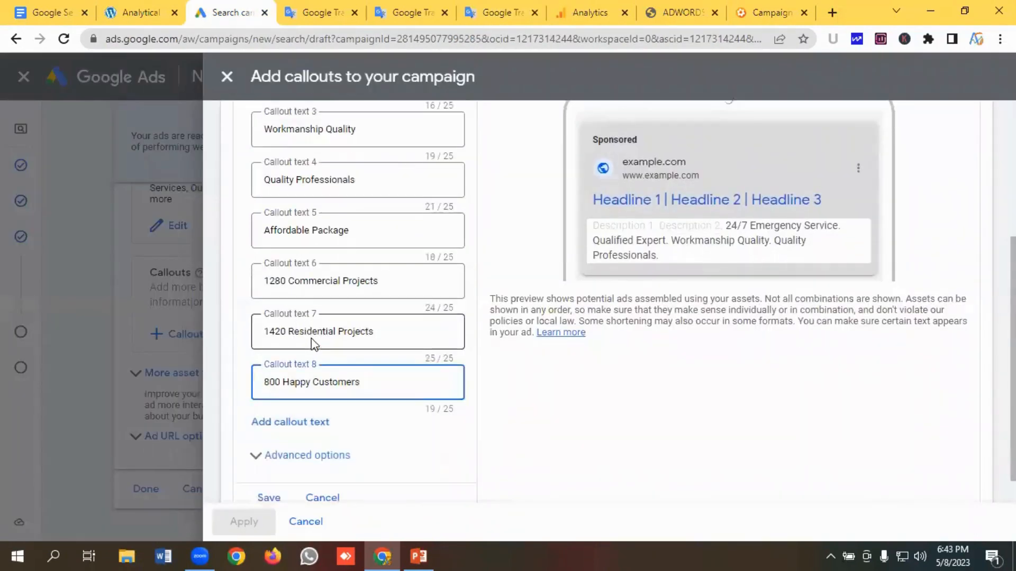
pyautogui.click(269, 463)
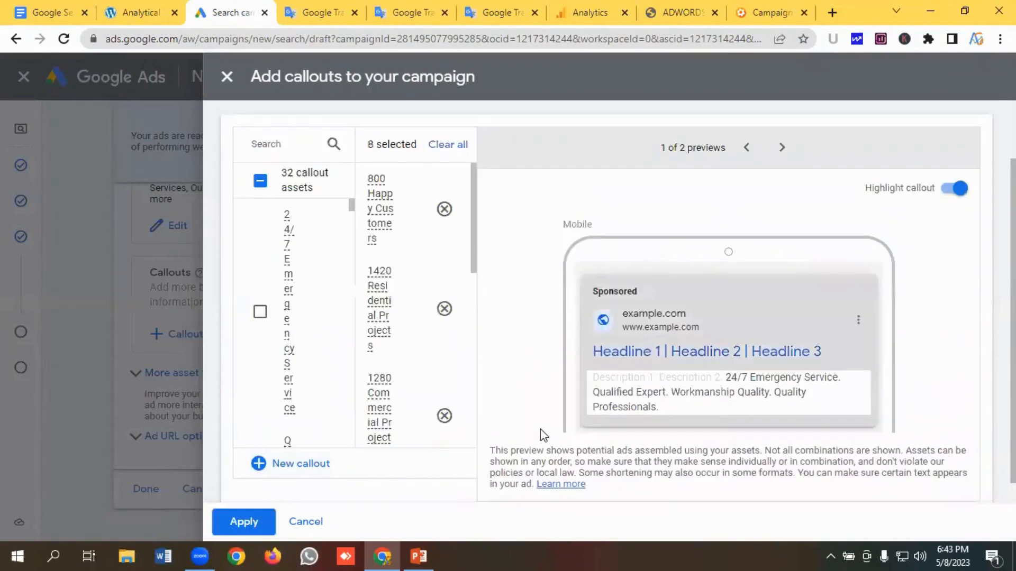
pyautogui.scroll(-1, 746, 373)
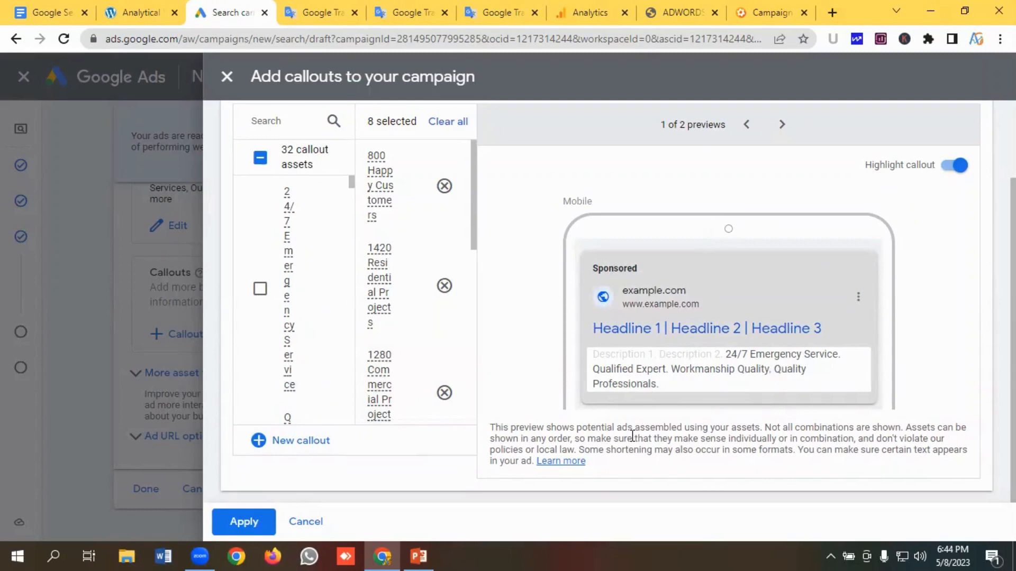
pyautogui.click(242, 520)
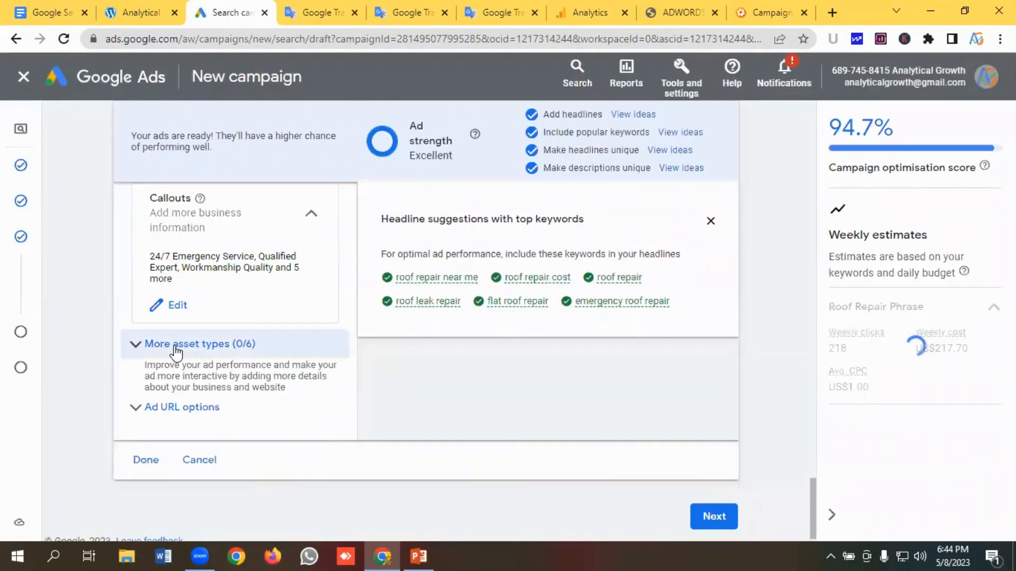
# - Start a new structured snippet under more asset types and set its header type to Service catalog
pyautogui.click(180, 347)
pyautogui.scroll(-4, 216, 346)
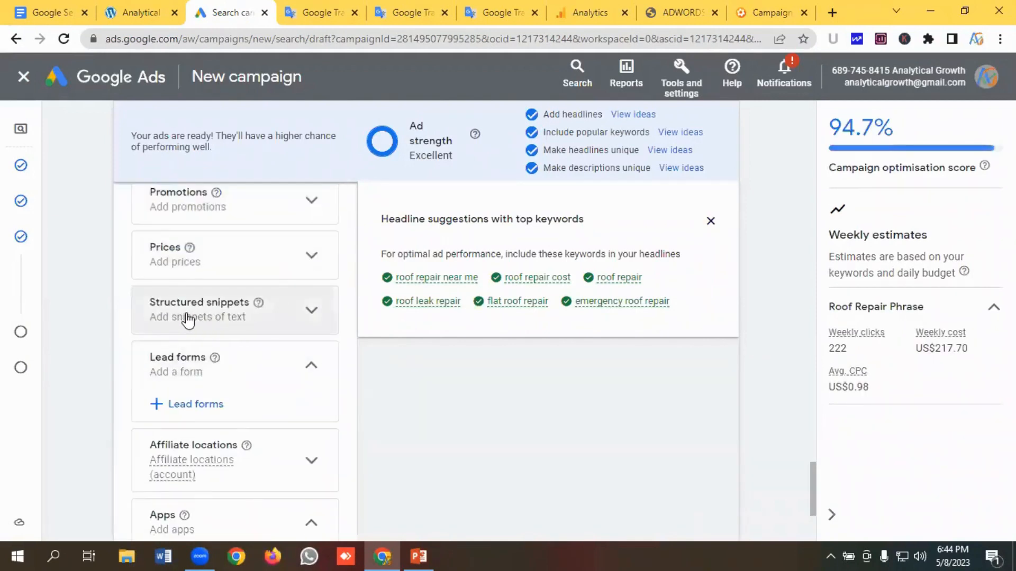
pyautogui.click(203, 314)
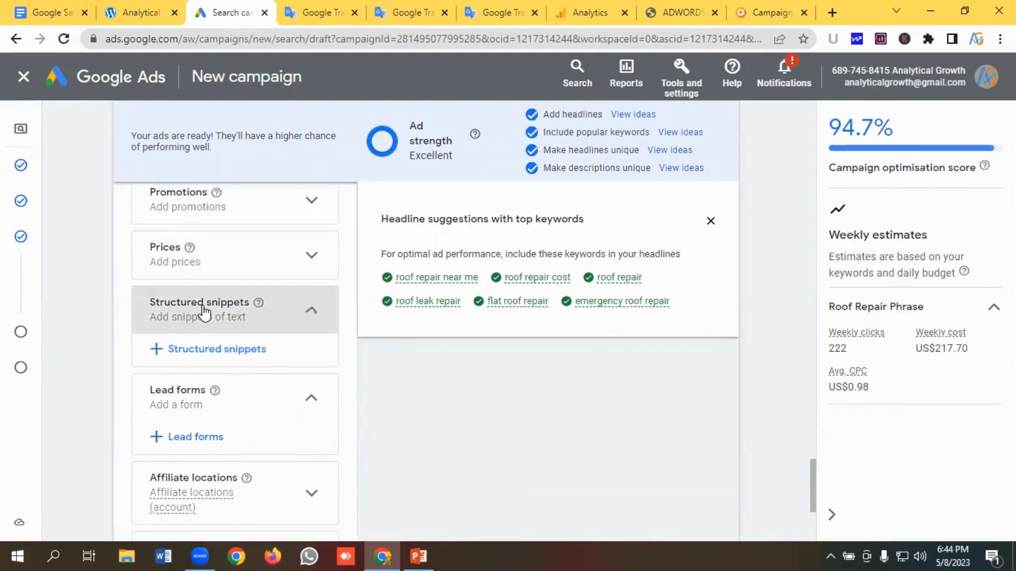
pyautogui.click(206, 350)
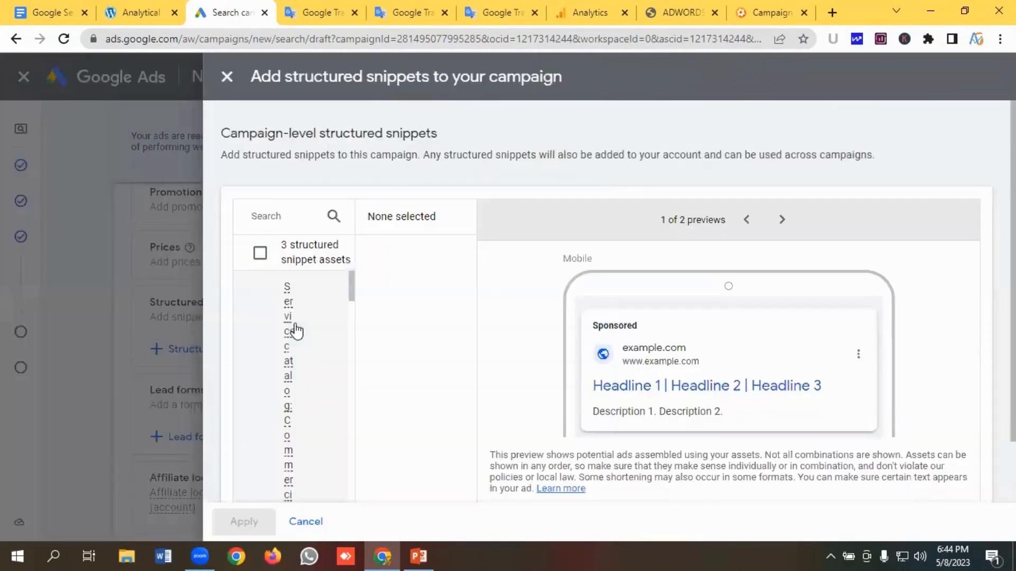
pyautogui.scroll(-10, 297, 377)
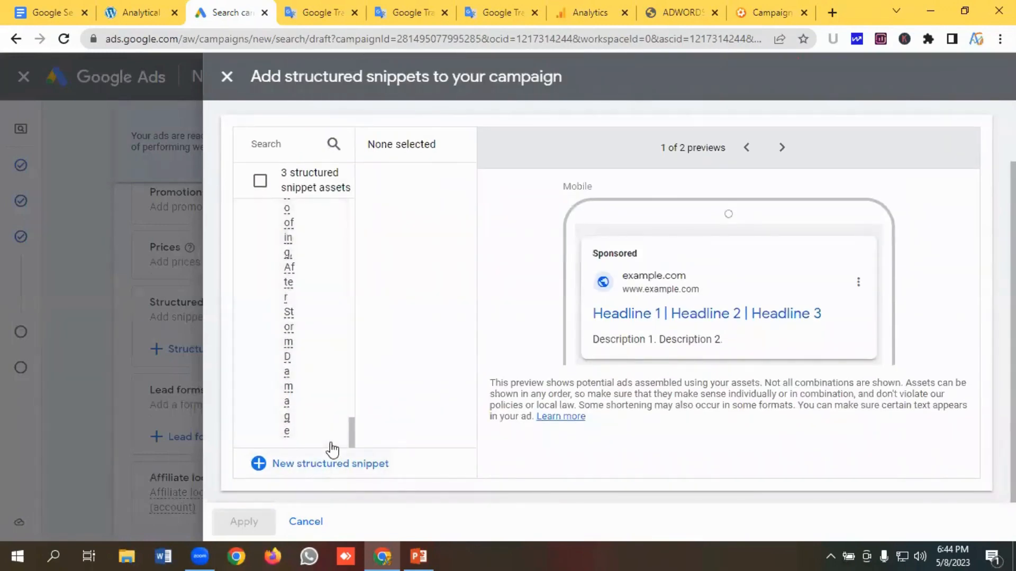
pyautogui.click(331, 460)
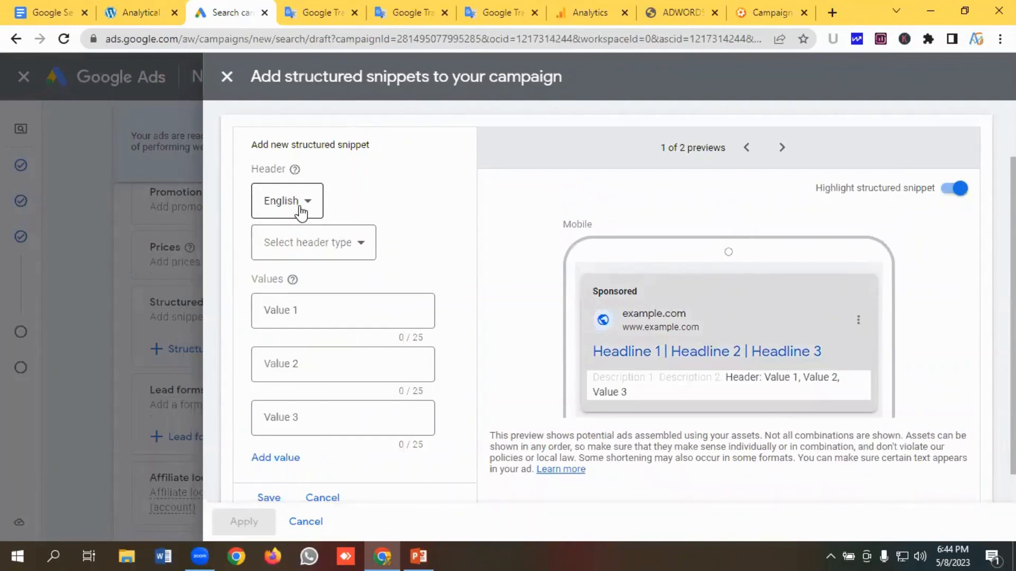
pyautogui.click(334, 254)
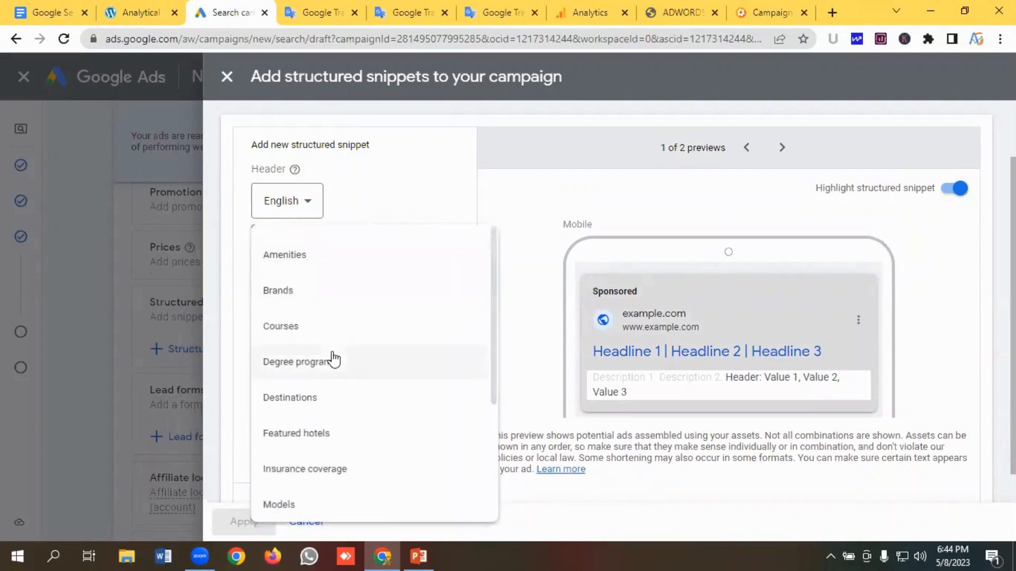
pyautogui.scroll(-3, 332, 359)
pyautogui.click(324, 429)
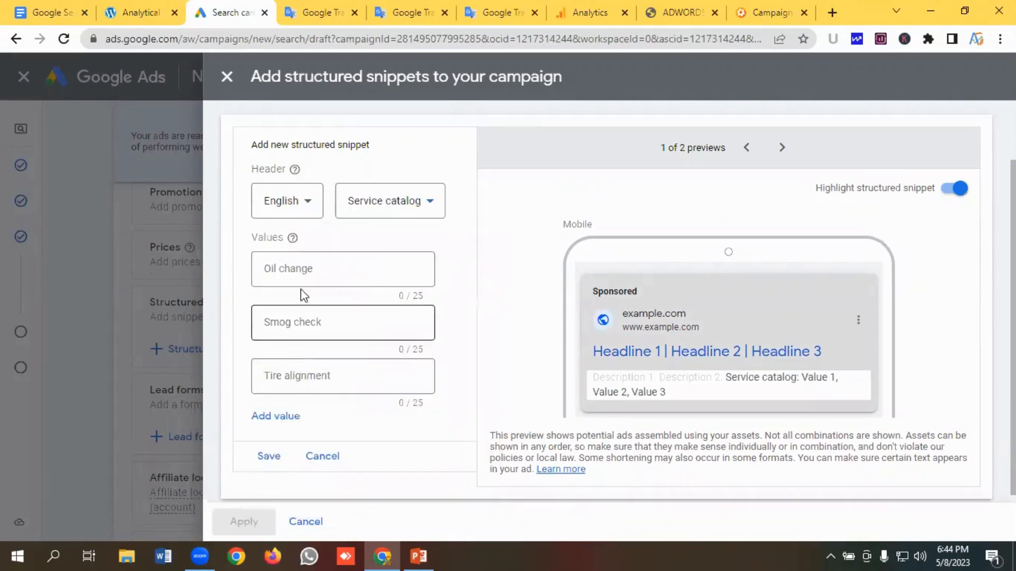
# - Copy "Commercial Roofing" from the notes into the first structured snippet value
pyautogui.click(302, 267)
pyautogui.click(135, 21)
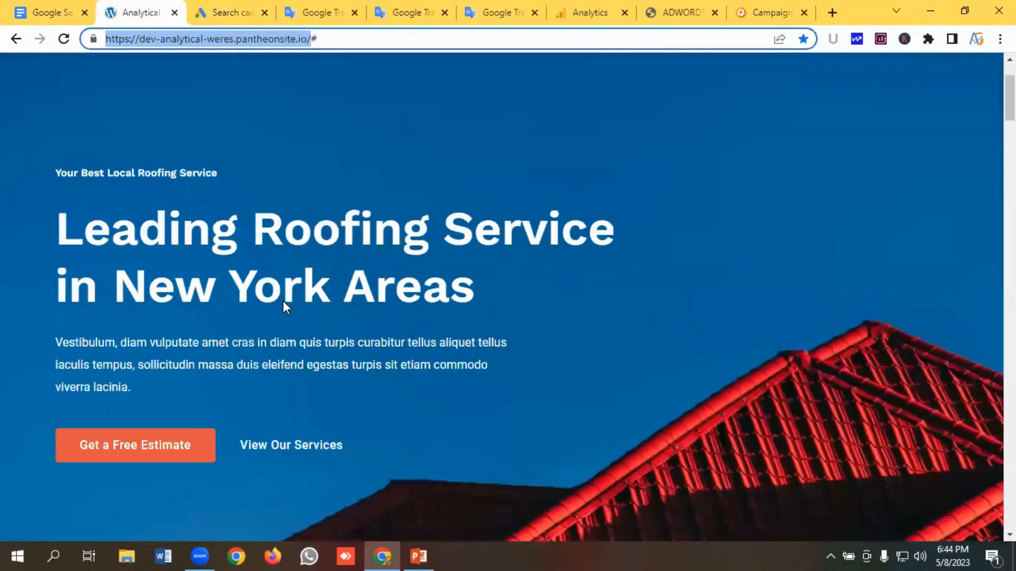
pyautogui.scroll(-6, 288, 300)
pyautogui.scroll(-12, 288, 301)
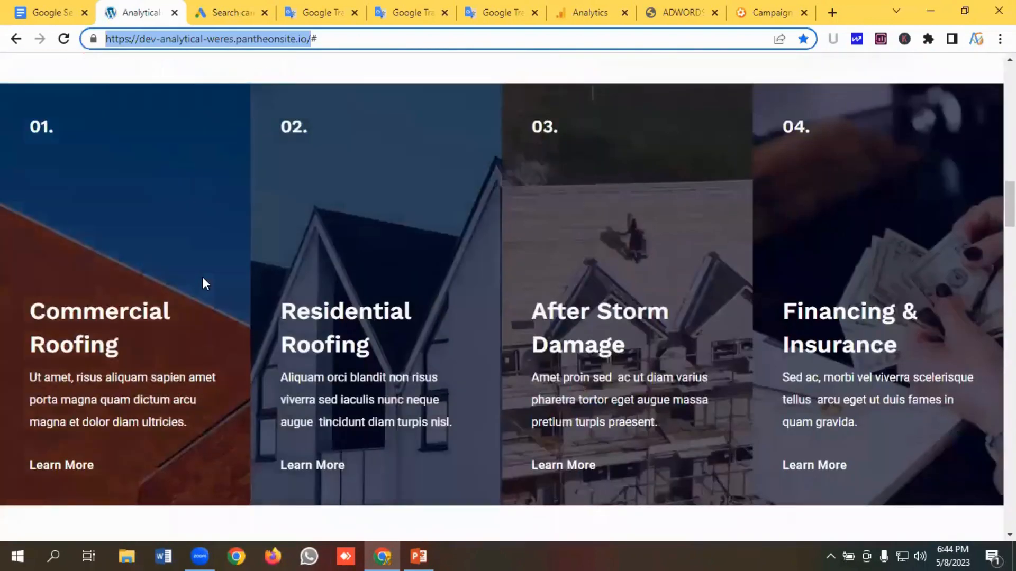
pyautogui.scroll(3, 183, 255)
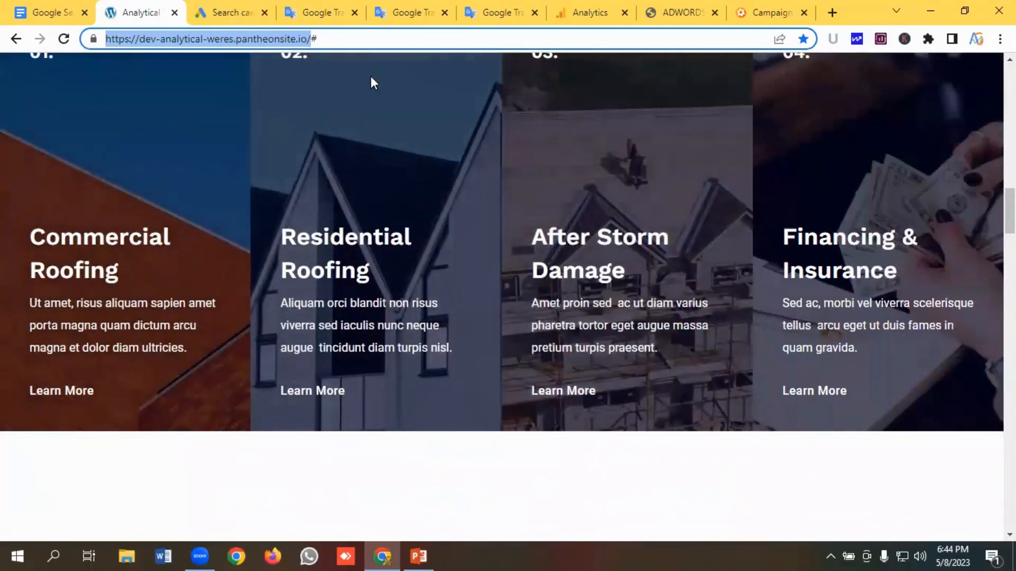
pyautogui.click(494, 12)
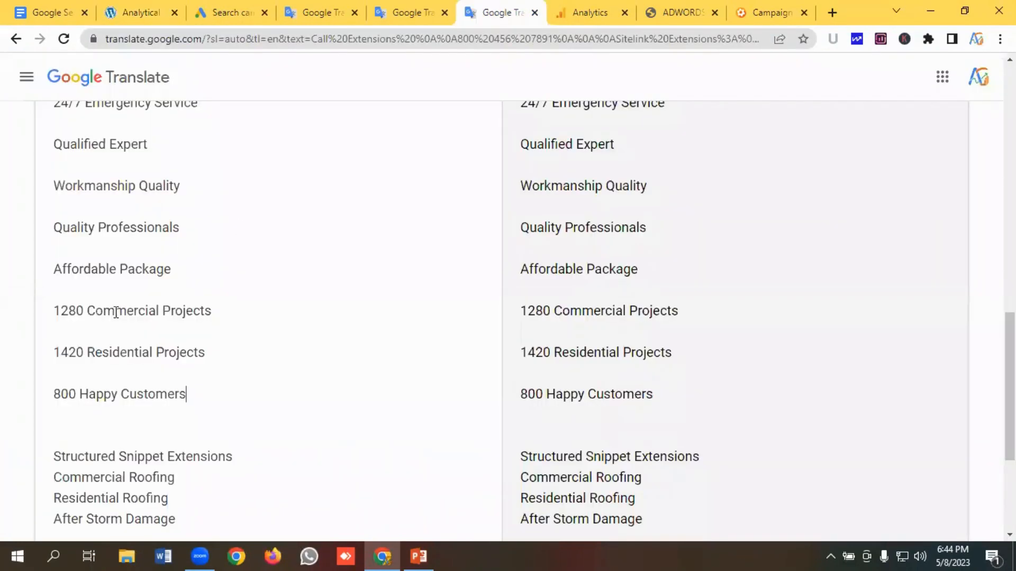
pyautogui.scroll(-4, 127, 309)
pyautogui.moveTo(193, 258); pyautogui.dragTo(33, 258)
pyautogui.hotkey('ctrl', 'c')
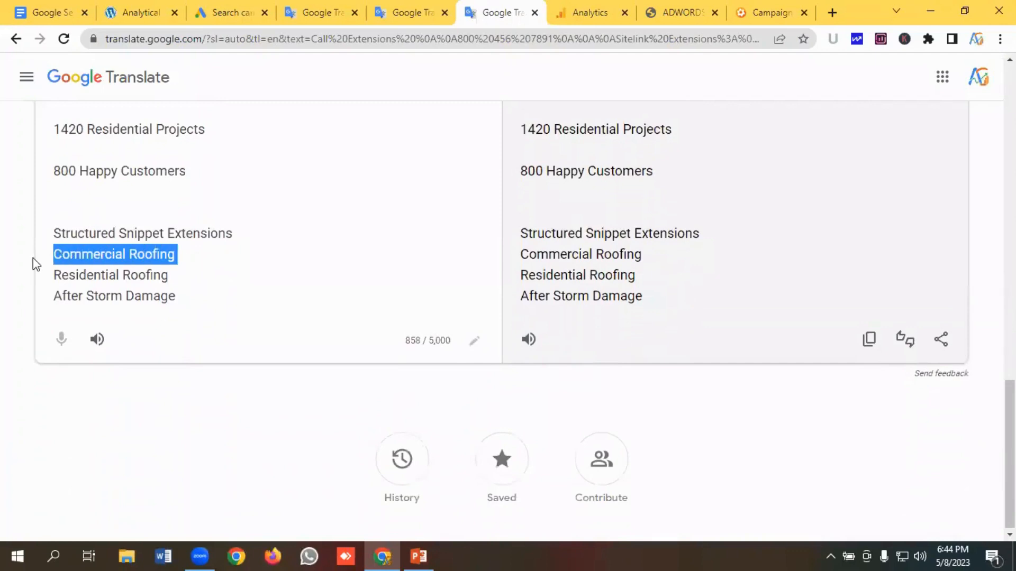
pyautogui.click(225, 11)
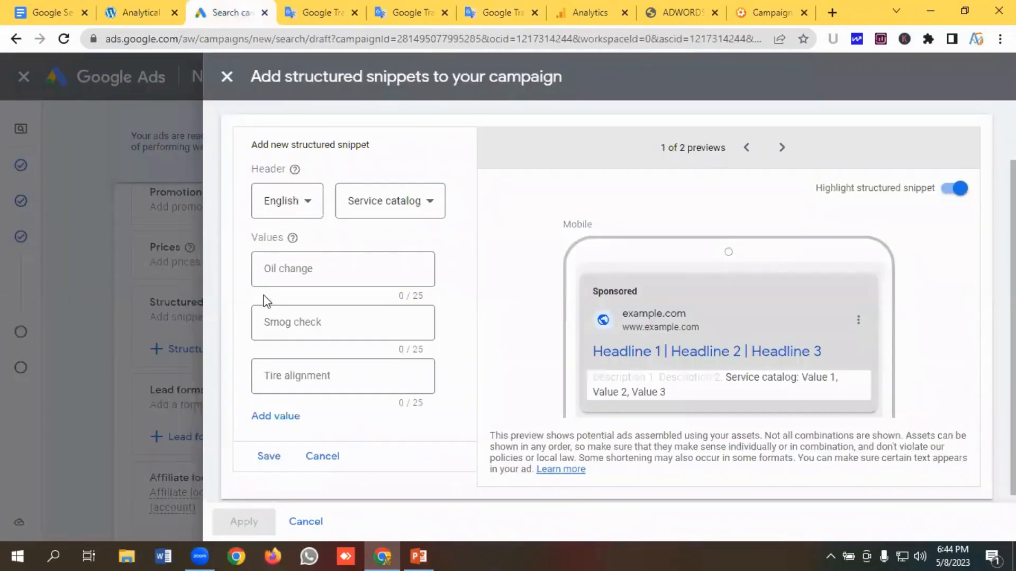
pyautogui.click(284, 269)
pyautogui.hotkey('ctrl', 'v')
# - Copy "Residential Roofing" from the notes into the second structured snippet value
pyautogui.click(292, 321)
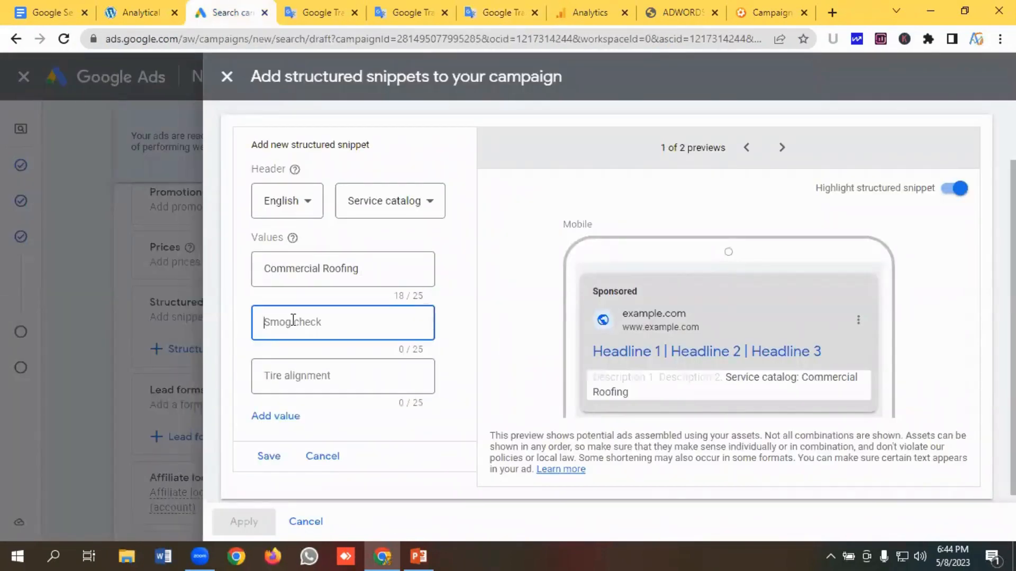
pyautogui.click(398, 10)
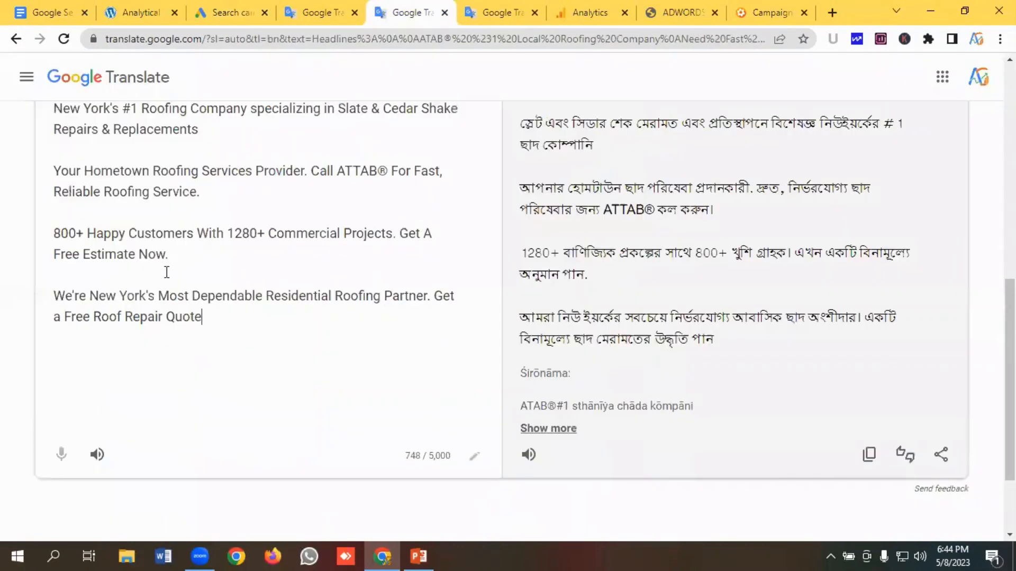
pyautogui.hotkey('ctrl', 'Tab')
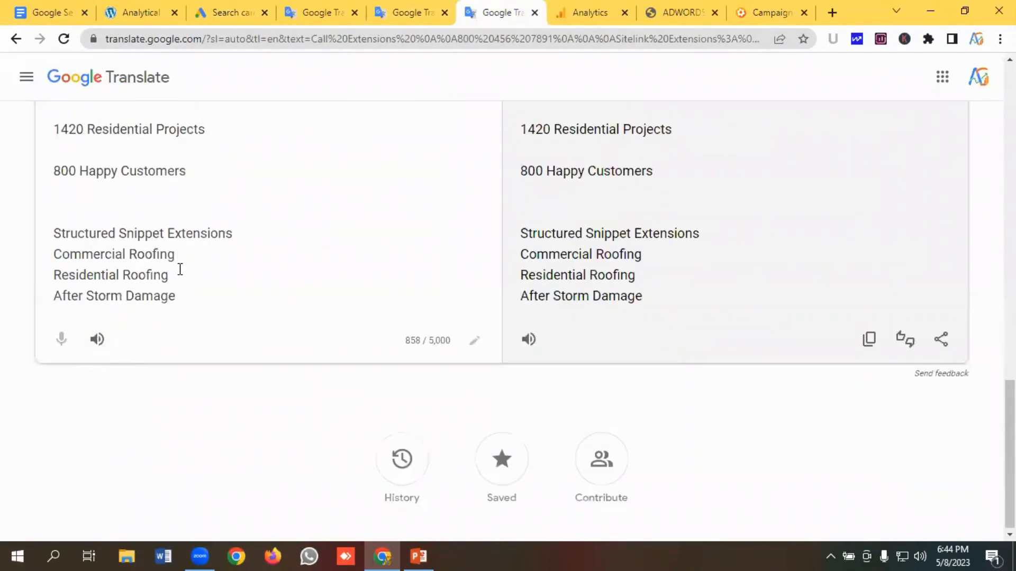
pyautogui.moveTo(180, 269); pyautogui.dragTo(3, 291)
pyautogui.hotkey('ctrl', 'c')
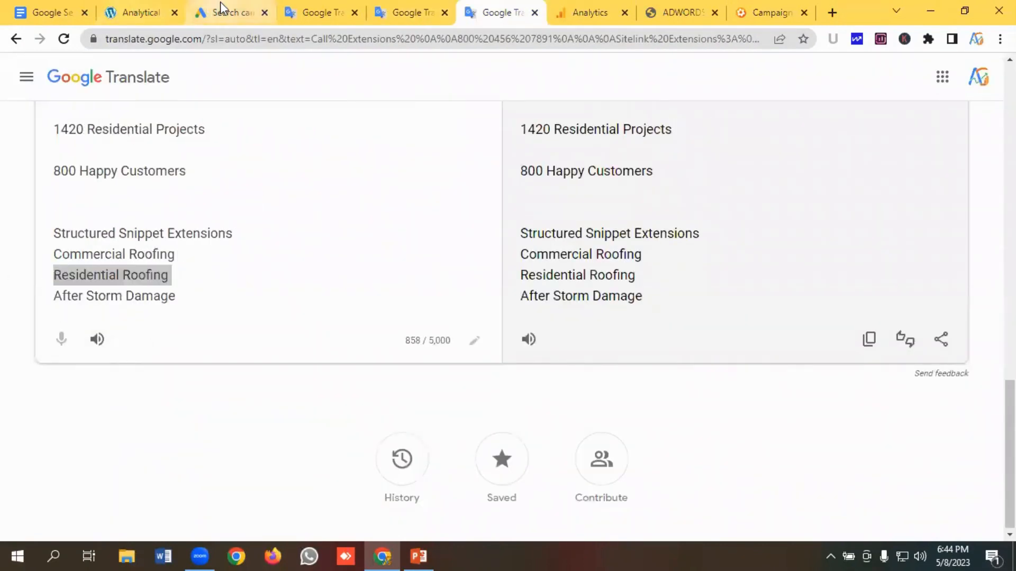
pyautogui.click(220, 4)
pyautogui.hotkey('ctrl', 'v')
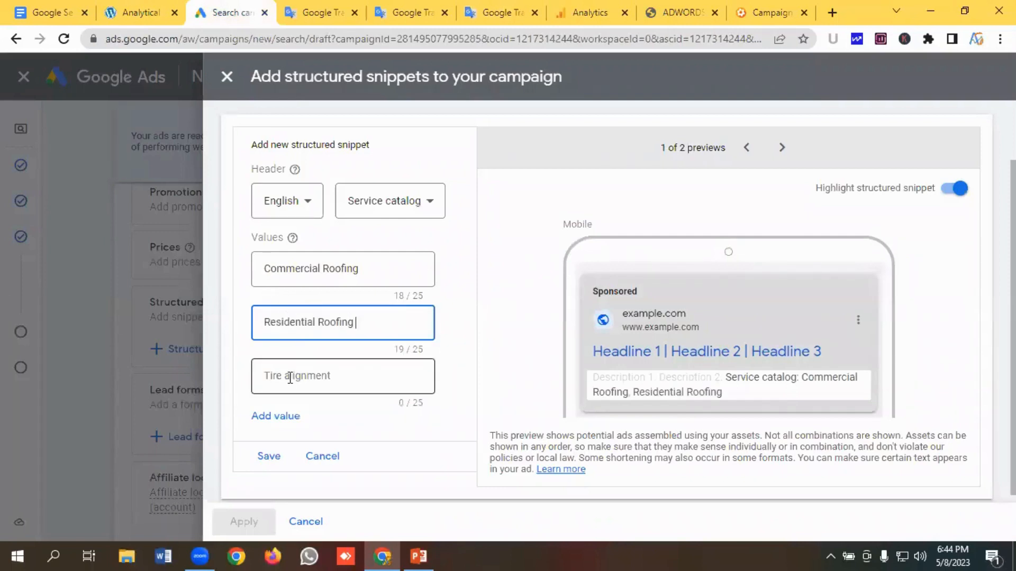
# - Copy "After Storm Damage" from the notes into the third value, then save and apply the structured snippet
pyautogui.click(290, 377)
pyautogui.click(472, 15)
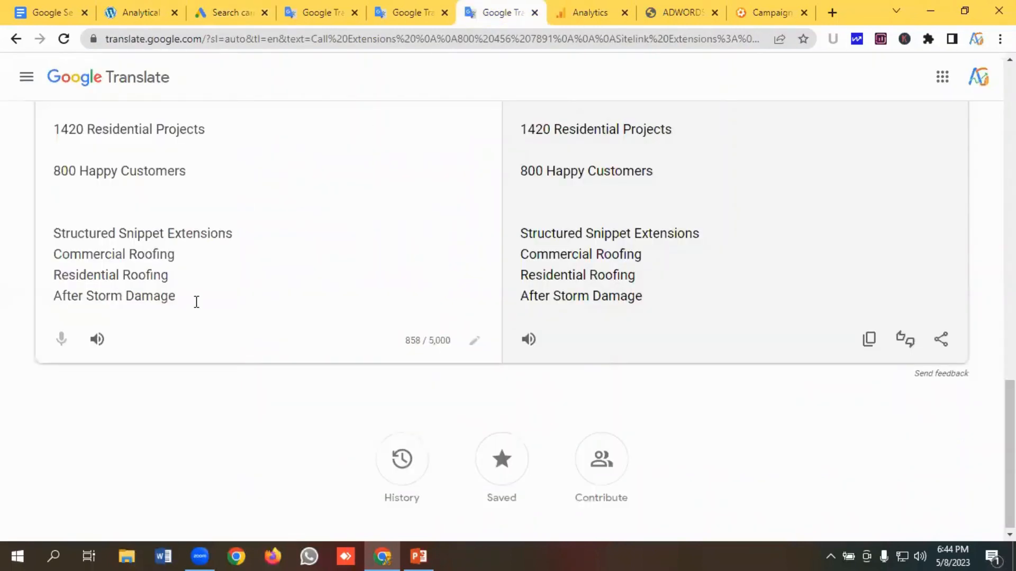
pyautogui.moveTo(197, 302); pyautogui.dragTo(3, 309)
pyautogui.hotkey('ctrl', 'c')
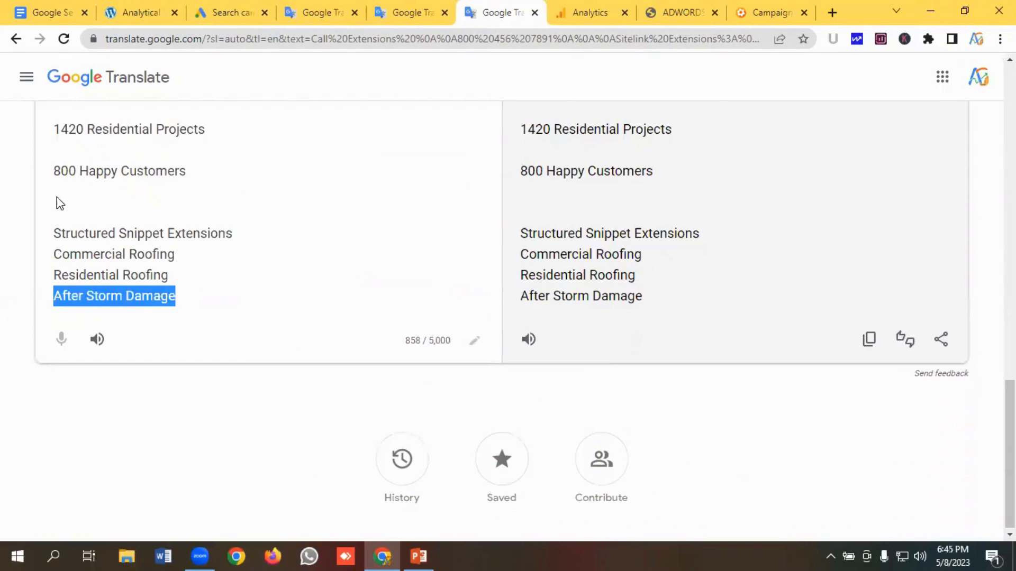
pyautogui.click(225, 16)
pyautogui.hotkey('ctrl', 'v')
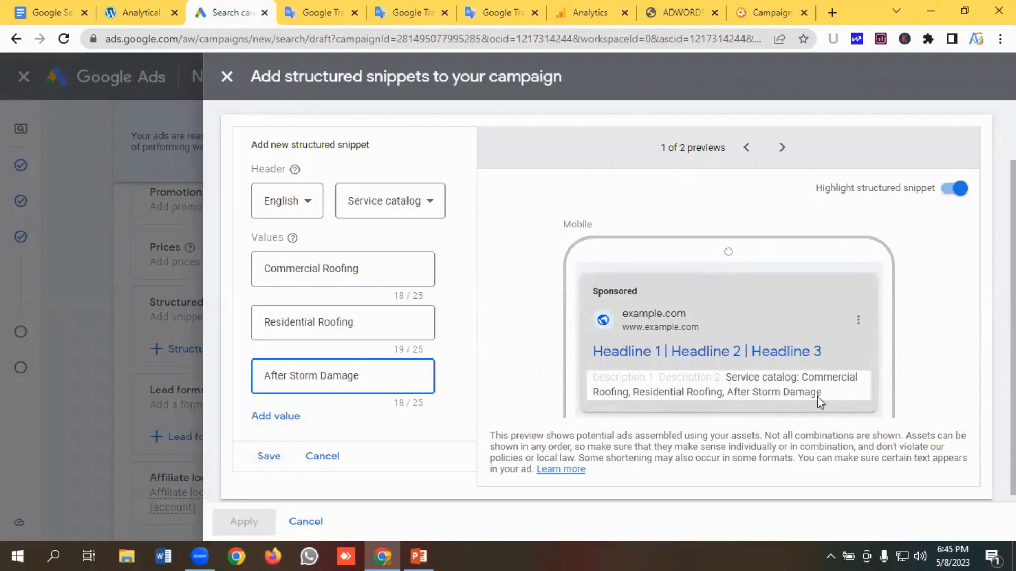
pyautogui.click(269, 455)
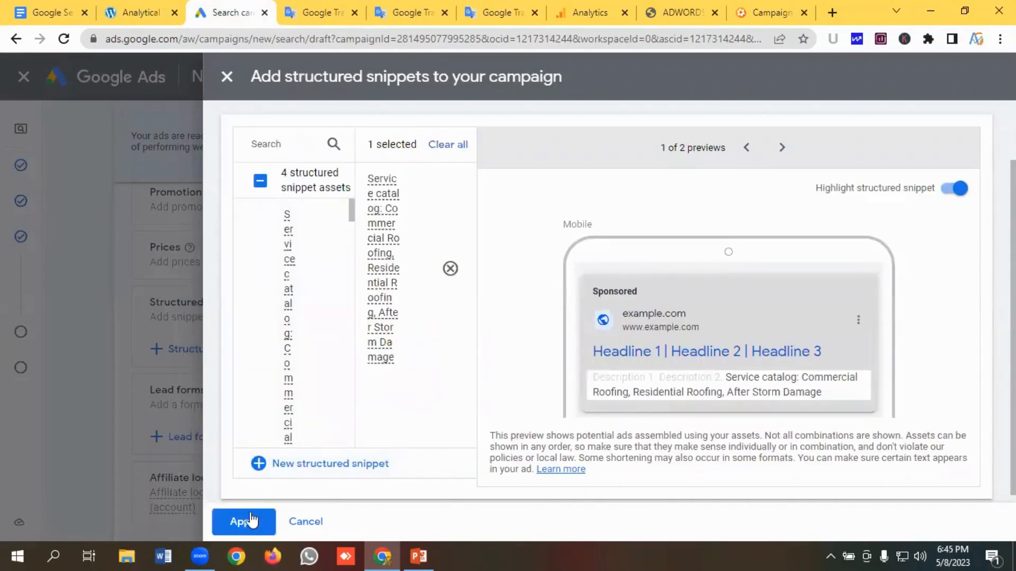
pyautogui.click(247, 524)
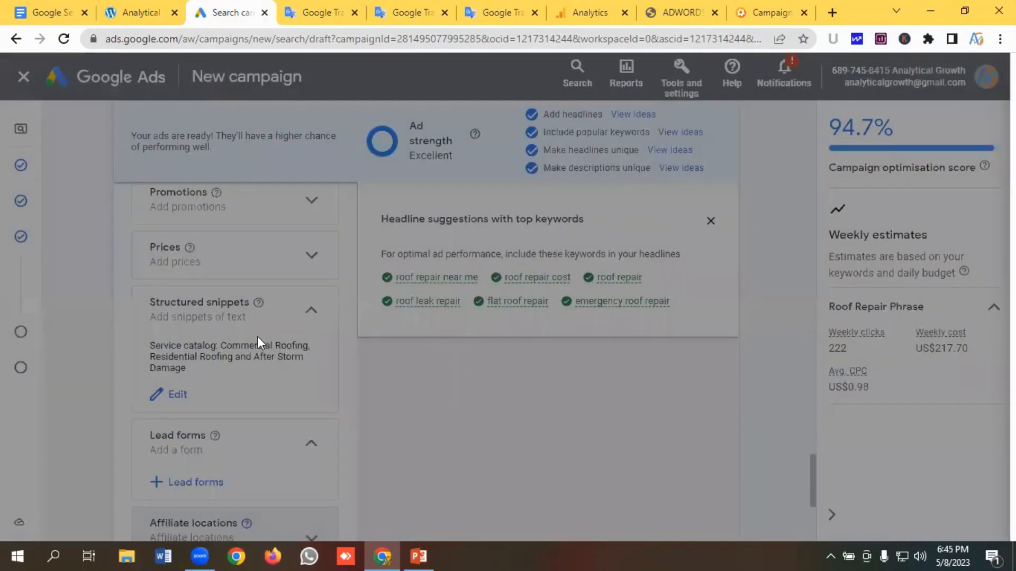
# - Review the roofing website's homepage and its free estimate form
pyautogui.scroll(-1, 249, 413)
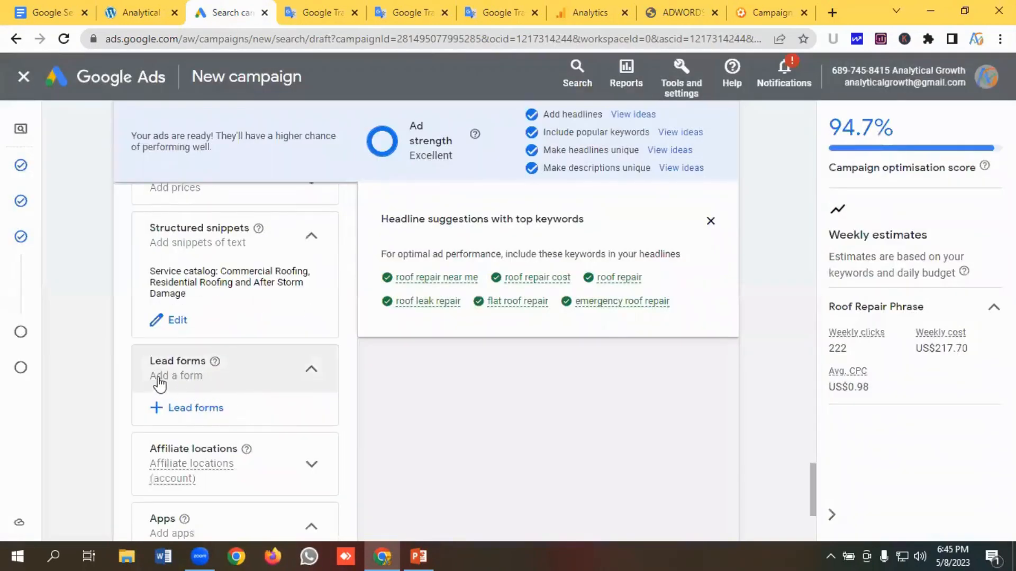
pyautogui.click(140, 12)
pyautogui.scroll(10, 579, 281)
pyautogui.scroll(5, 582, 286)
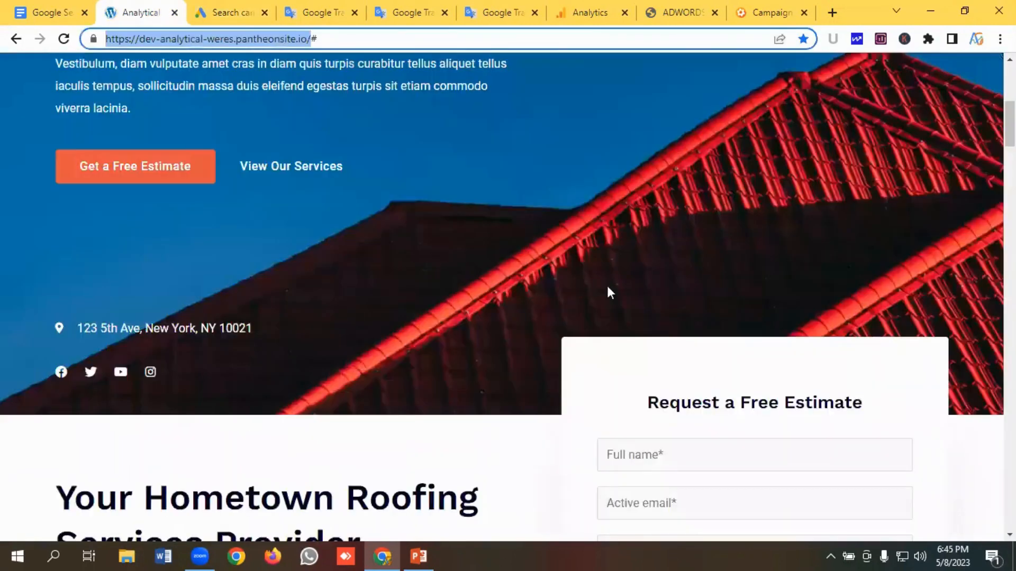
pyautogui.scroll(-5, 607, 290)
pyautogui.scroll(4, 678, 297)
pyautogui.scroll(-5, 651, 280)
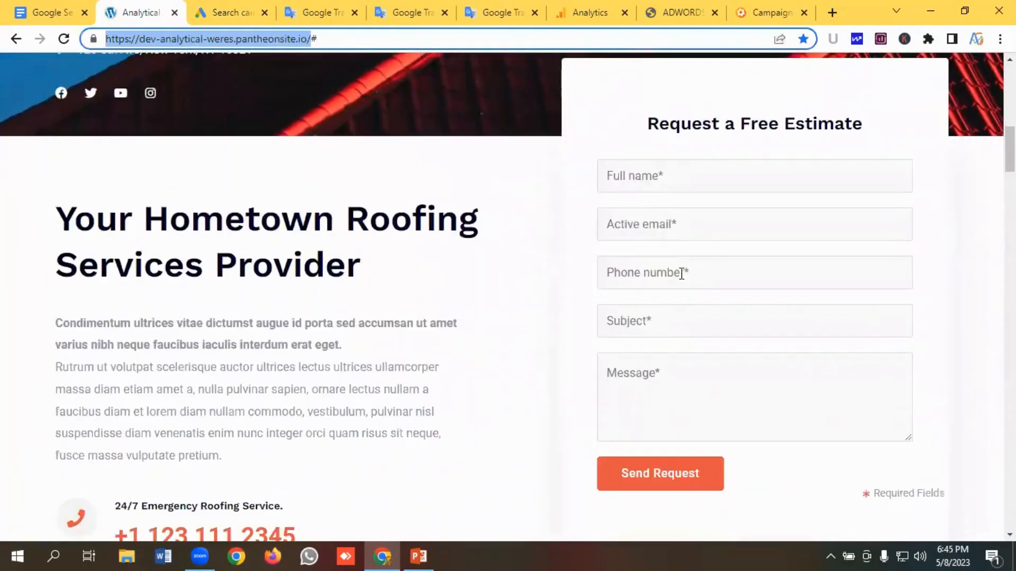
pyautogui.scroll(1, 674, 279)
pyautogui.scroll(1, 702, 308)
# - Finish the ad assets section and continue to the budget step
pyautogui.click(235, 14)
pyautogui.scroll(-1, 223, 391)
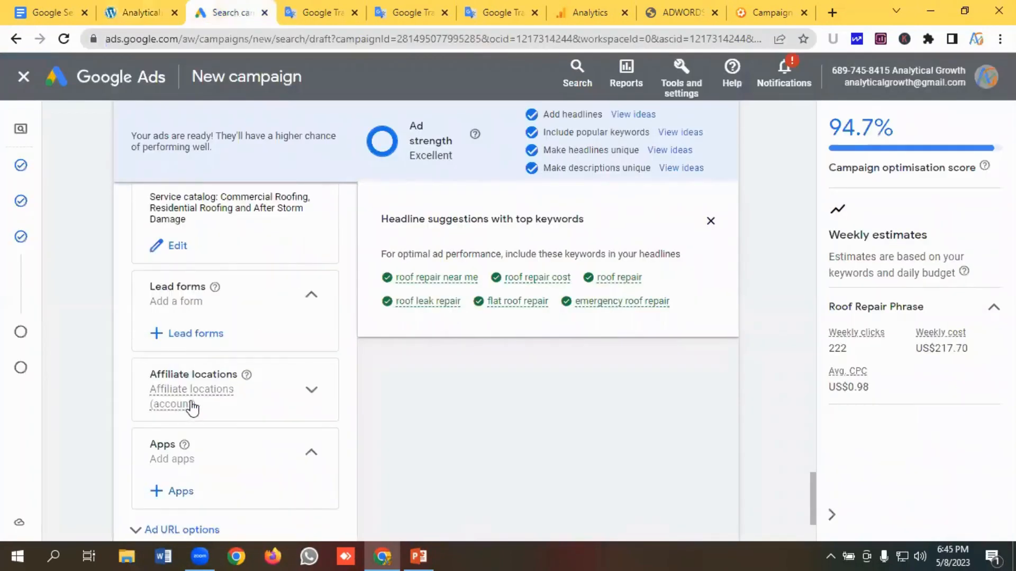
pyautogui.scroll(-2, 245, 308)
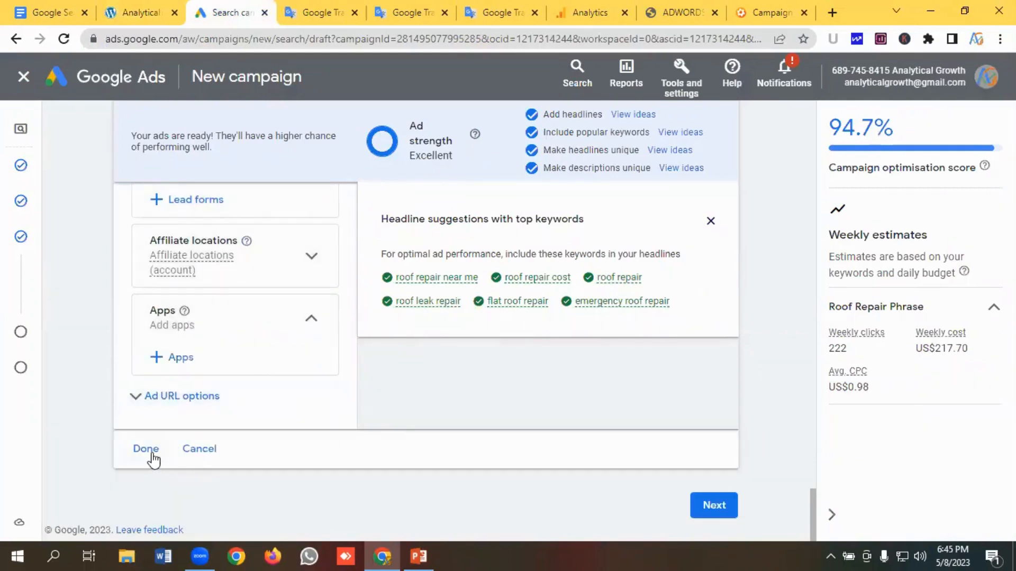
pyautogui.click(146, 449)
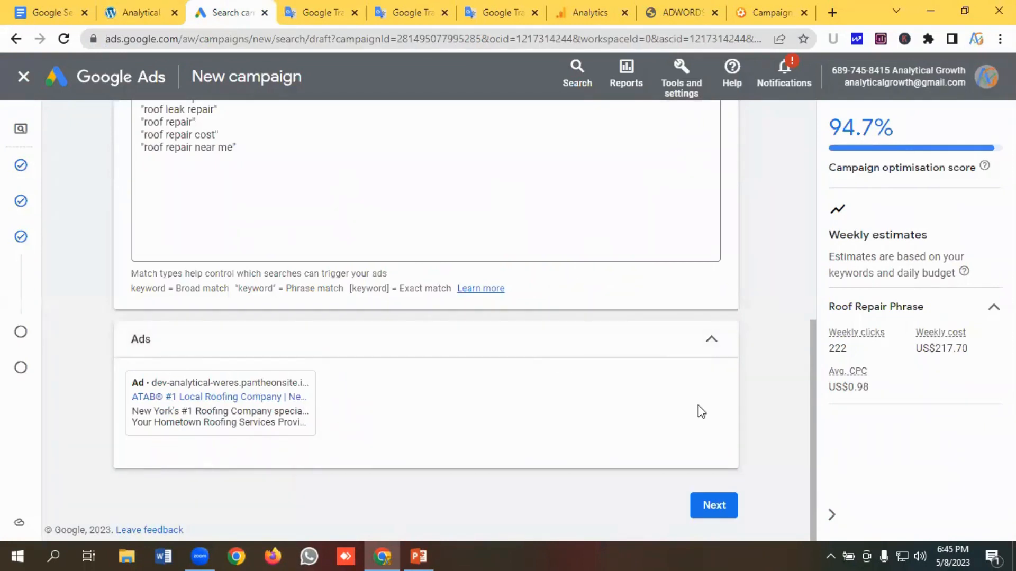
pyautogui.click(714, 511)
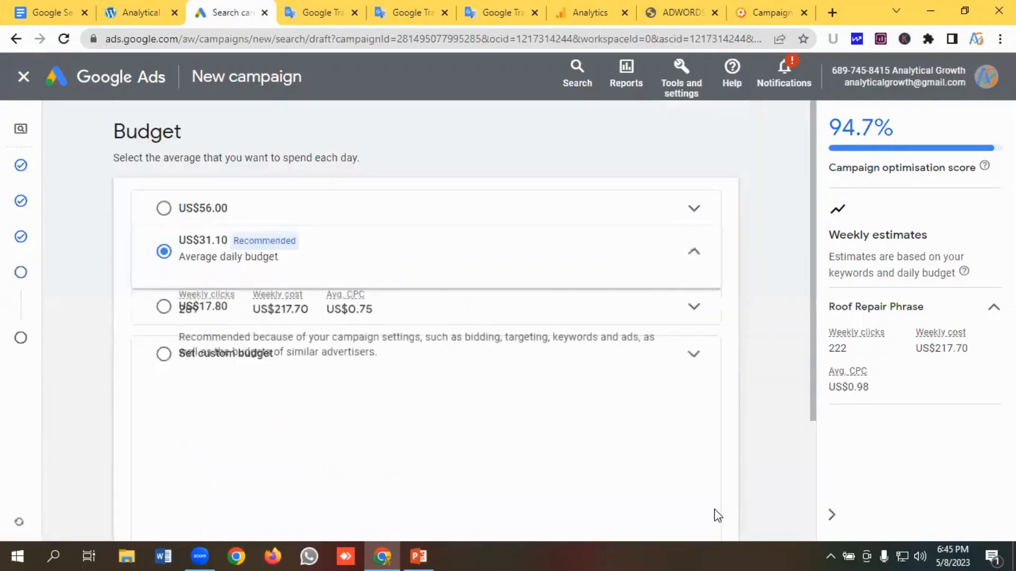
# - Set a custom average daily budget of US$50 and continue to the review page
pyautogui.scroll(-2, 356, 249)
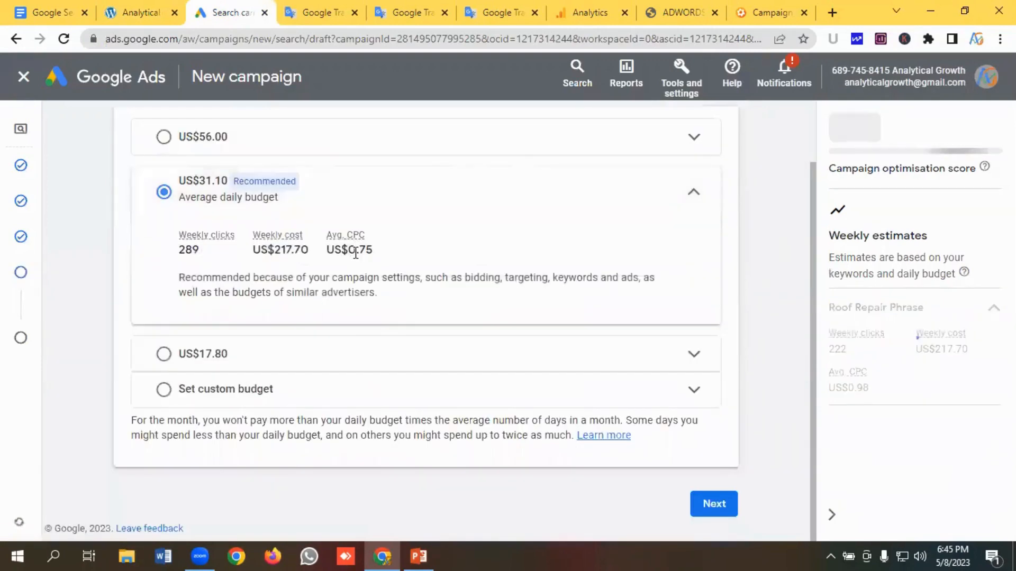
pyautogui.click(165, 395)
pyautogui.click(245, 307)
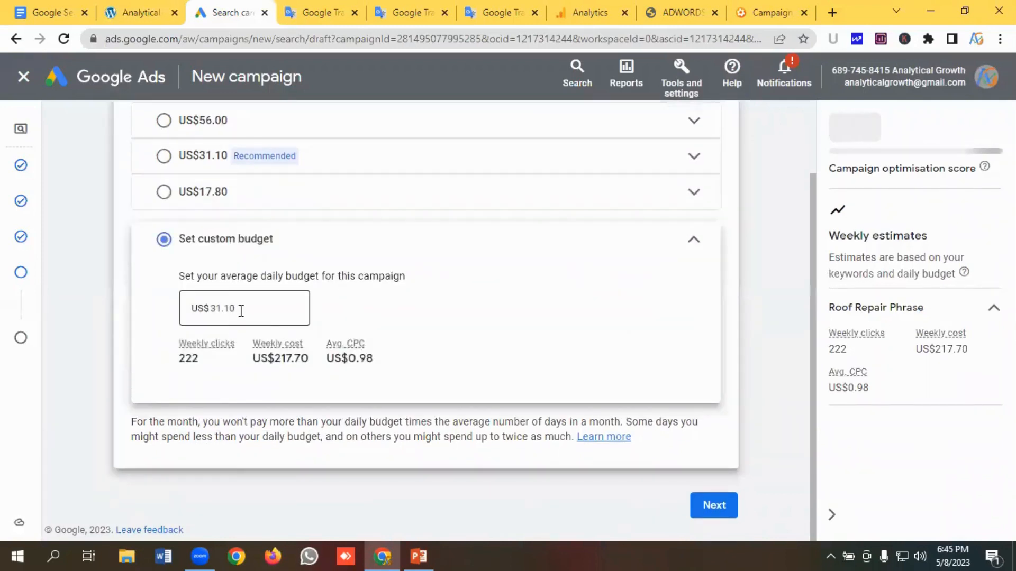
pyautogui.doubleClick(232, 309)
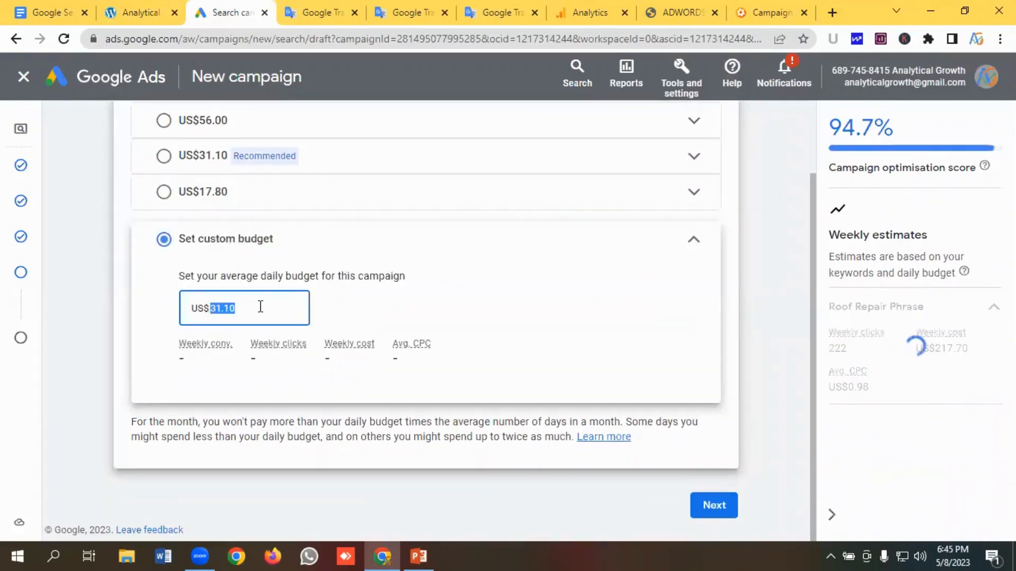
pyautogui.press('BackSpace')
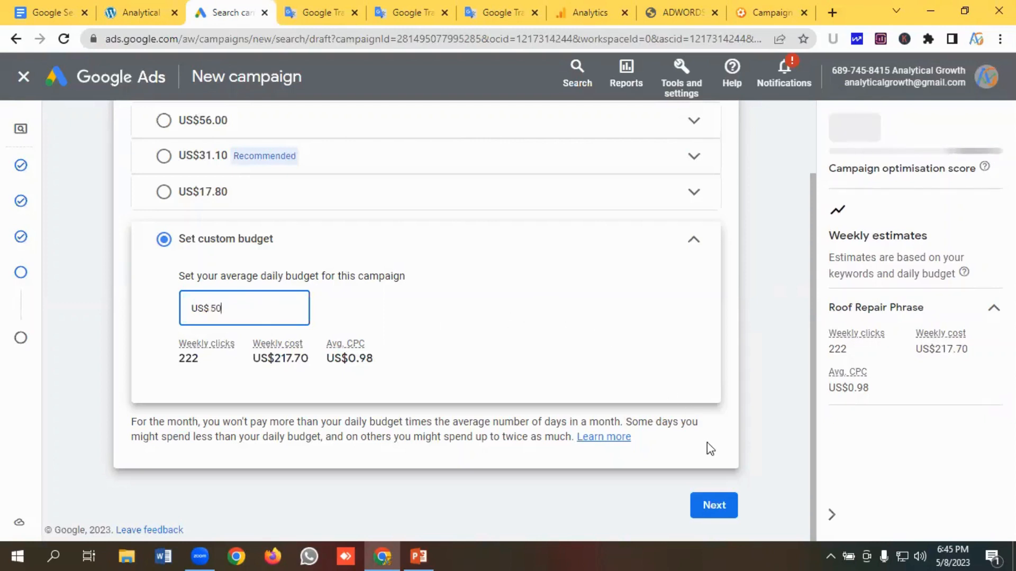
pyautogui.click(721, 507)
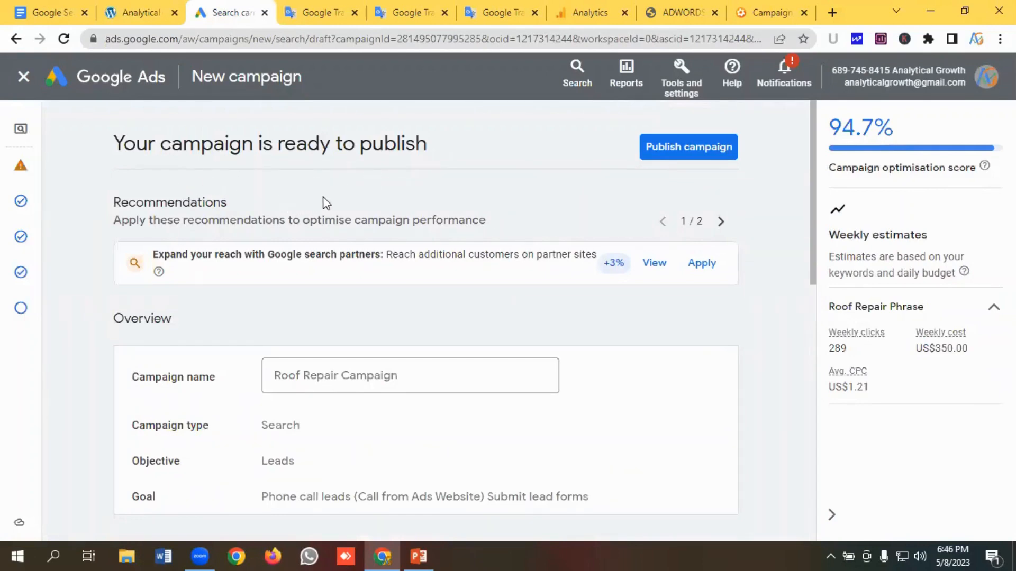
# - Review the campaign summary on the review page and publish the campaign
pyautogui.scroll(-2, 325, 204)
pyautogui.scroll(1, 325, 204)
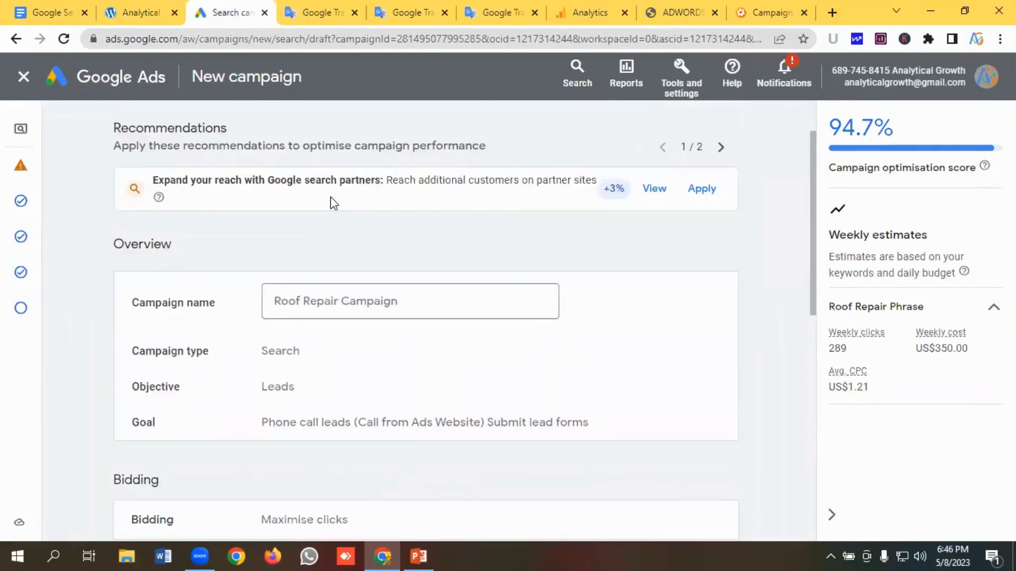
pyautogui.scroll(1, 333, 201)
pyautogui.scroll(-1, 334, 201)
pyautogui.scroll(-1, 201, 256)
pyautogui.scroll(-1, 309, 249)
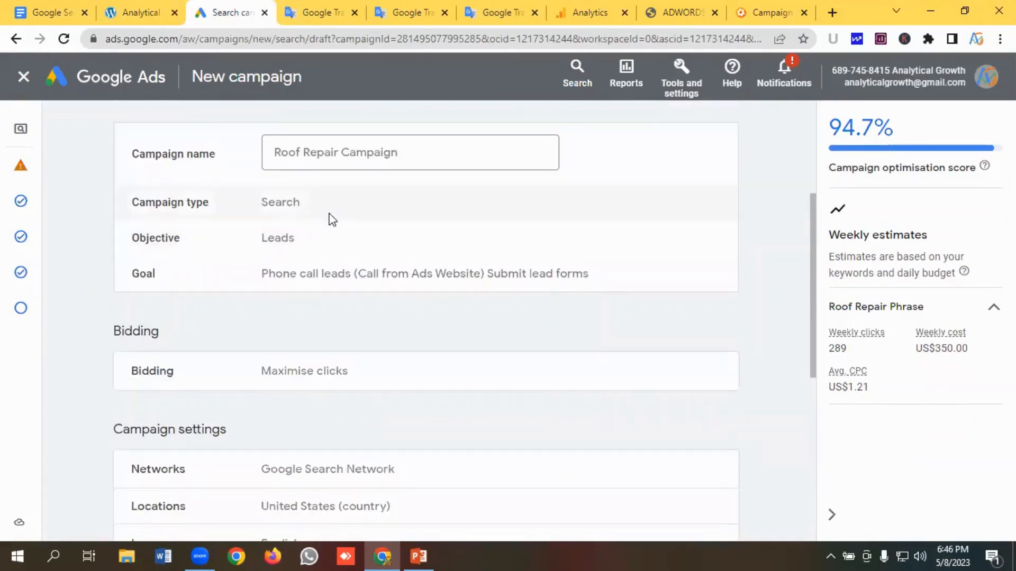
pyautogui.scroll(-3, 342, 252)
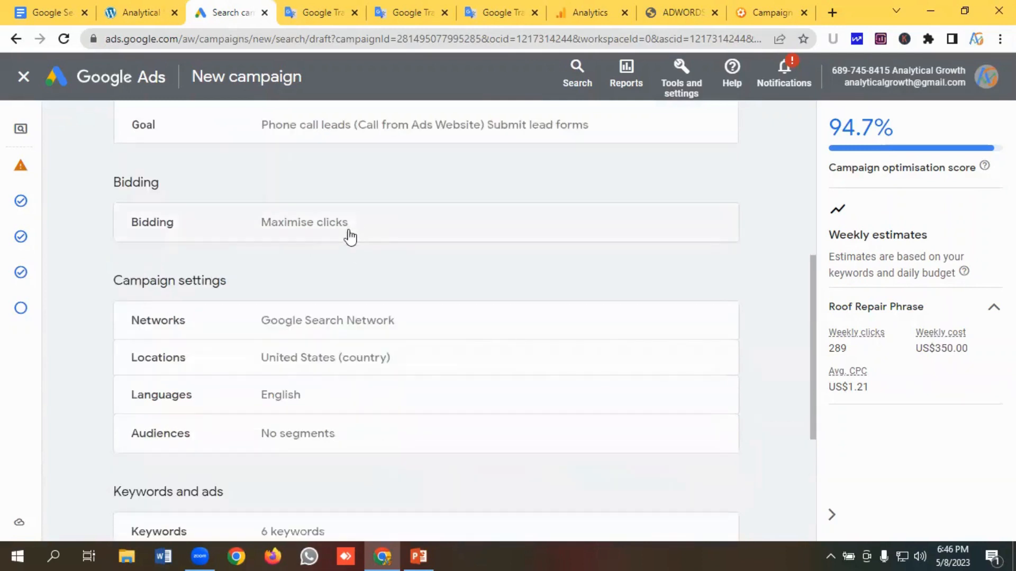
pyautogui.scroll(-1, 352, 244)
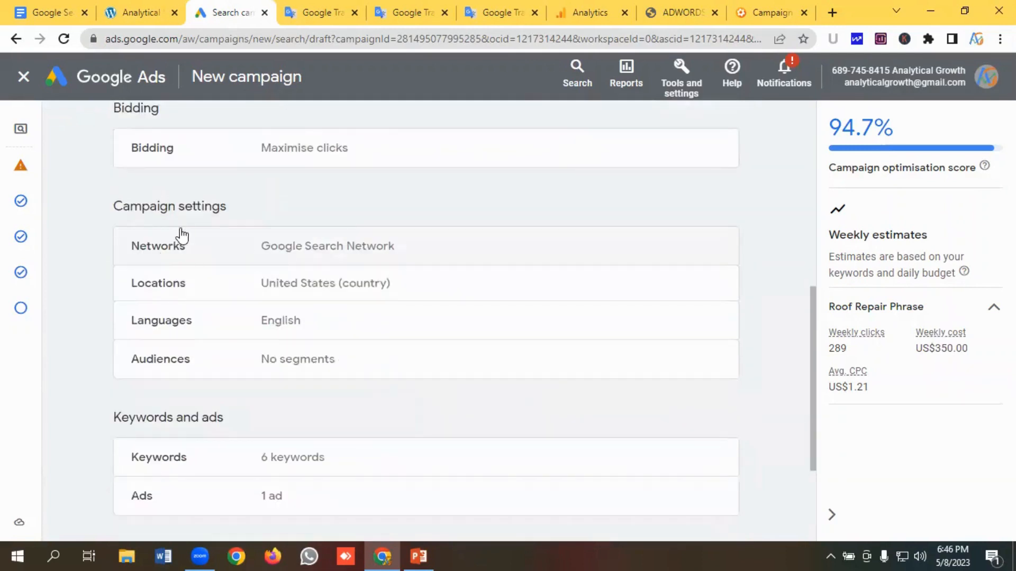
pyautogui.scroll(-1, 342, 249)
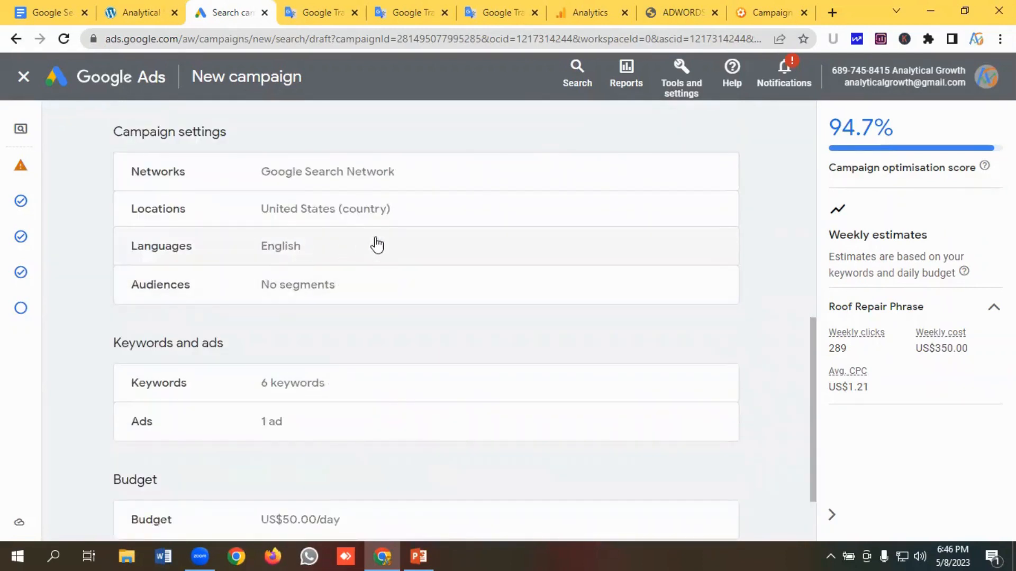
pyautogui.scroll(-1, 356, 266)
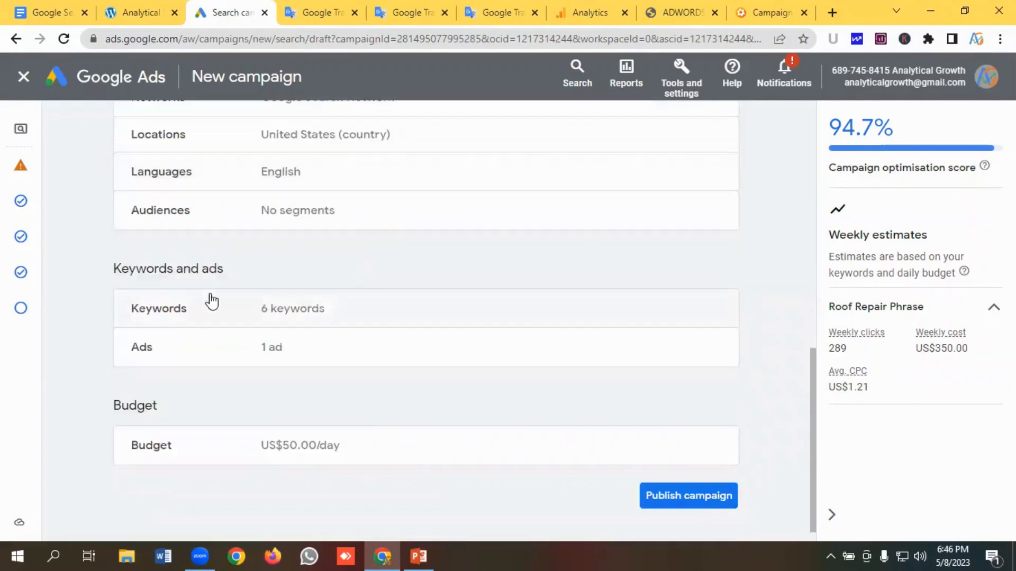
pyautogui.scroll(-1, 359, 291)
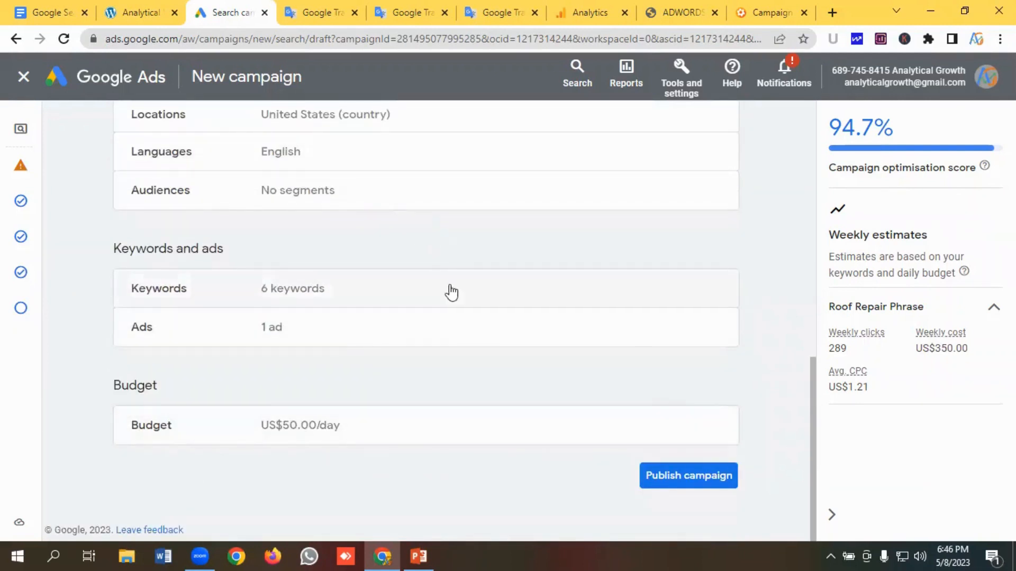
pyautogui.scroll(3, 451, 292)
pyautogui.scroll(-3, 454, 276)
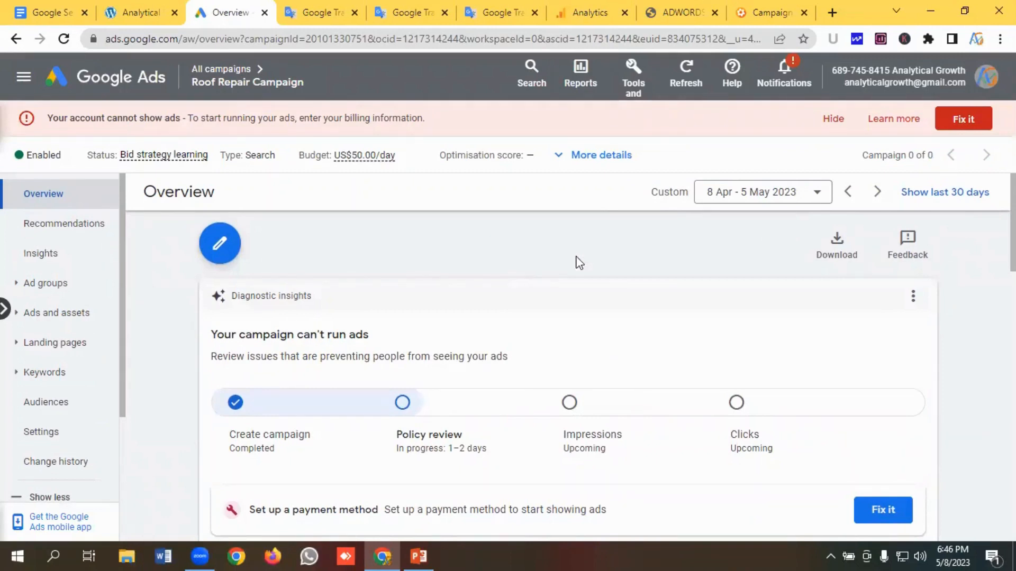
# - Open the campaign settings and change the bidding strategy to Manual CPC with Enhanced CPC optimising for conversions, then save
pyautogui.scroll(-2, 79, 331)
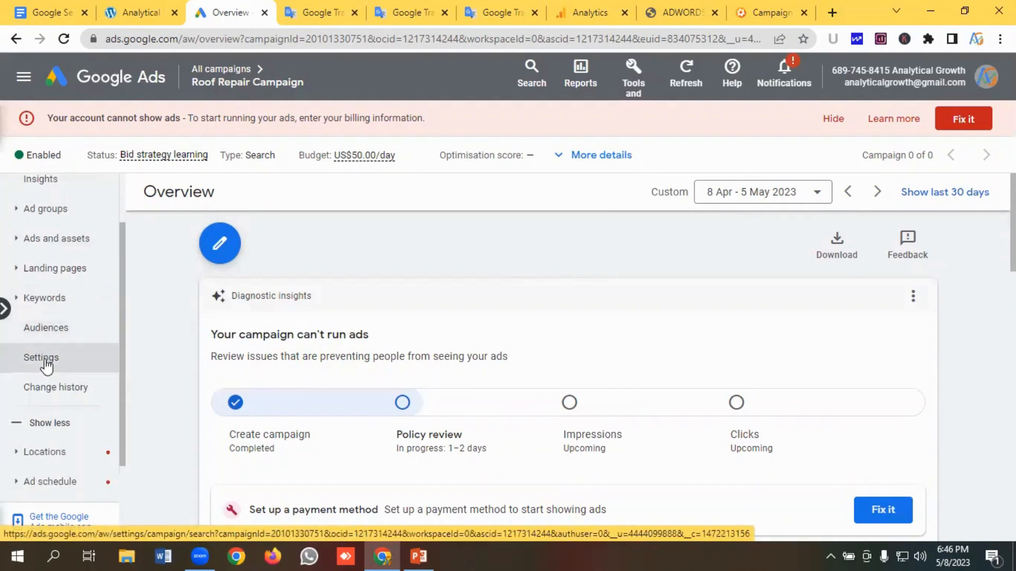
pyautogui.click(46, 365)
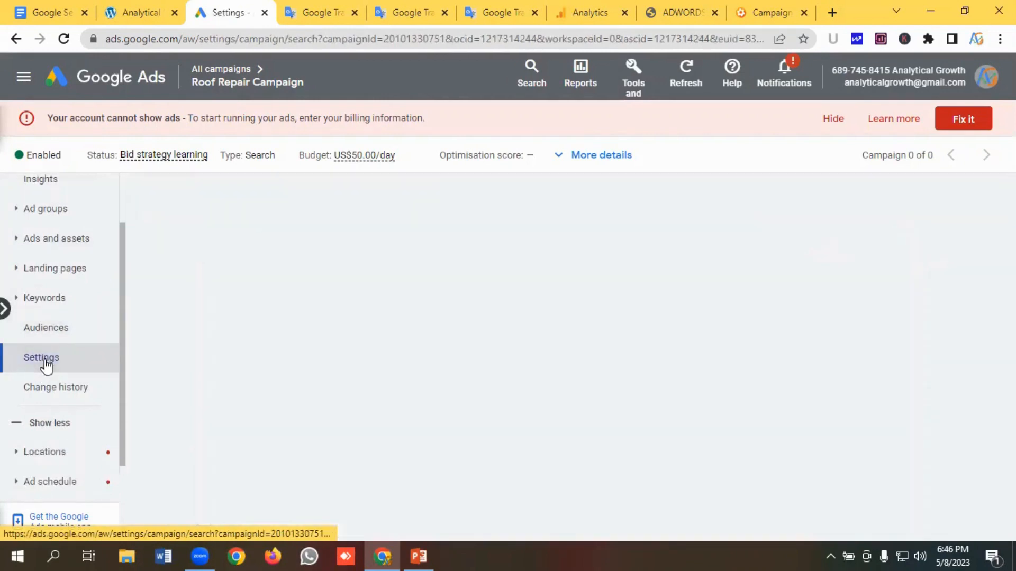
pyautogui.click(832, 121)
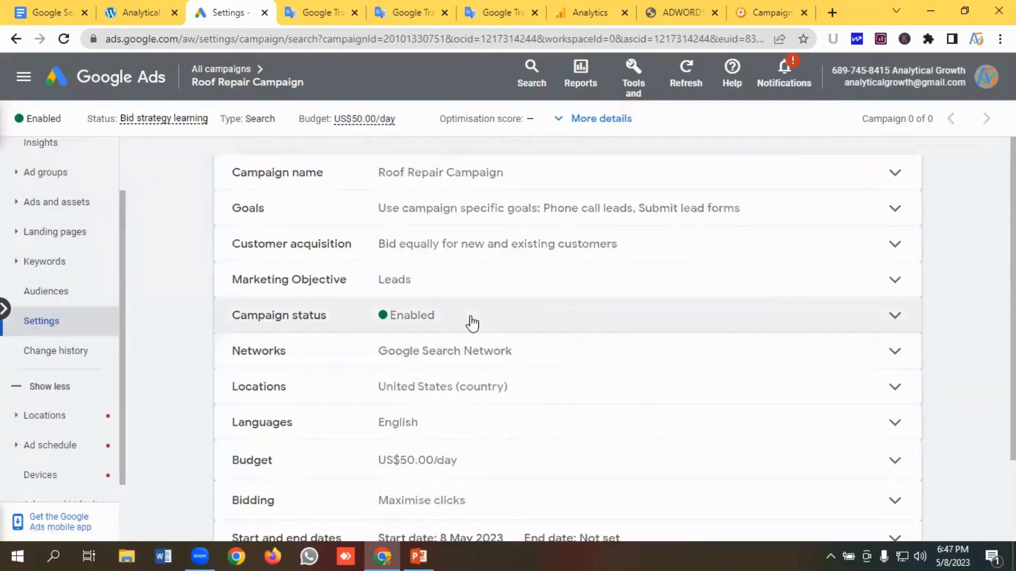
pyautogui.scroll(-2, 472, 323)
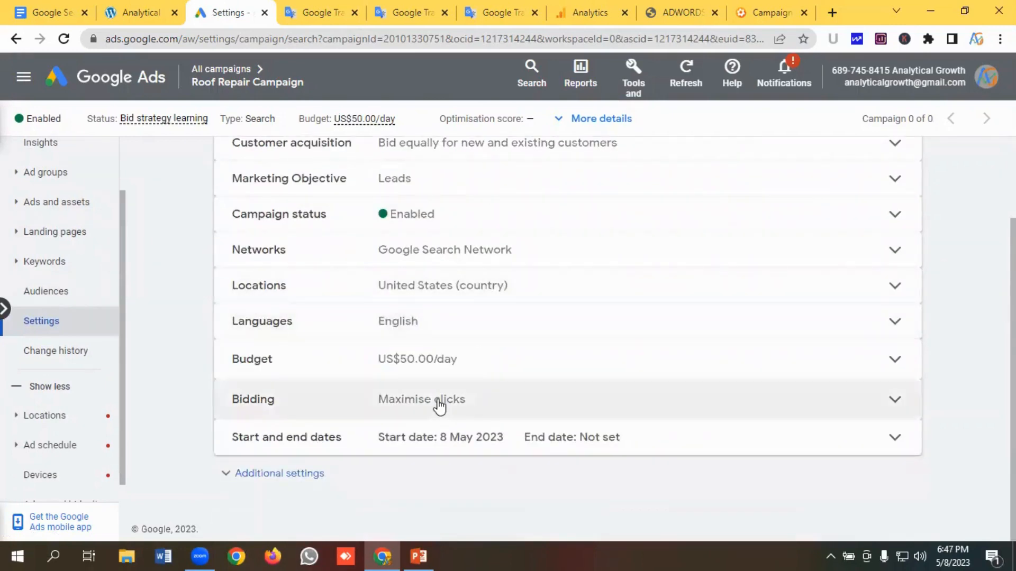
pyautogui.click(439, 405)
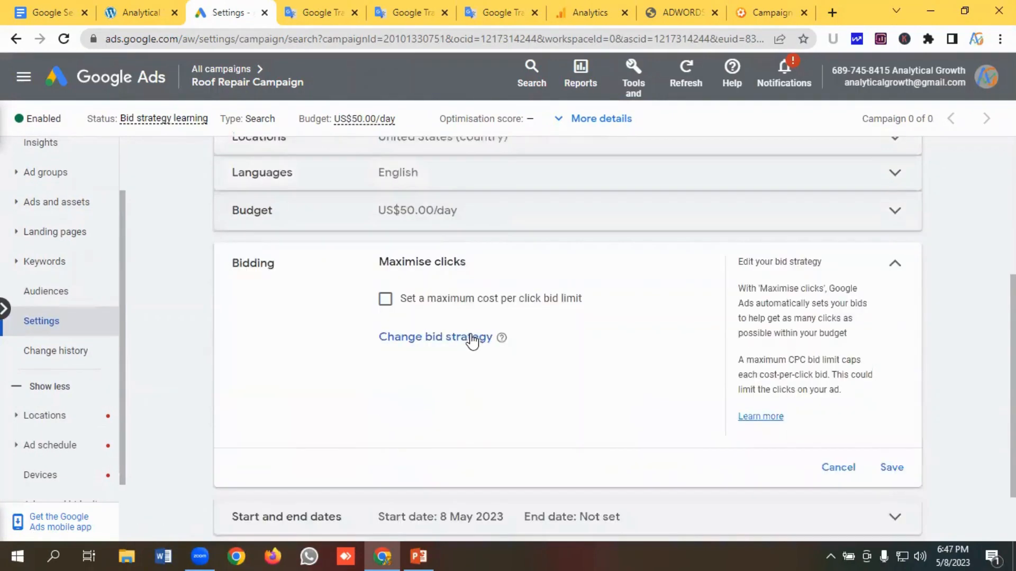
pyautogui.click(423, 344)
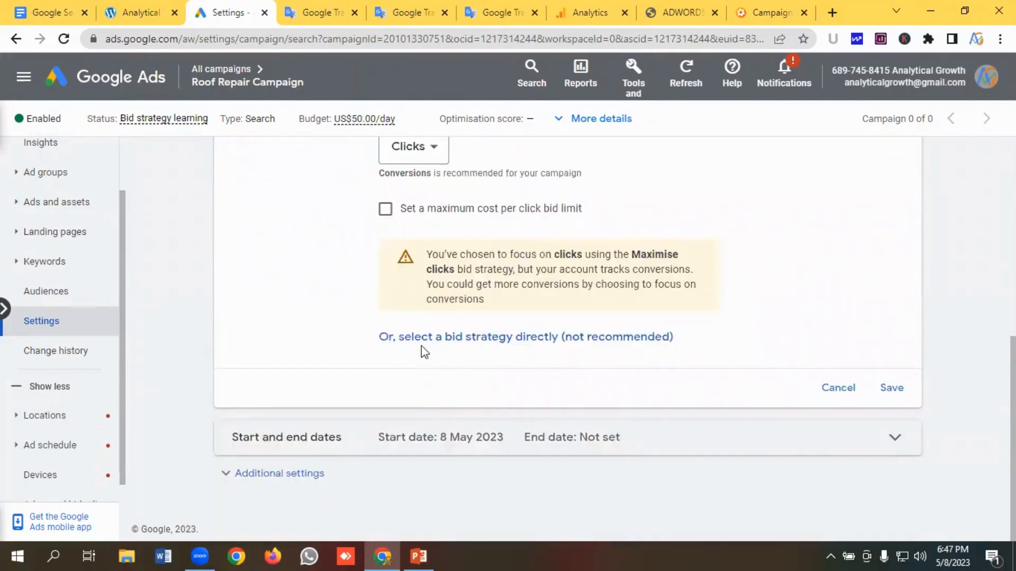
pyautogui.click(470, 341)
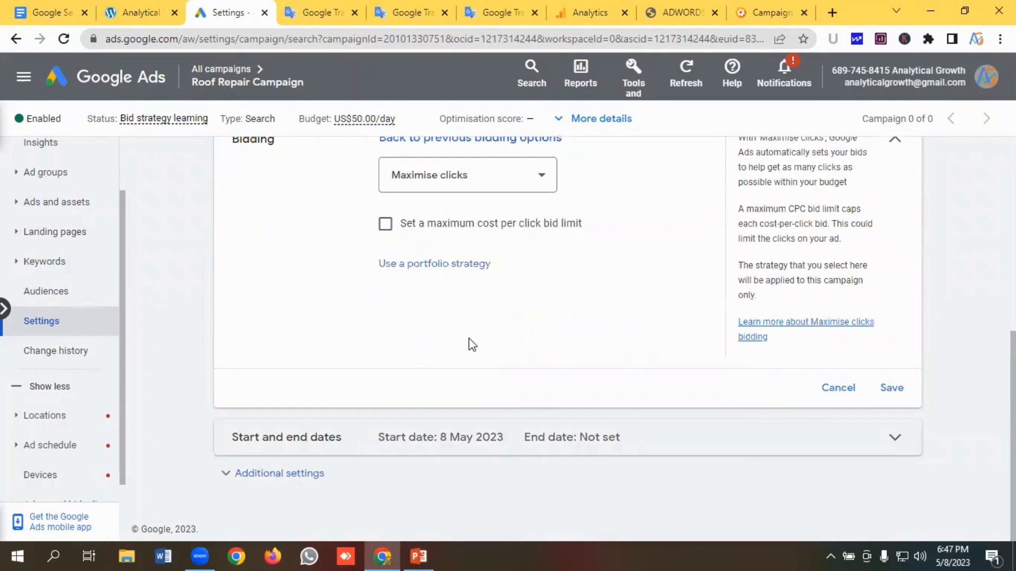
pyautogui.click(469, 175)
pyautogui.click(422, 390)
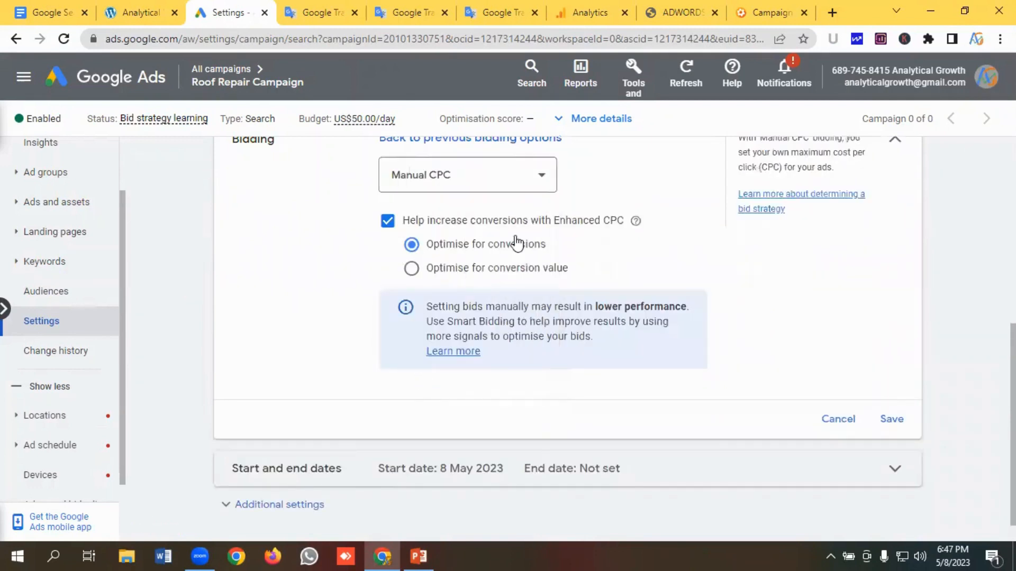
pyautogui.scroll(1, 479, 254)
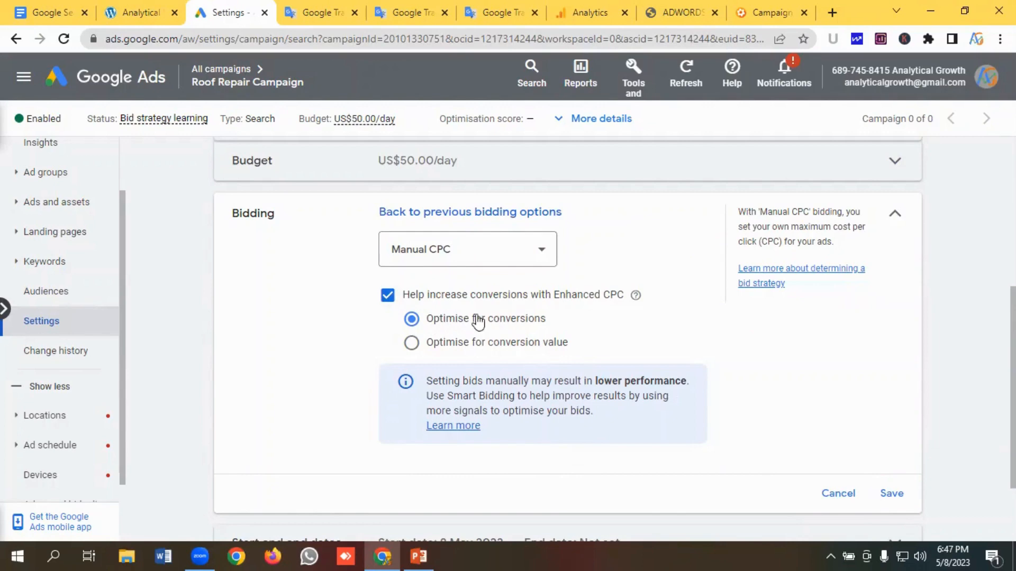
pyautogui.scroll(-1, 529, 317)
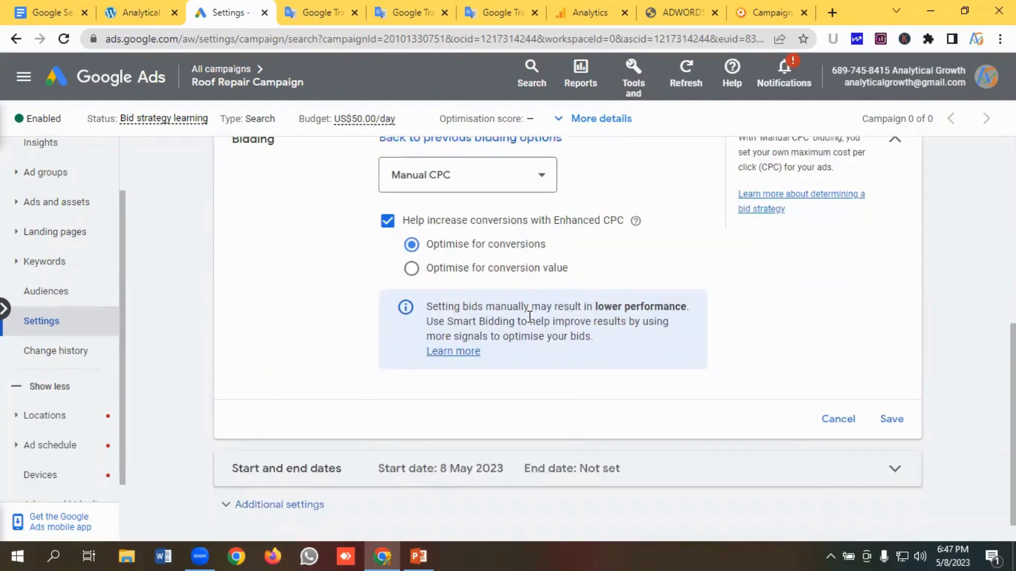
pyautogui.scroll(1, 529, 315)
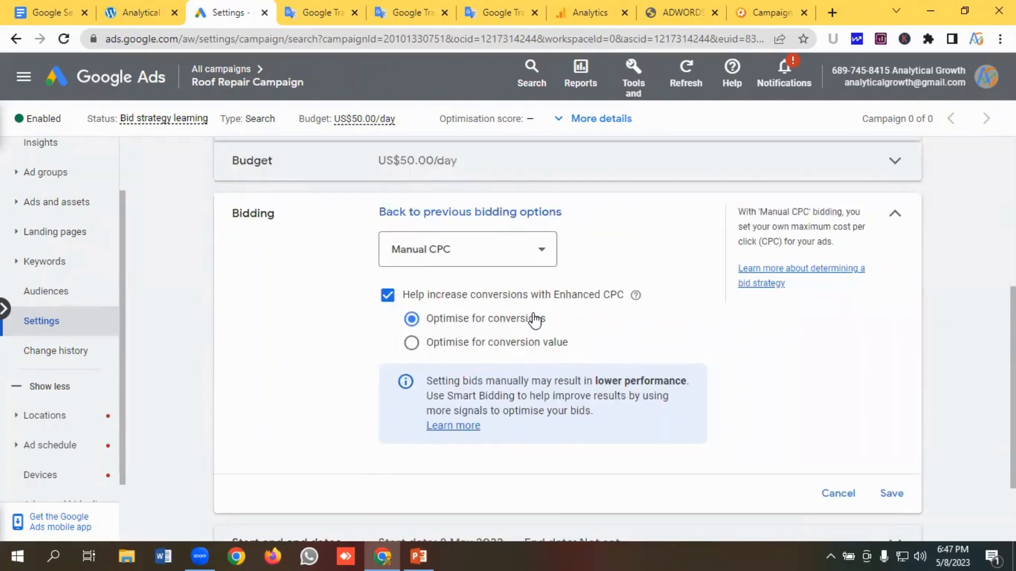
pyautogui.scroll(-1, 535, 318)
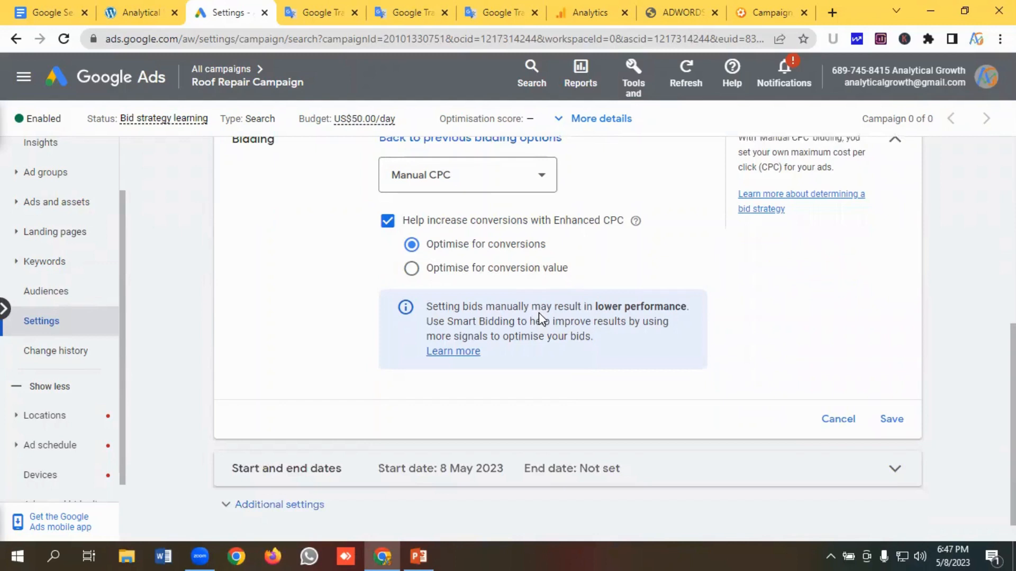
pyautogui.click(893, 421)
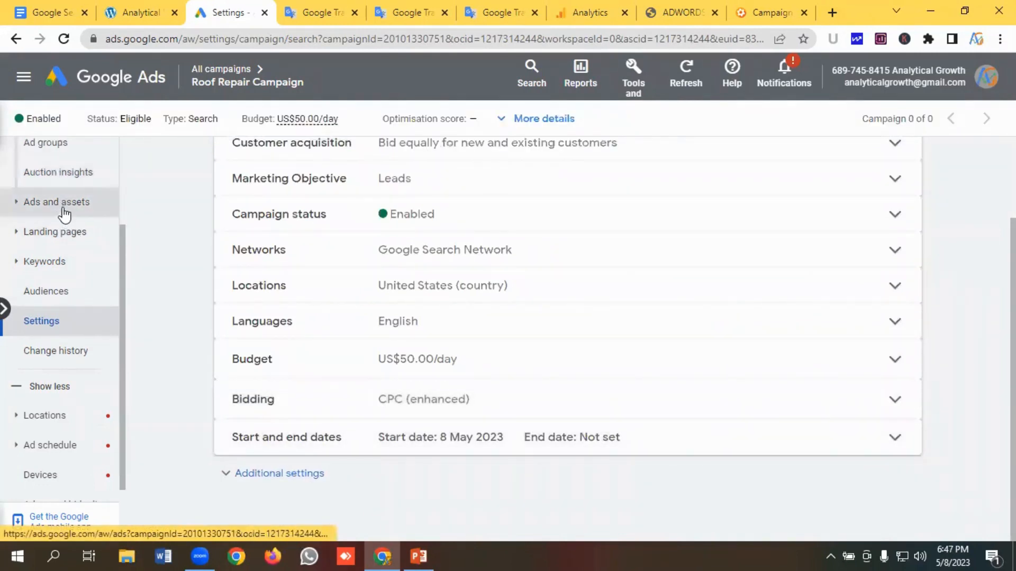
# - Set the Roof Repair Phrase ad group's default max CPC to US$15.00 and confirm the large increase
pyautogui.scroll(1, 65, 241)
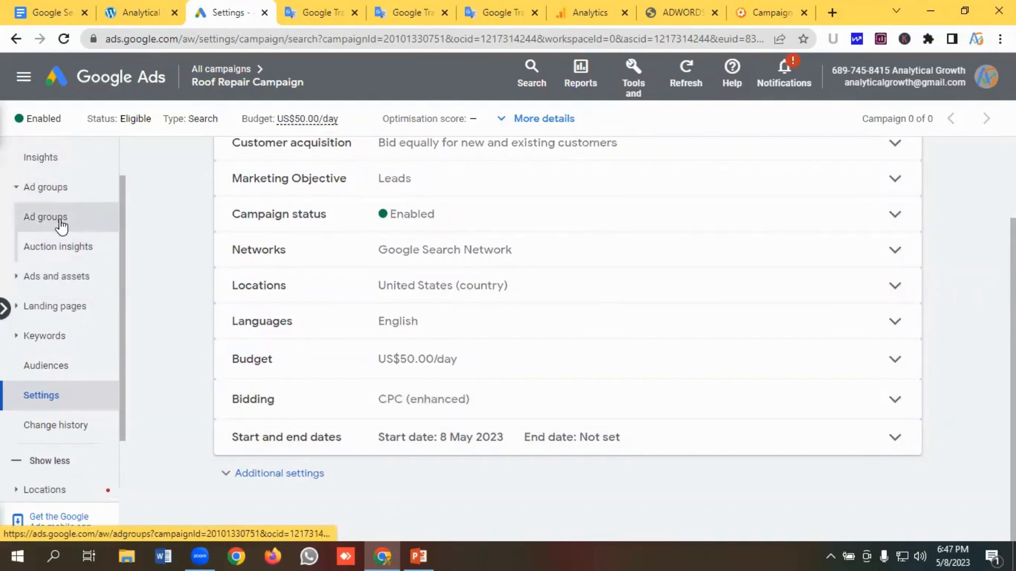
pyautogui.click(61, 225)
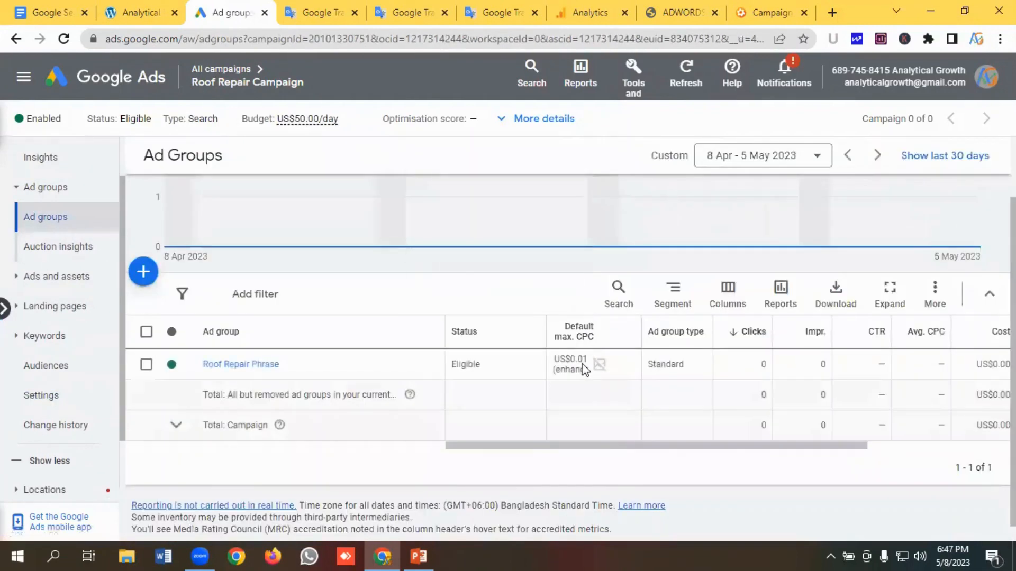
pyautogui.scroll(-1, 593, 344)
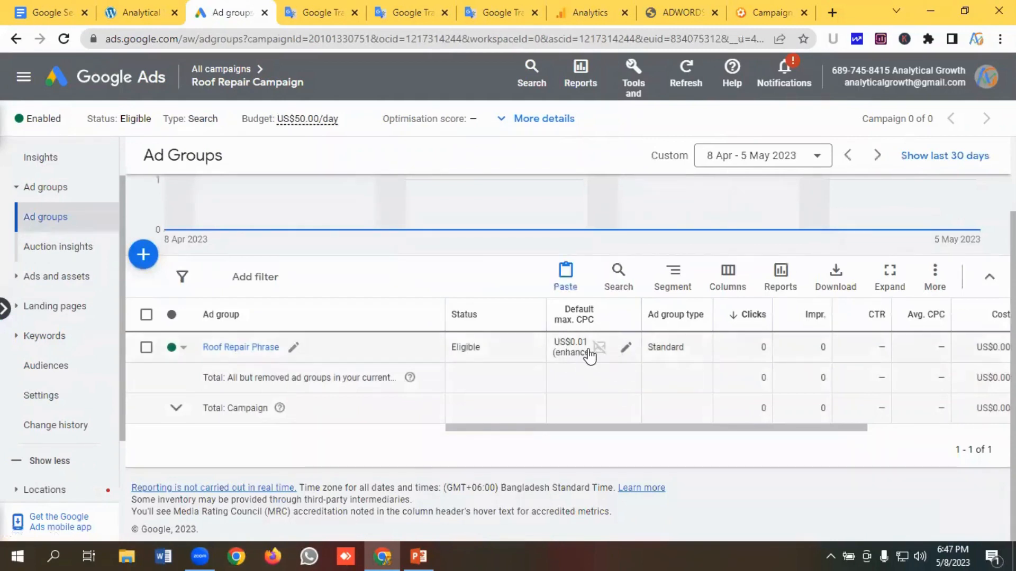
pyautogui.click(626, 350)
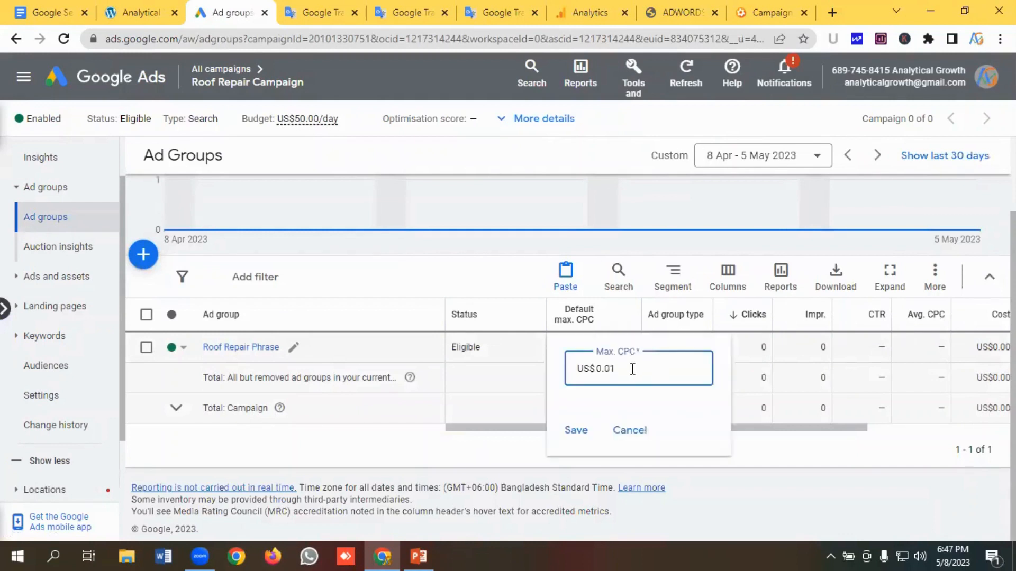
pyautogui.moveTo(633, 369); pyautogui.dragTo(601, 368)
pyautogui.press('BackSpace')
pyautogui.write('1')
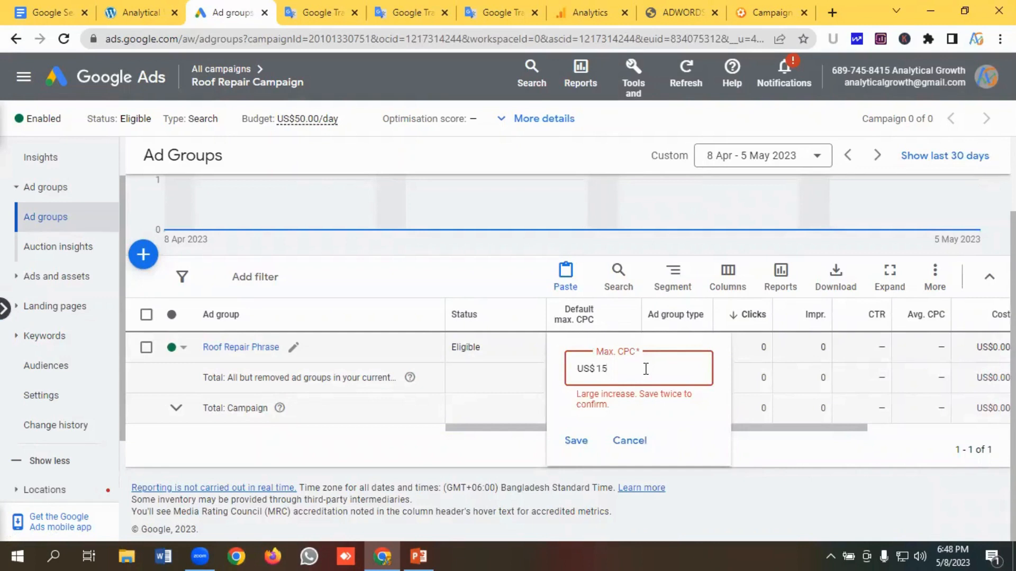
pyautogui.click(578, 443)
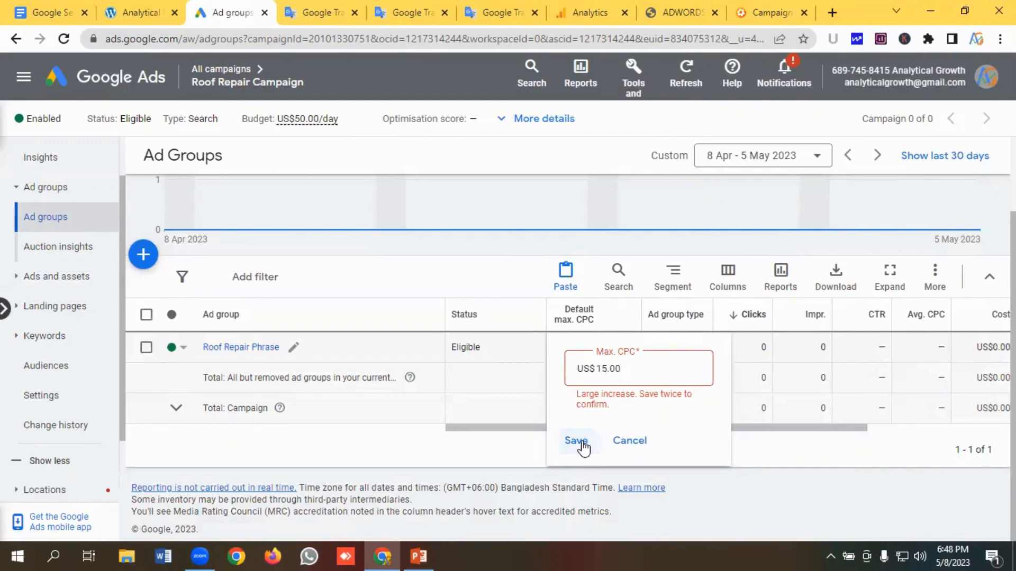
pyautogui.click(582, 443)
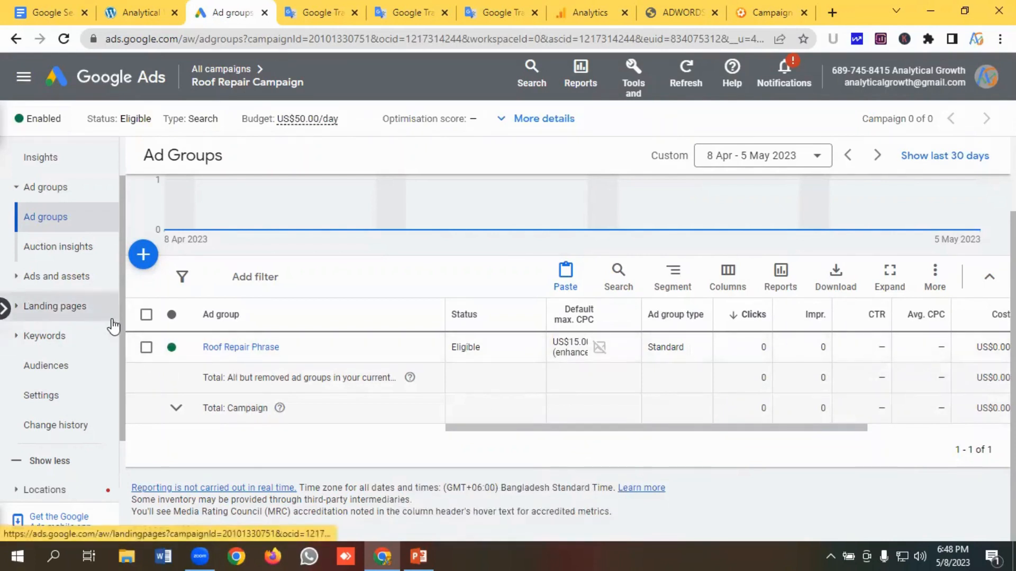
# - Open the campaign's ads list, select the responsive search ad and copy it
pyautogui.click(62, 277)
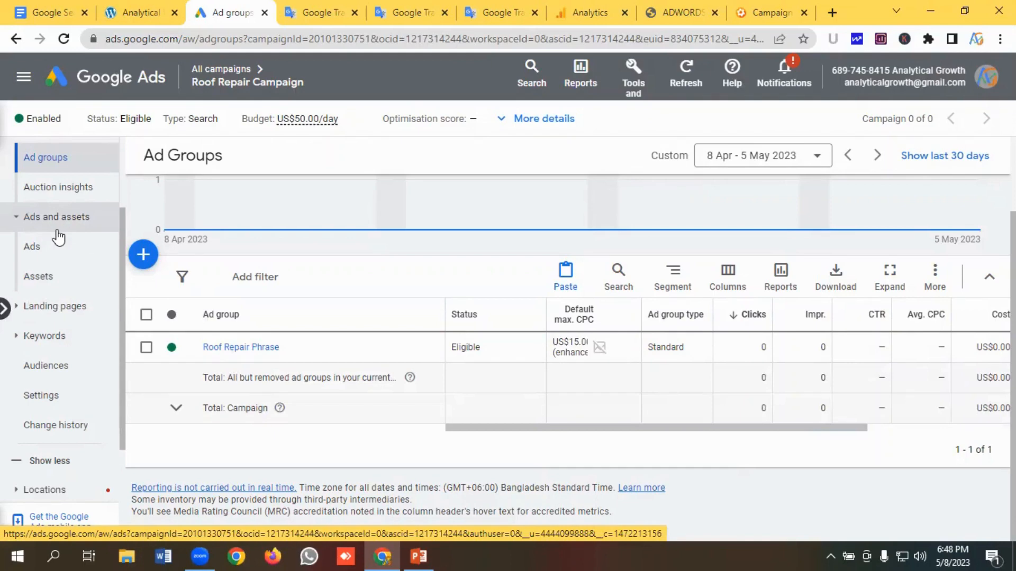
pyautogui.click(45, 252)
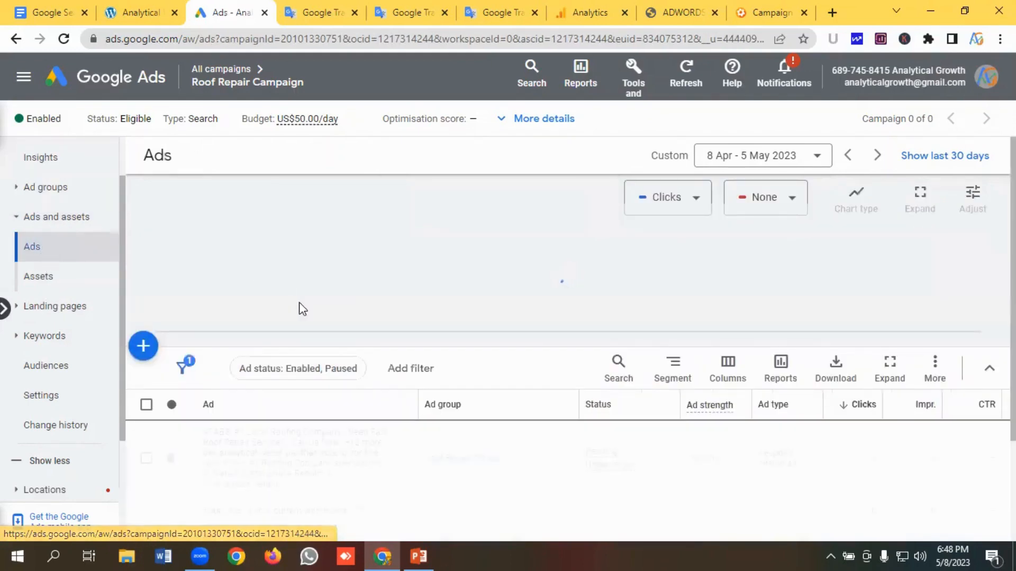
pyautogui.scroll(-3, 302, 307)
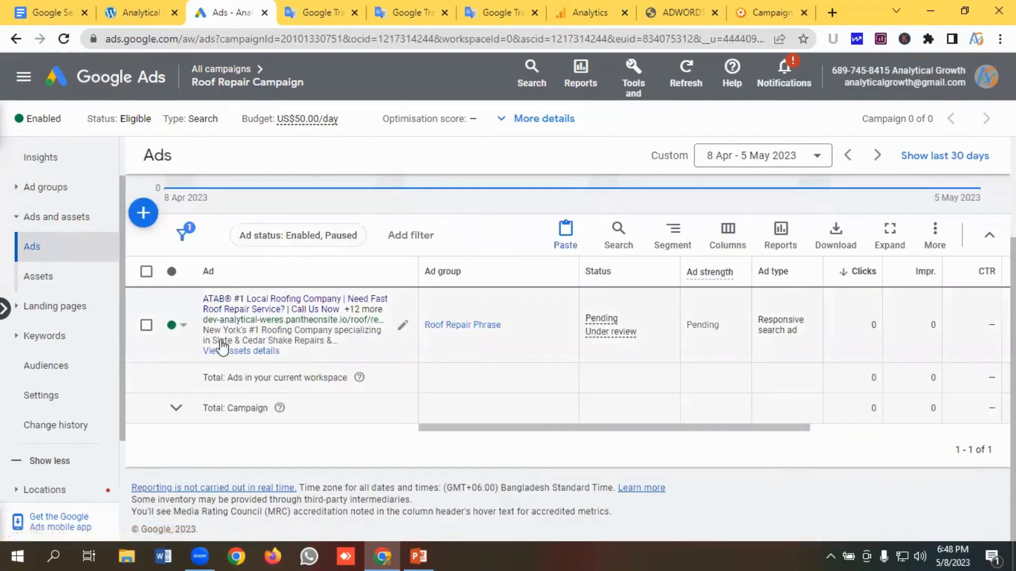
pyautogui.scroll(2, 266, 349)
pyautogui.scroll(-2, 267, 351)
pyautogui.click(147, 328)
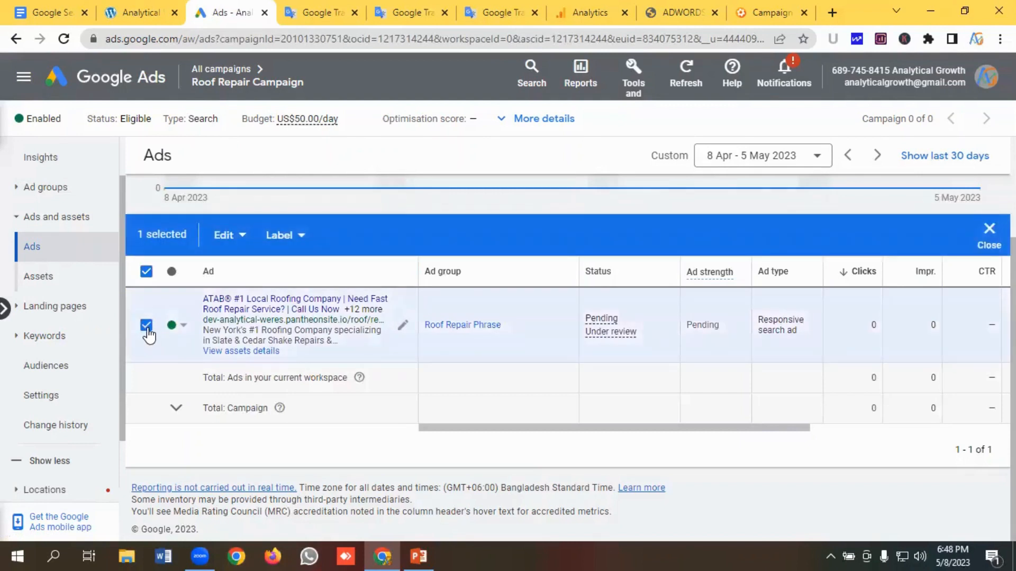
pyautogui.click(224, 244)
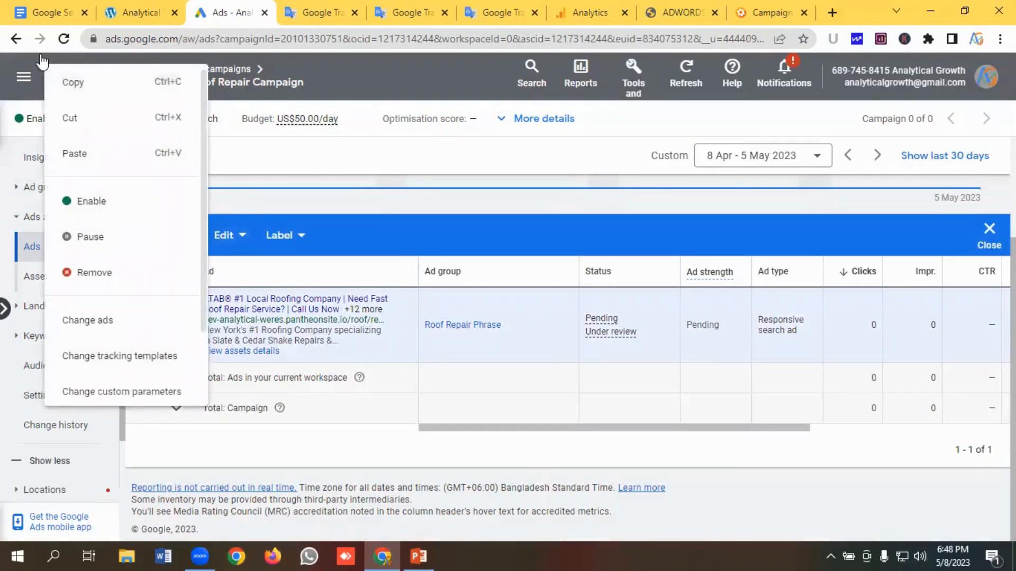
pyautogui.click(75, 85)
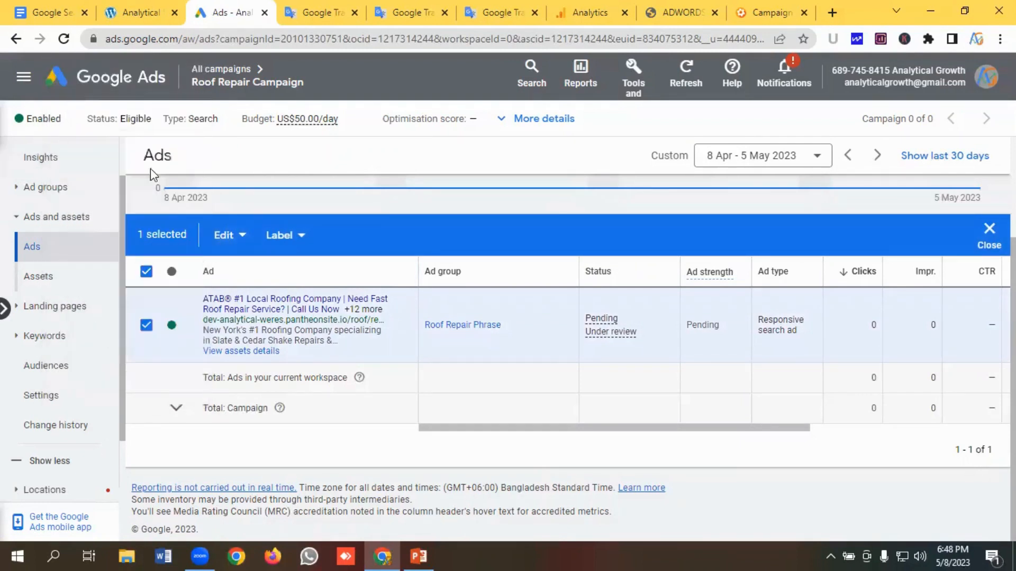
# - Paste the copied ad into the Roof Repair Phrase ad group, pausing new ads and creating a duplicate
pyautogui.click(224, 239)
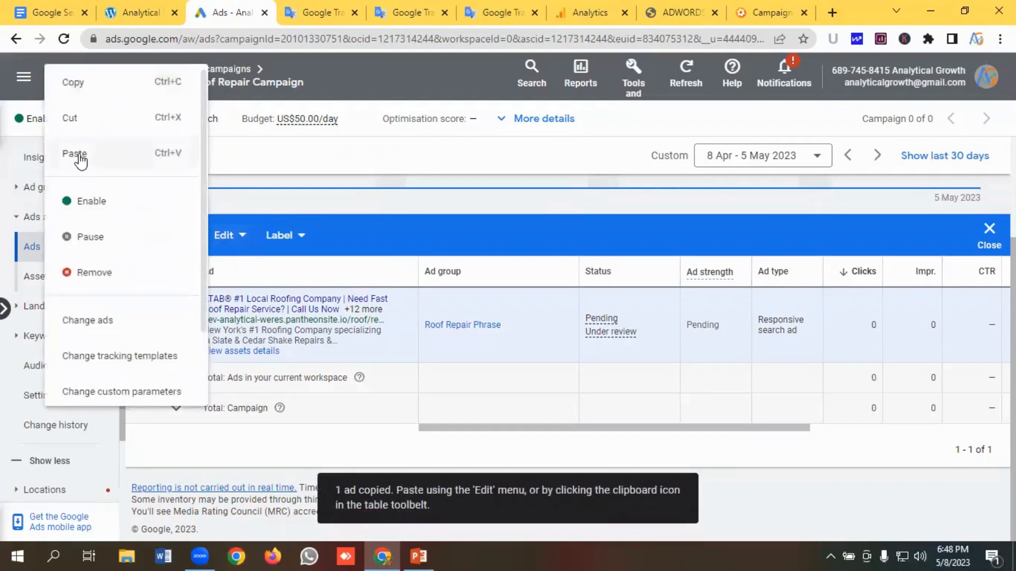
pyautogui.click(80, 158)
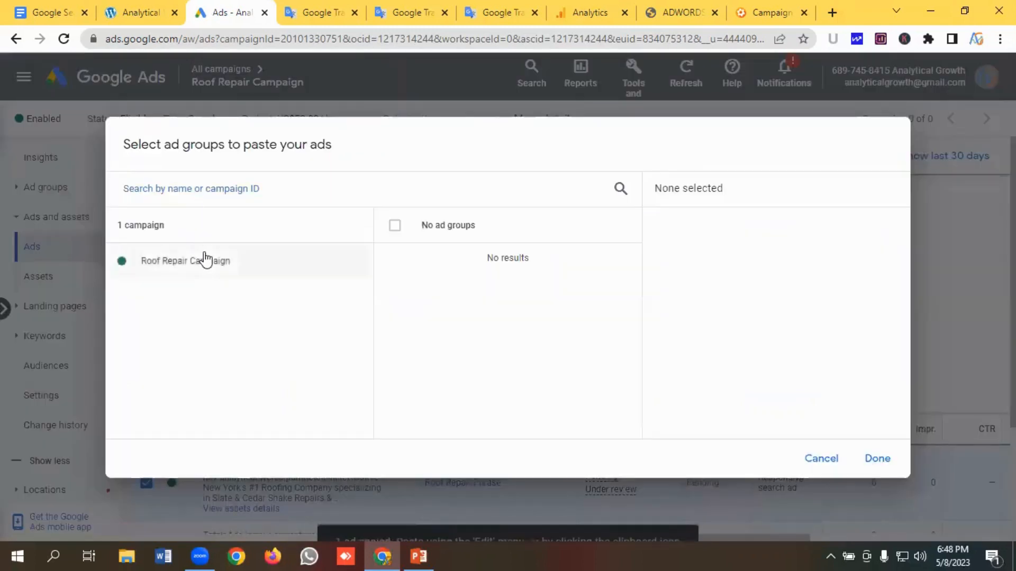
pyautogui.click(206, 259)
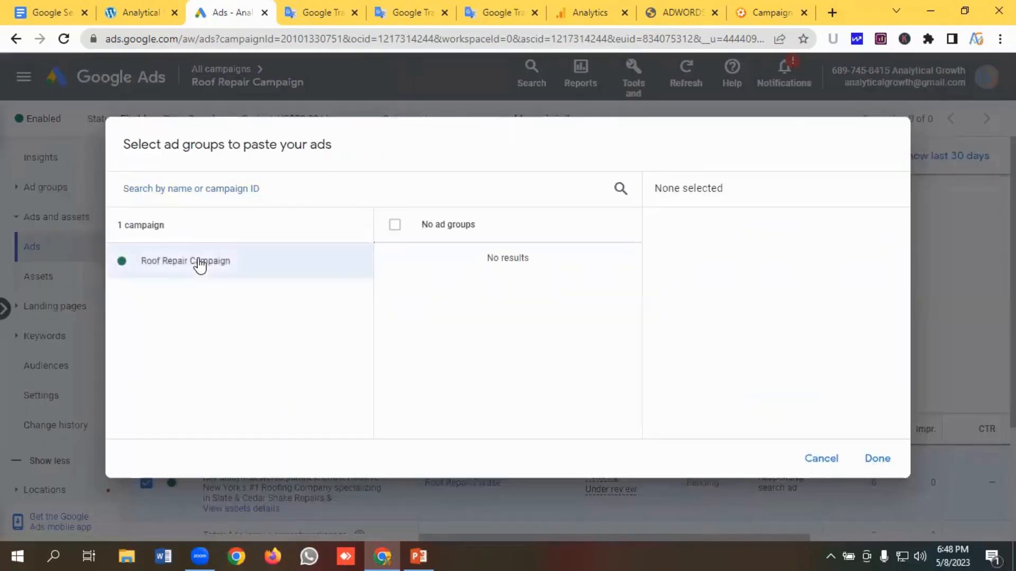
pyautogui.click(482, 265)
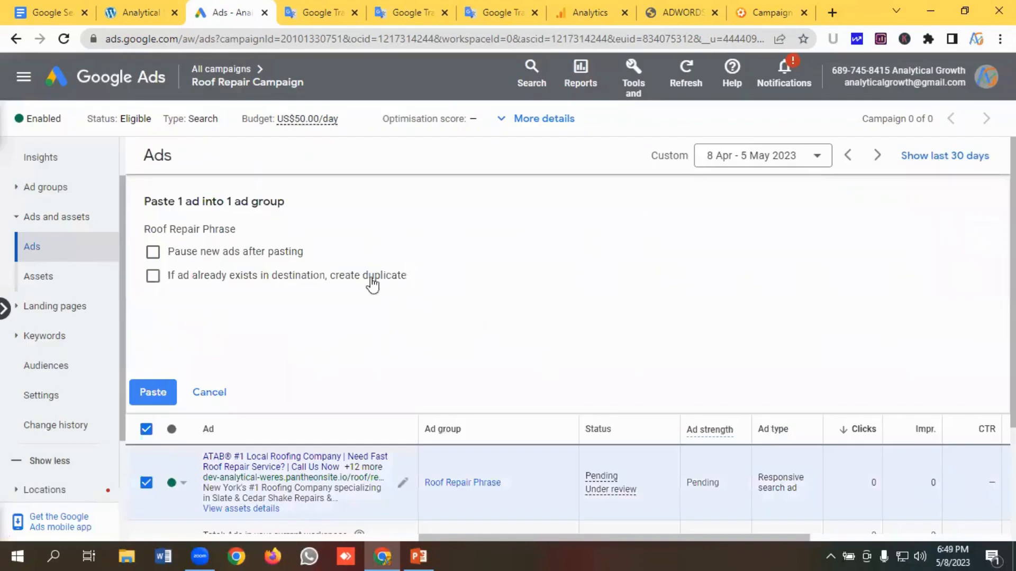
pyautogui.click(153, 252)
pyautogui.click(154, 276)
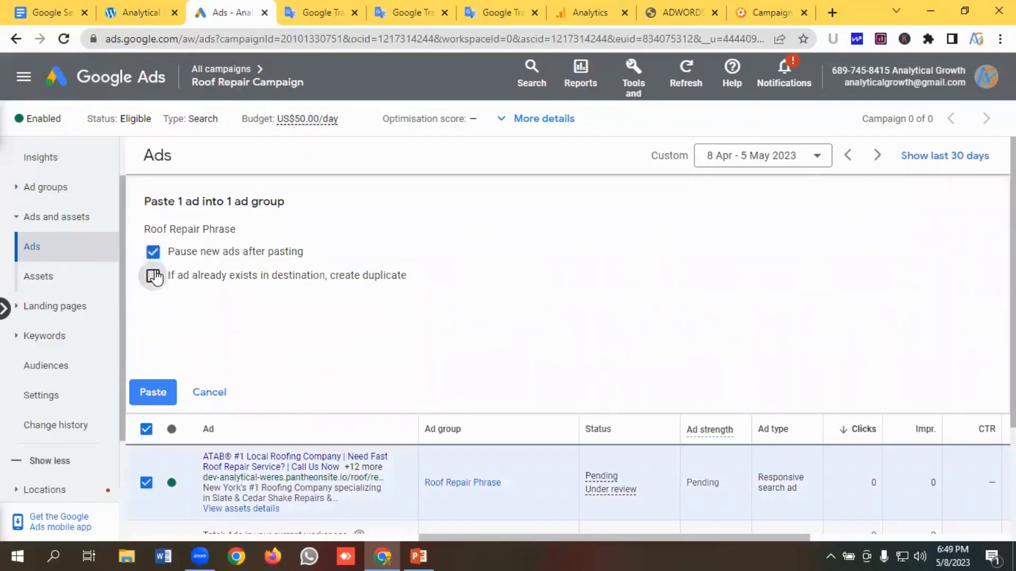
pyautogui.click(153, 397)
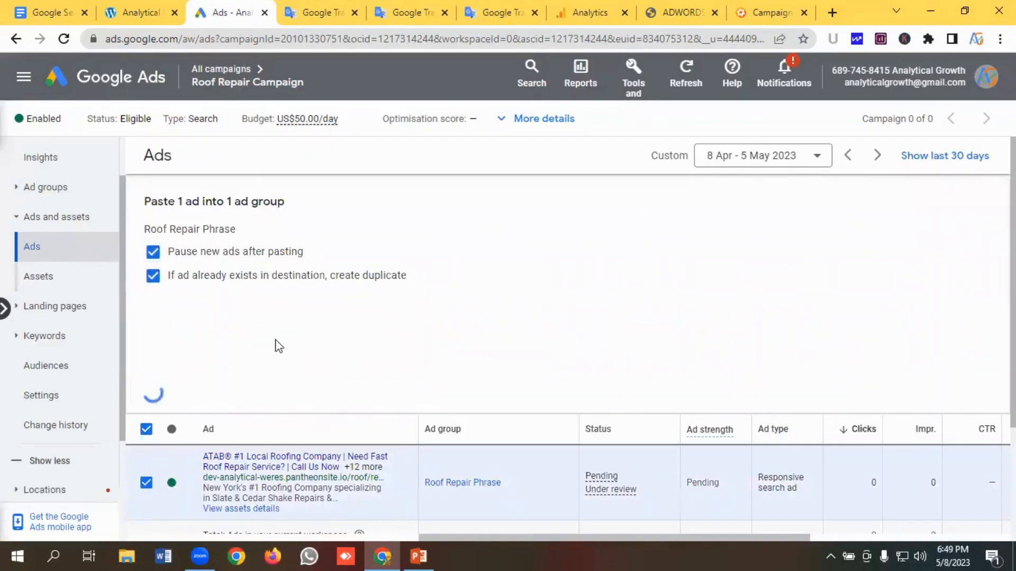
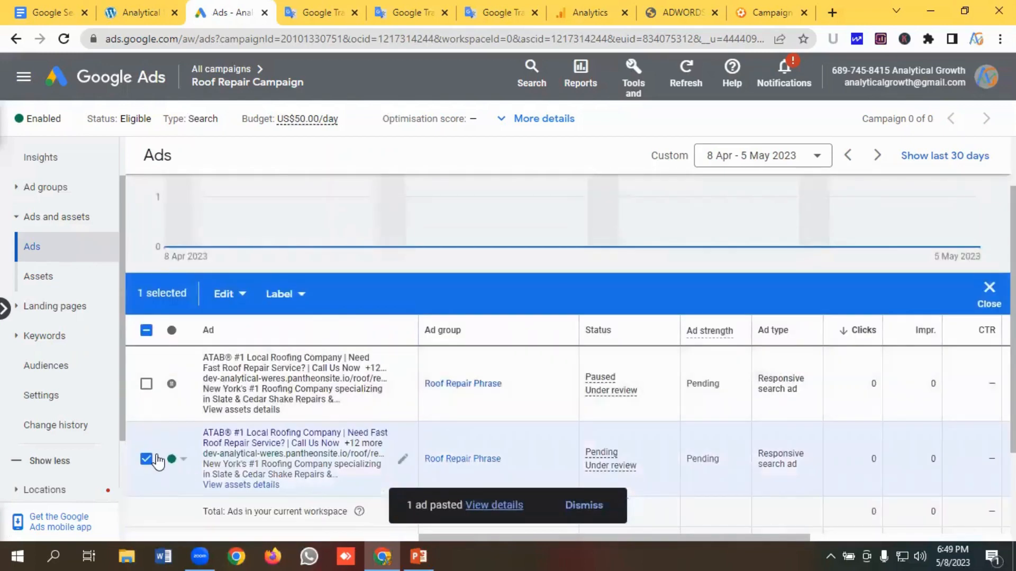
# - Enable the paused duplicate ad in the Roof Repair Phrase ad group
pyautogui.click(144, 461)
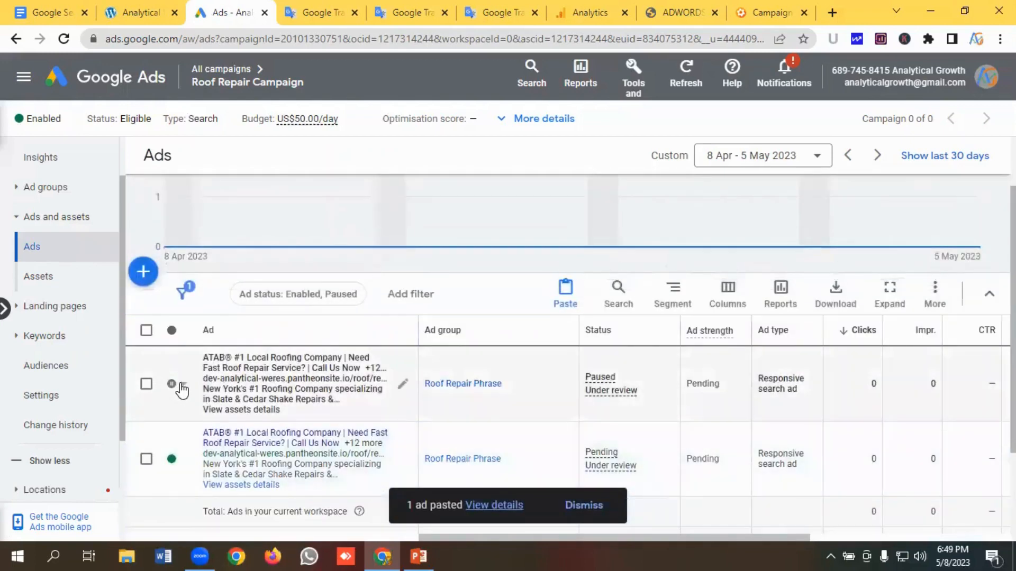
pyautogui.click(182, 390)
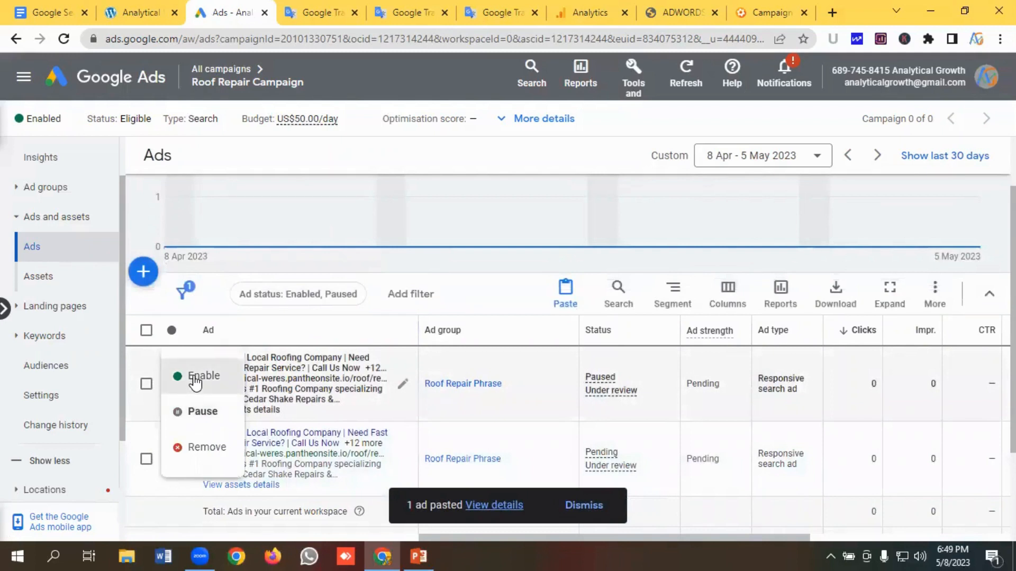
pyautogui.click(195, 380)
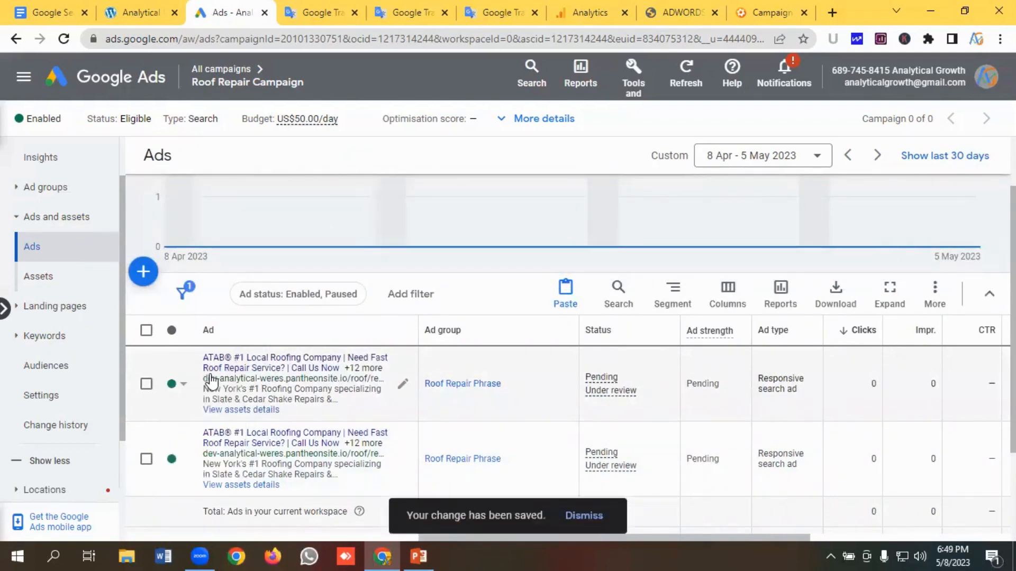
# - Edit the duplicate ad and pin the headline ATAB® #1 Local Roofing Company to position 1
pyautogui.click(405, 386)
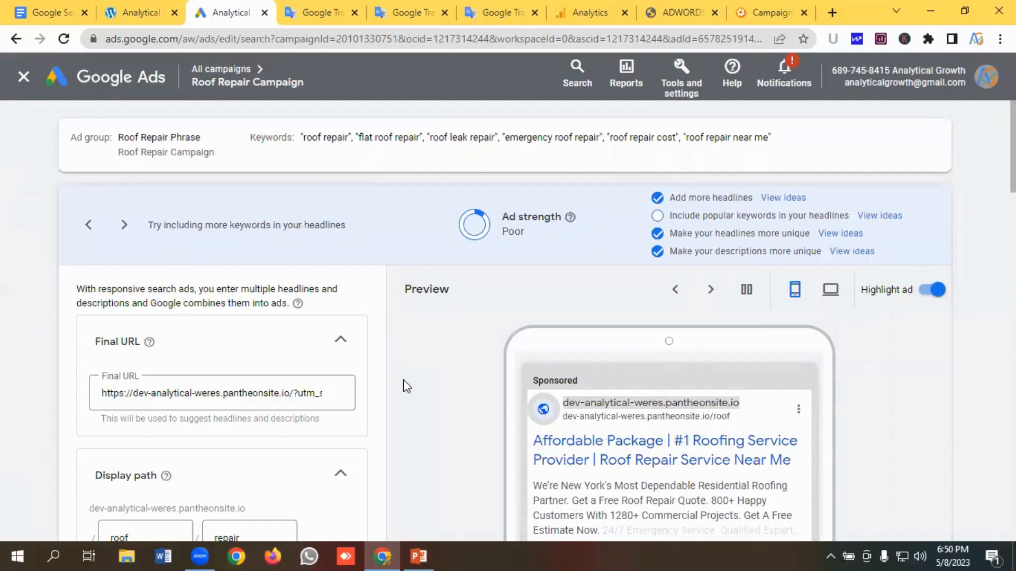
pyautogui.scroll(-3, 296, 366)
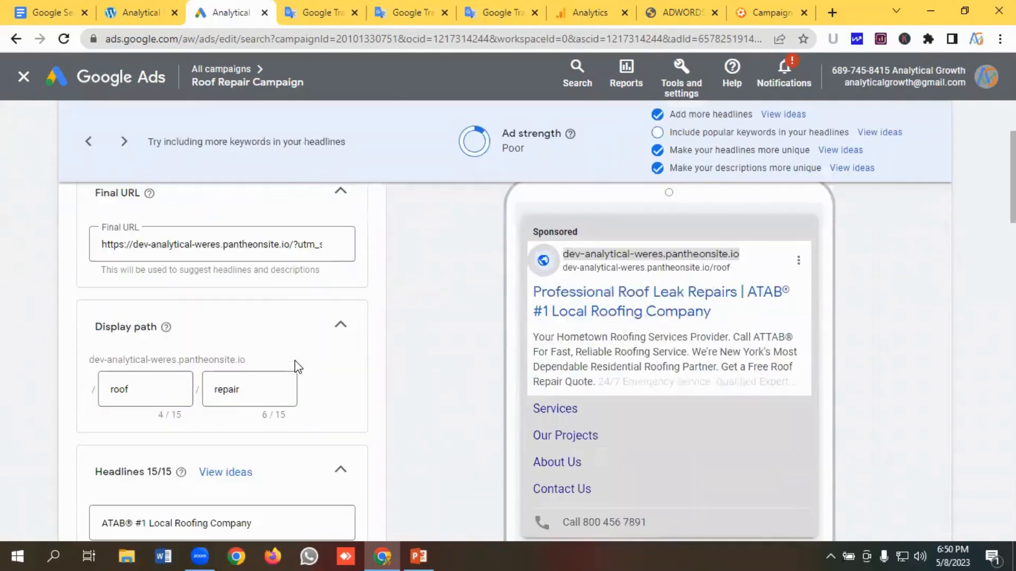
pyautogui.scroll(-3, 295, 364)
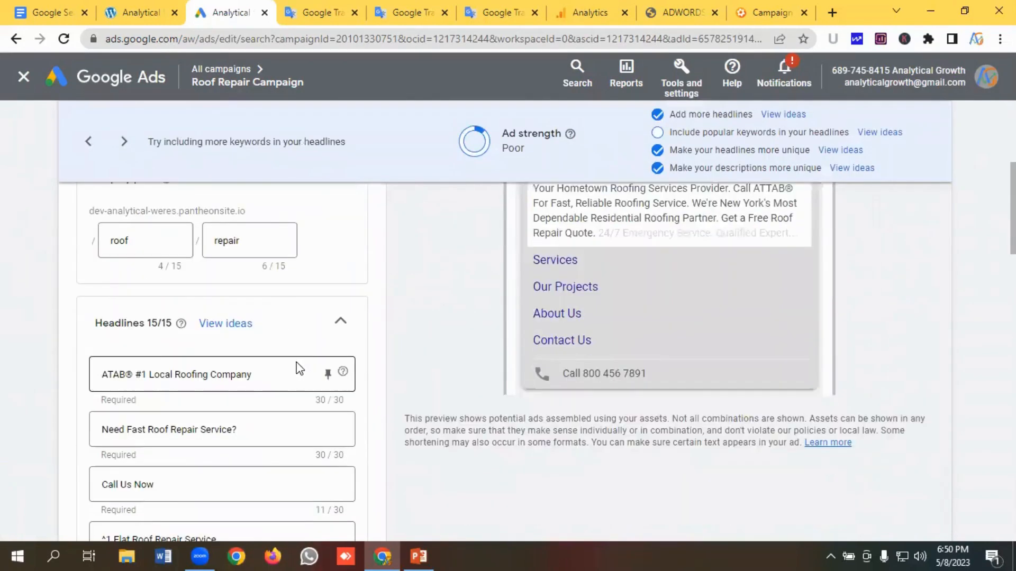
pyautogui.scroll(-1, 302, 370)
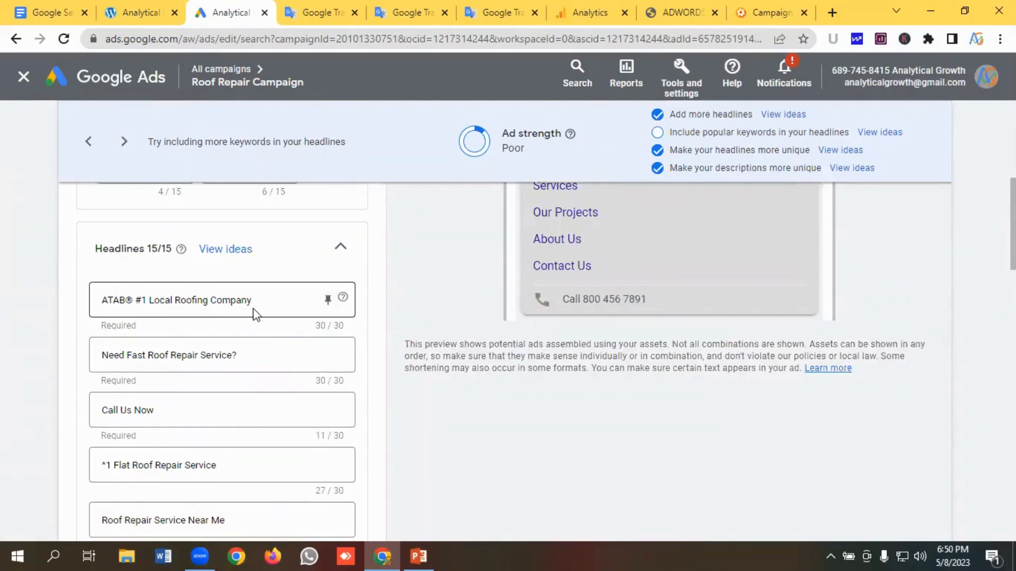
pyautogui.click(328, 306)
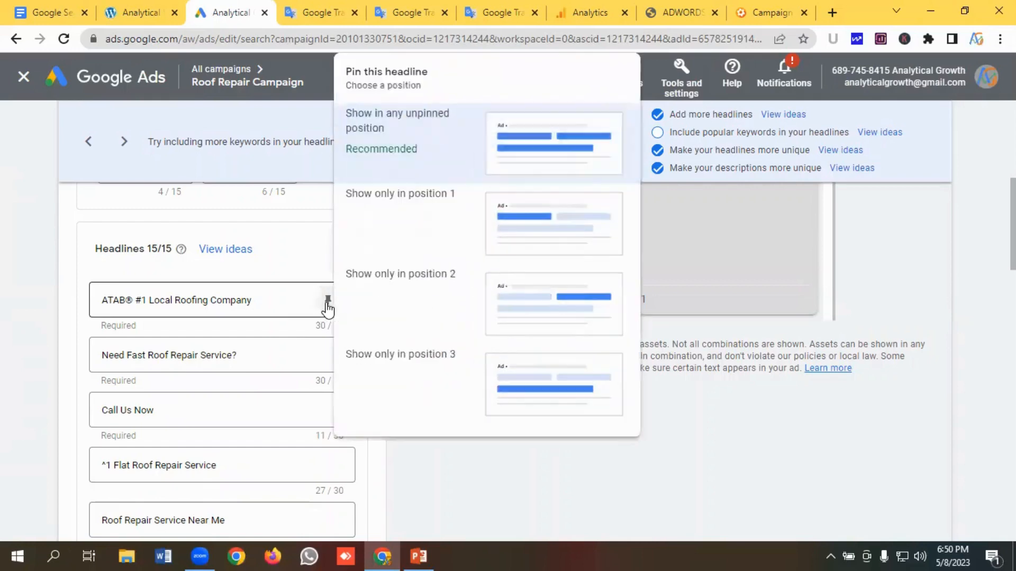
pyautogui.click(524, 232)
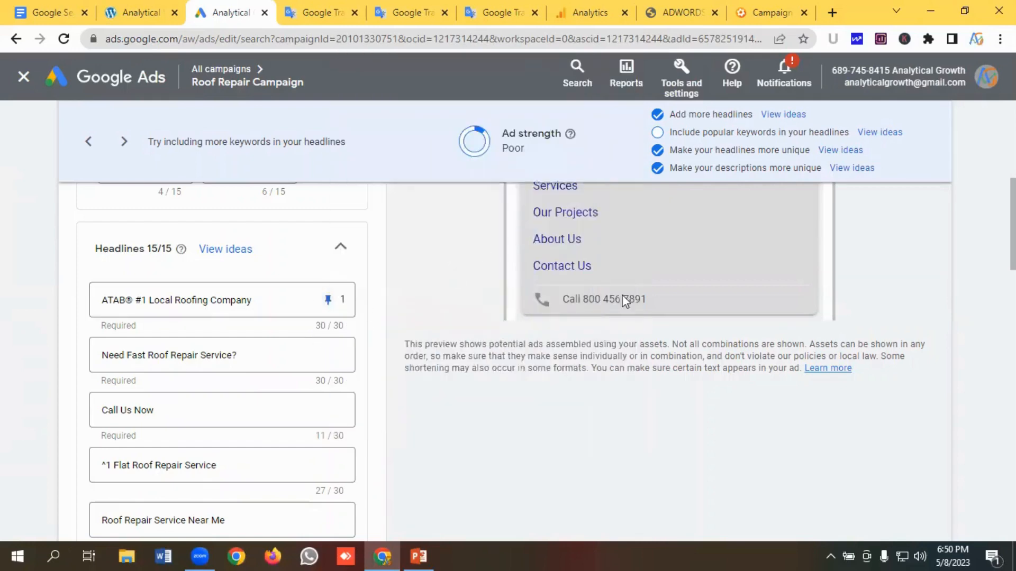
# - Pin the headline Need Fast Roof Repair Service? to position 2 and Call Us Now to position 3
pyautogui.scroll(4, 684, 288)
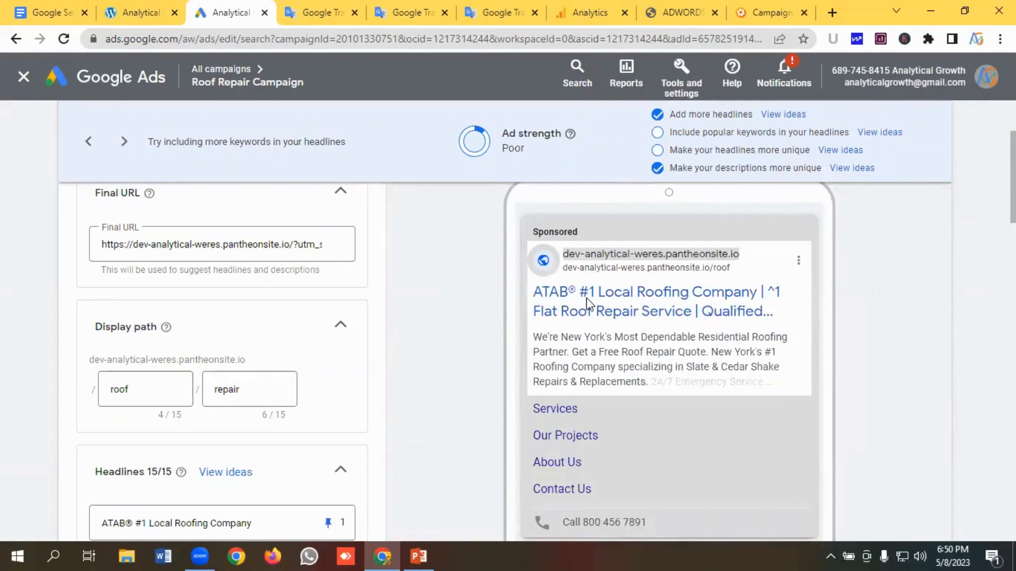
pyautogui.scroll(-4, 365, 370)
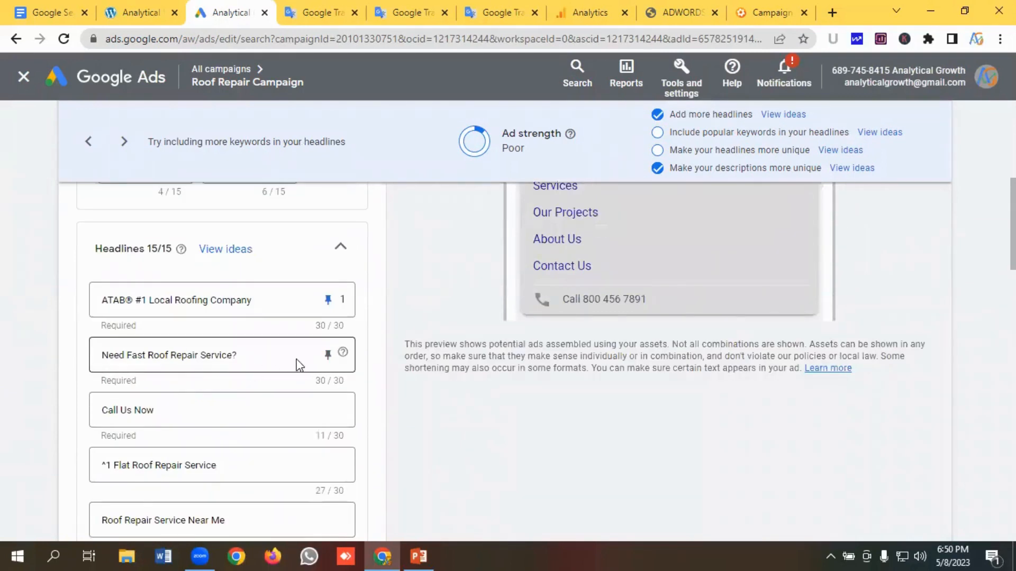
pyautogui.click(328, 355)
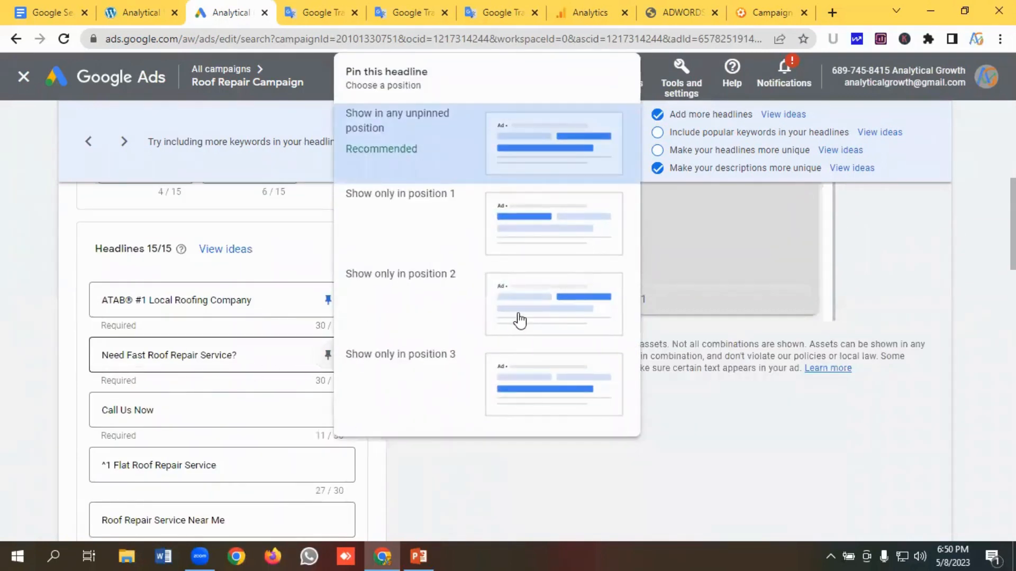
pyautogui.click(524, 314)
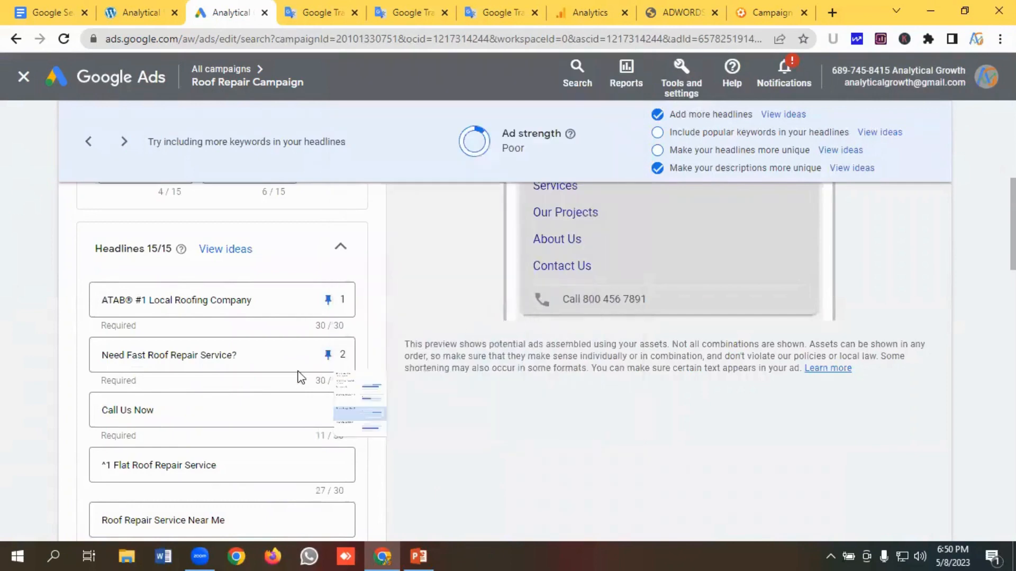
pyautogui.scroll(-1, 293, 373)
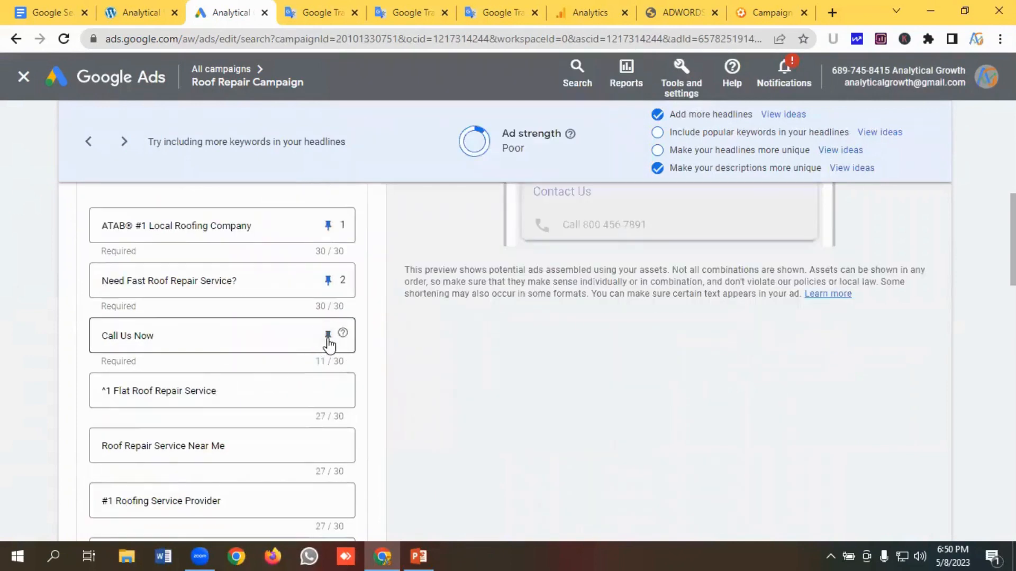
pyautogui.click(328, 336)
pyautogui.click(527, 382)
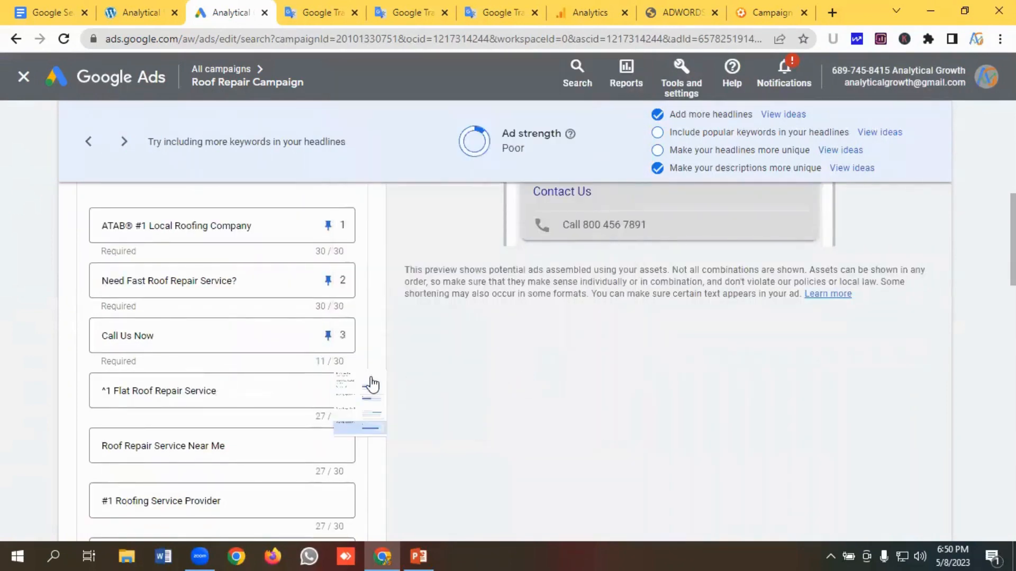
# - Pin the headlines ^1 Flat Roof Repair Service, Roof Repair Service Near Me, #1 Roofing Service Provider and Professional Roof Leak Repairs to position 2
pyautogui.click(328, 395)
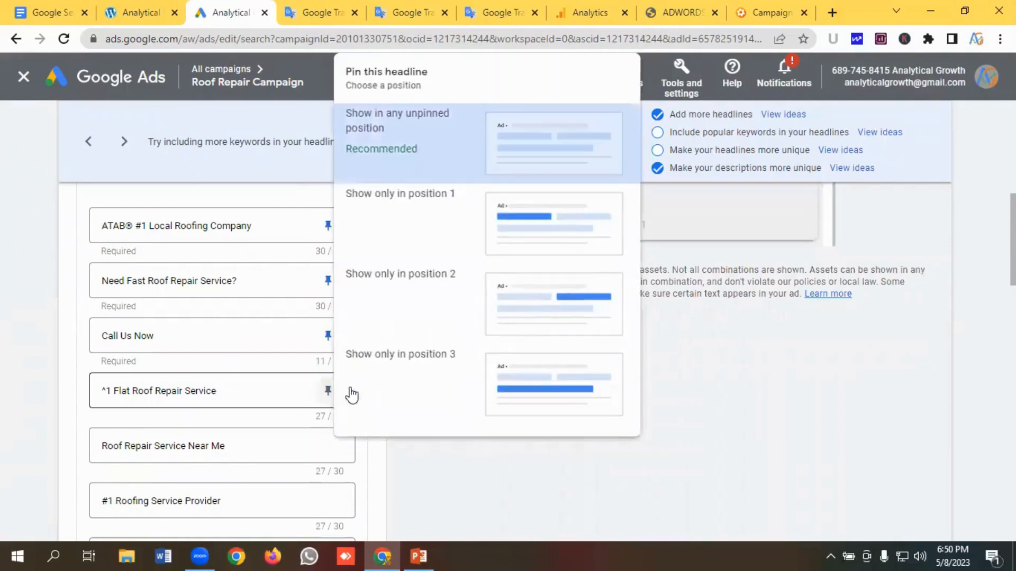
pyautogui.click(517, 312)
pyautogui.scroll(-1, 307, 359)
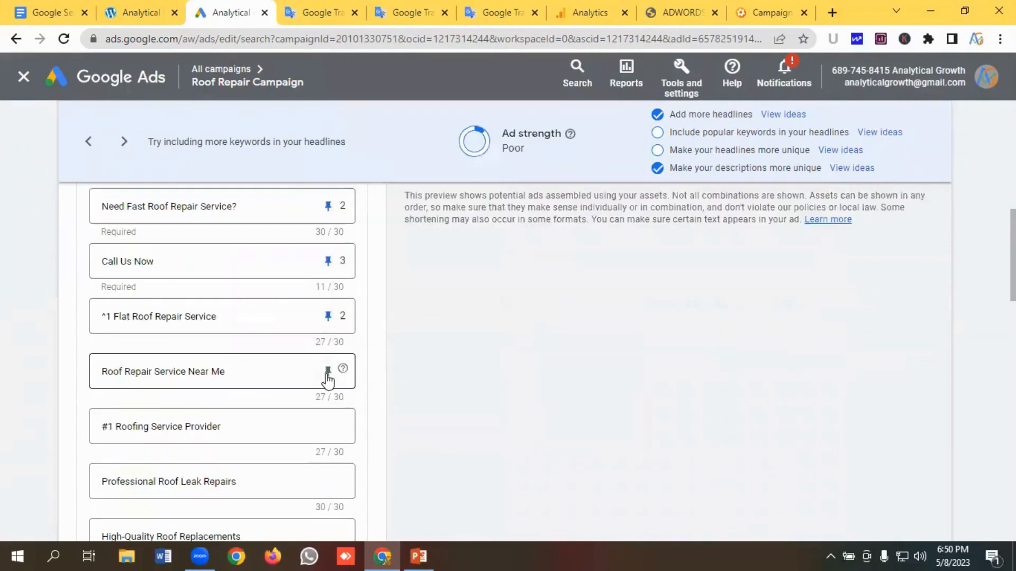
pyautogui.click(328, 373)
pyautogui.click(517, 313)
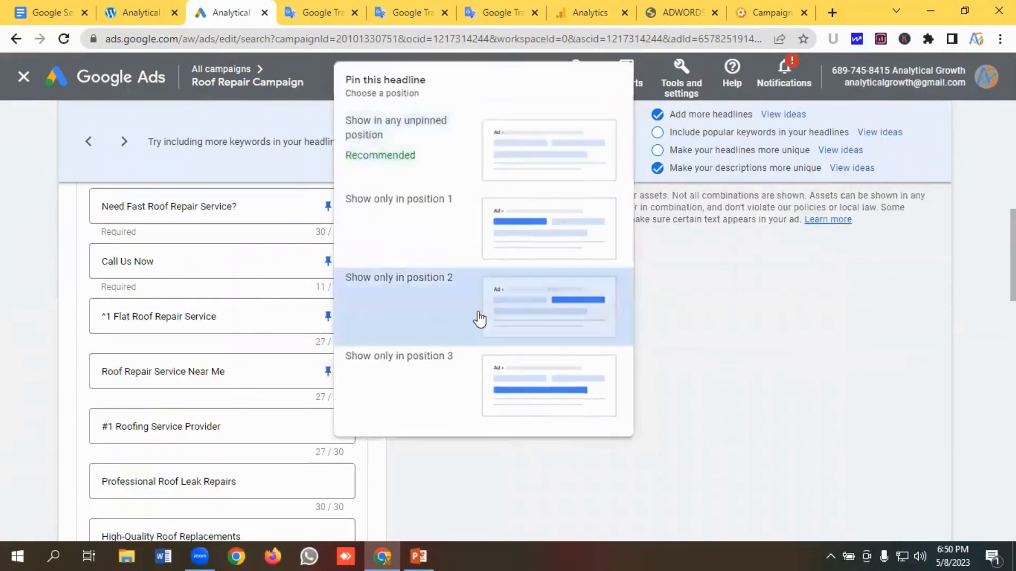
pyautogui.scroll(-1, 259, 369)
pyautogui.click(329, 352)
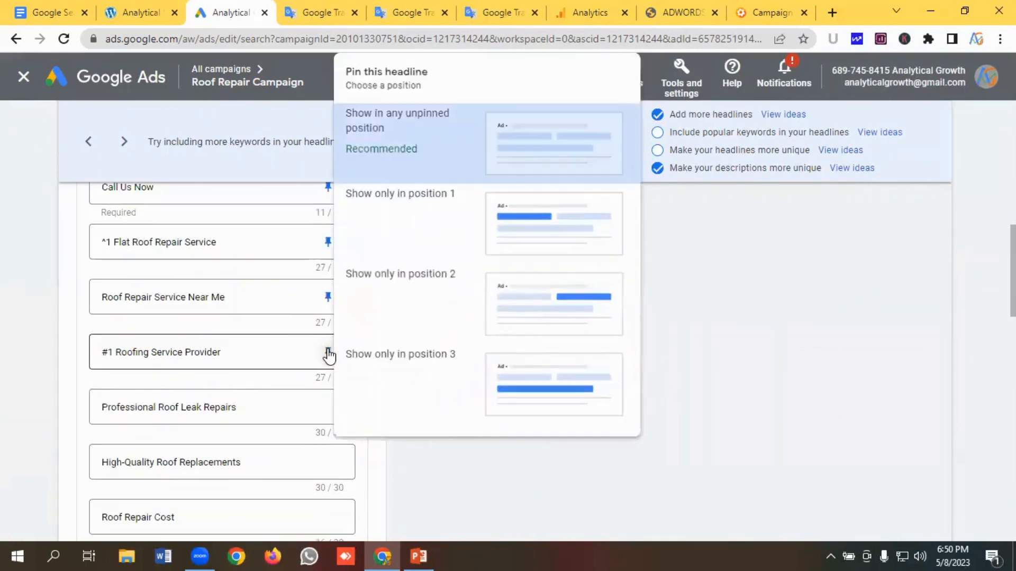
pyautogui.click(516, 312)
pyautogui.scroll(-1, 296, 344)
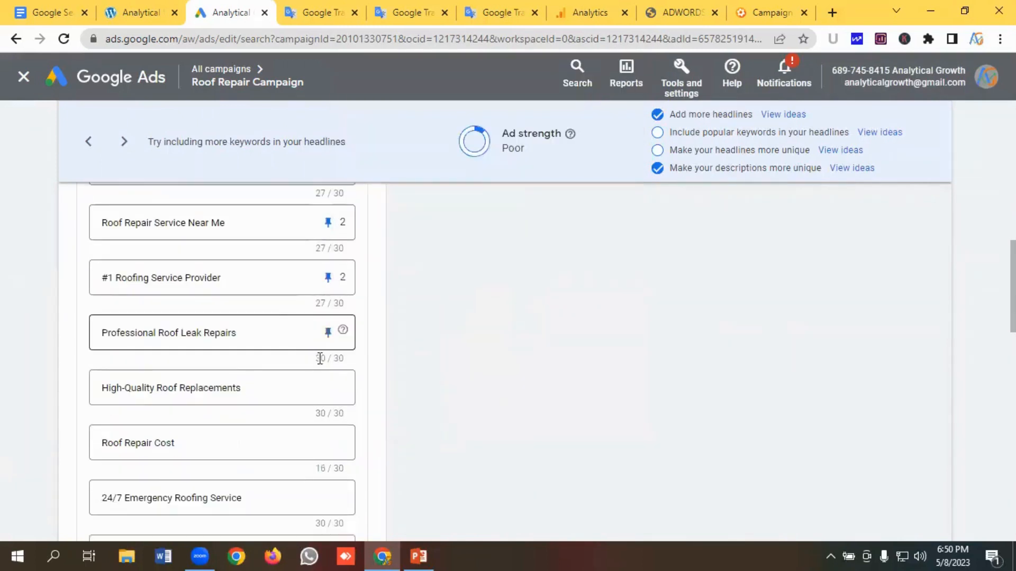
pyautogui.click(328, 332)
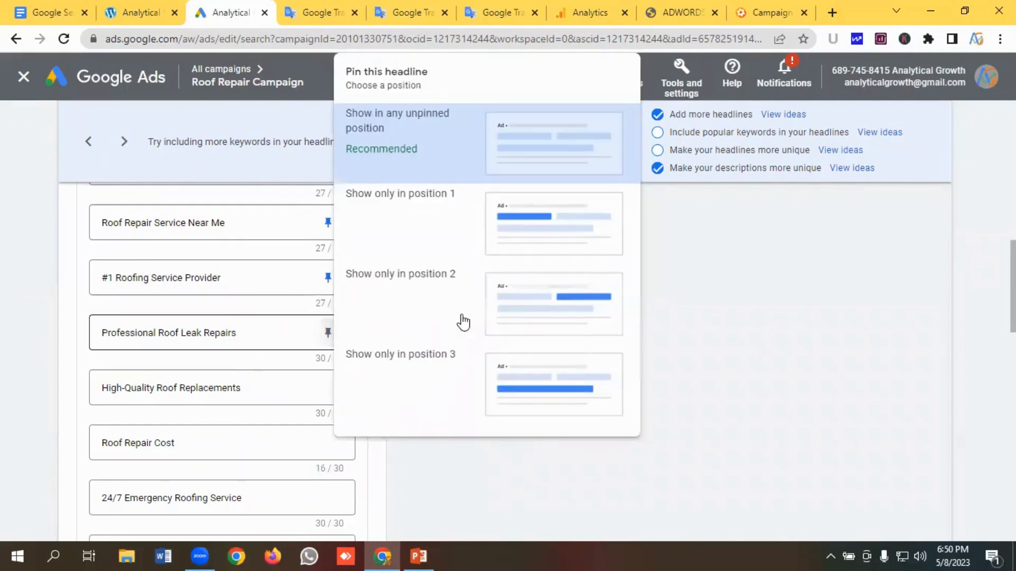
pyautogui.click(519, 304)
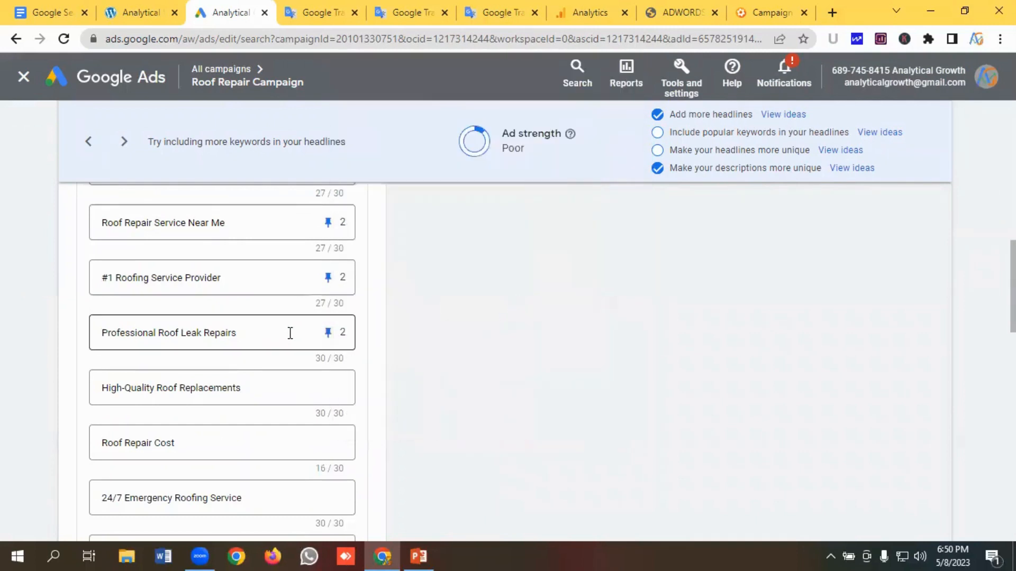
# - Pin the headlines High-Quality Roof Replacements, Roof Repair Cost and 24/7 Emergency Roofing Service to position 3
pyautogui.scroll(-1, 289, 335)
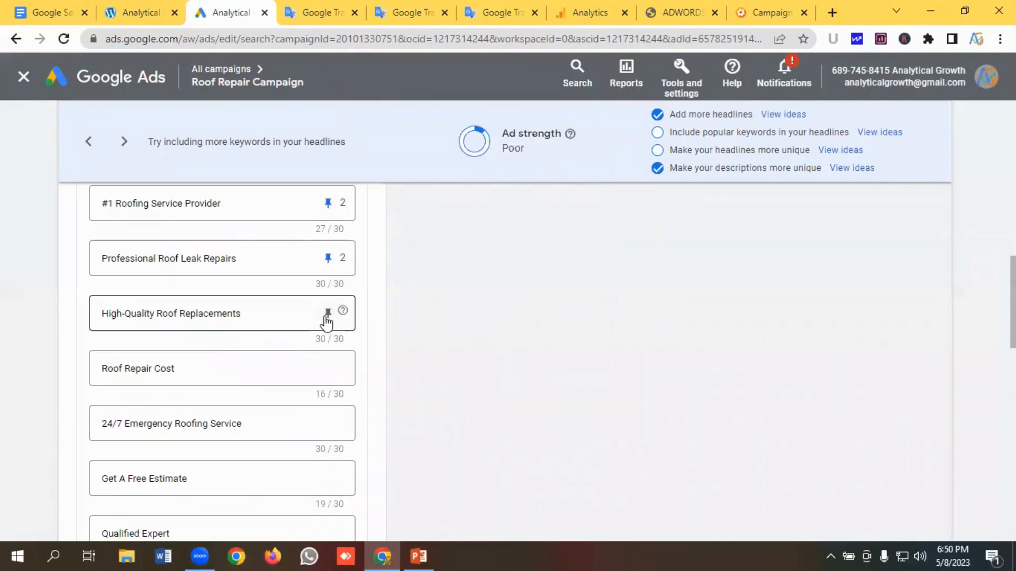
pyautogui.click(328, 313)
pyautogui.click(516, 380)
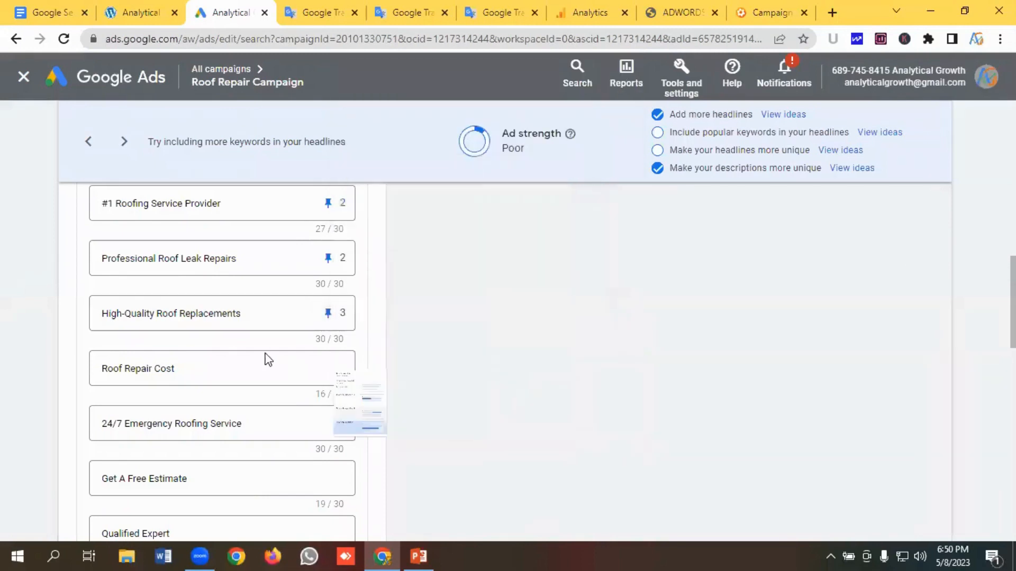
pyautogui.click(332, 371)
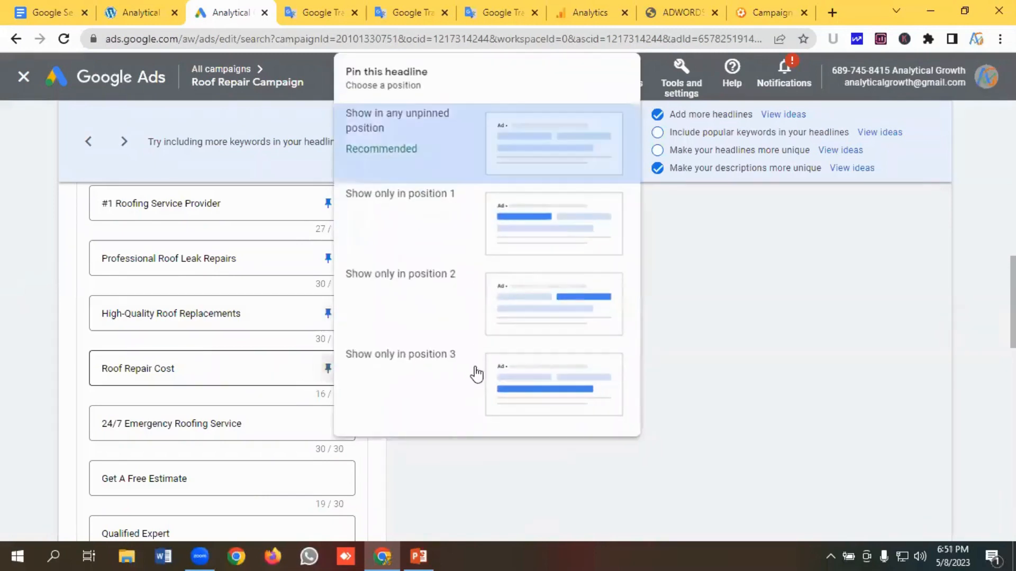
pyautogui.click(510, 381)
pyautogui.scroll(-1, 254, 371)
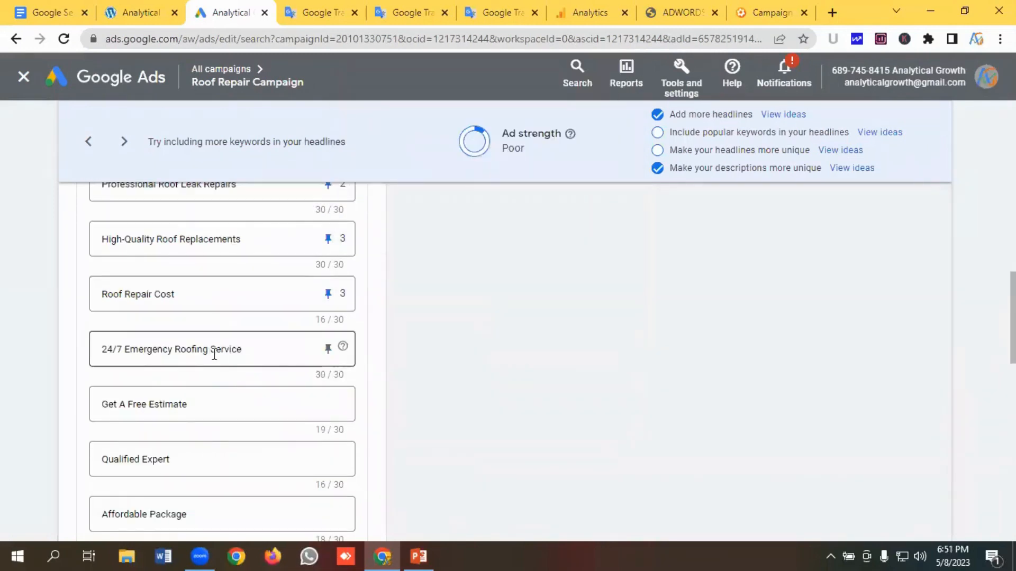
pyautogui.click(328, 351)
pyautogui.click(547, 392)
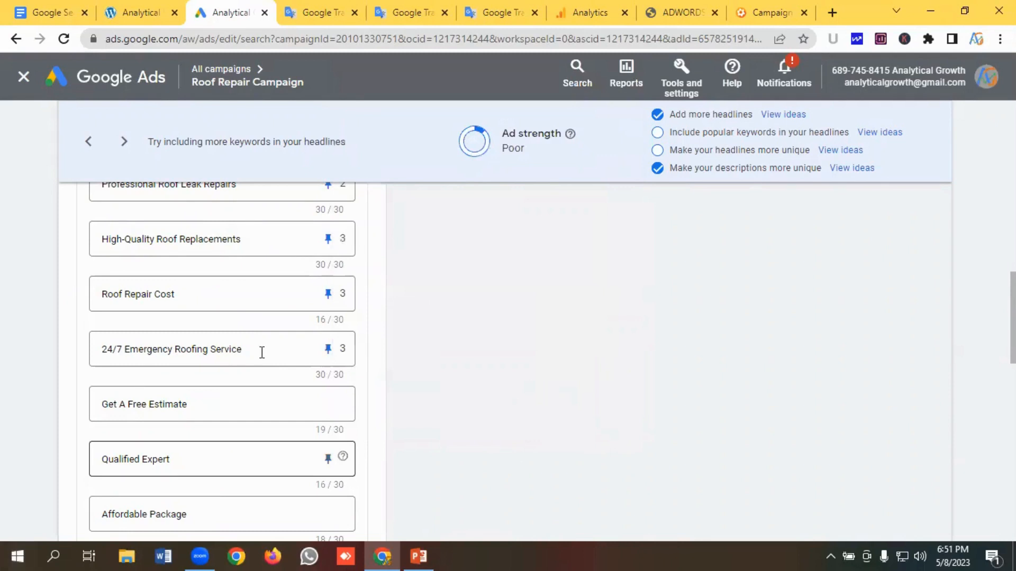
# - Pin the headlines Get A Free Estimate, Qualified Expert, Affordable Package, 800+ Happy Customers and 1280 Commercial Projects to position 3
pyautogui.scroll(-4, 278, 371)
pyautogui.scroll(2, 304, 349)
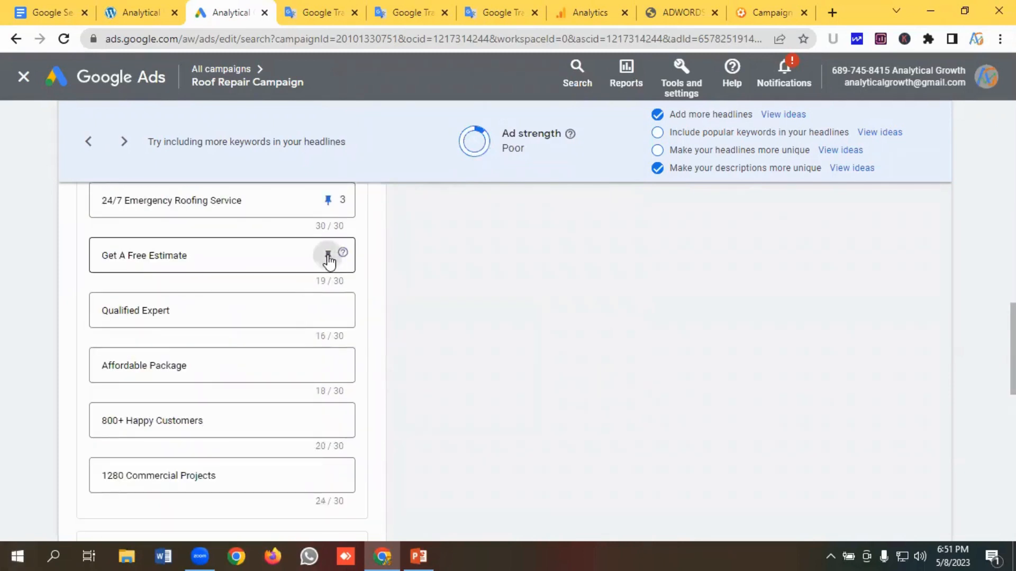
pyautogui.click(327, 255)
pyautogui.click(529, 451)
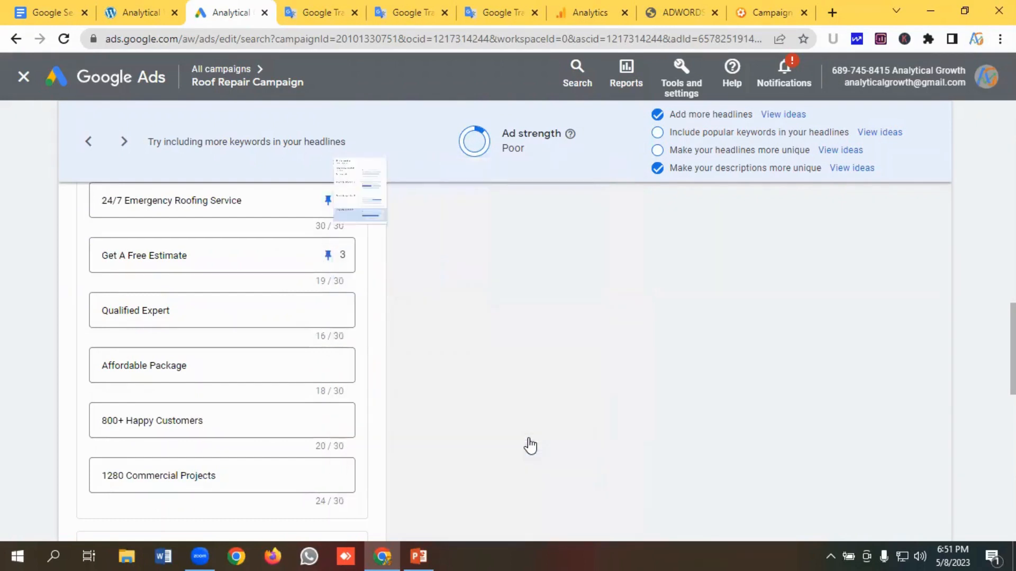
pyautogui.click(327, 310)
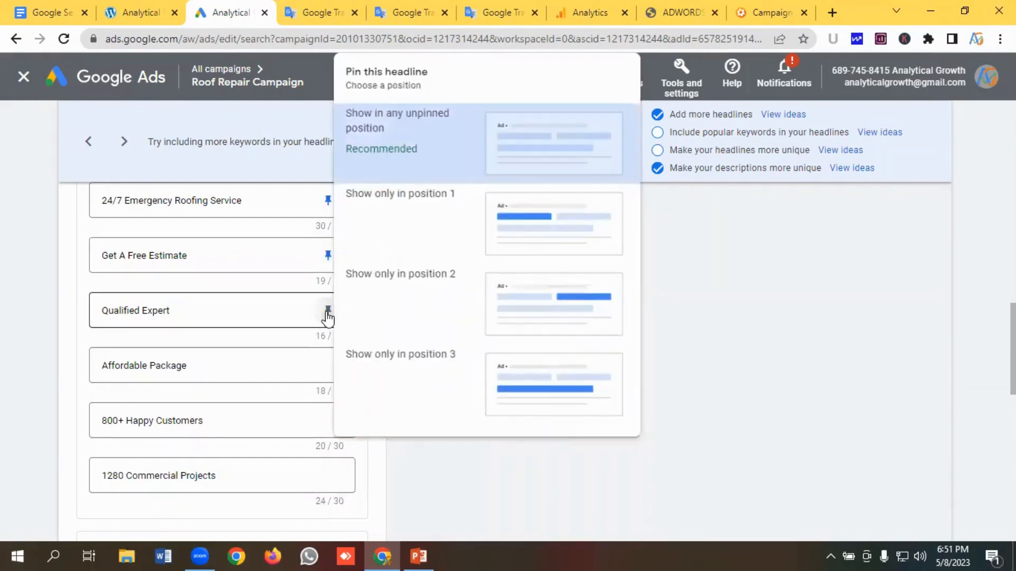
pyautogui.click(547, 382)
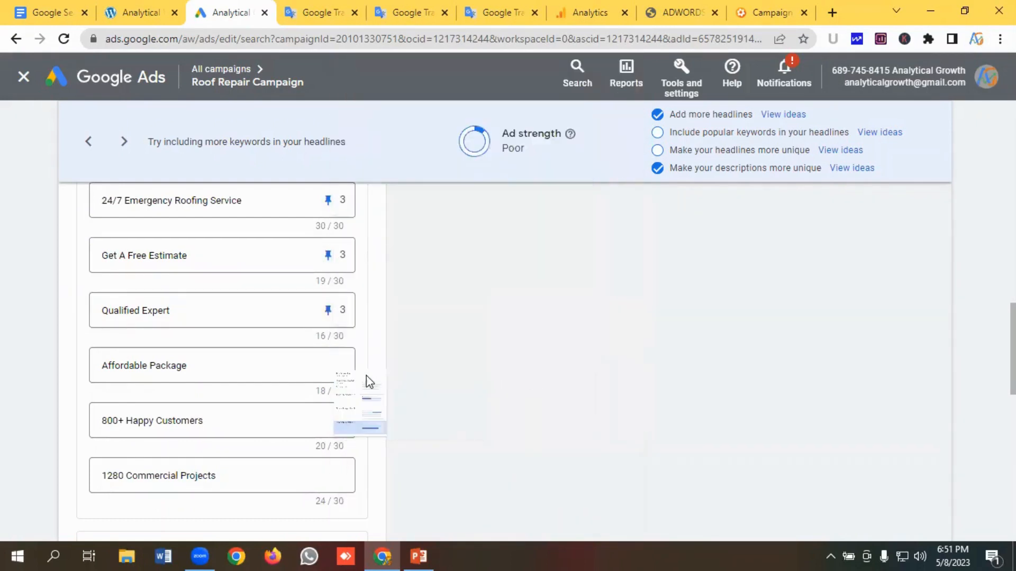
pyautogui.click(323, 366)
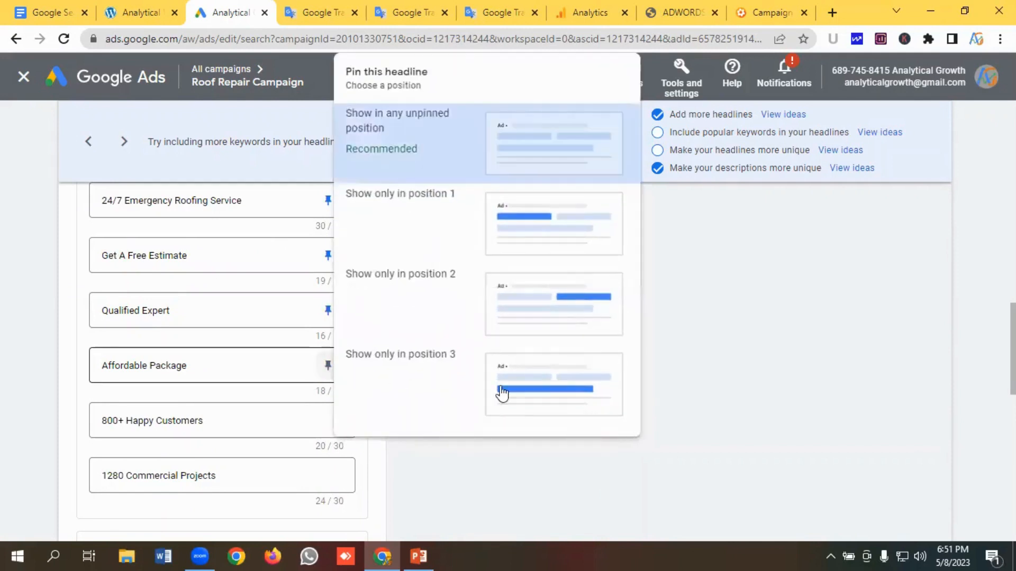
pyautogui.click(530, 381)
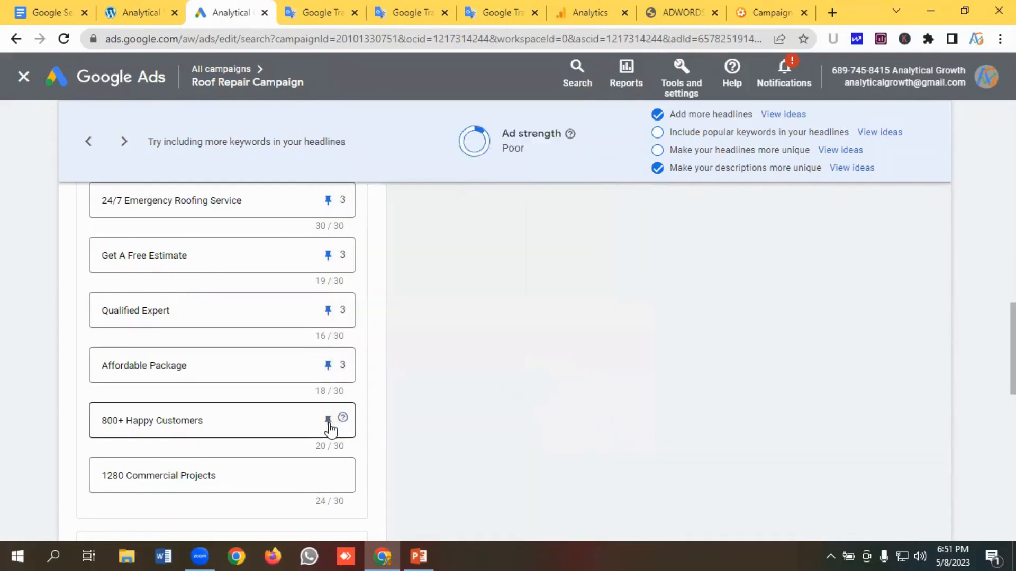
pyautogui.click(330, 423)
pyautogui.click(524, 392)
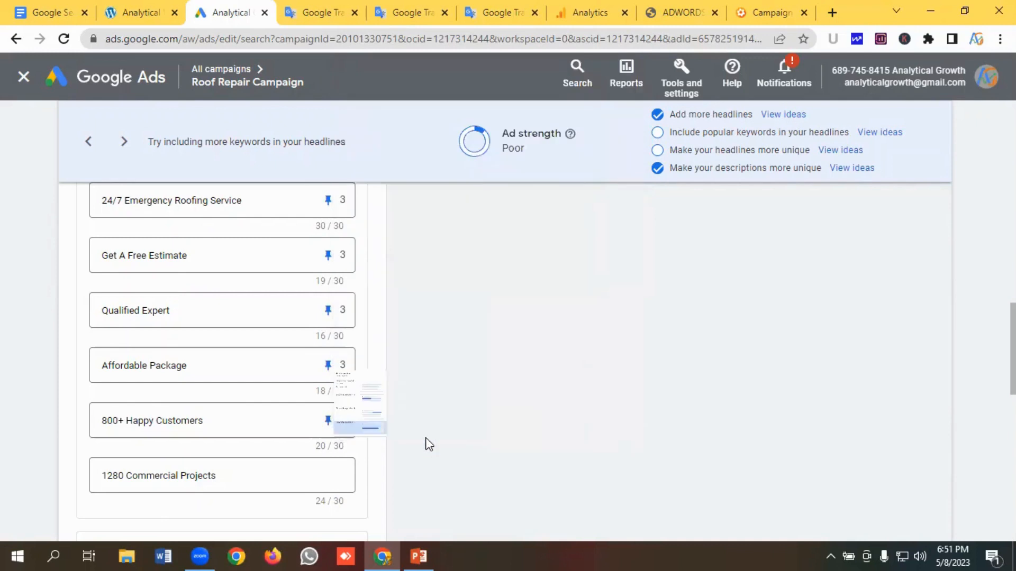
pyautogui.click(328, 475)
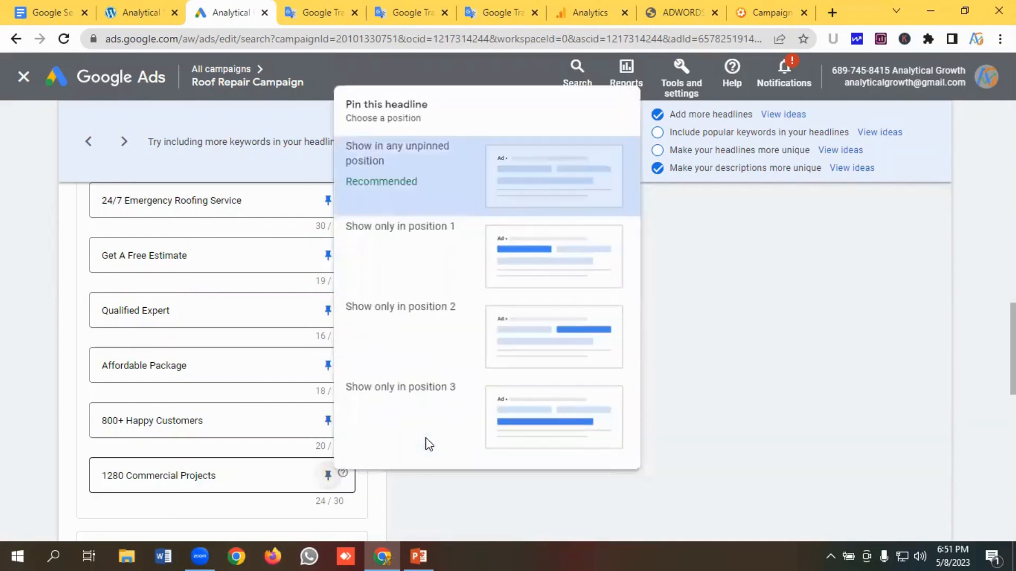
pyautogui.click(534, 427)
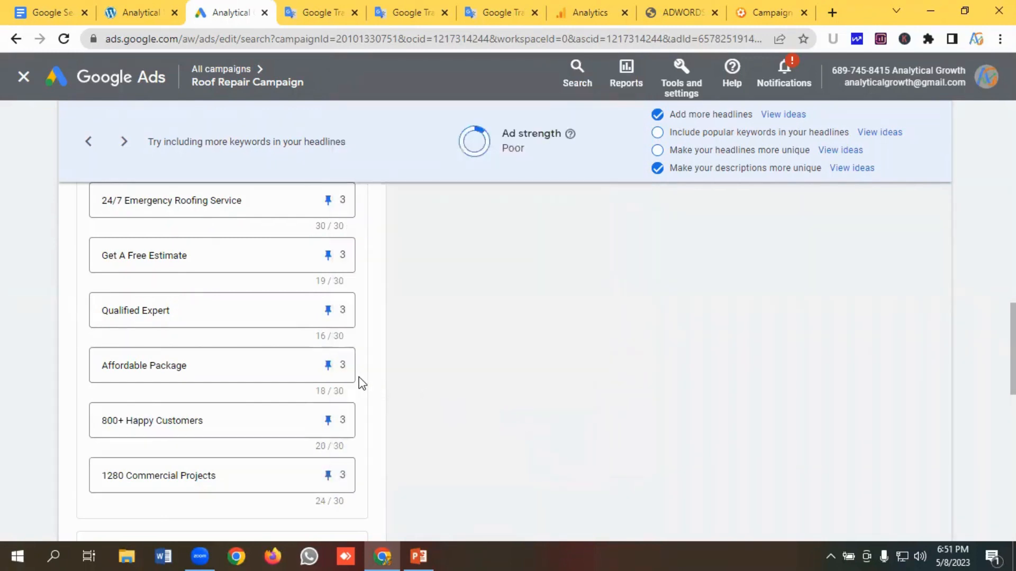
# - Pin the first and third descriptions to position 1 and the second and fourth descriptions to position 2
pyautogui.scroll(-1, 359, 383)
pyautogui.scroll(12, 360, 389)
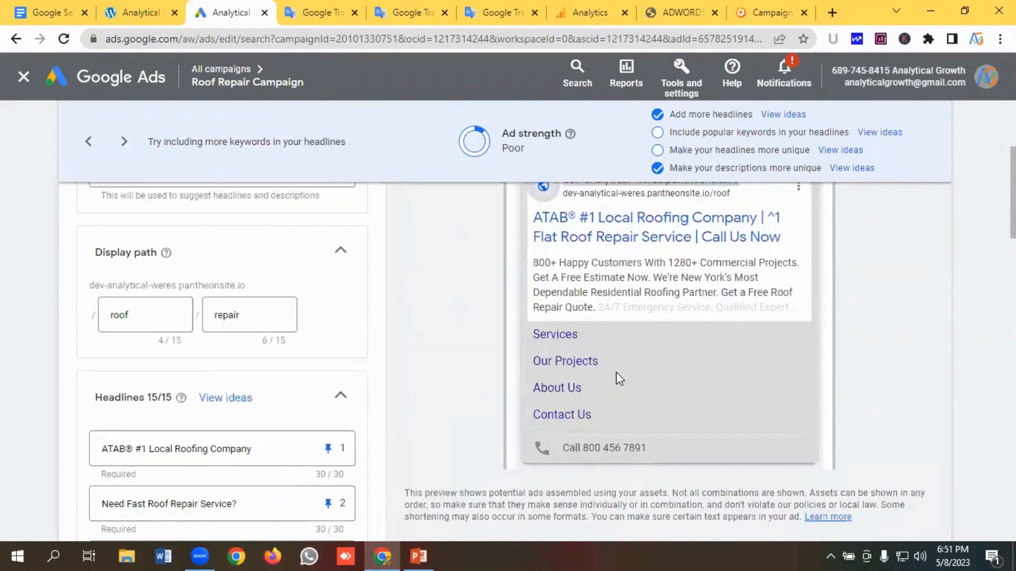
pyautogui.scroll(2, 616, 373)
pyautogui.scroll(-1, 615, 372)
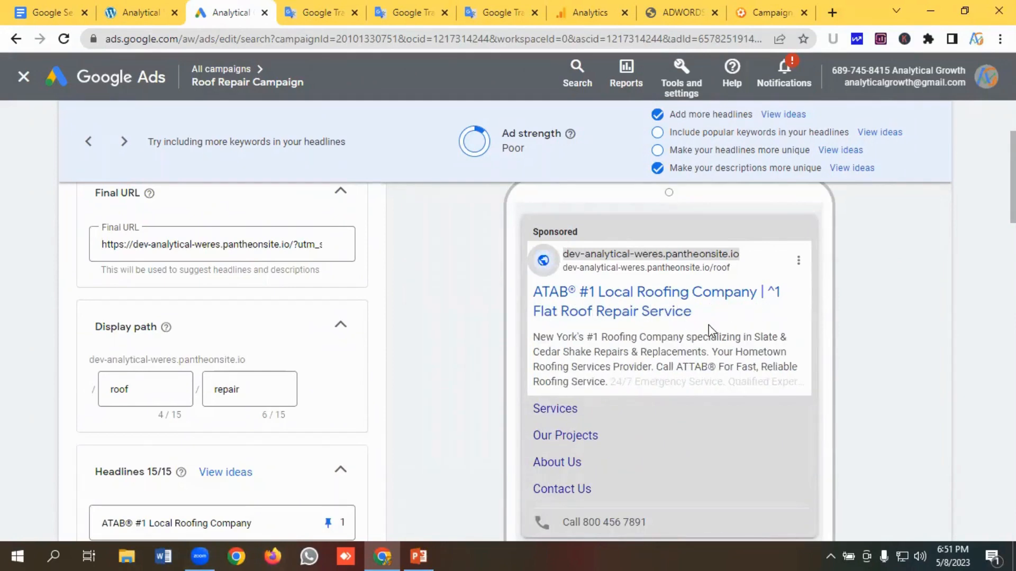
pyautogui.scroll(-12, 265, 357)
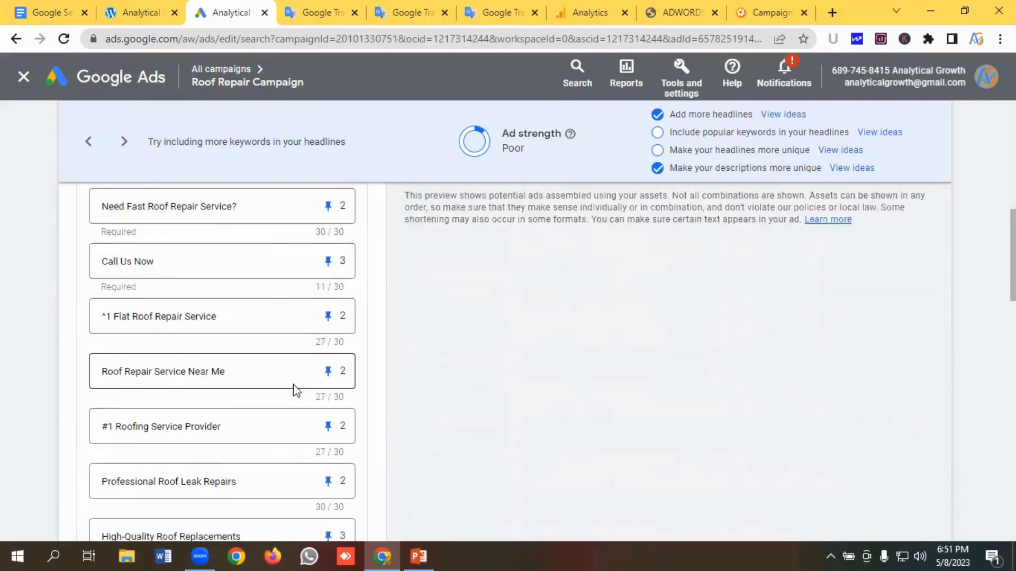
pyautogui.scroll(-10, 301, 389)
pyautogui.scroll(2, 305, 386)
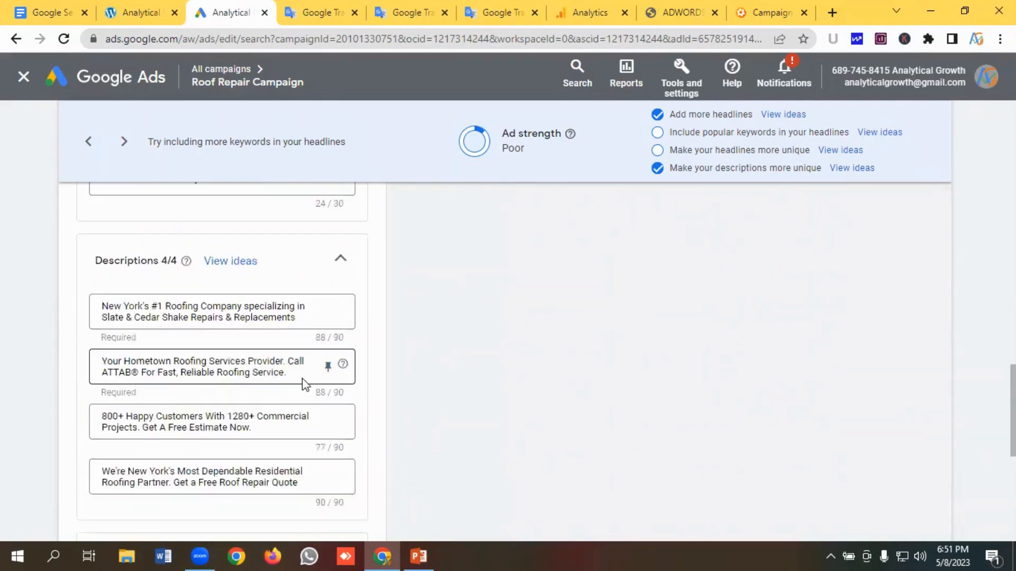
pyautogui.click(327, 312)
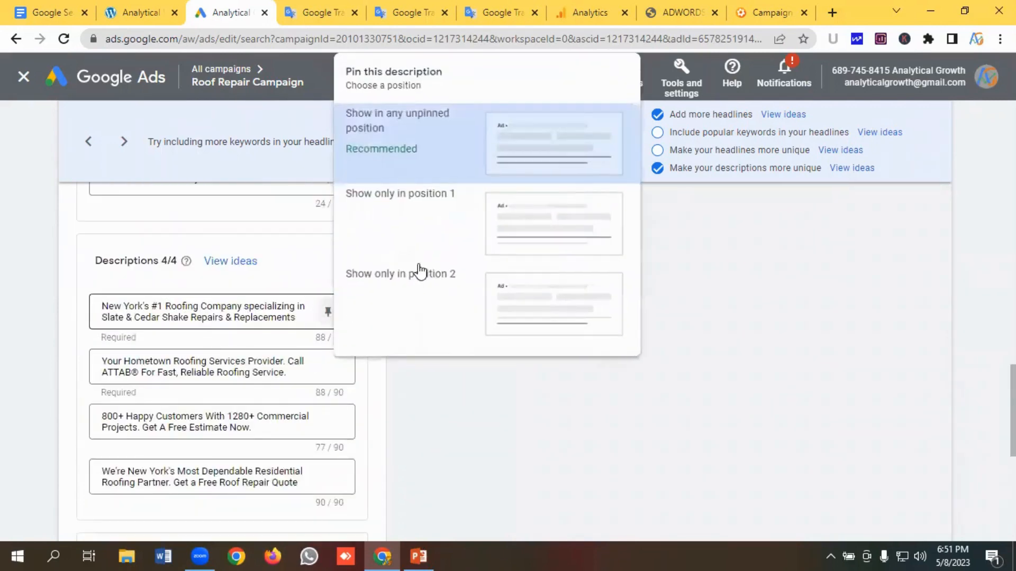
pyautogui.click(523, 219)
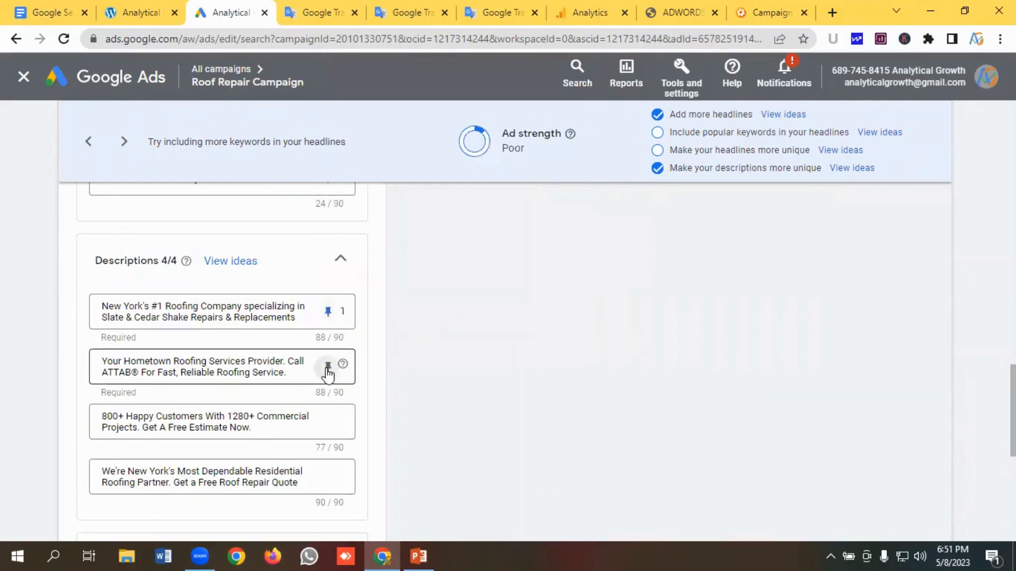
pyautogui.click(328, 365)
pyautogui.click(521, 290)
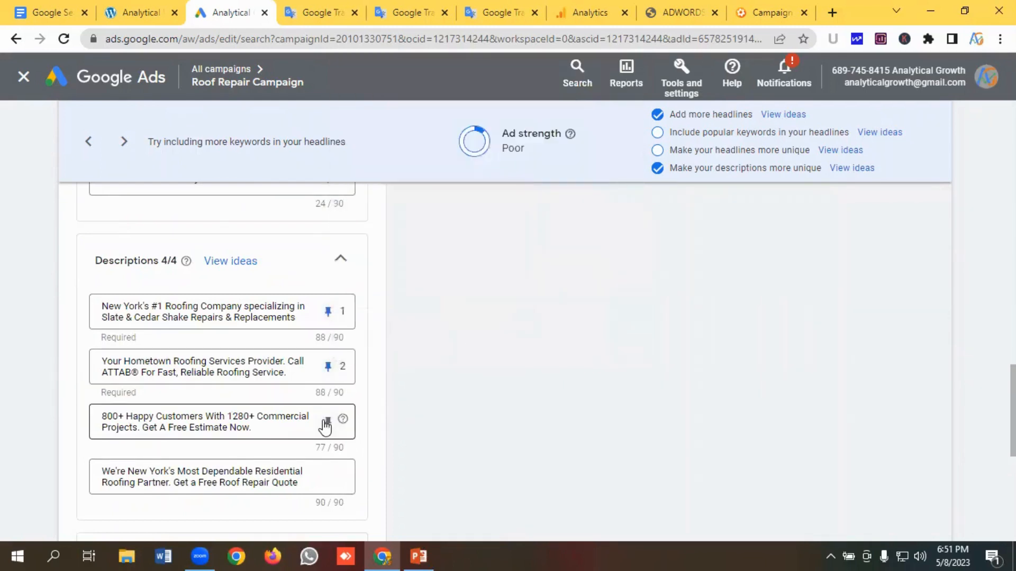
pyautogui.click(328, 421)
pyautogui.click(527, 288)
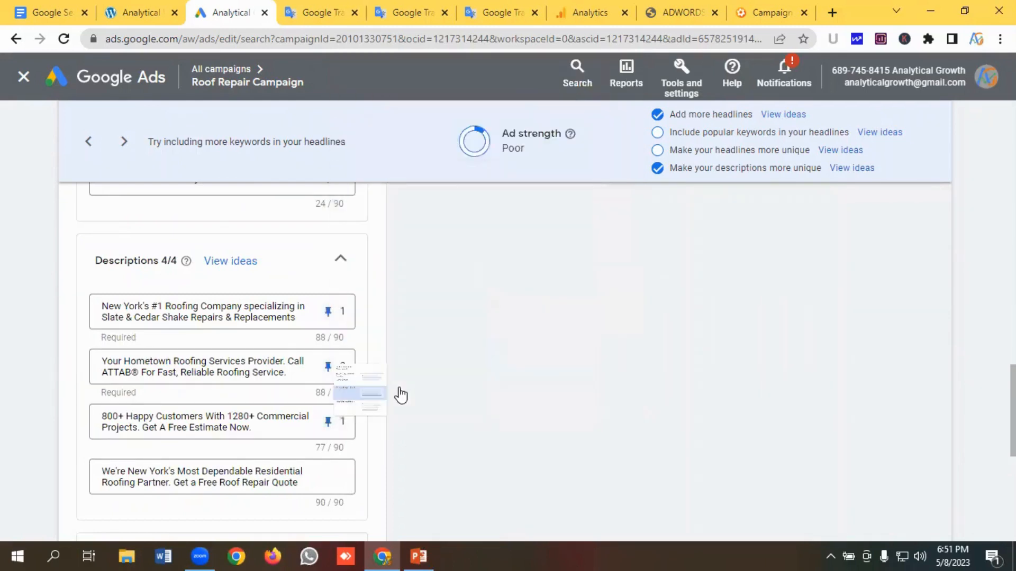
pyautogui.click(328, 477)
pyautogui.click(521, 411)
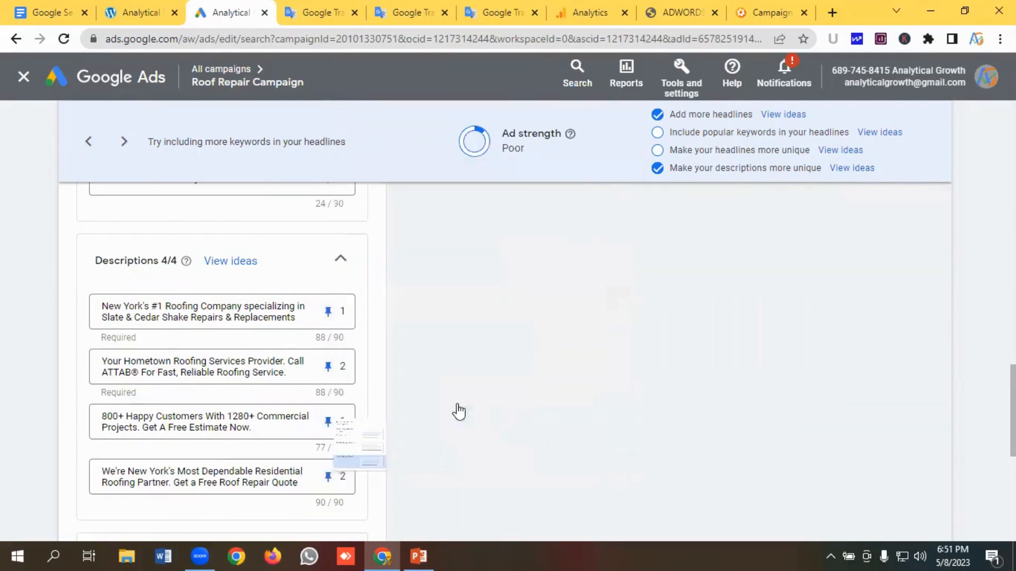
# - Save the edited duplicate ad
pyautogui.scroll(-4, 258, 366)
pyautogui.scroll(-3, 260, 373)
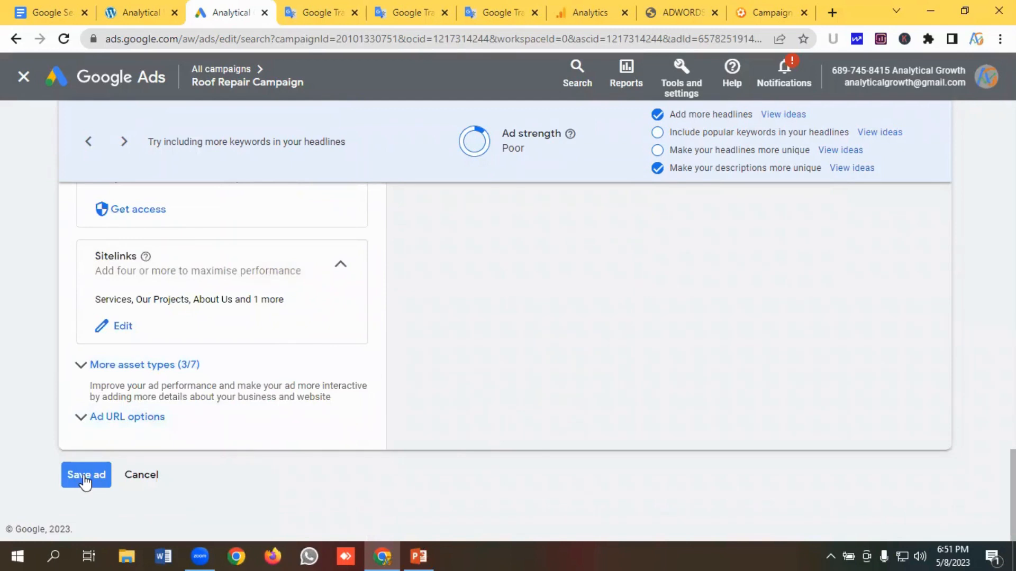
pyautogui.click(85, 478)
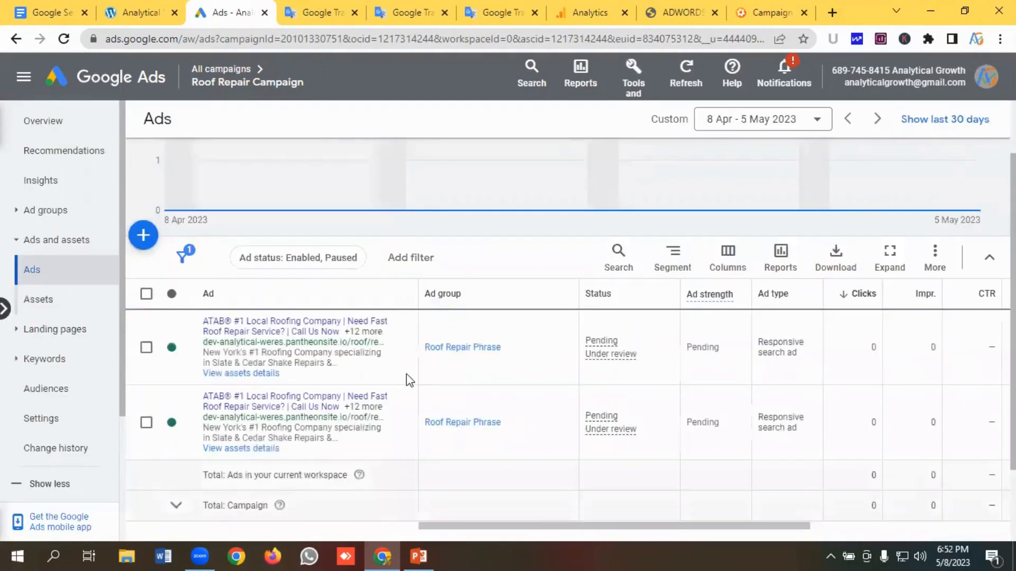
pyautogui.scroll(-2, 411, 379)
pyautogui.scroll(1, 458, 376)
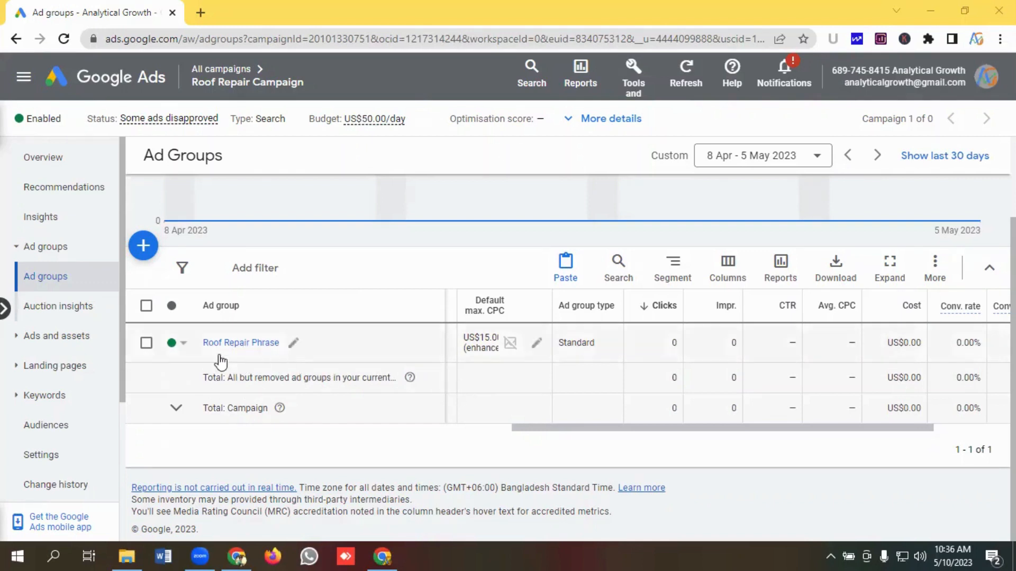
# - Copy the Roof Repair Phrase ad group and paste it into Roof Repair Campaign, pausing the new ad group after pasting
pyautogui.click(147, 344)
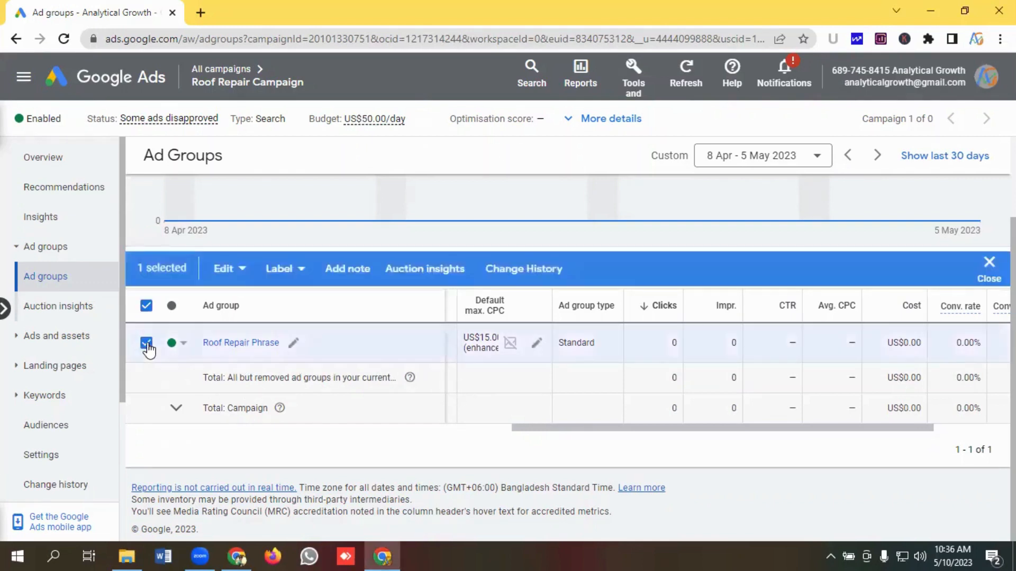
pyautogui.click(223, 270)
pyautogui.click(42, 120)
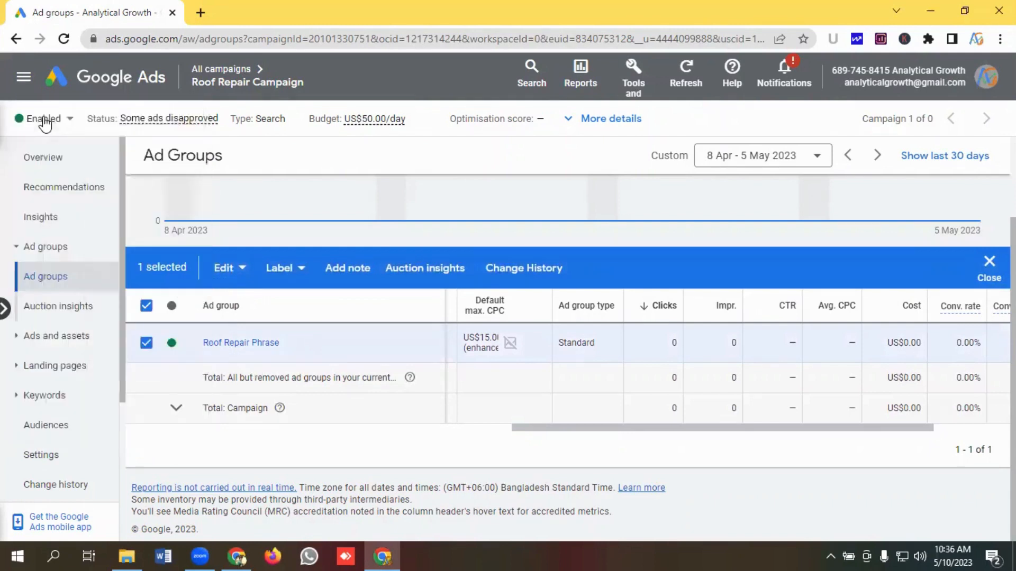
pyautogui.click(223, 268)
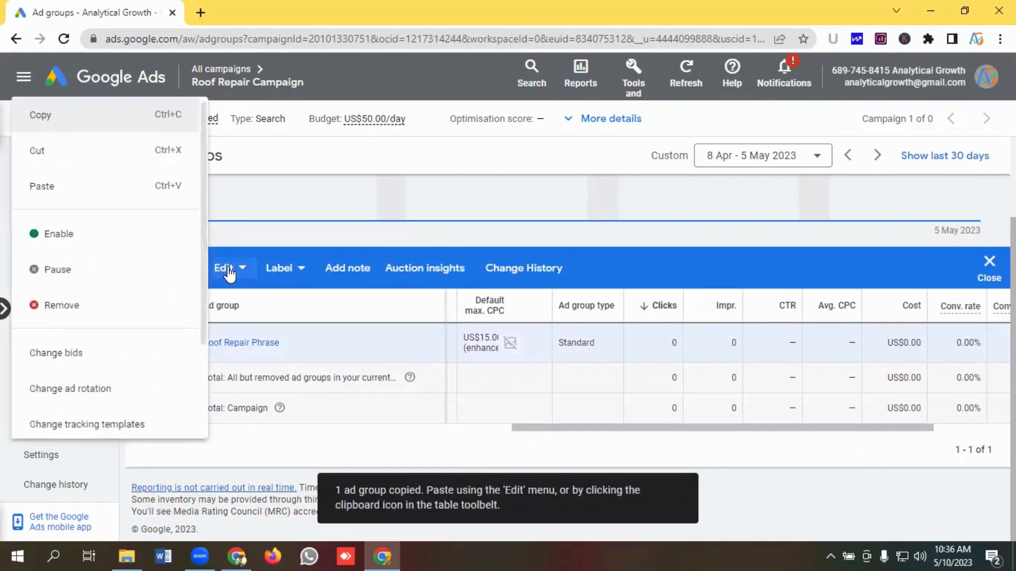
pyautogui.click(47, 193)
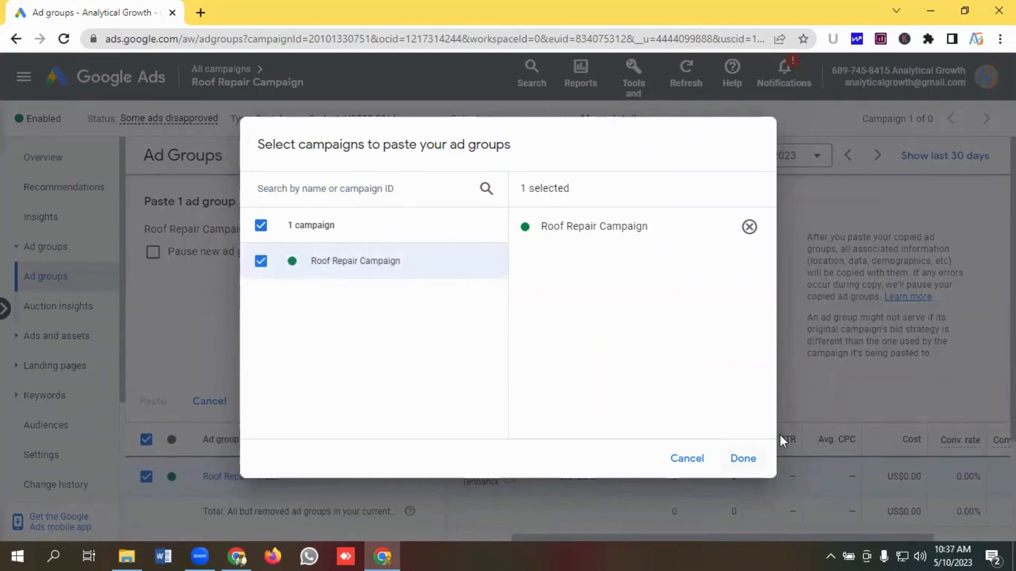
pyautogui.click(743, 458)
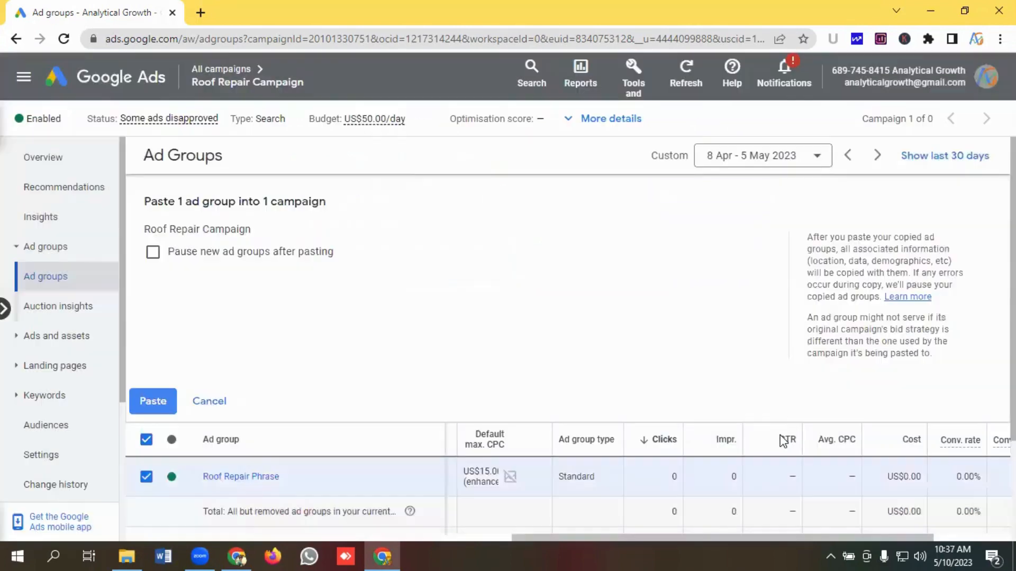
pyautogui.click(153, 253)
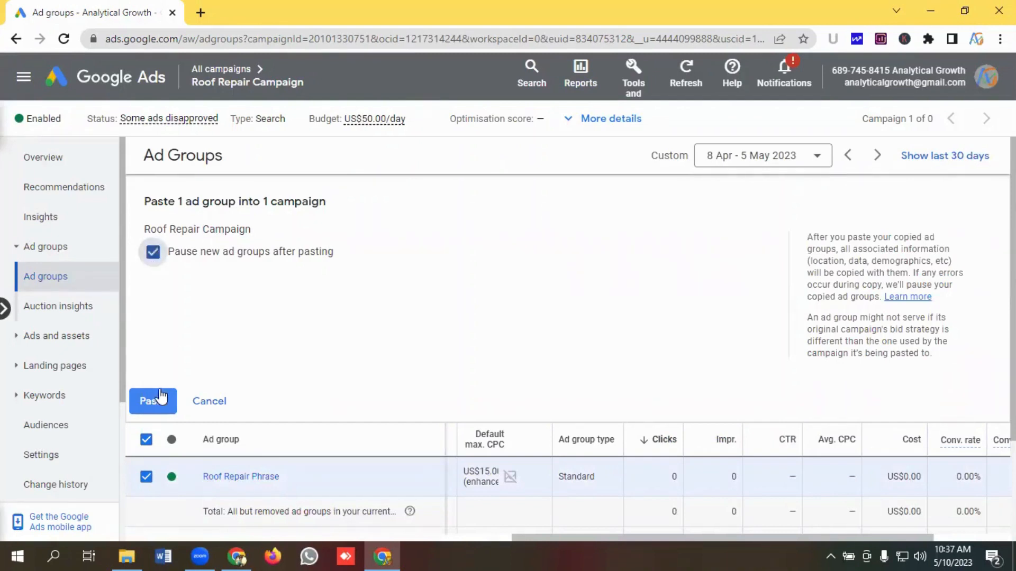
pyautogui.click(153, 401)
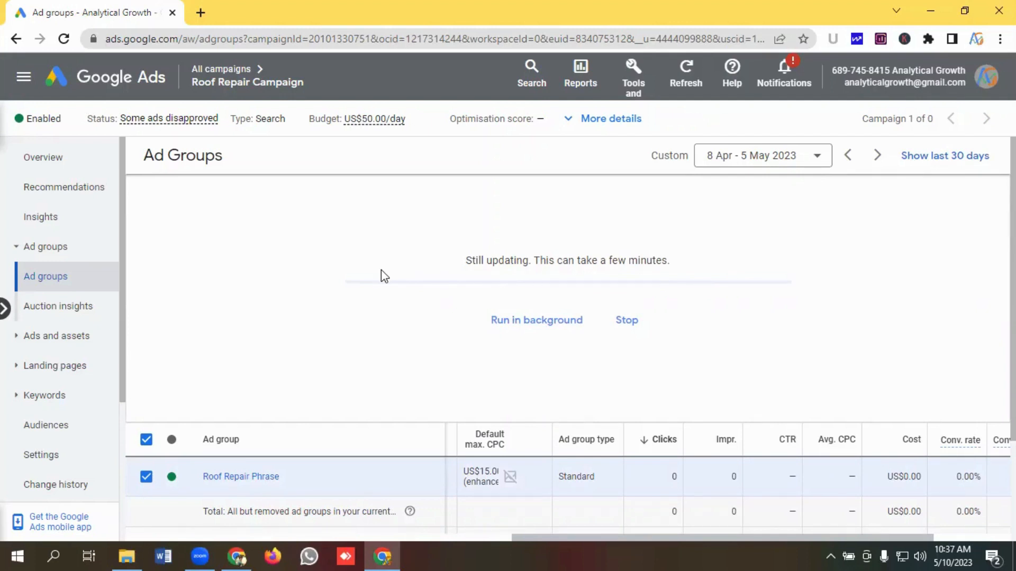
pyautogui.scroll(-1, 381, 275)
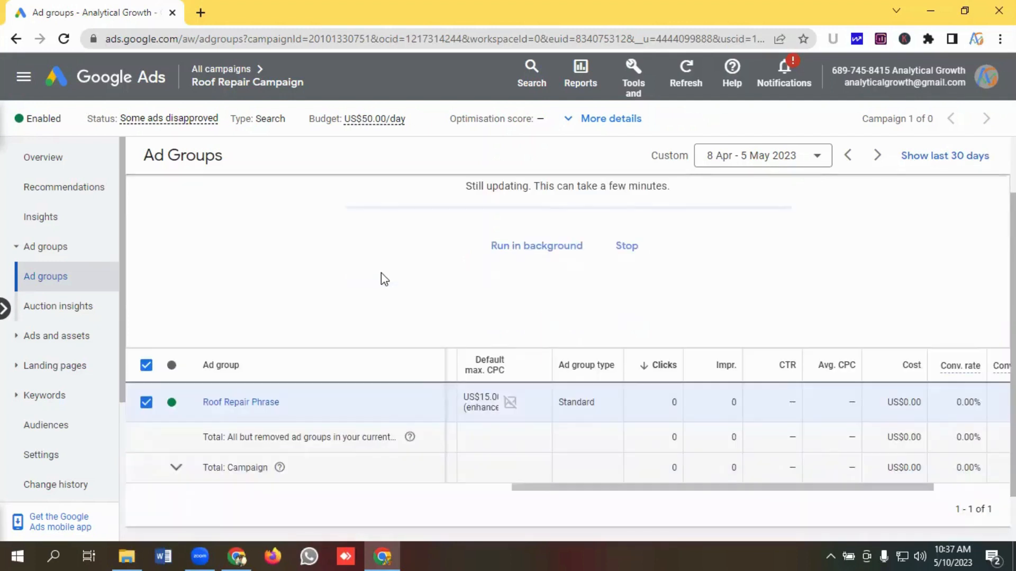
pyautogui.scroll(1, 381, 274)
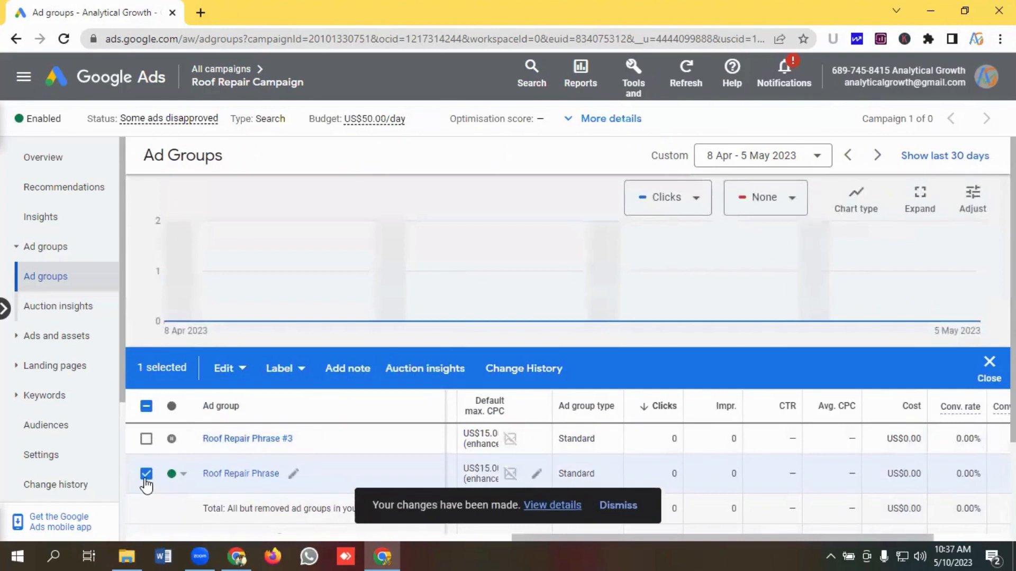
# - Rename the pasted ad group to Roof Repair Exact
pyautogui.click(147, 476)
pyautogui.click(307, 440)
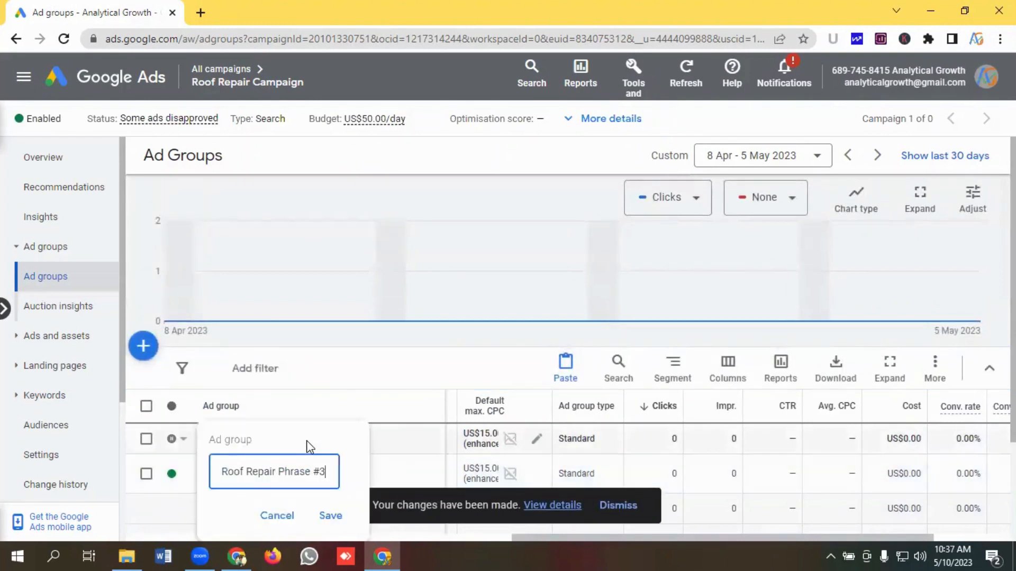
pyautogui.hotkey('ctrl', 'shift', 'Left')
pyautogui.hotkey('ctrl', 'shift', 'Left')
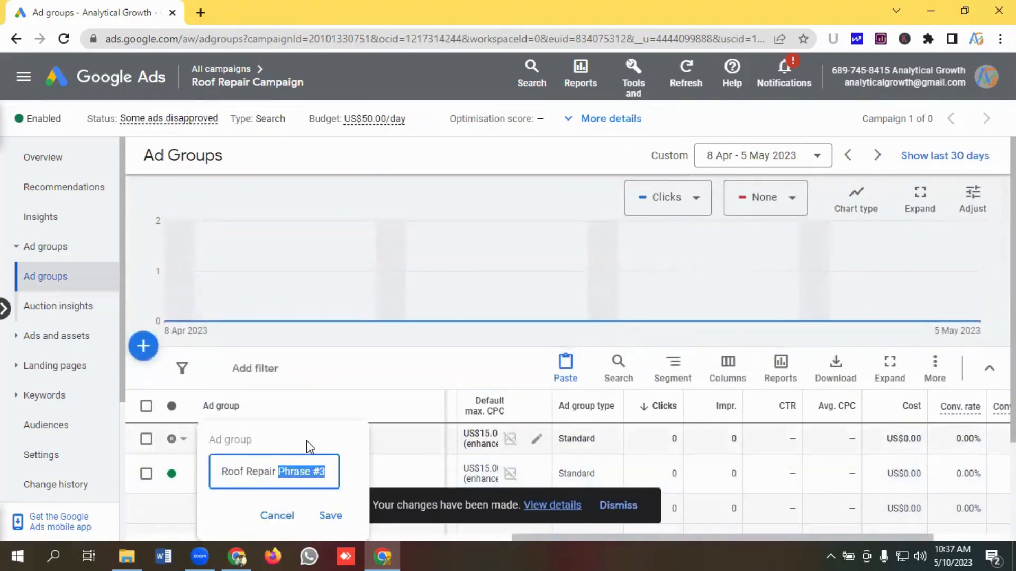
pyautogui.press('BackSpace')
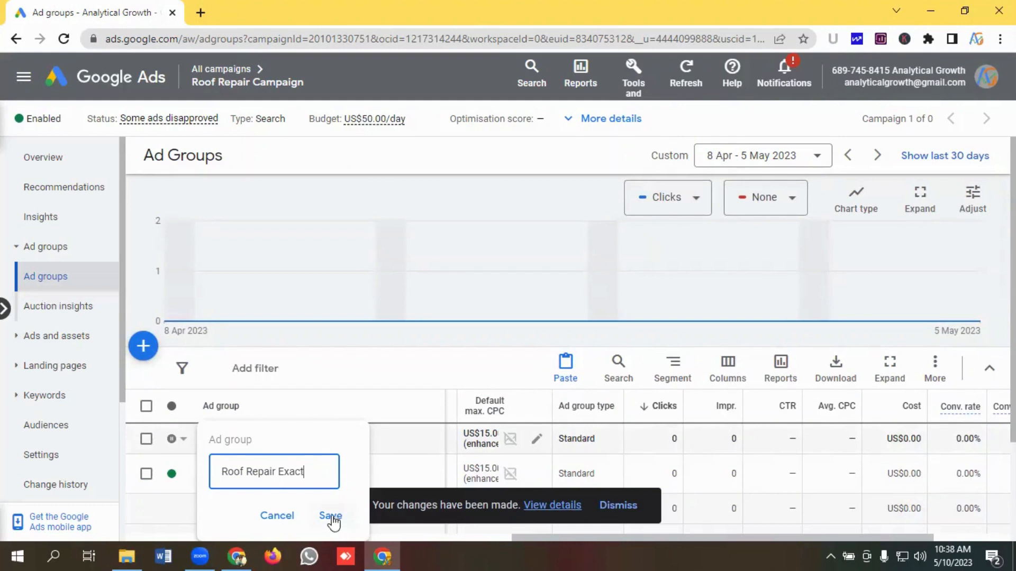
pyautogui.click(331, 517)
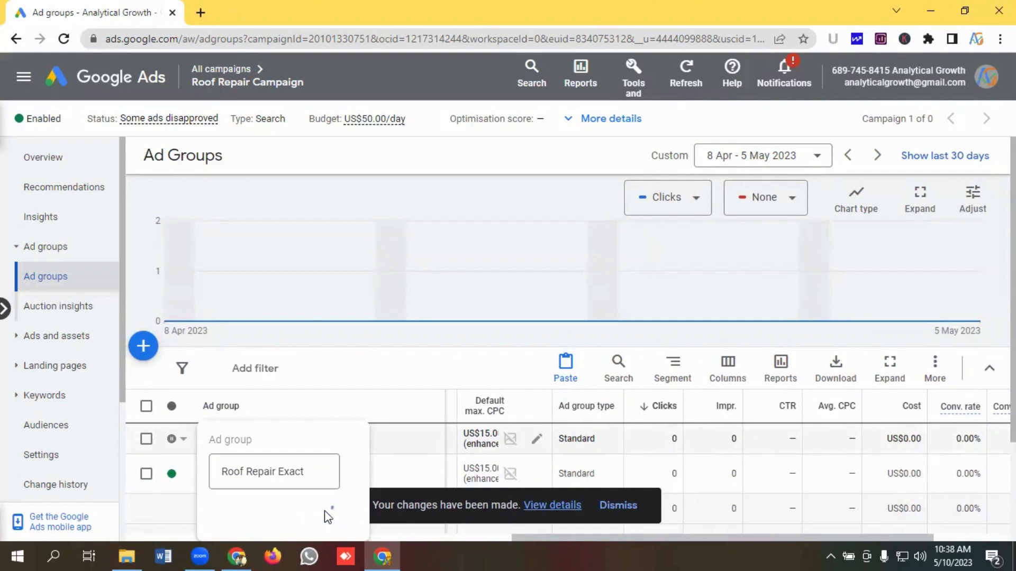
# - Enable the Roof Repair Exact ad group
pyautogui.click(185, 443)
pyautogui.click(199, 444)
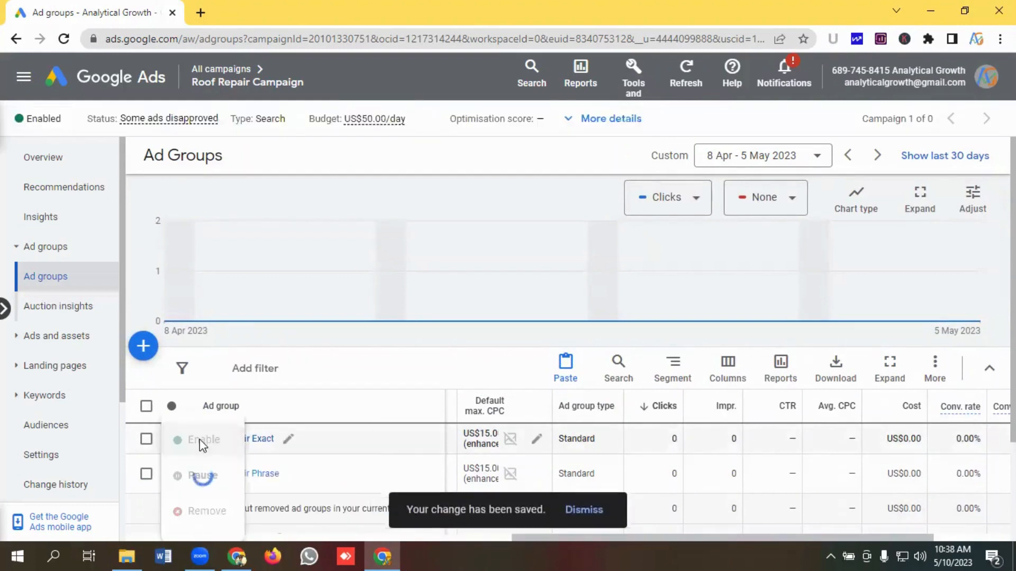
pyautogui.scroll(-1, 315, 371)
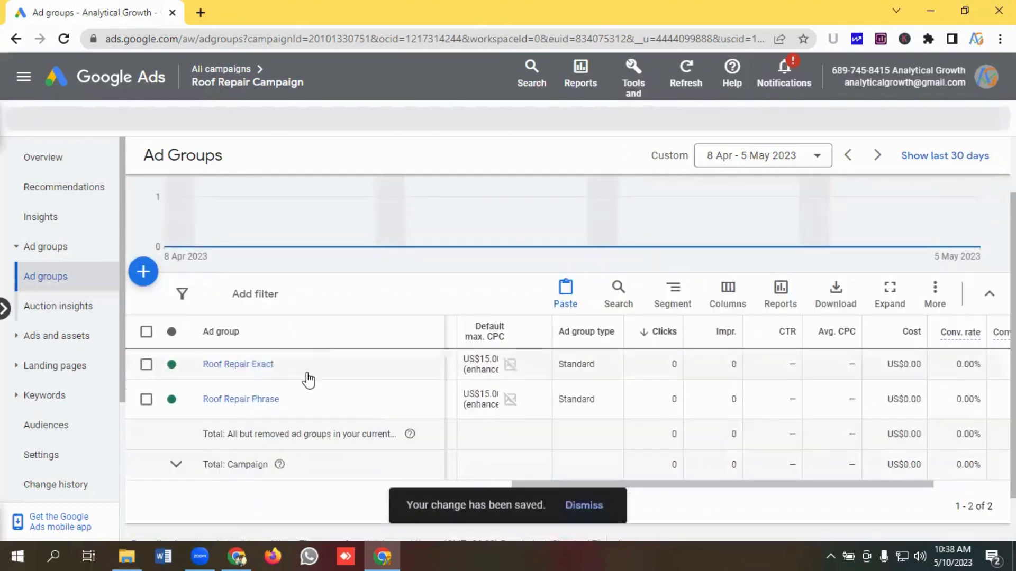
# - Open the Roof Repair Exact ad group's search keywords and review the list
pyautogui.click(239, 365)
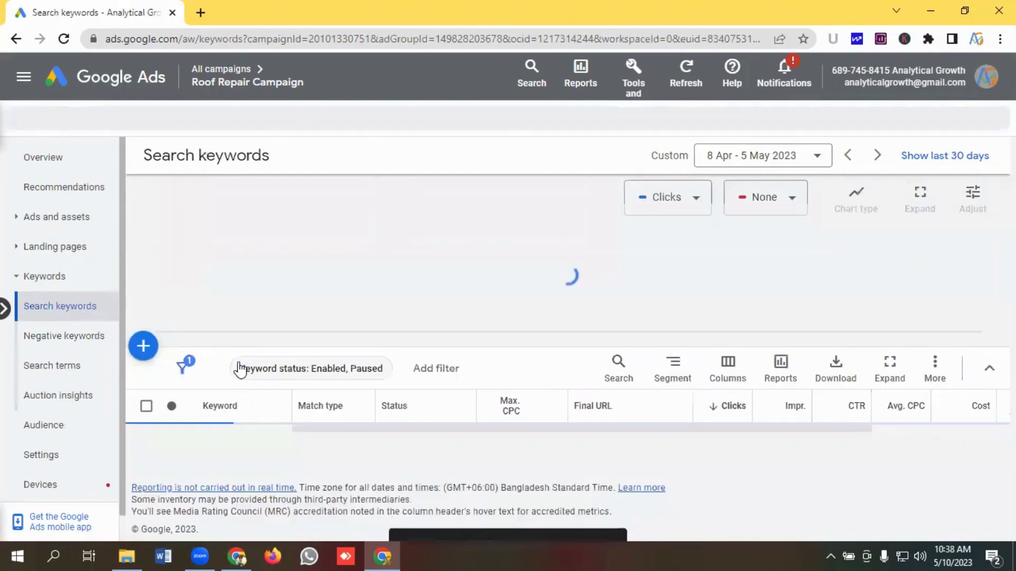
pyautogui.scroll(-2, 280, 380)
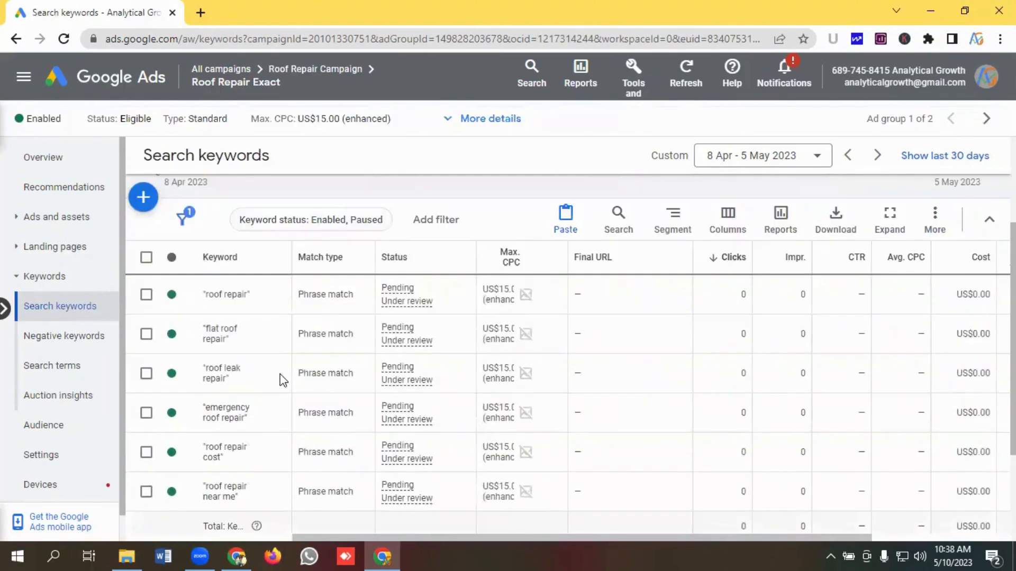
pyautogui.scroll(1, 288, 386)
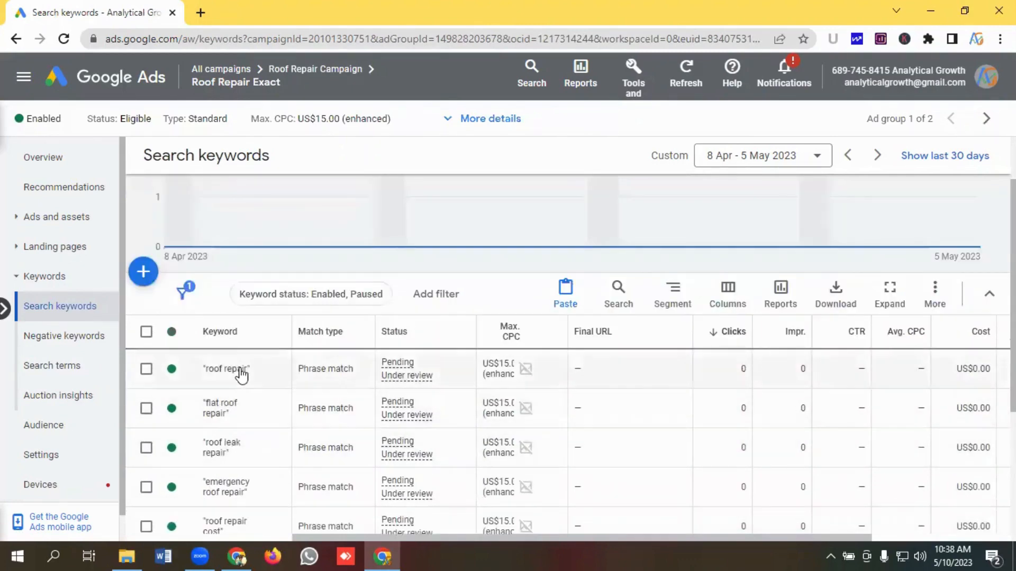
pyautogui.scroll(-1, 283, 441)
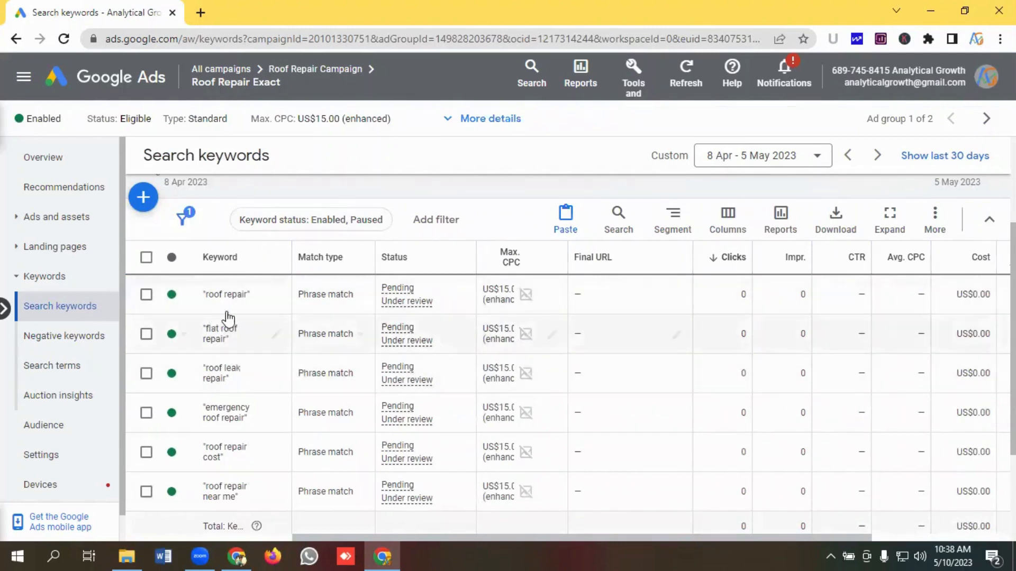
pyautogui.scroll(-1, 270, 349)
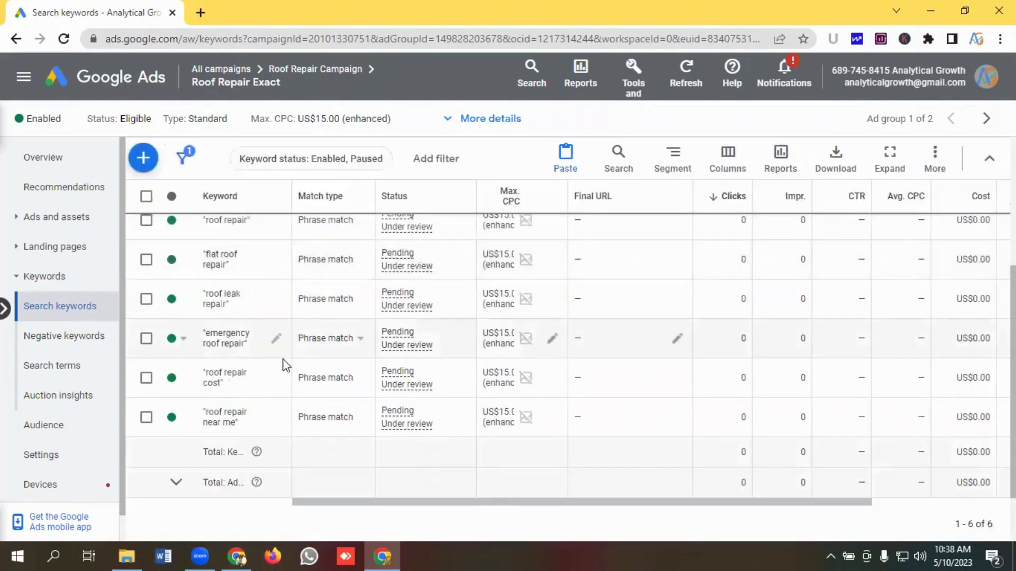
pyautogui.scroll(3, 278, 365)
pyautogui.scroll(-1, 278, 371)
pyautogui.scroll(1, 268, 372)
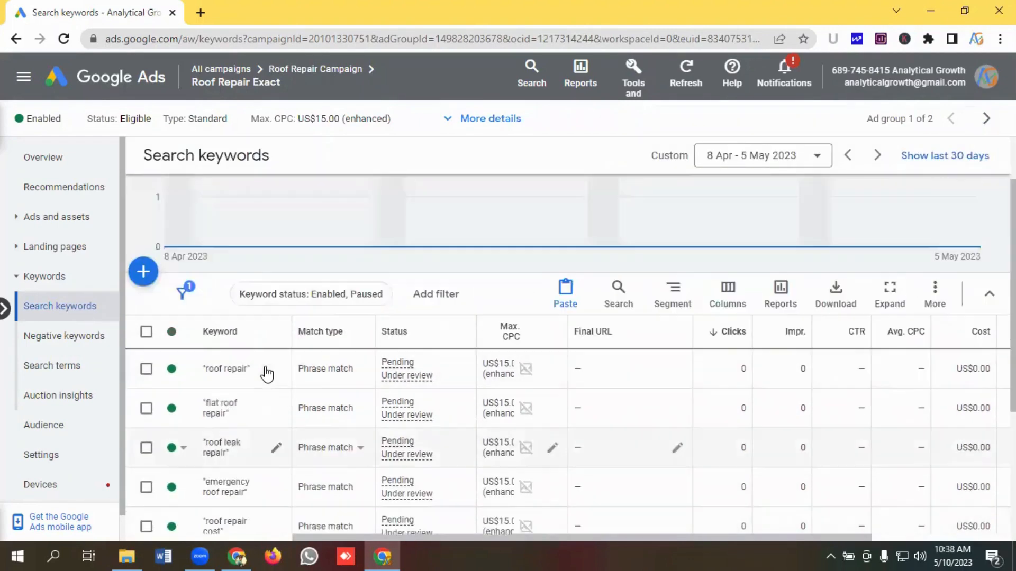
# - Change the match type of all six keywords in Roof Repair Exact to Exact match
pyautogui.click(147, 332)
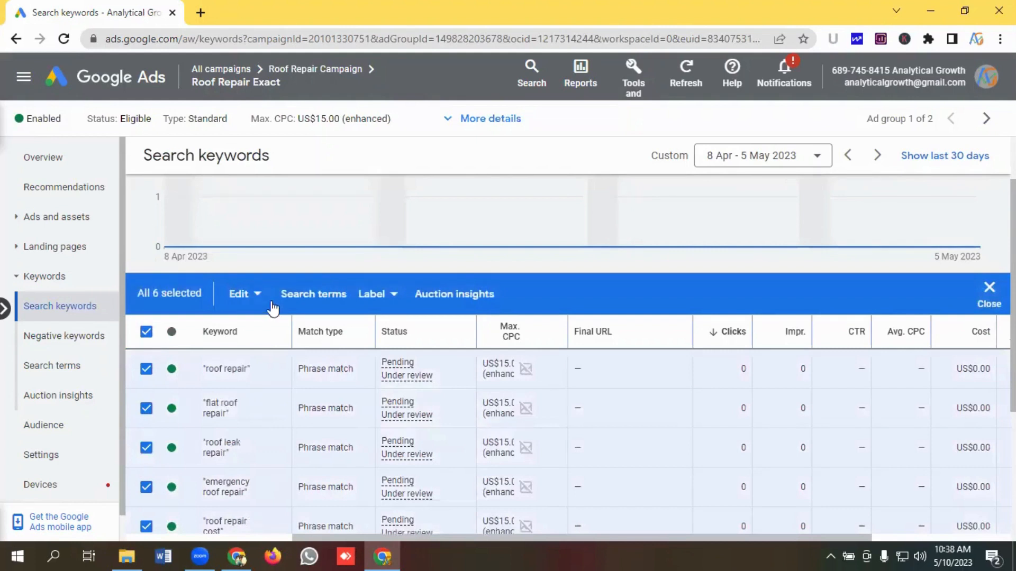
pyautogui.click(247, 302)
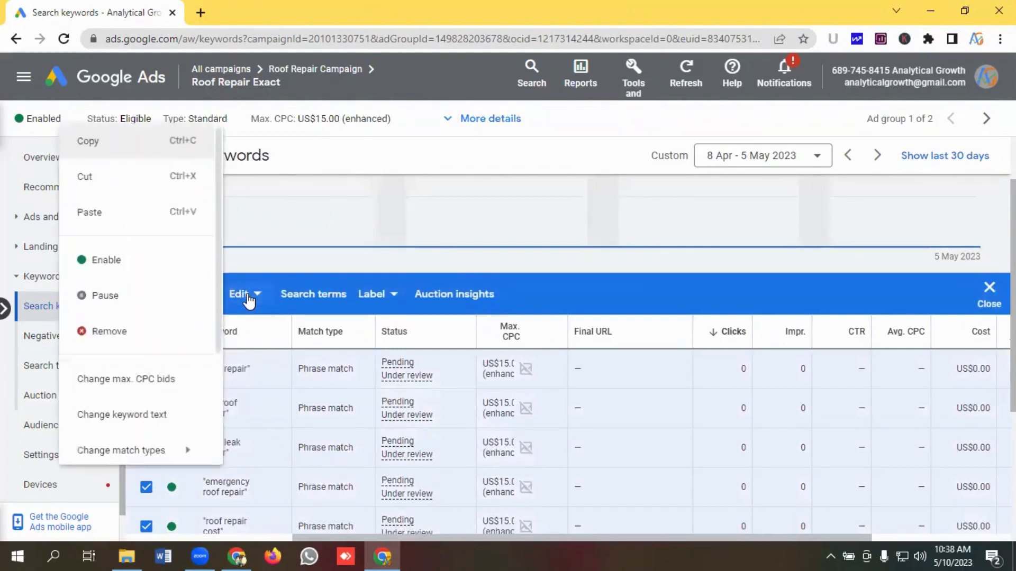
pyautogui.scroll(-3, 142, 298)
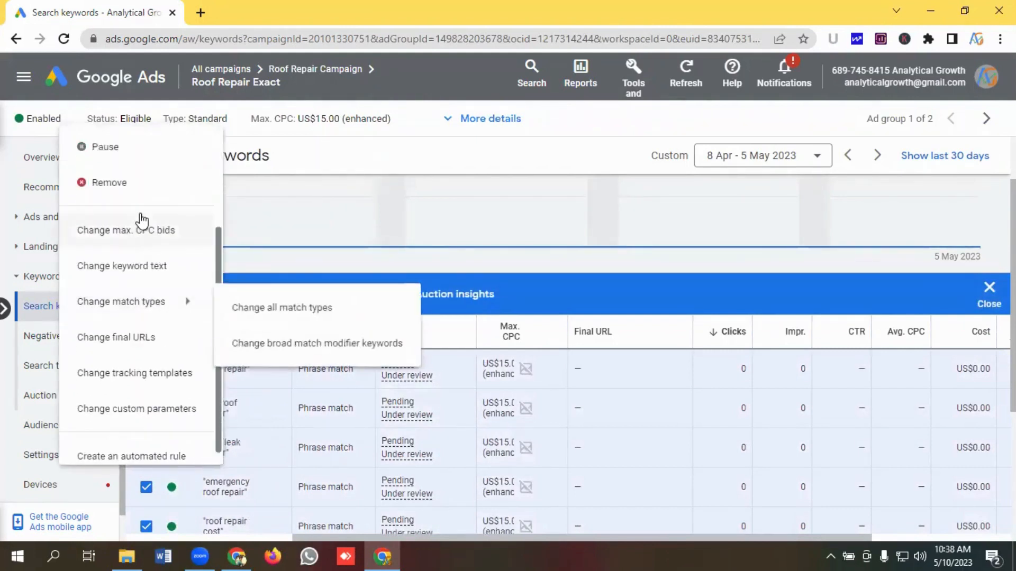
pyautogui.moveTo(136, 312)
pyautogui.click(302, 312)
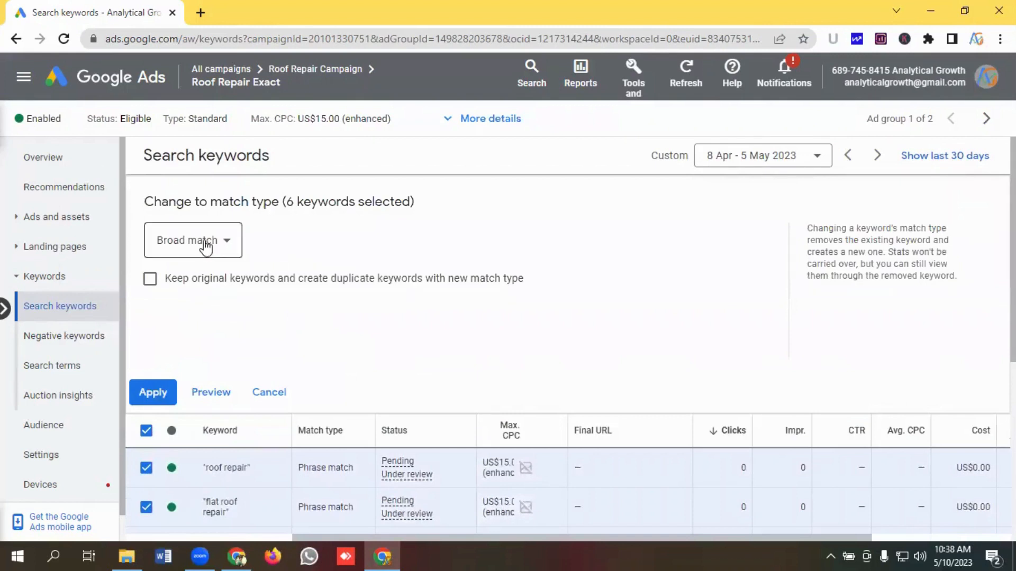
pyautogui.click(206, 244)
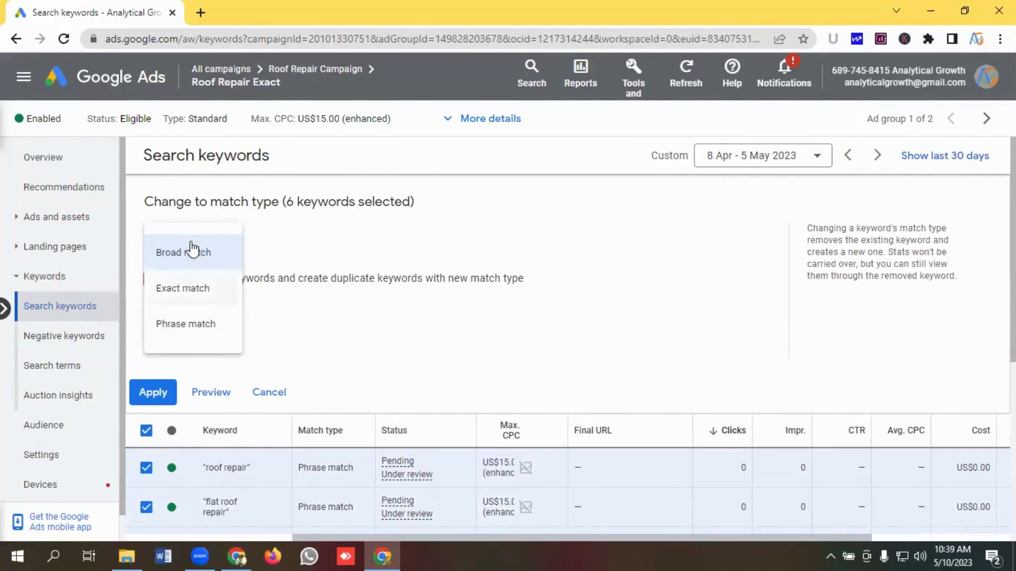
pyautogui.click(181, 297)
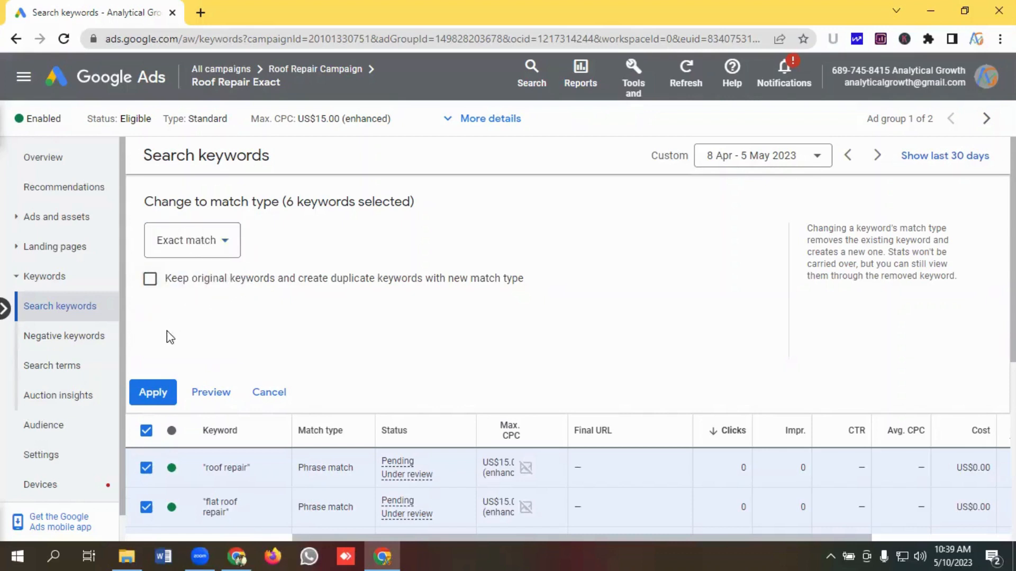
pyautogui.click(150, 394)
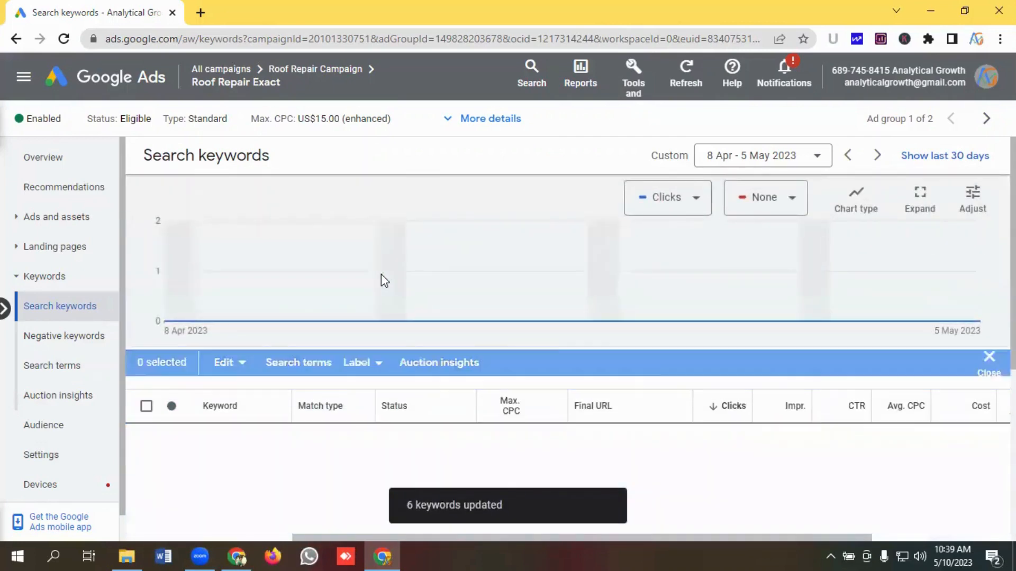
# - Review the updated keywords and then the ads in the Roof Repair Exact ad group
pyautogui.scroll(-3, 381, 274)
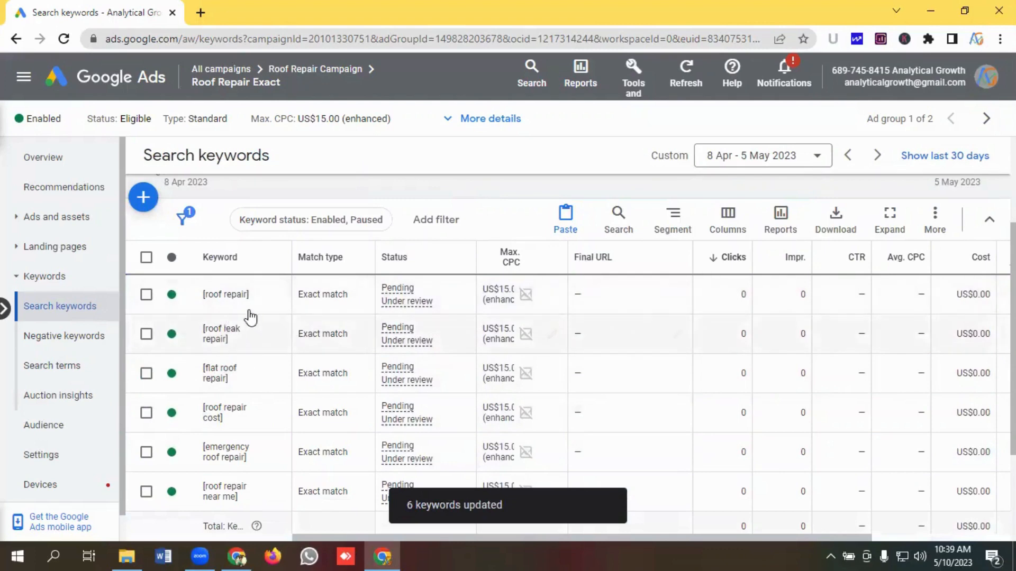
pyautogui.scroll(-2, 253, 365)
pyautogui.scroll(3, 253, 365)
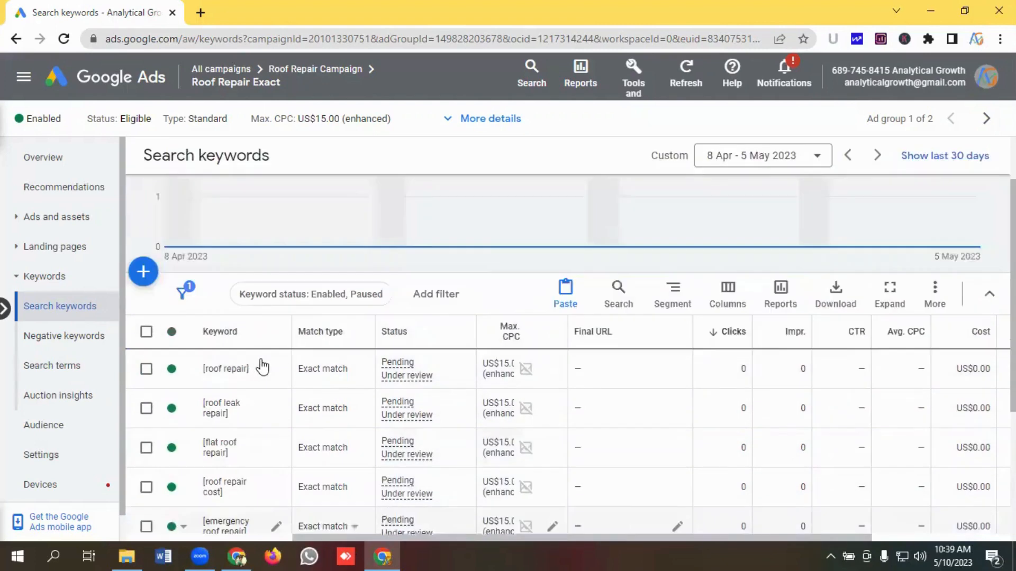
pyautogui.scroll(-3, 290, 363)
pyautogui.scroll(3, 317, 371)
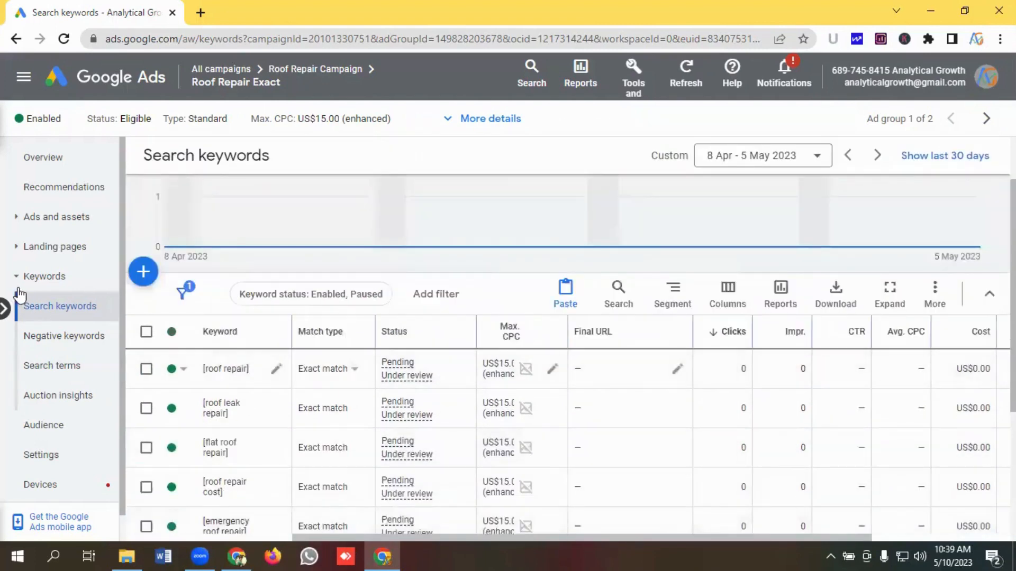
pyautogui.click(74, 224)
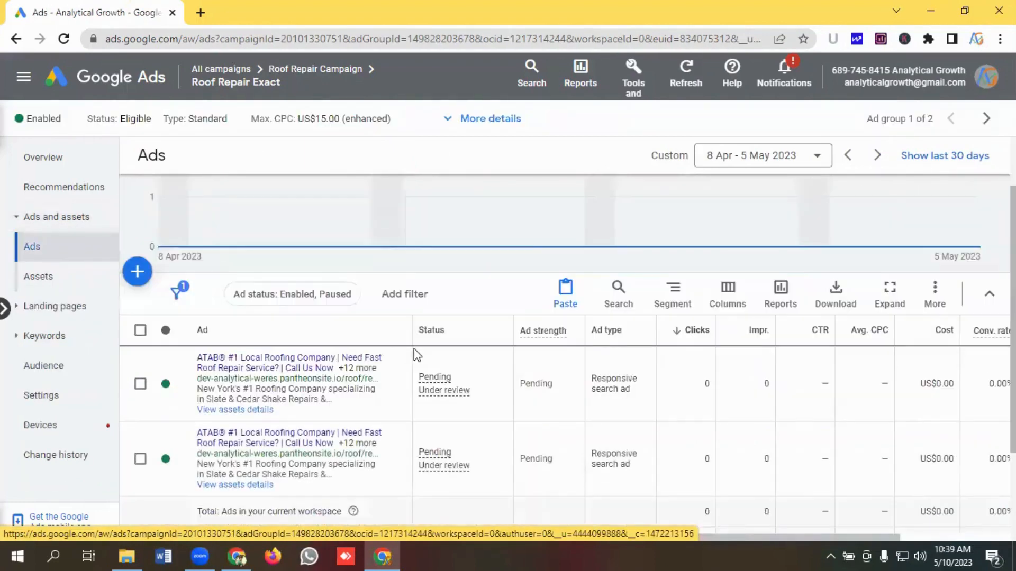
pyautogui.scroll(-2, 417, 355)
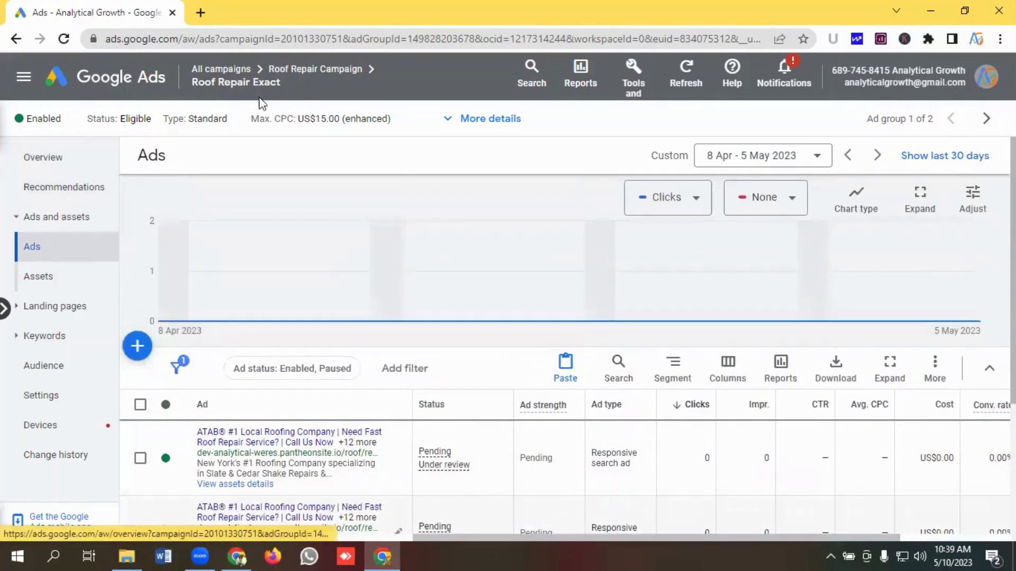
# - Review all ads across the Roof Repair Campaign and their ad groups
pyautogui.click(293, 73)
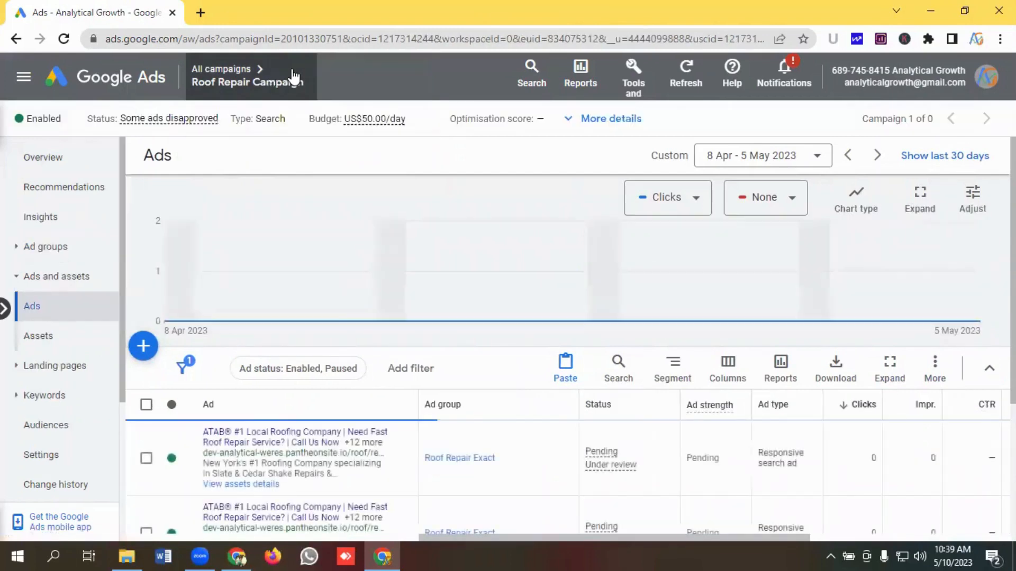
pyautogui.scroll(-1, 361, 331)
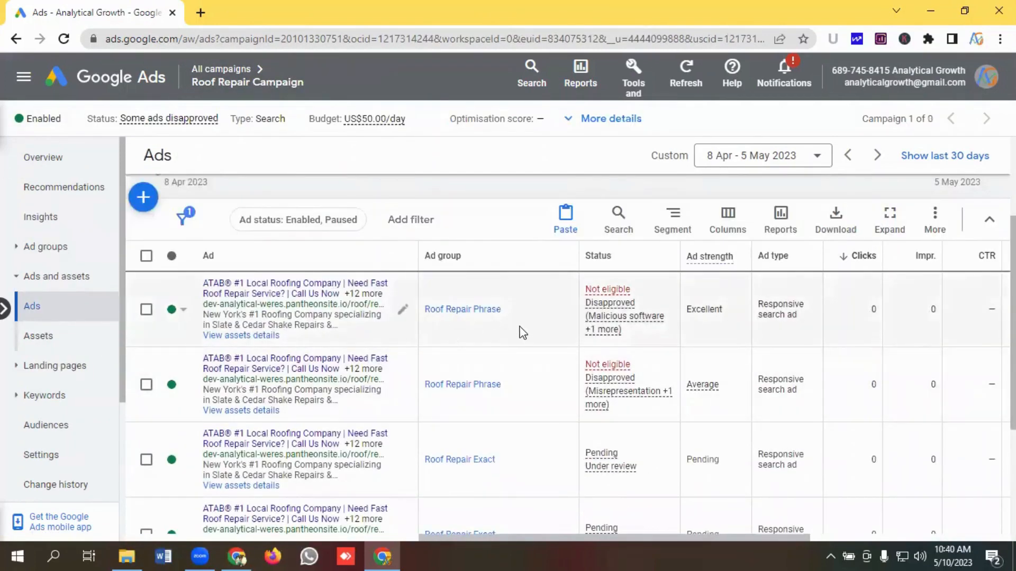
pyautogui.scroll(-1, 499, 404)
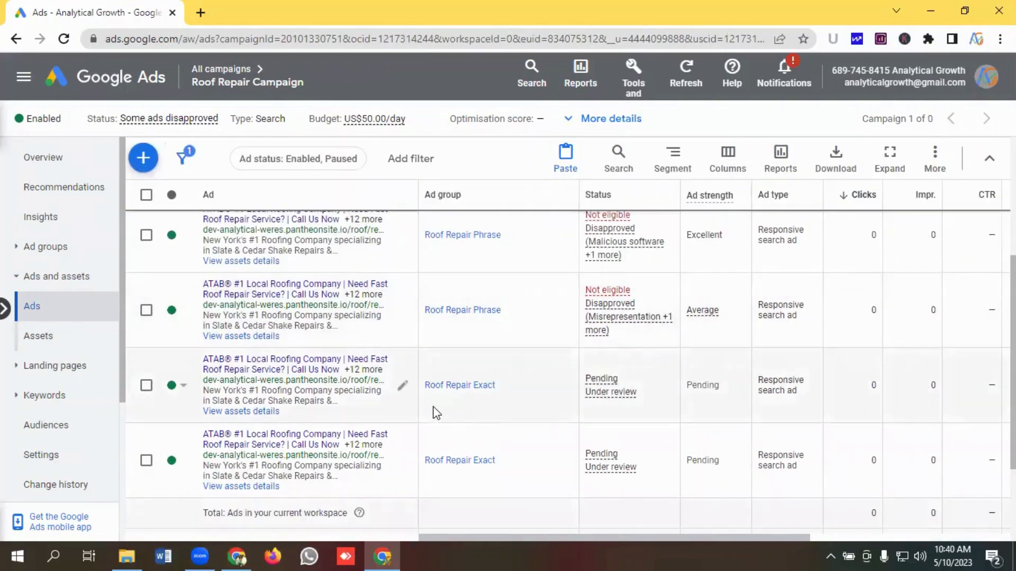
pyautogui.scroll(2, 437, 413)
pyautogui.scroll(-4, 369, 387)
pyautogui.scroll(2, 407, 375)
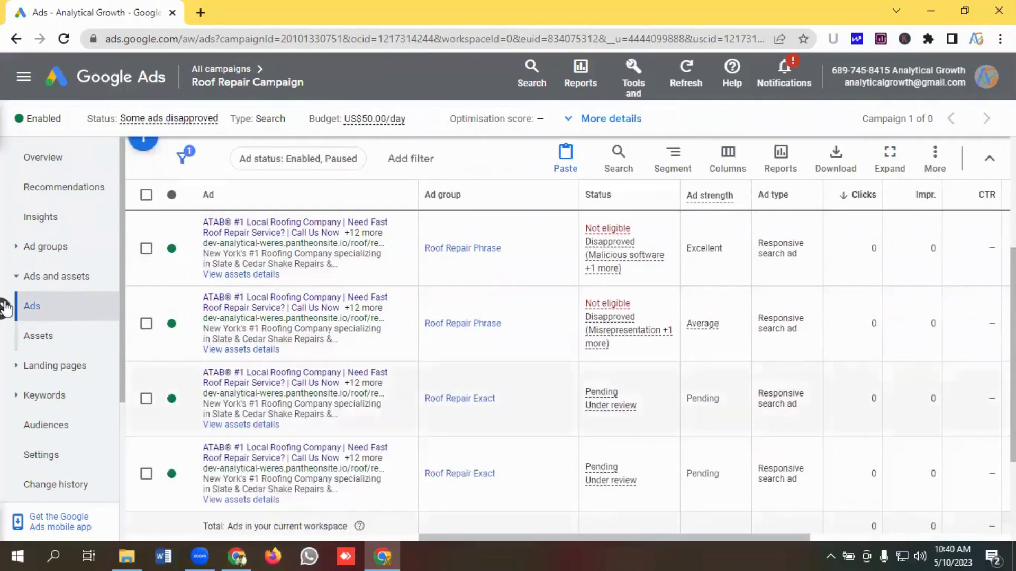
# - Review the campaign's ad groups and their statuses
pyautogui.click(49, 247)
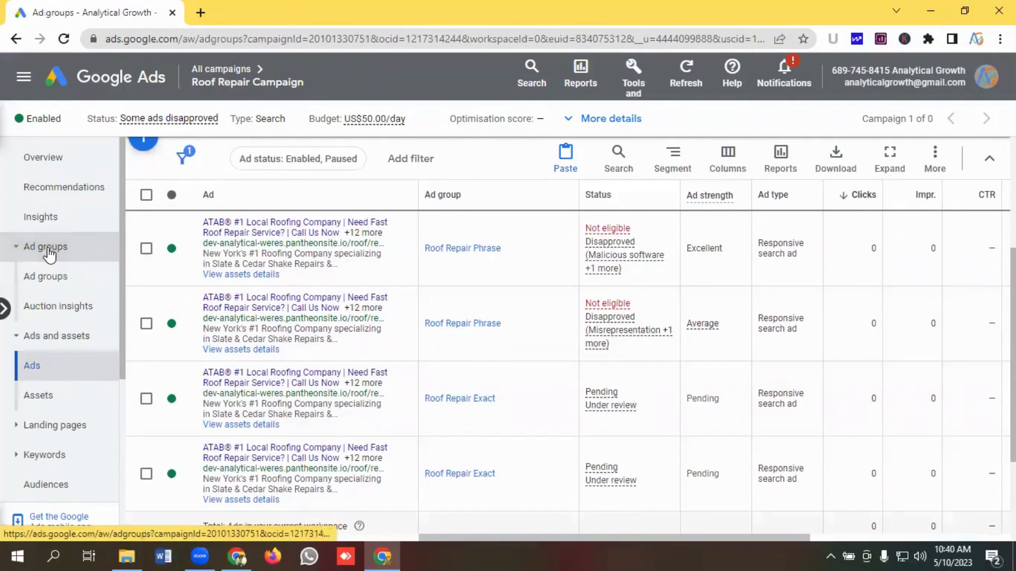
pyautogui.scroll(-1, 339, 328)
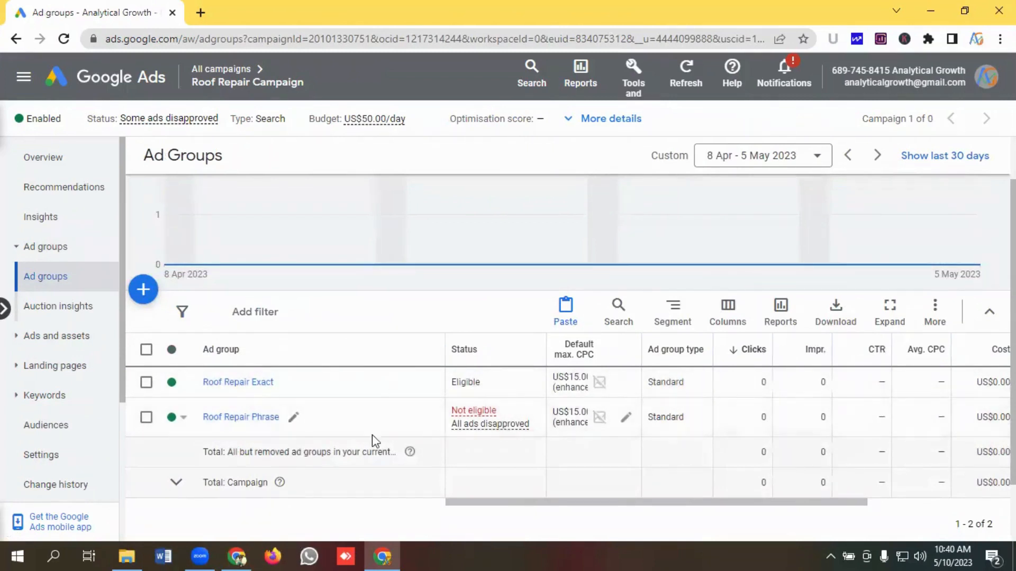
pyautogui.scroll(-2, 351, 390)
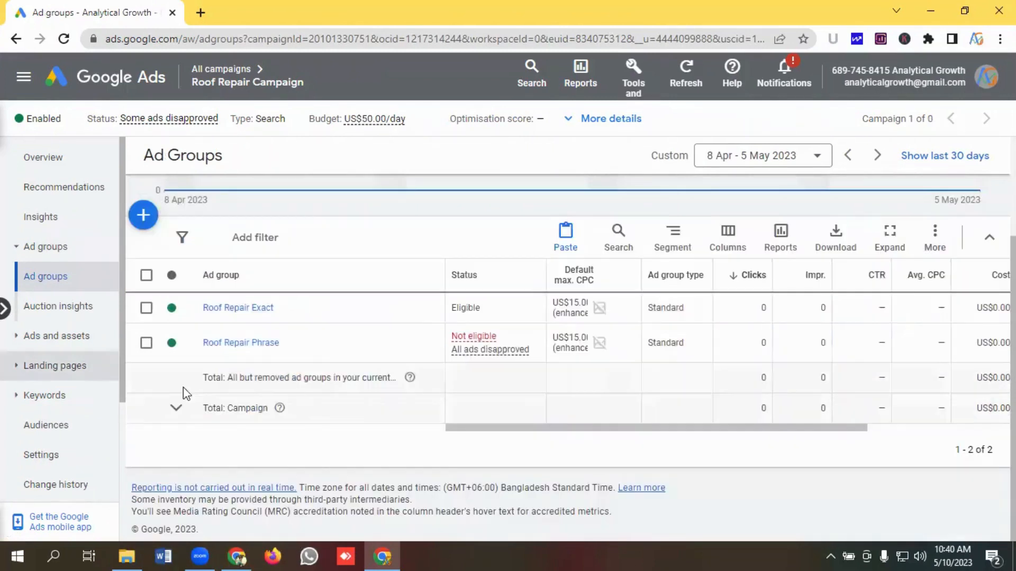
pyautogui.scroll(2, 327, 369)
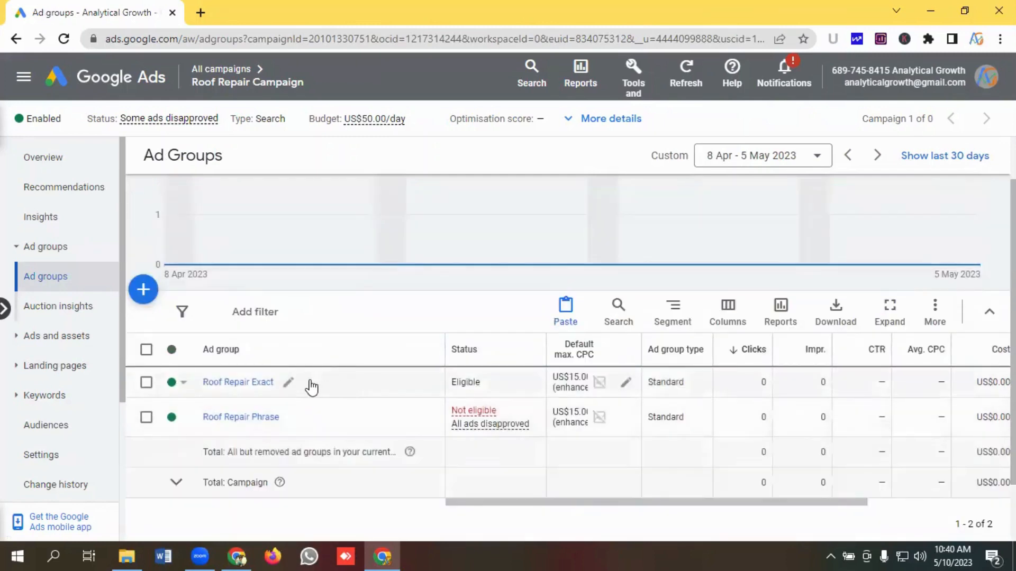
pyautogui.scroll(-2, 339, 382)
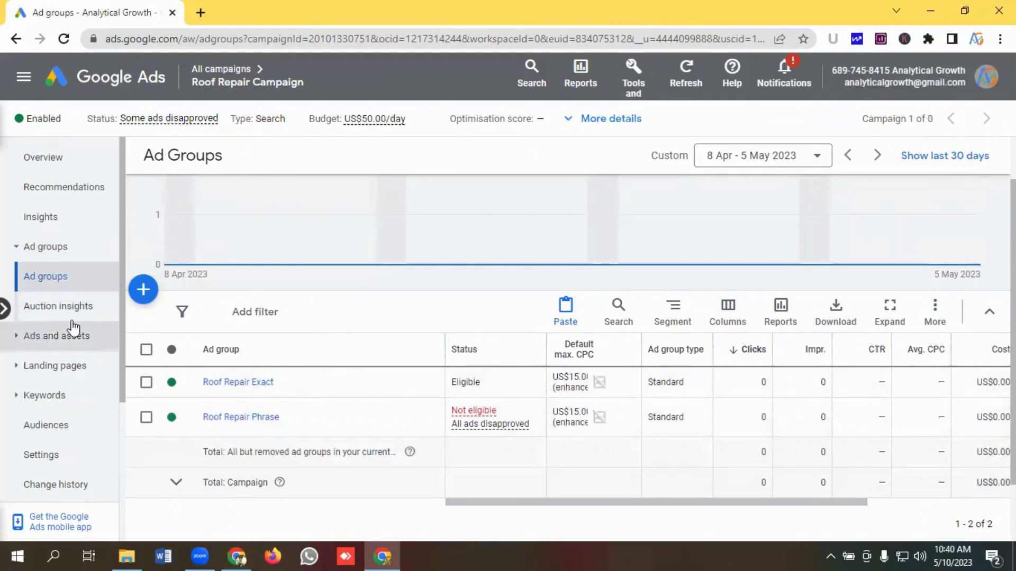
pyautogui.scroll(-2, 301, 343)
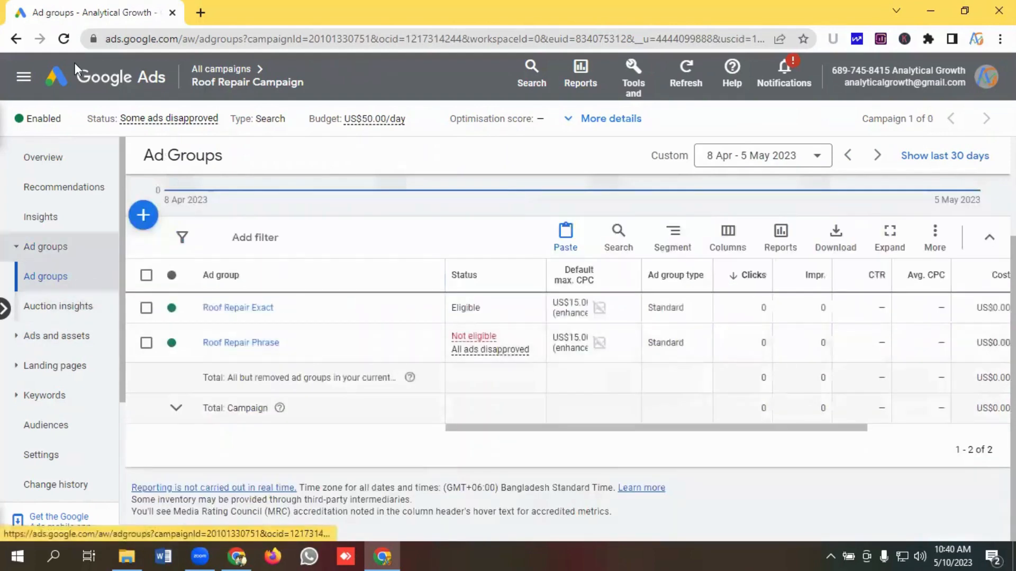
# - Go back to the All campaigns overview
pyautogui.click(111, 89)
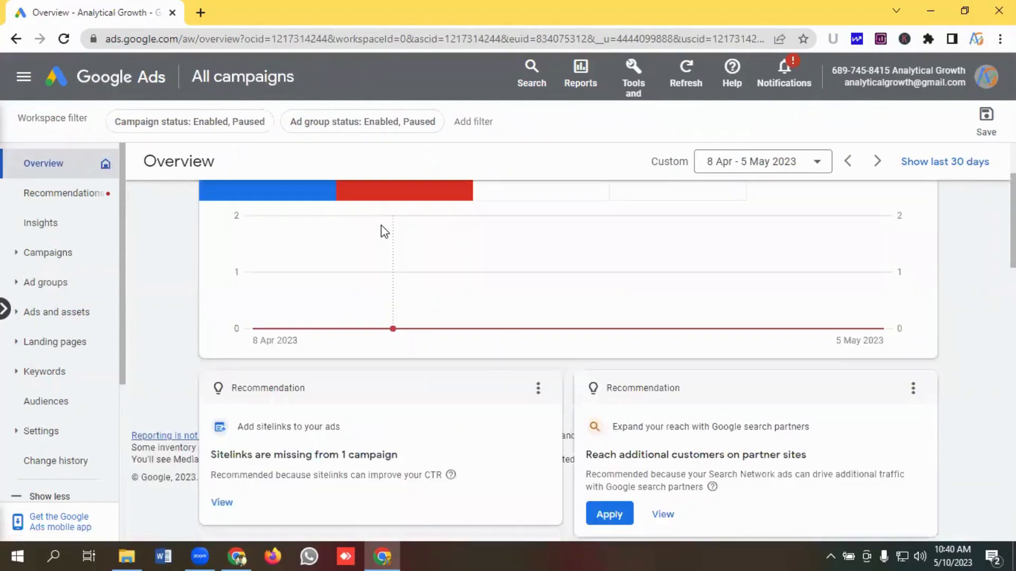
pyautogui.scroll(2, 365, 256)
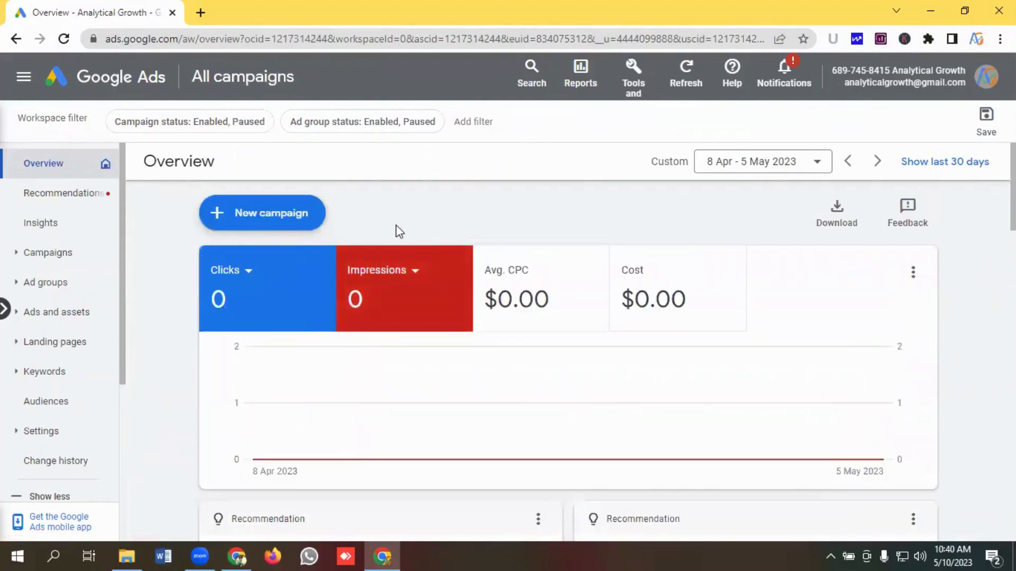
pyautogui.scroll(-1, 430, 221)
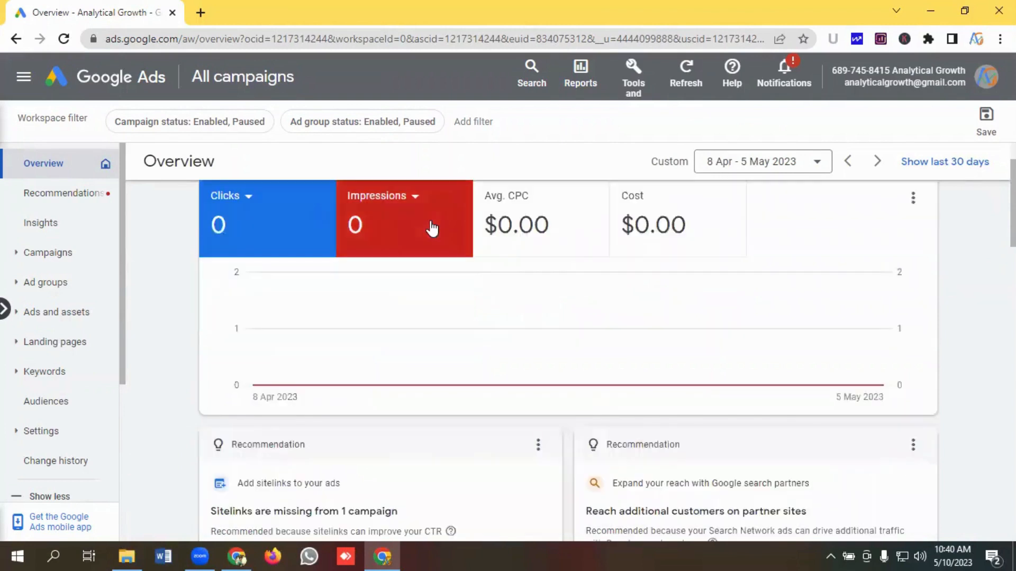
pyautogui.scroll(1, 431, 226)
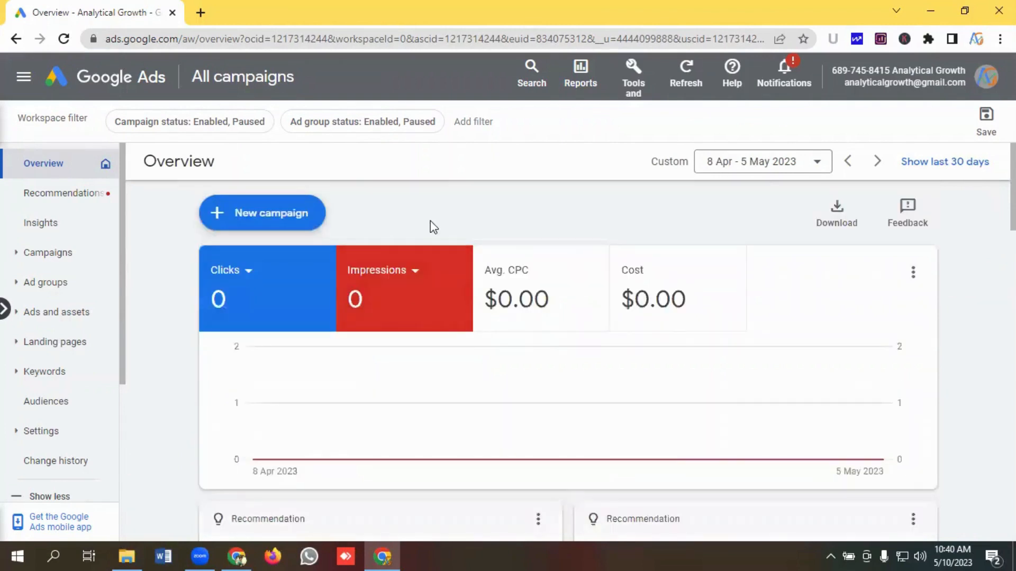